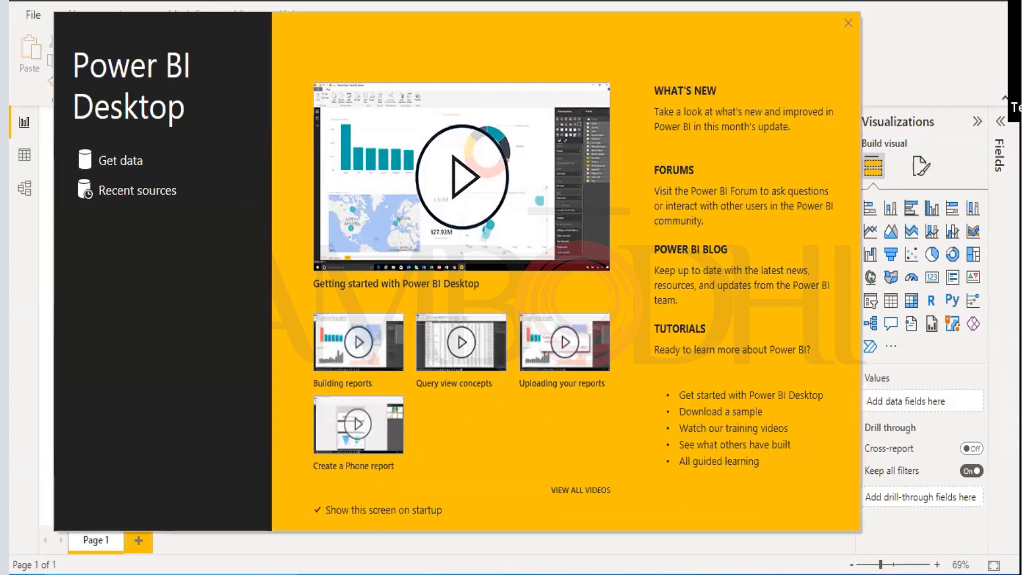
Start getting data and review the available File, Database, Power Platform and Azure connectors
{"action": "left_click", "coordinate": [122, 161]}
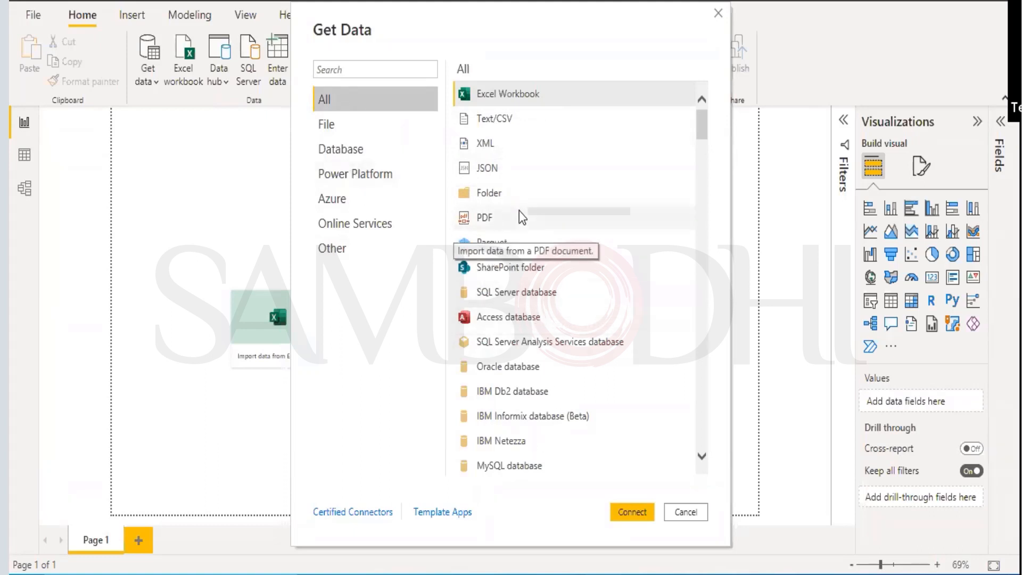
{"action": "left_click", "coordinate": [351, 126]}
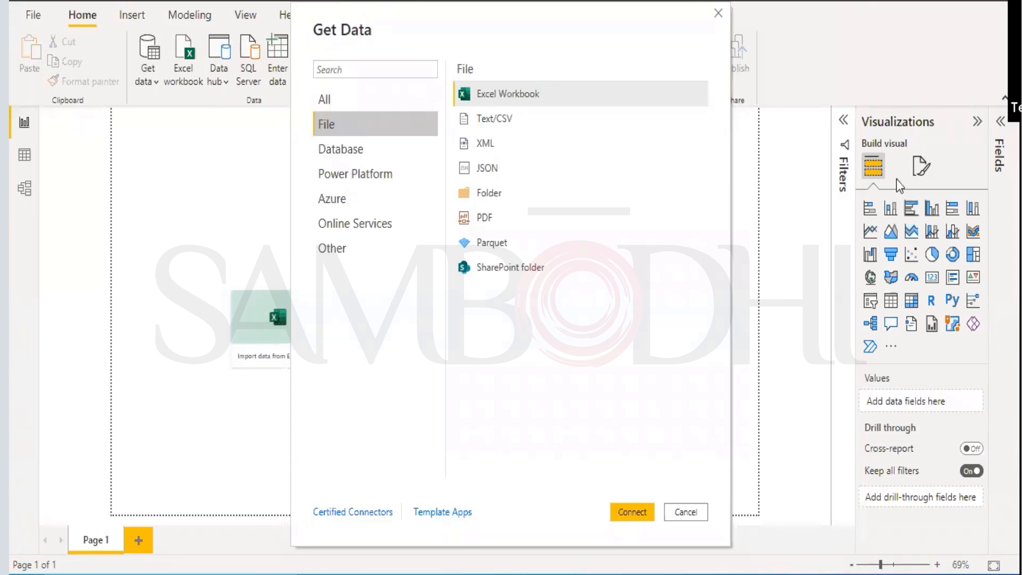
{"action": "left_click", "coordinate": [345, 150]}
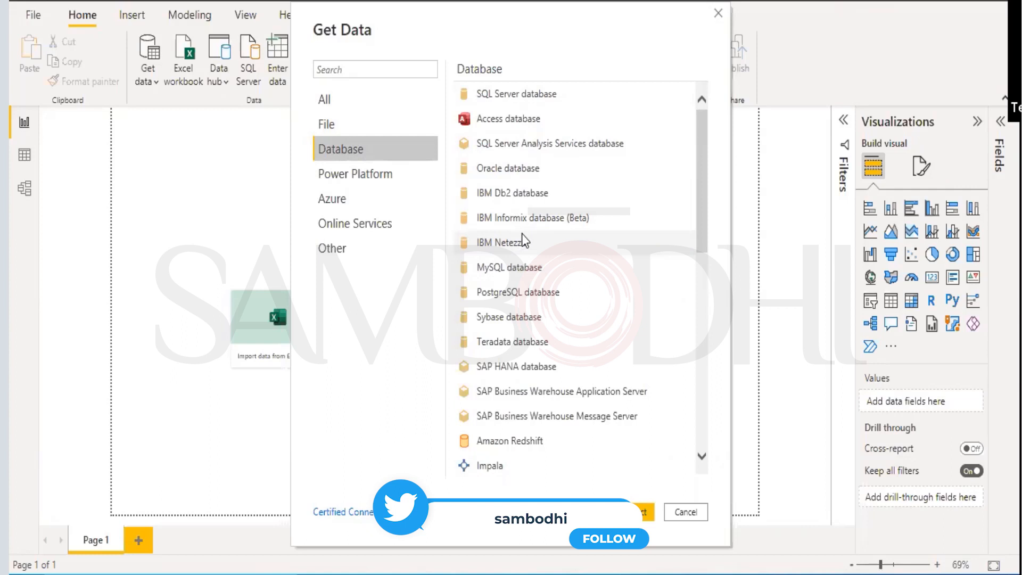
{"action": "left_click", "coordinate": [369, 174]}
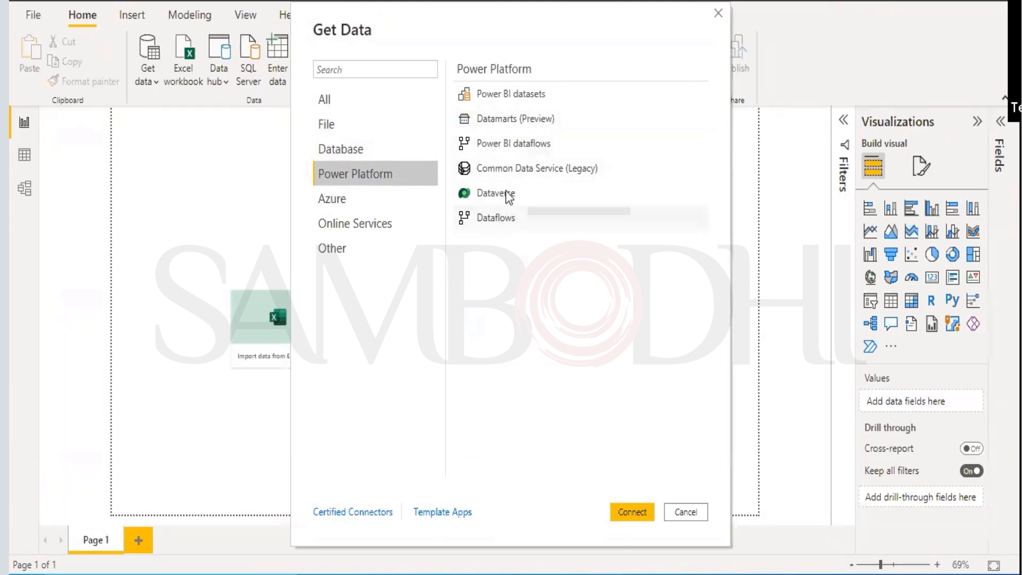
{"action": "left_click", "coordinate": [362, 200]}
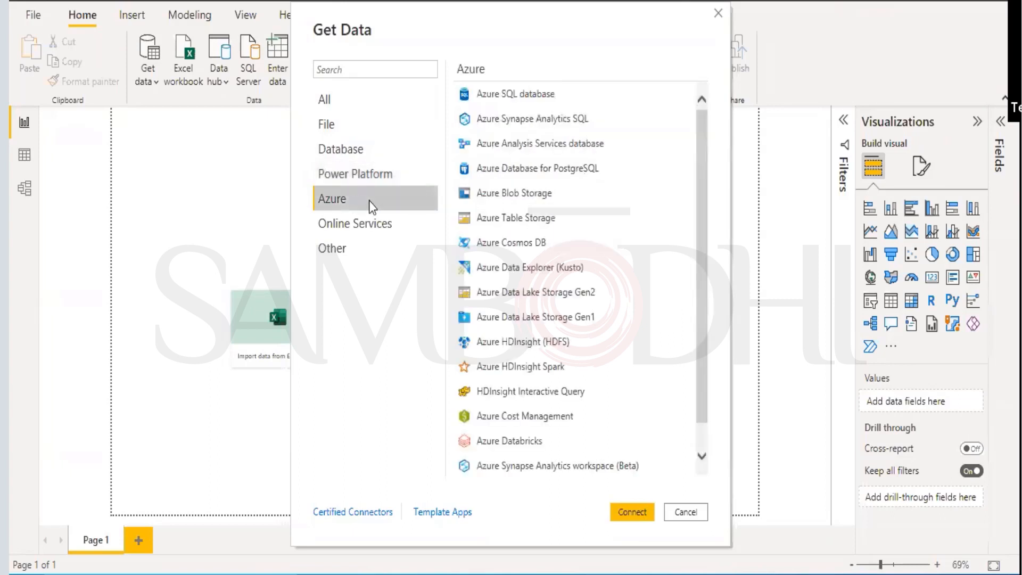
{"action": "scroll", "coordinate": [503, 231], "scroll_direction": "down", "scroll_amount": 1}
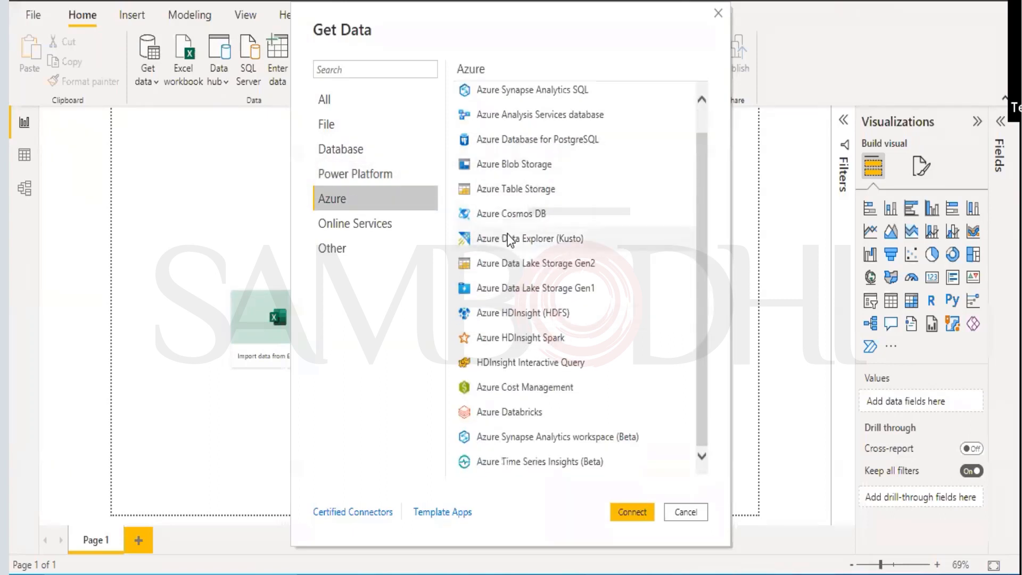
{"action": "scroll", "coordinate": [506, 236], "scroll_direction": "up", "scroll_amount": 1}
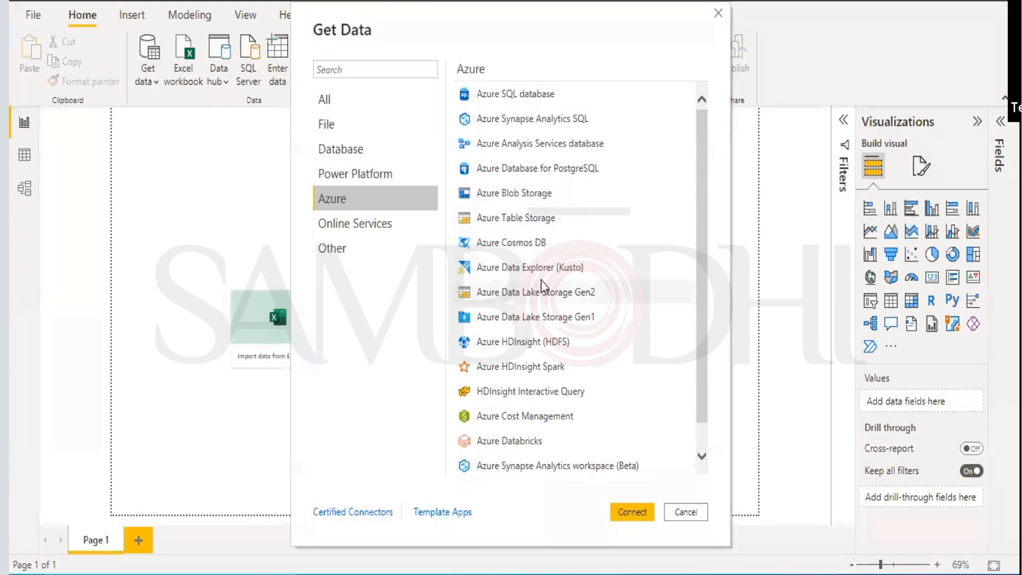
Review the whole list of Online Services connectors, and close the data source chooser without connecting
{"action": "left_click", "coordinate": [348, 223]}
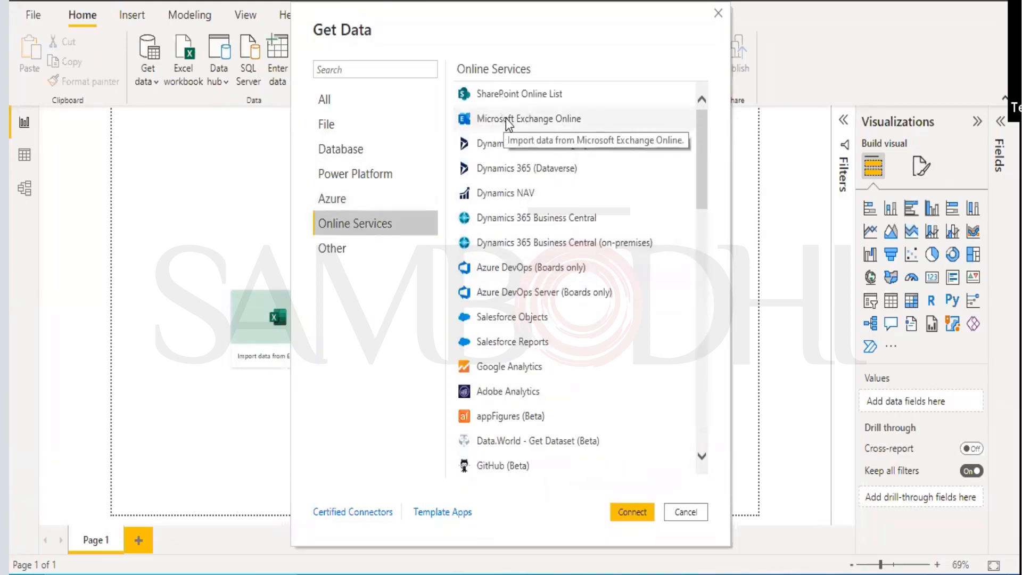
{"action": "scroll", "coordinate": [529, 285], "scroll_direction": "down", "scroll_amount": 3}
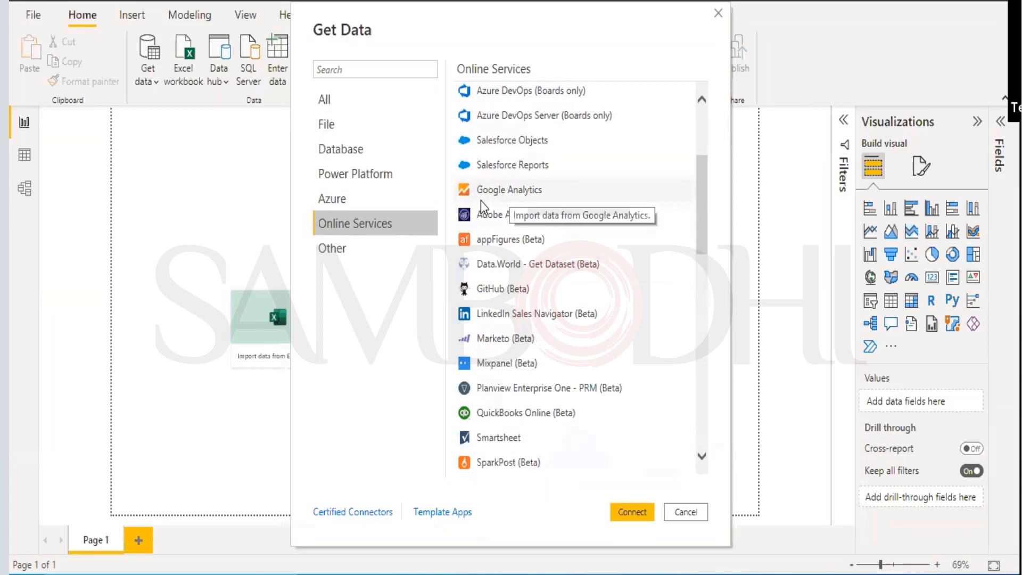
{"action": "scroll", "coordinate": [500, 333], "scroll_direction": "down", "scroll_amount": 6}
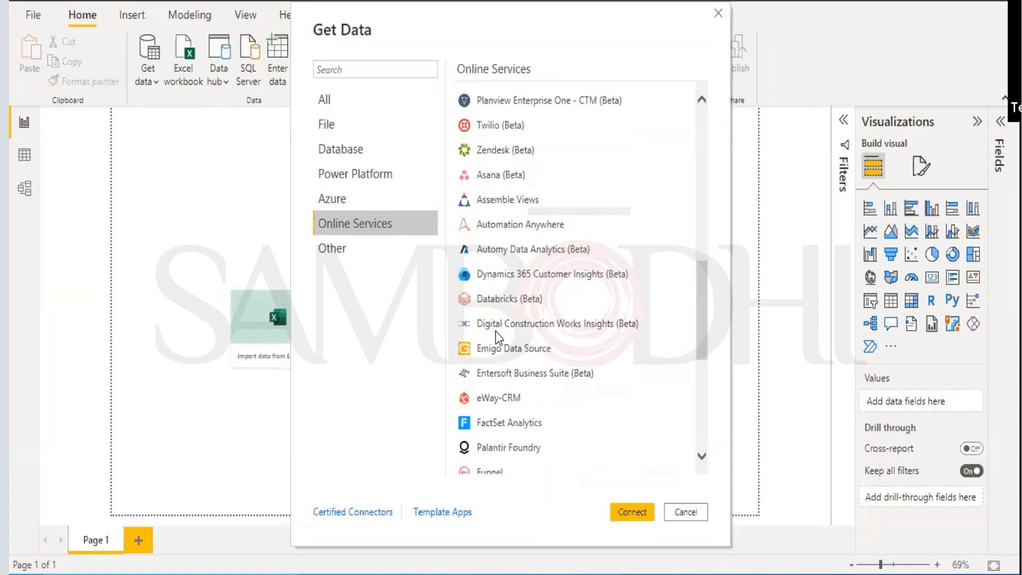
{"action": "scroll", "coordinate": [500, 170], "scroll_direction": "down", "scroll_amount": 1}
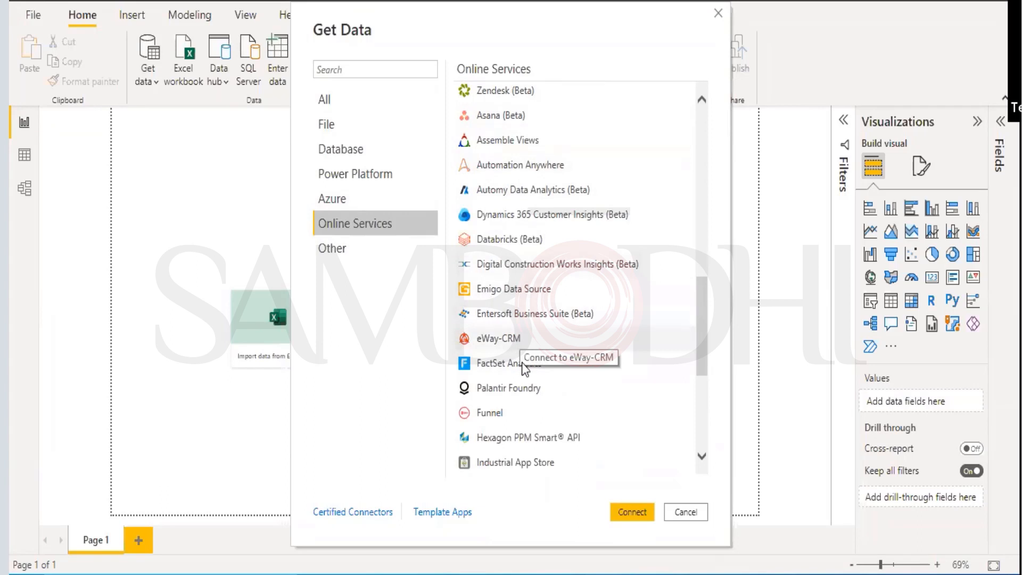
{"action": "scroll", "coordinate": [512, 420], "scroll_direction": "down", "scroll_amount": 4}
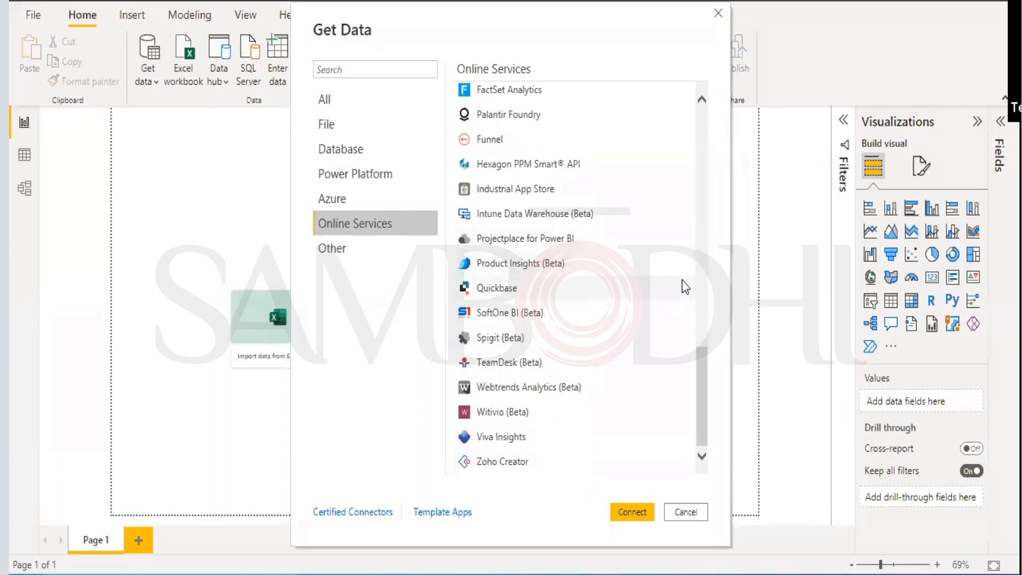
{"action": "left_click", "coordinate": [718, 15]}
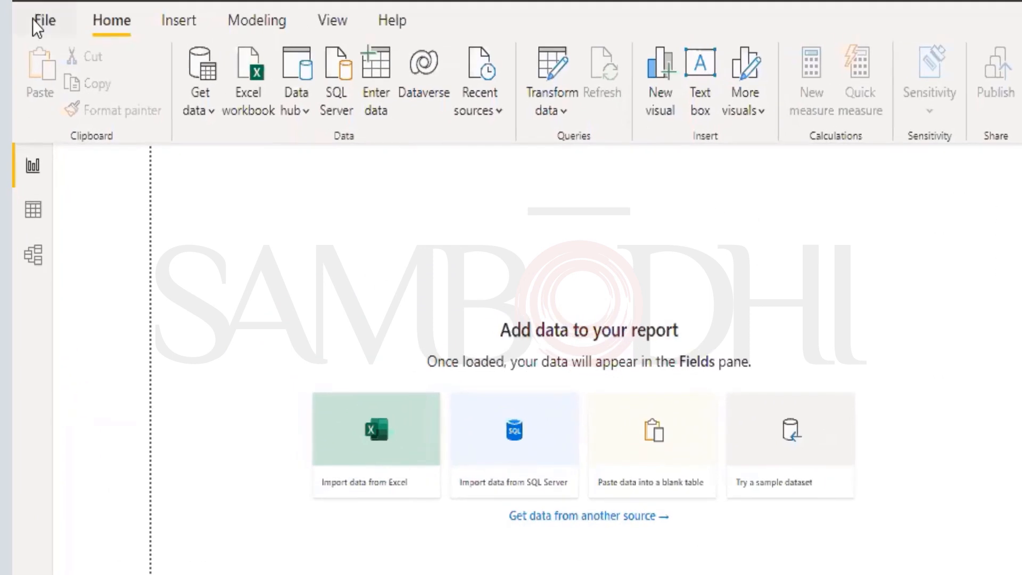
Look over the file commands and the list of recent reports, and return to the empty report
{"action": "left_click", "coordinate": [42, 20]}
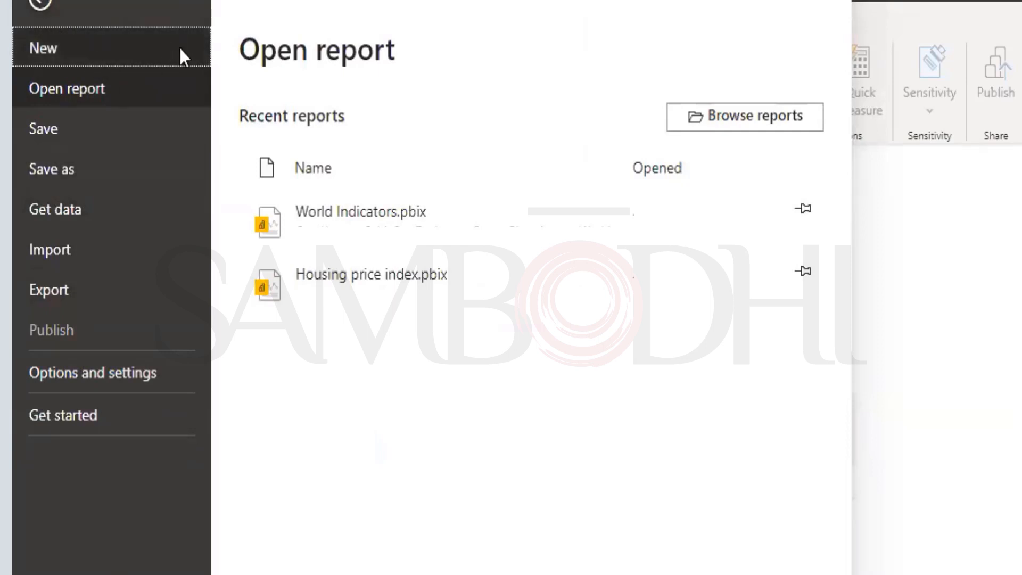
{"action": "left_click", "coordinate": [46, 92]}
{"action": "left_click", "coordinate": [95, 53]}
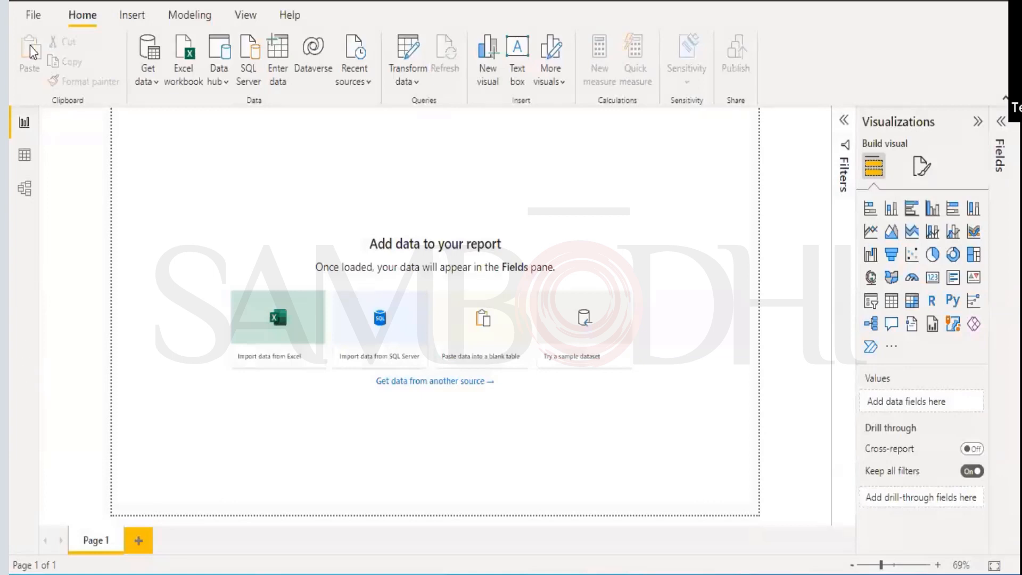
Examine the global Data Load, Security and Privacy settings in the program options, and cancel out of them
{"action": "left_click", "coordinate": [25, 15]}
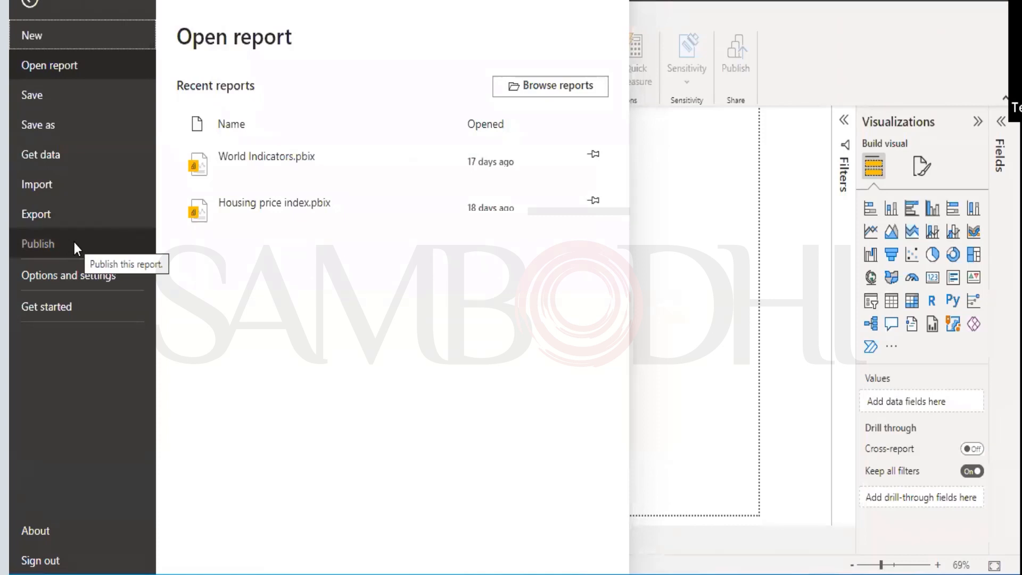
{"action": "left_click", "coordinate": [92, 273]}
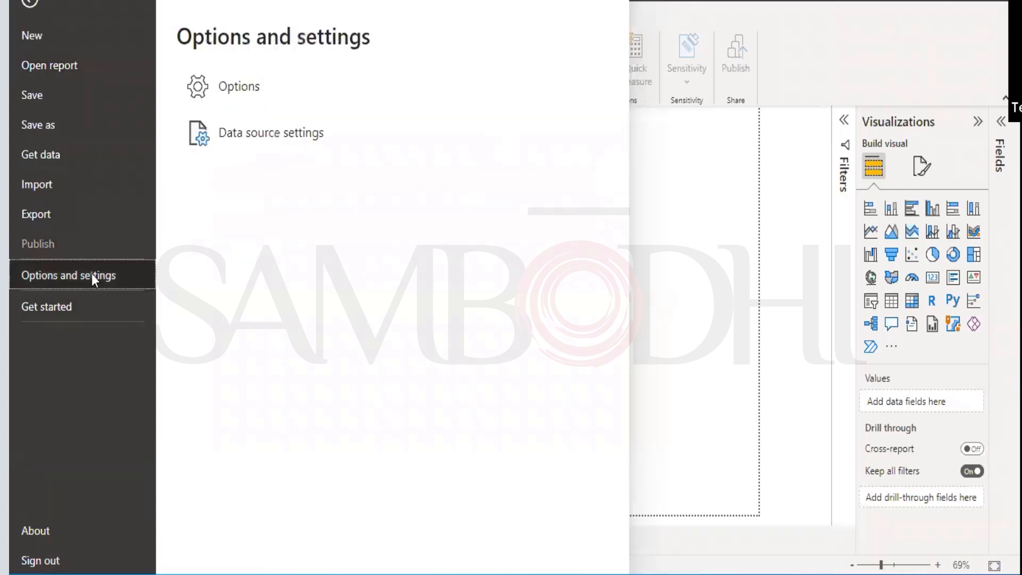
{"action": "left_click", "coordinate": [230, 89]}
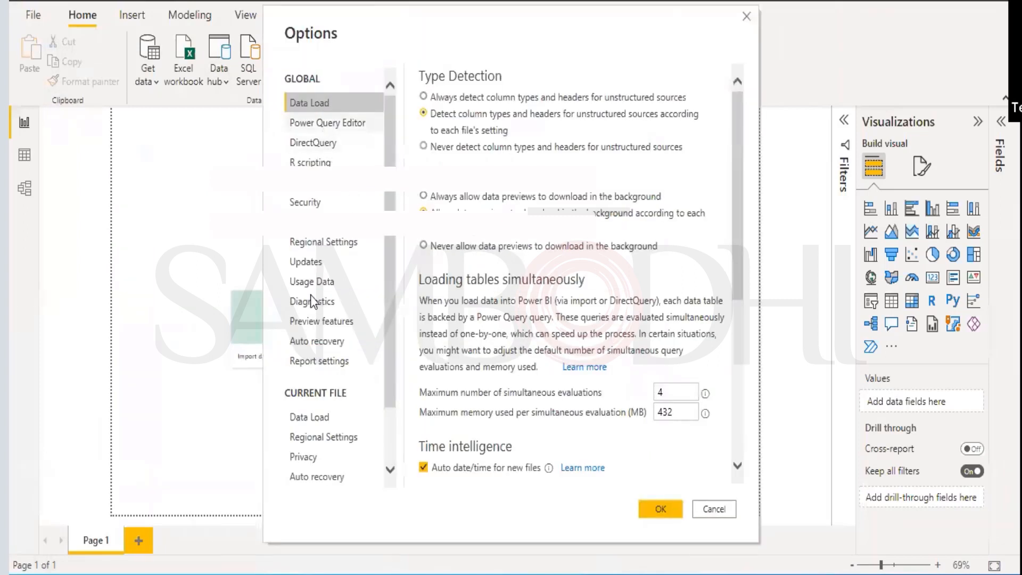
{"action": "scroll", "coordinate": [319, 208], "scroll_direction": "down", "scroll_amount": 3}
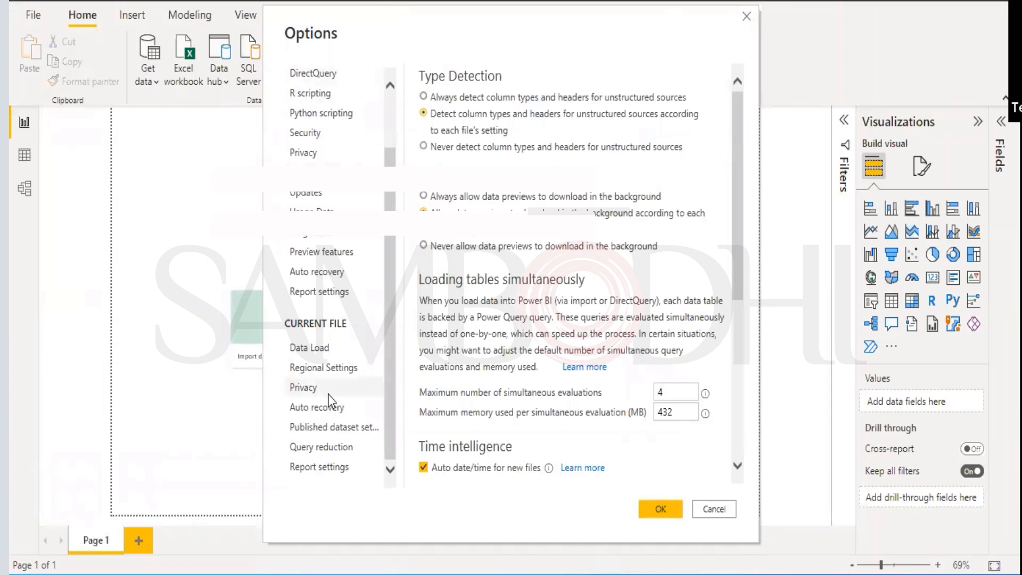
{"action": "scroll", "coordinate": [332, 399], "scroll_direction": "up", "scroll_amount": 3}
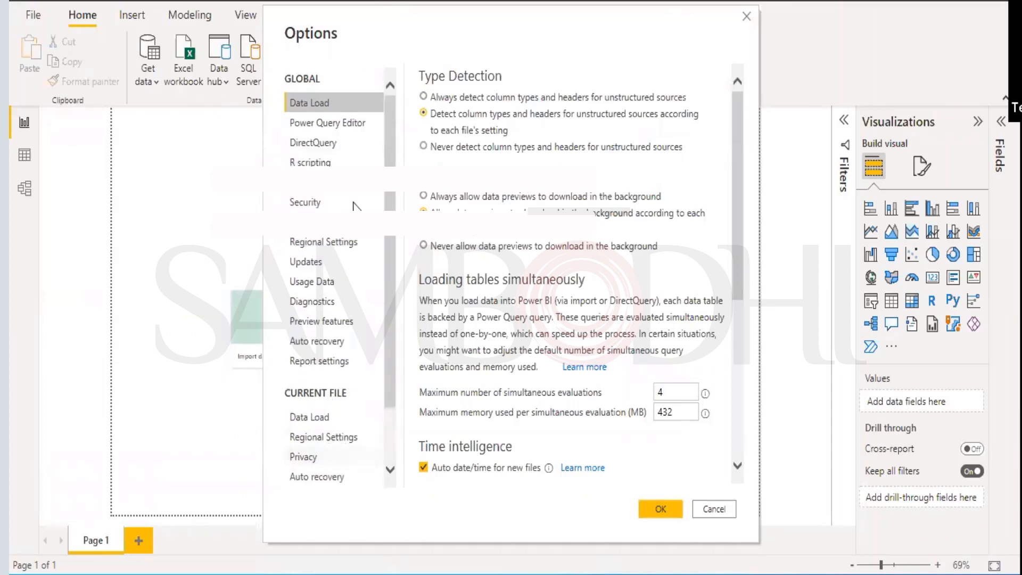
{"action": "left_click", "coordinate": [339, 164]}
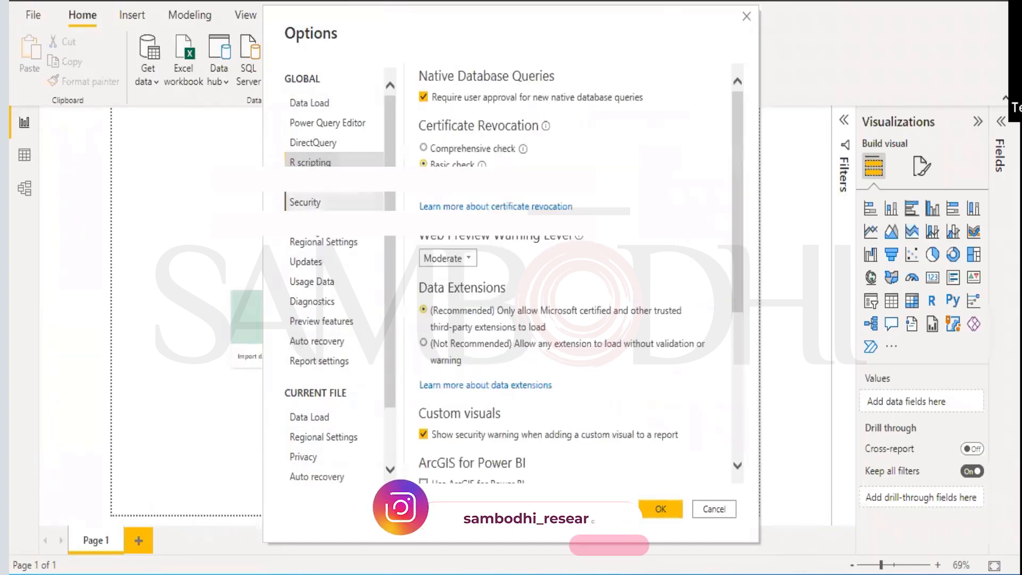
{"action": "left_click", "coordinate": [329, 221]}
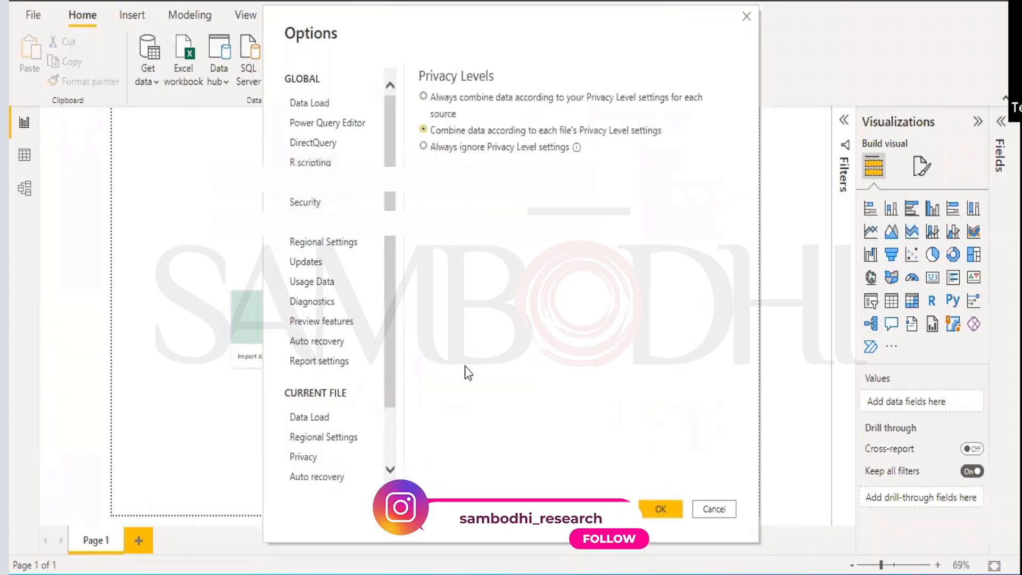
{"action": "left_click", "coordinate": [711, 508]}
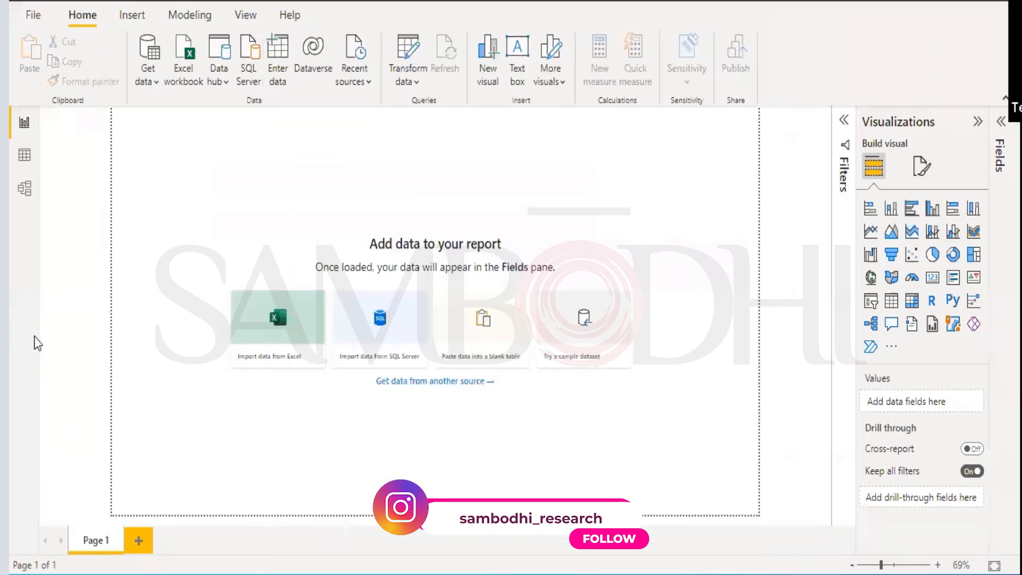
Look over the file commands again, and review the commands for modeling, viewing and inserting report elements
{"action": "left_click", "coordinate": [30, 13]}
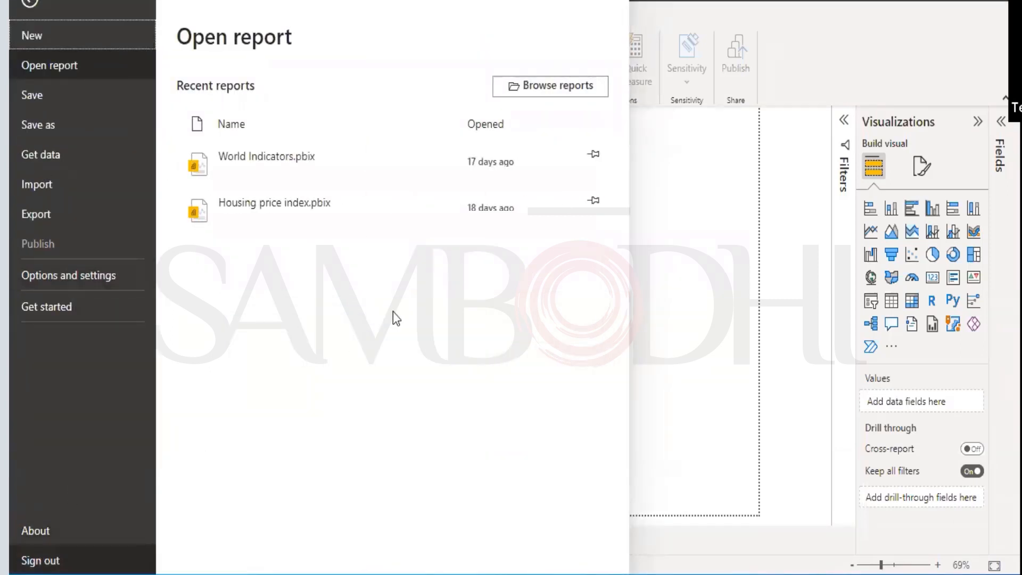
{"action": "left_click", "coordinate": [29, 4]}
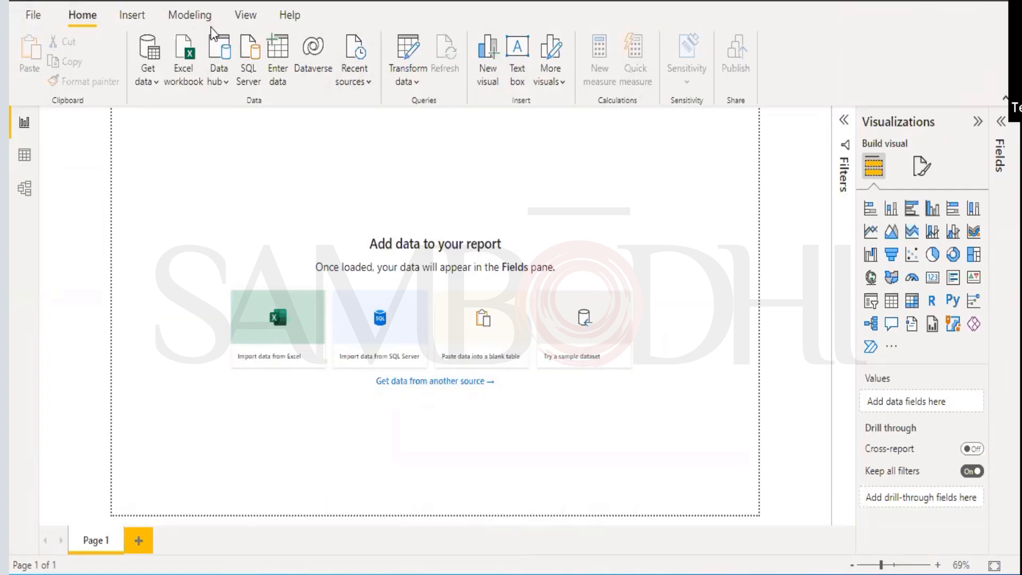
{"action": "left_click", "coordinate": [198, 17]}
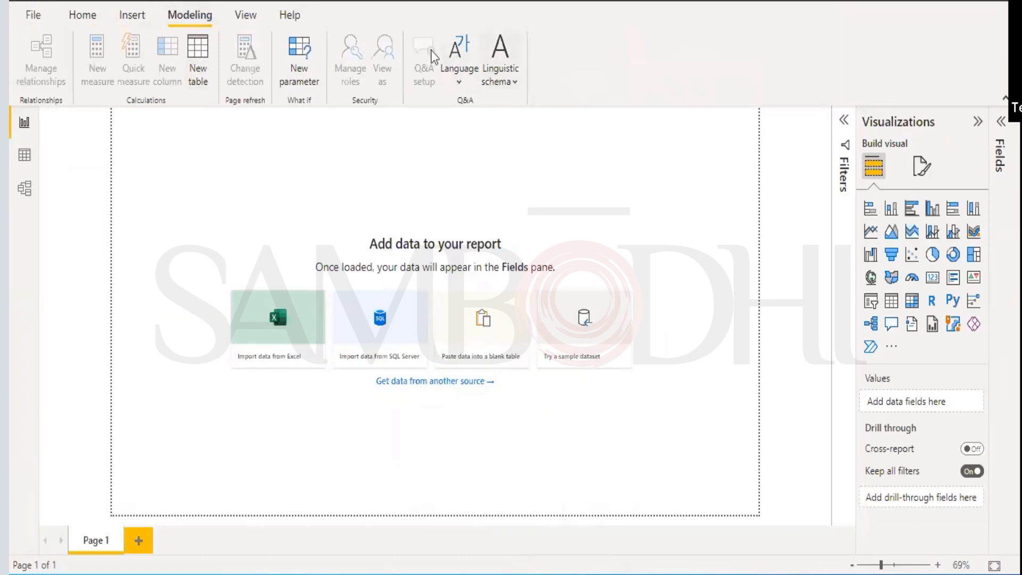
{"action": "left_click", "coordinate": [250, 20]}
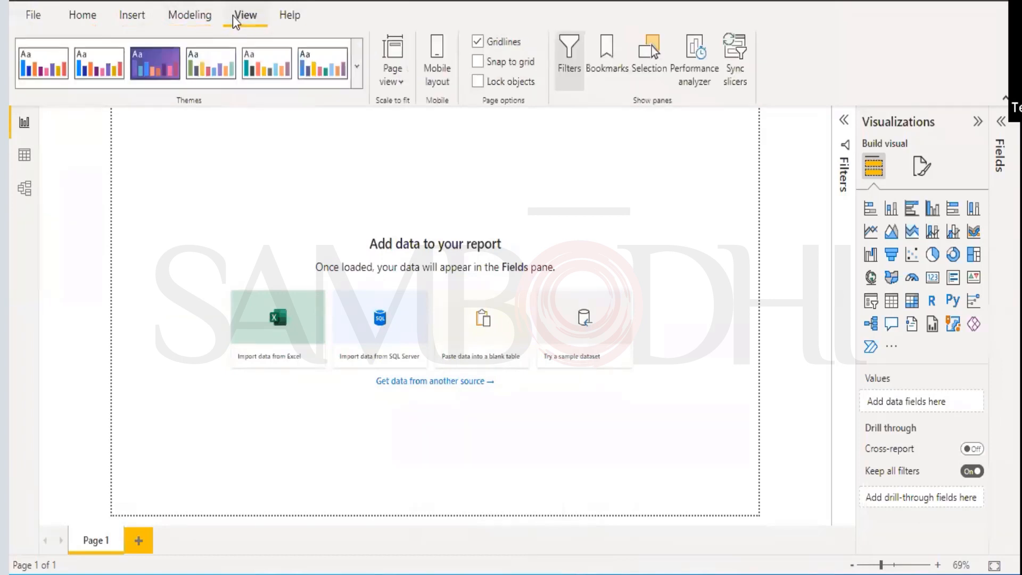
{"action": "left_click", "coordinate": [148, 17]}
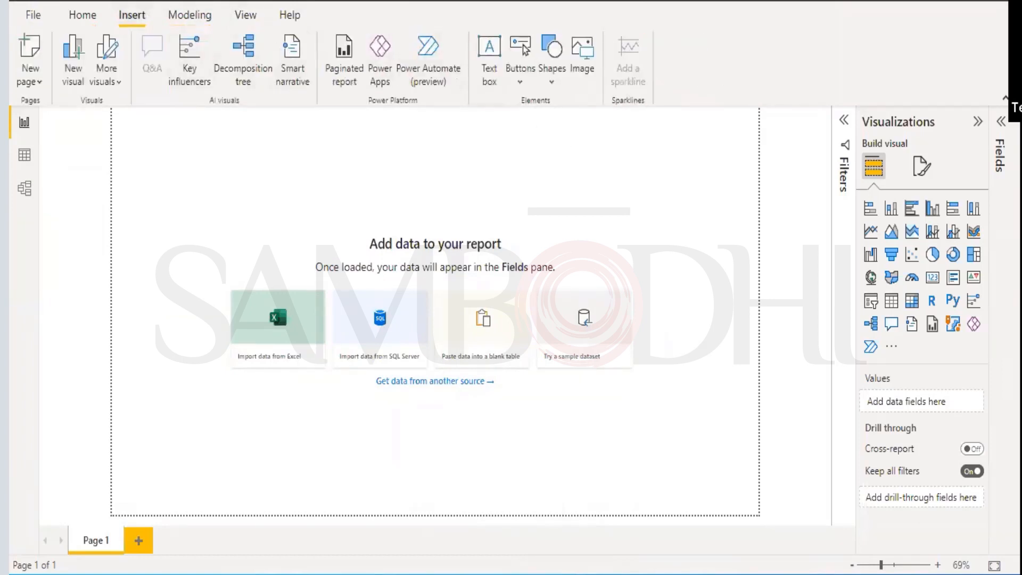
{"action": "left_click", "coordinate": [200, 21]}
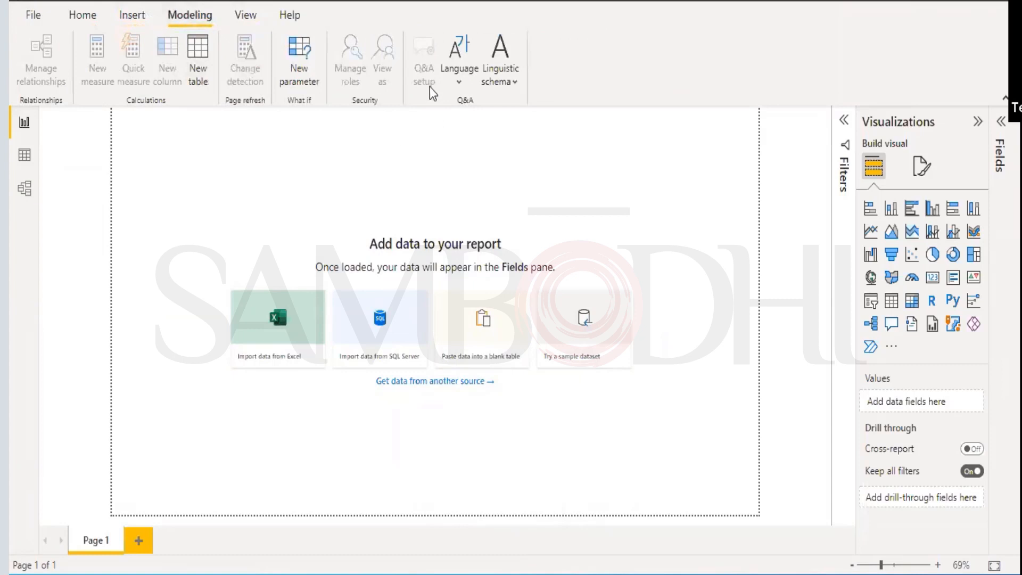
{"action": "left_click", "coordinate": [80, 16]}
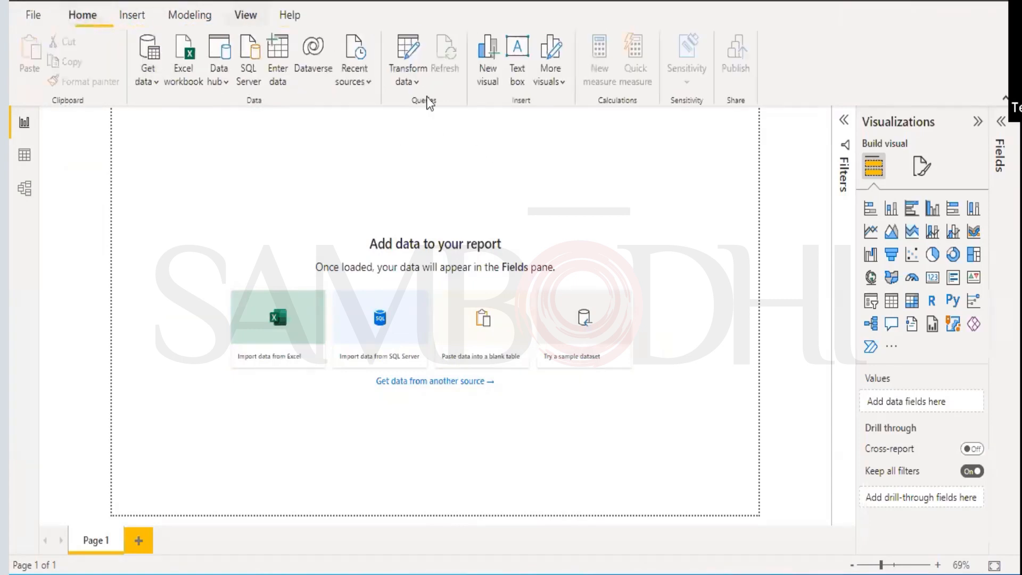
Review the common data sources, the Data hub choices, the SQL Server connection settings and the recently used sources
{"action": "left_click", "coordinate": [410, 50]}
{"action": "left_click", "coordinate": [151, 83]}
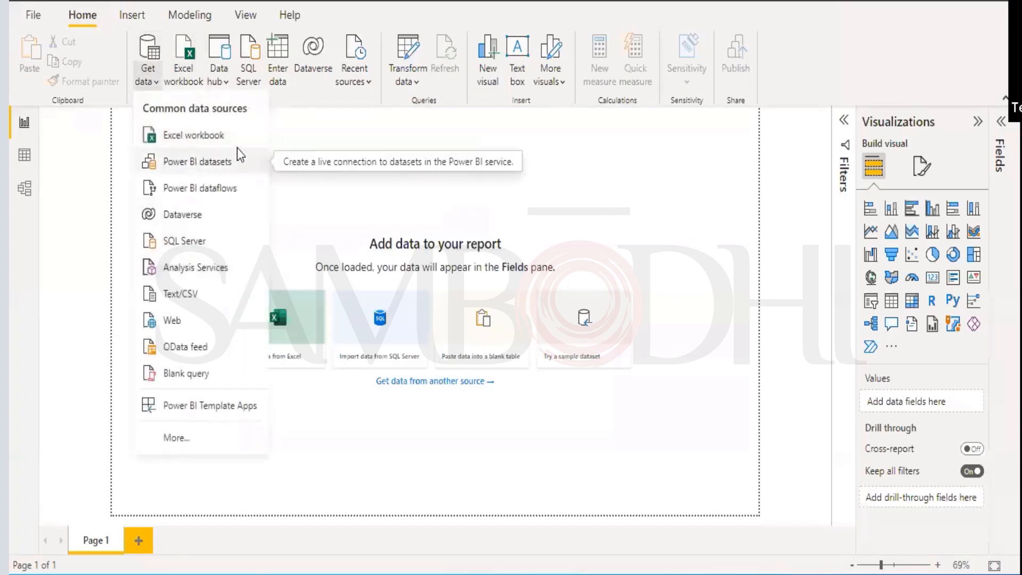
{"action": "left_click", "coordinate": [222, 73]}
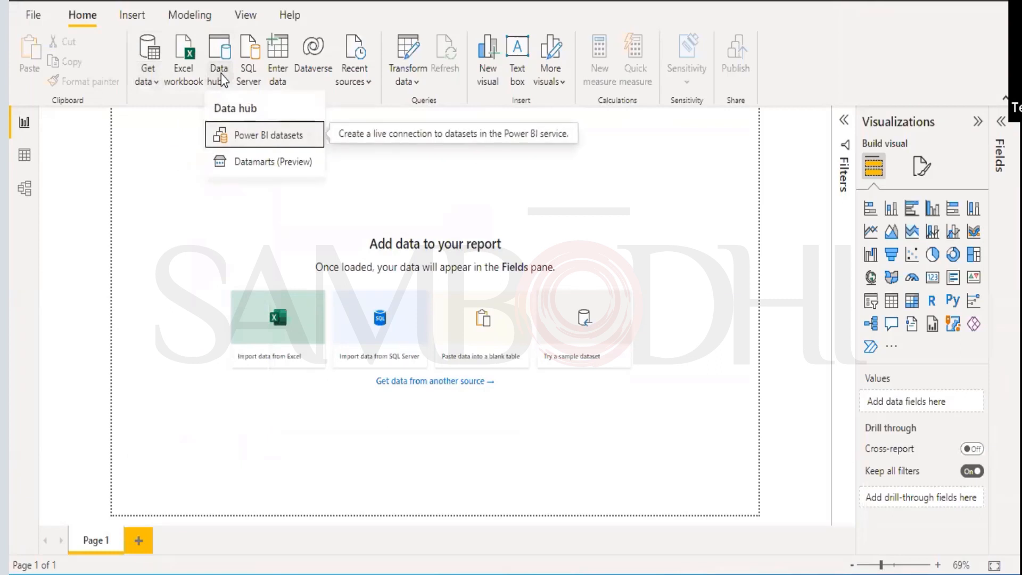
{"action": "left_click", "coordinate": [249, 77]}
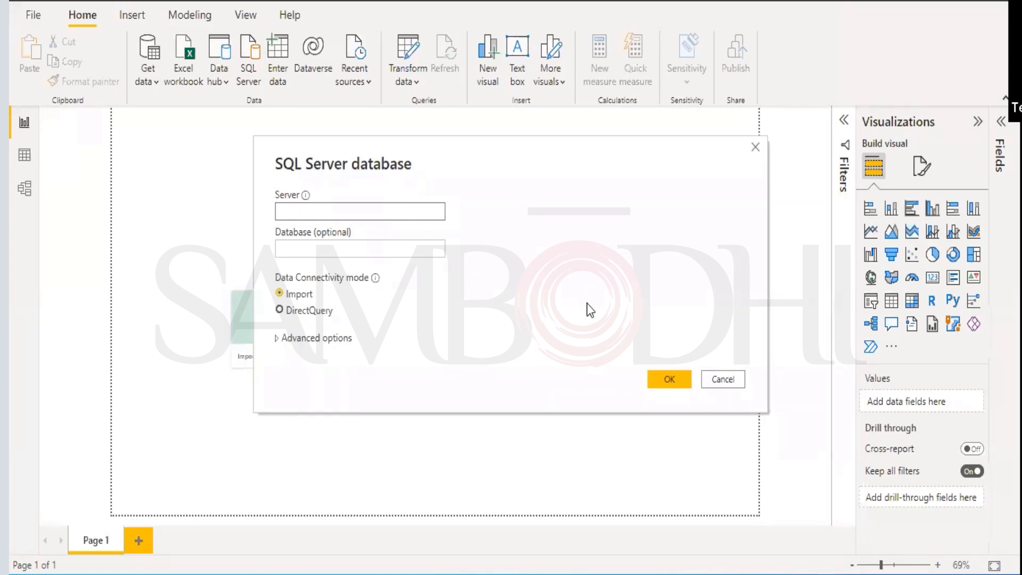
{"action": "left_click", "coordinate": [730, 376]}
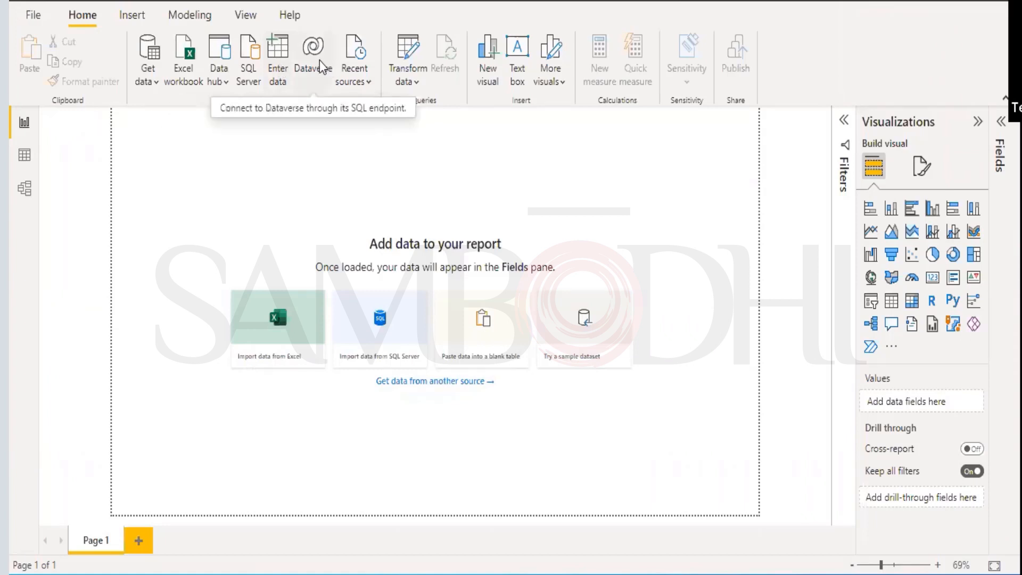
{"action": "left_click", "coordinate": [366, 80]}
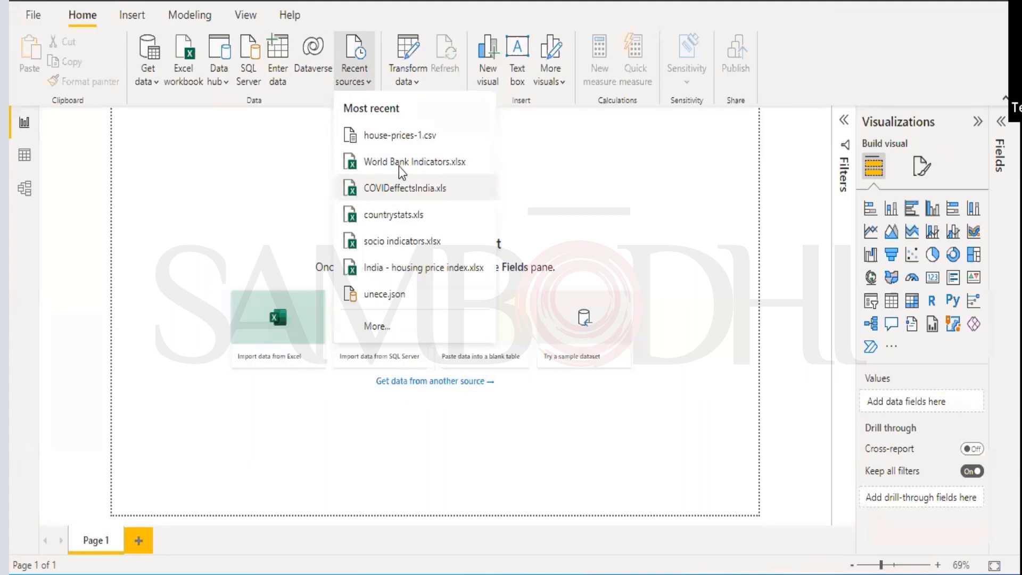
Load all six yearly sheets, 1973-1974 through 2011-2012, from the recently used socio indicators.xlsx workbook into the report
{"action": "left_click", "coordinate": [407, 242]}
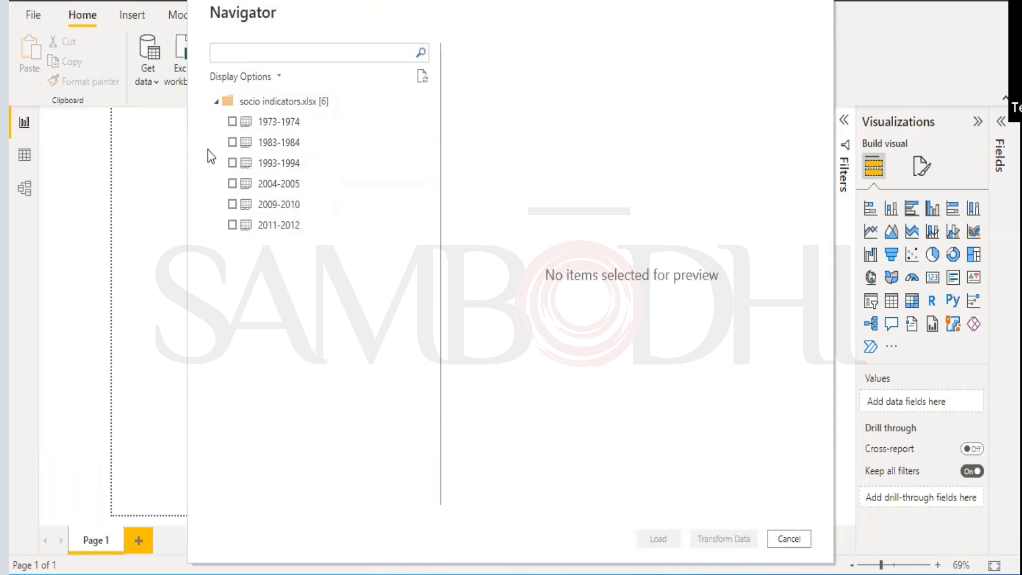
{"action": "left_click", "coordinate": [233, 122]}
{"action": "left_click", "coordinate": [232, 141]}
{"action": "left_click", "coordinate": [233, 163]}
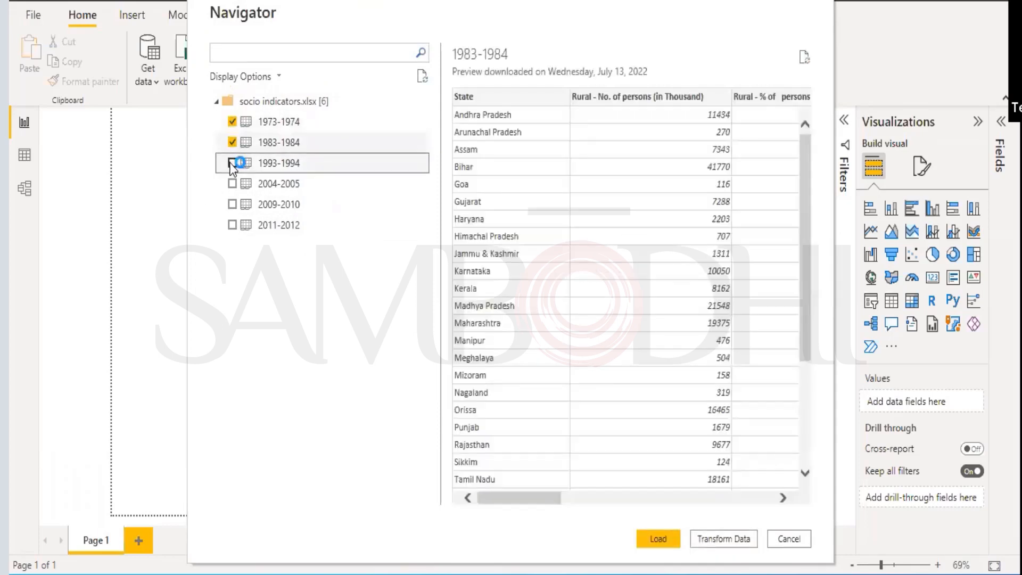
{"action": "left_click", "coordinate": [232, 183]}
{"action": "left_click", "coordinate": [232, 204]}
{"action": "left_click", "coordinate": [232, 225]}
{"action": "left_click", "coordinate": [233, 204]}
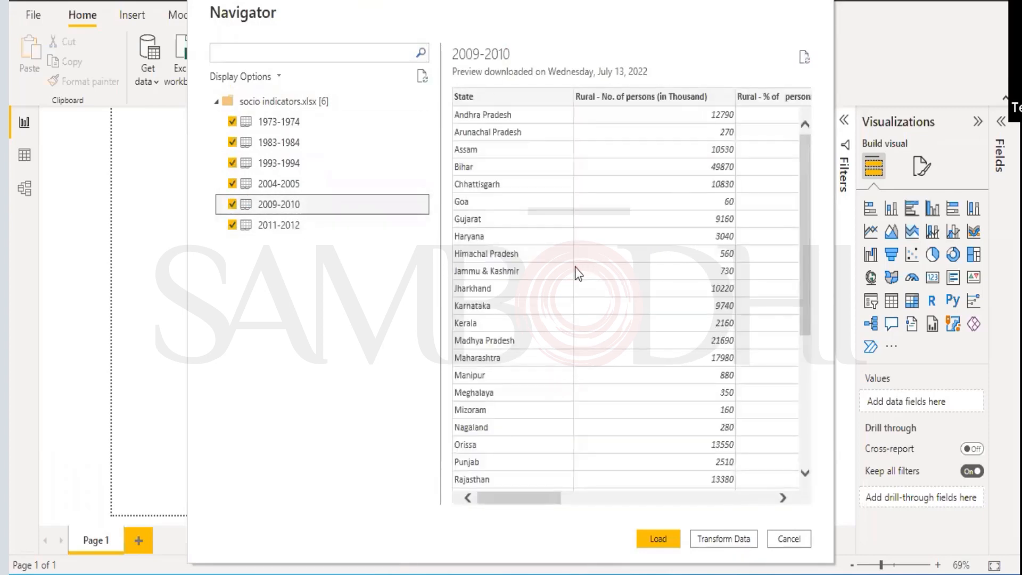
{"action": "left_click", "coordinate": [655, 543]}
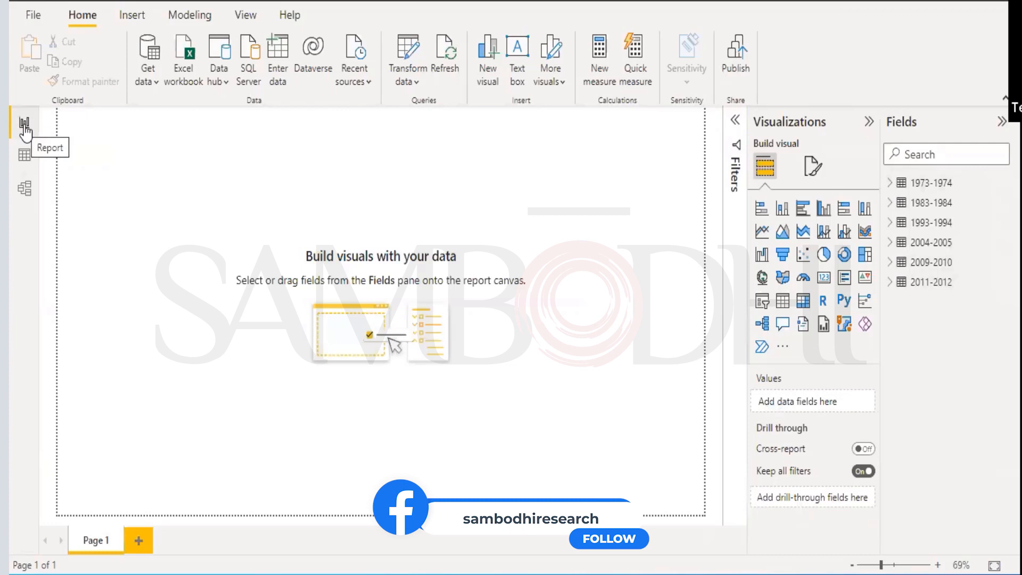
View the rows of the 1973-1974 table in the data view, and check its field list back in the report view
{"action": "left_click", "coordinate": [24, 159]}
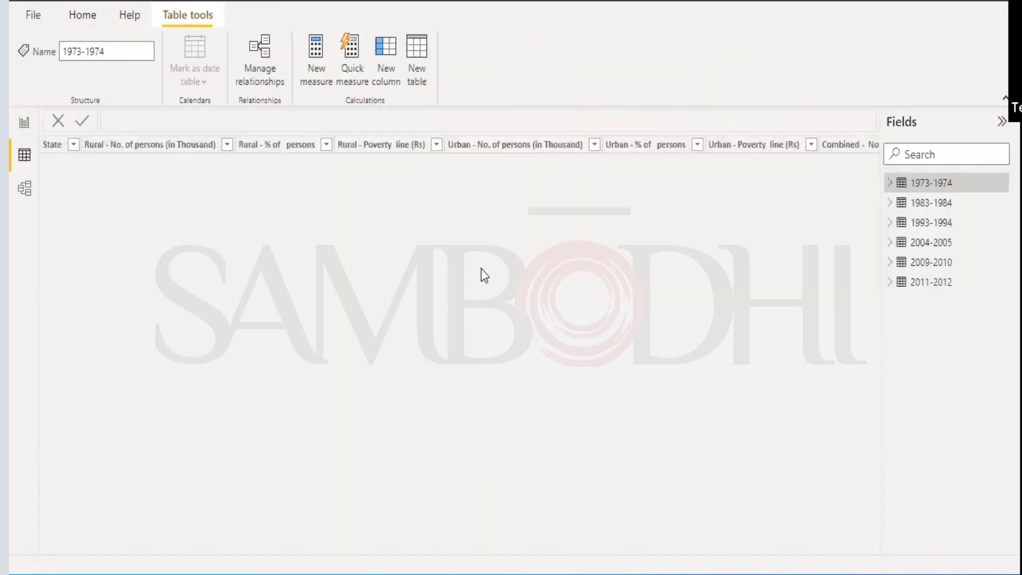
{"action": "left_click", "coordinate": [952, 184]}
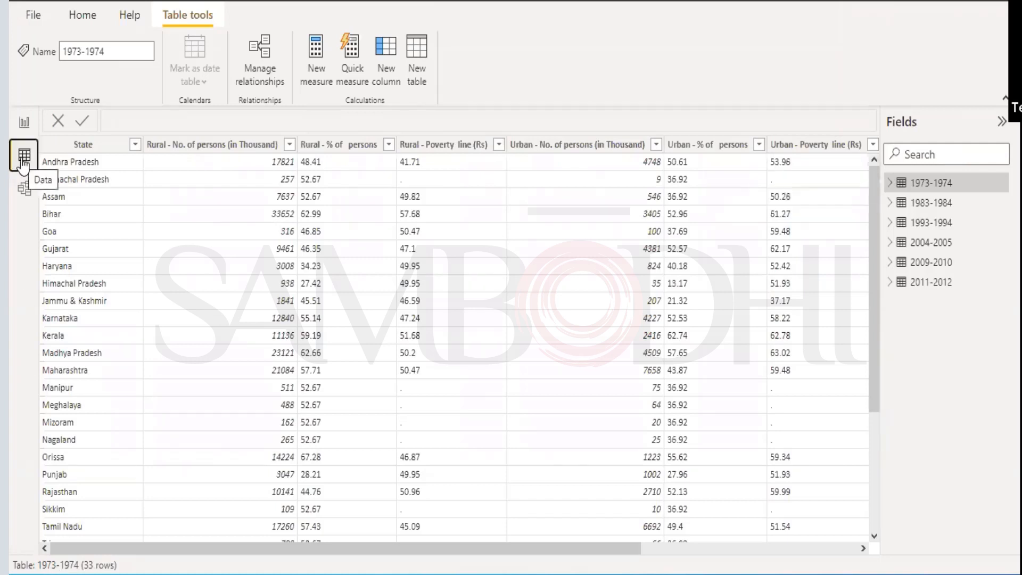
{"action": "left_click", "coordinate": [22, 119]}
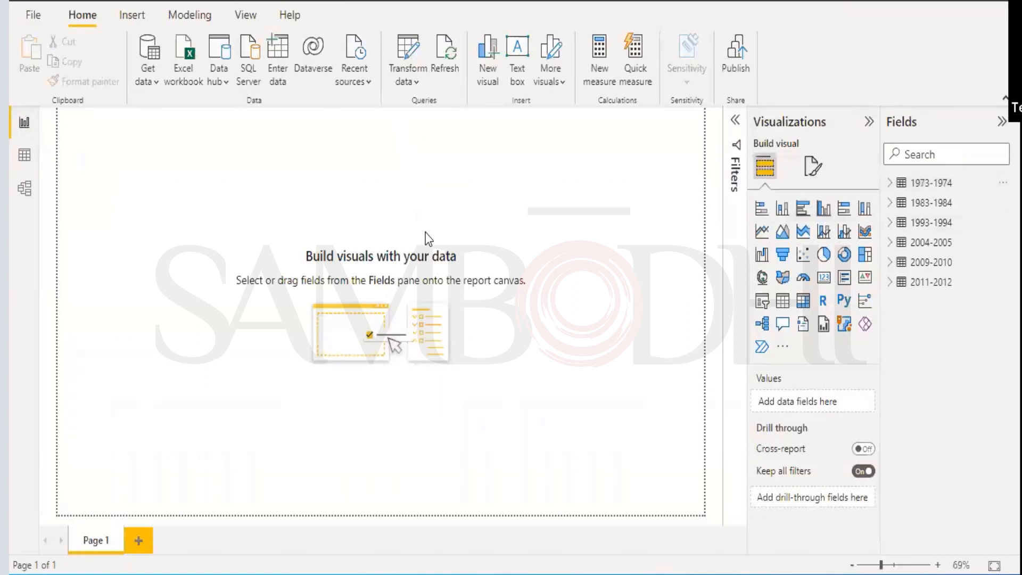
{"action": "left_click", "coordinate": [889, 183]}
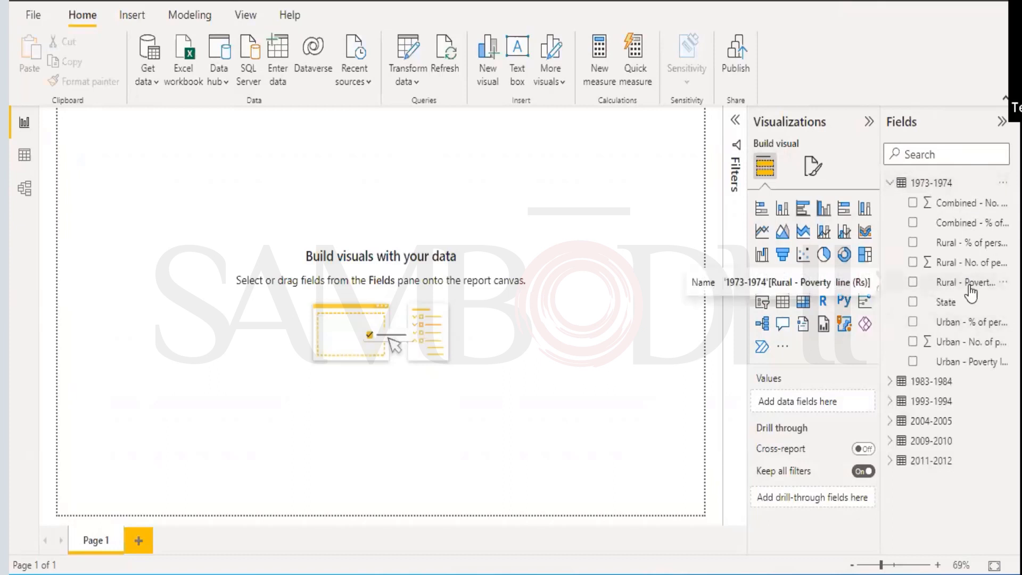
{"action": "left_click", "coordinate": [891, 184]}
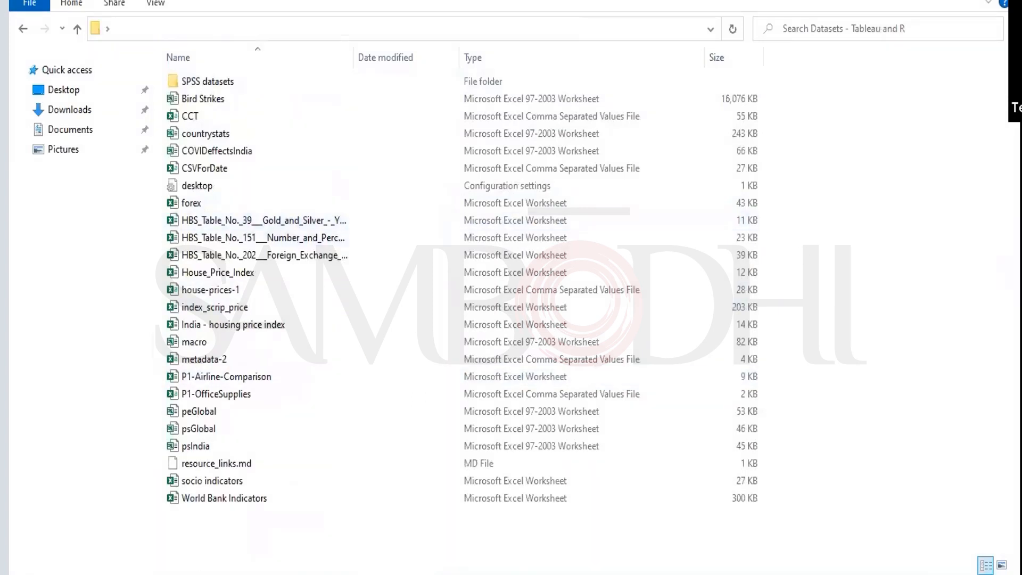
Open the source workbook socio indicators in Excel from the datasets folder and look through its yearly sheets up to 2011-2012
{"action": "double_click", "coordinate": [227, 481]}
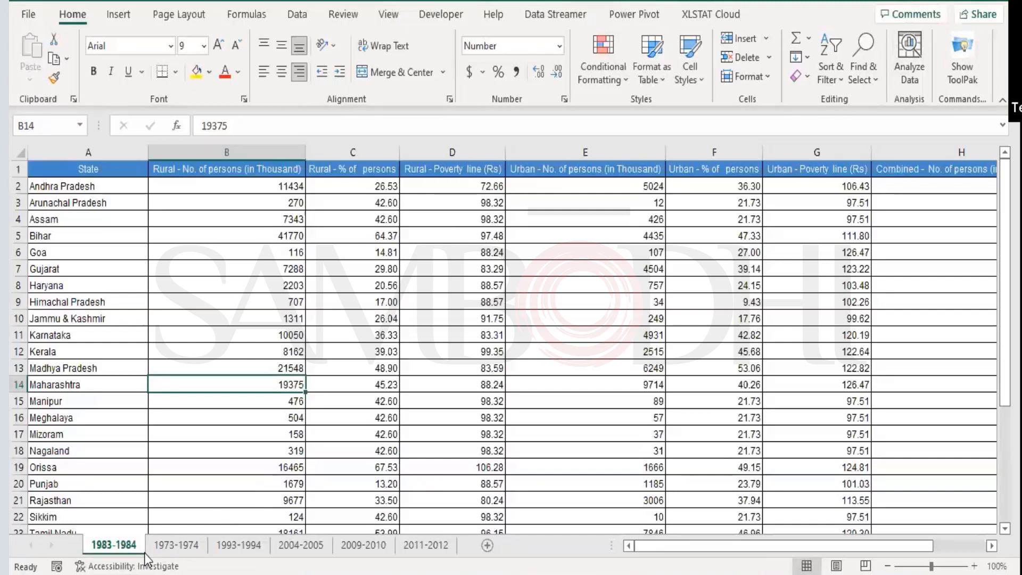
{"action": "left_click", "coordinate": [229, 545]}
{"action": "left_click", "coordinate": [301, 544]}
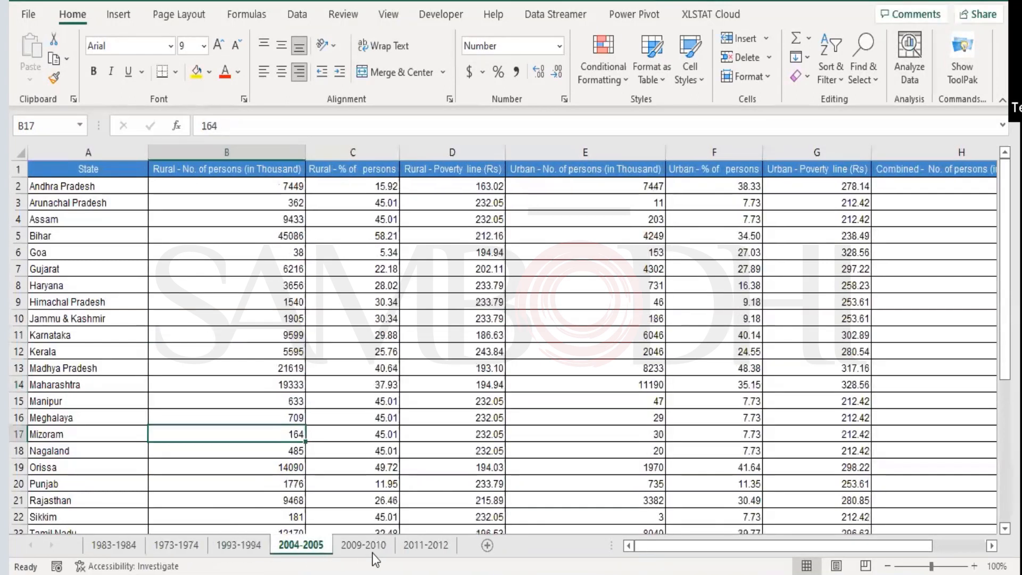
{"action": "left_click", "coordinate": [364, 544]}
{"action": "key", "text": "ctrl+Page_Down"}
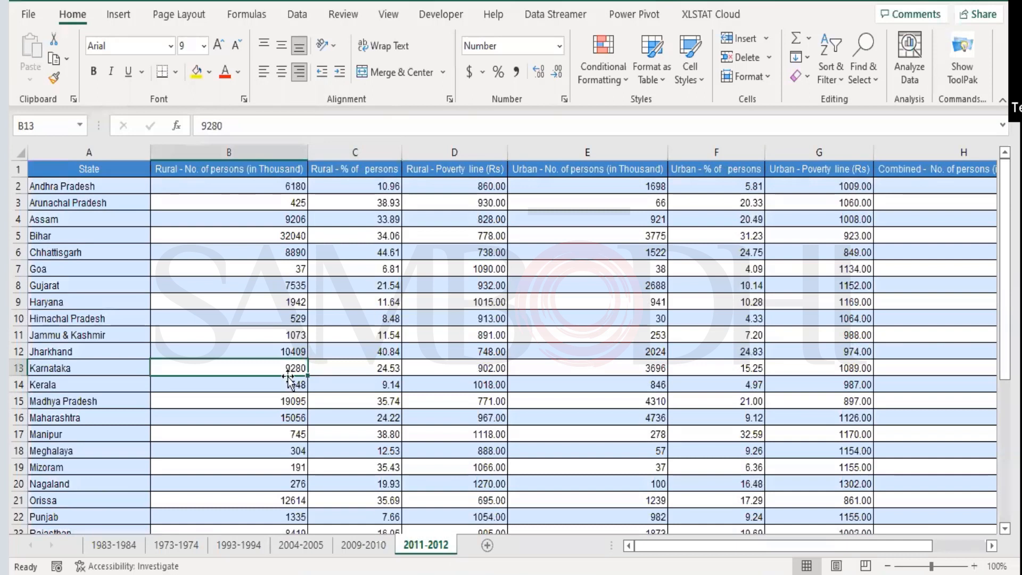
Examine the list of states and the rural and urban number, percentage and poverty line columns on the 2011-2012 sheet
{"action": "left_click_drag", "start_coordinate": [104, 187], "coordinate": [84, 484]}
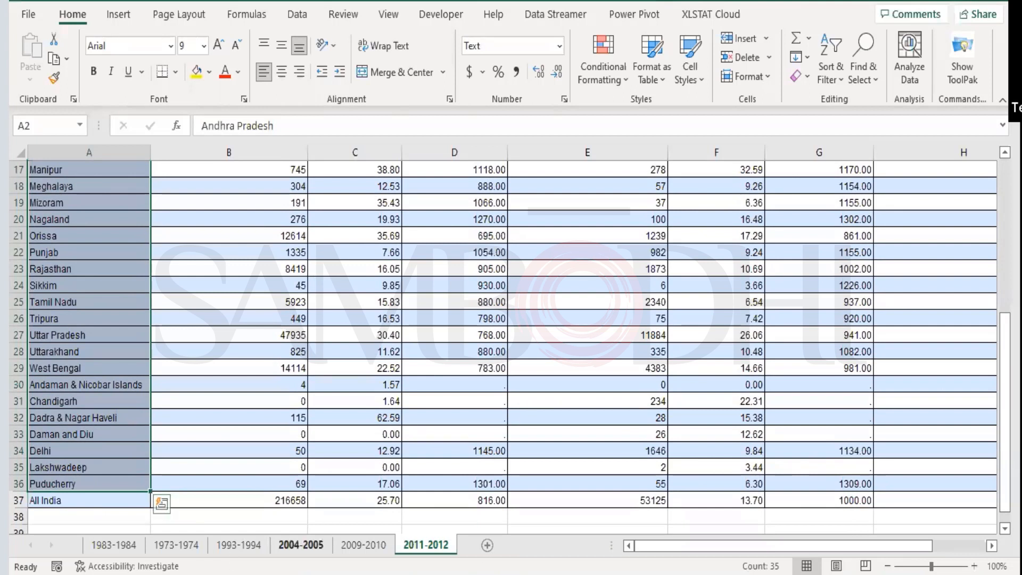
{"action": "scroll", "coordinate": [381, 324], "scroll_direction": "up", "scroll_amount": 6}
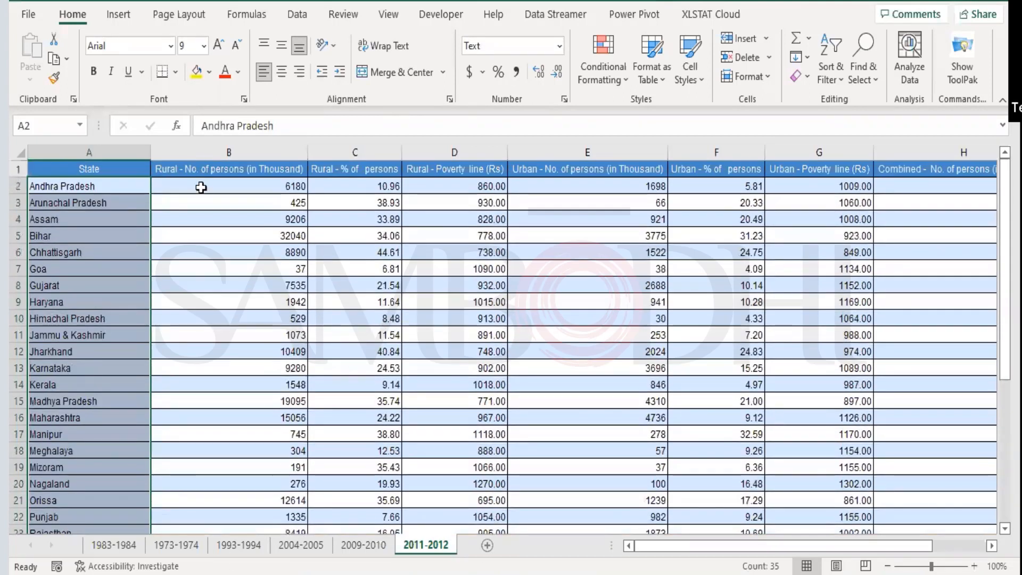
{"action": "left_click", "coordinate": [60, 189]}
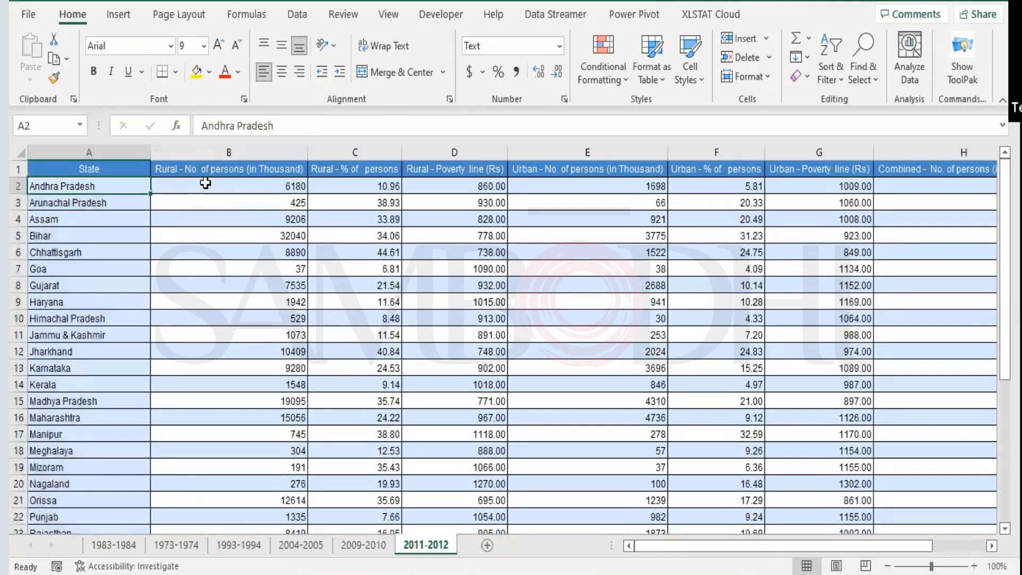
{"action": "left_click", "coordinate": [239, 182]}
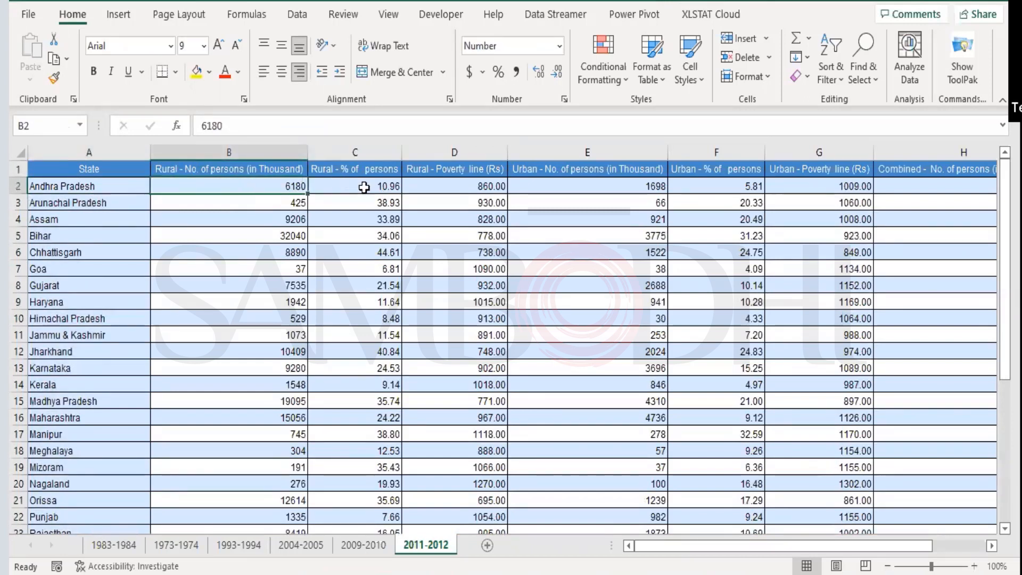
{"action": "left_click", "coordinate": [365, 187]}
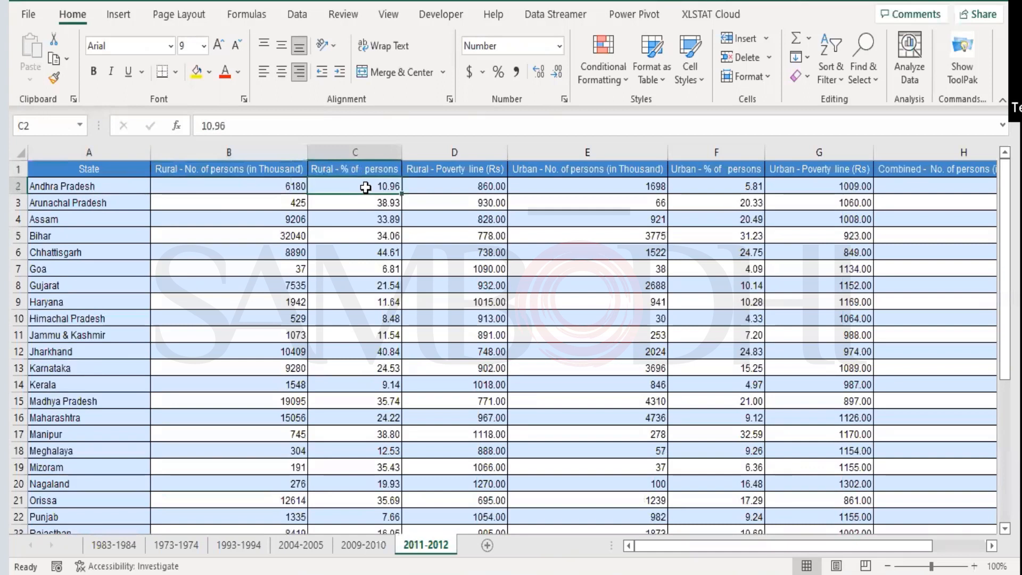
{"action": "left_click", "coordinate": [459, 183]}
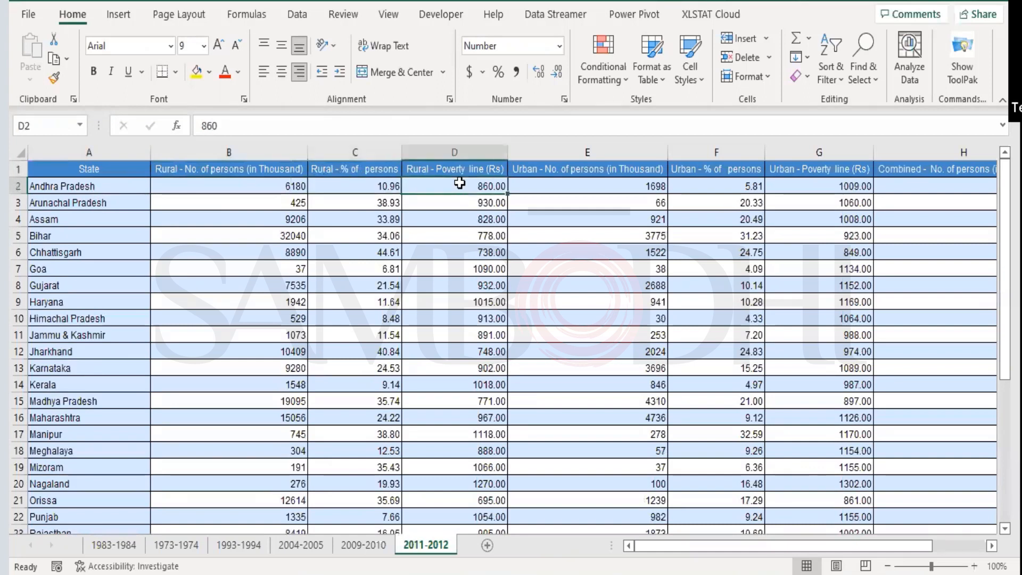
{"action": "left_click", "coordinate": [603, 190]}
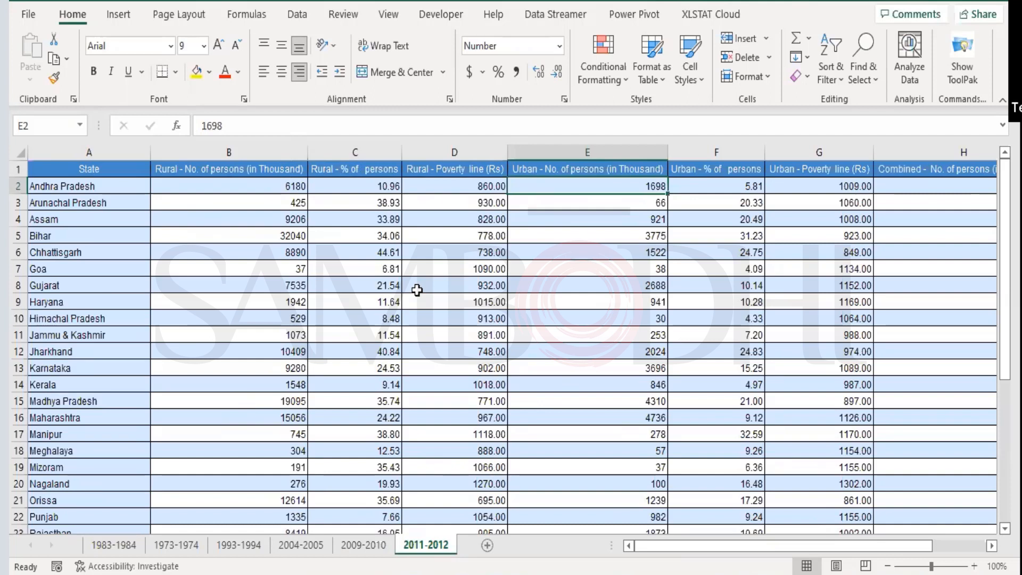
Examine the states and columns on the 1973-1974 sheet and compare them with the sheets from 2004-2005 to 2011-2012
{"action": "left_click", "coordinate": [183, 543]}
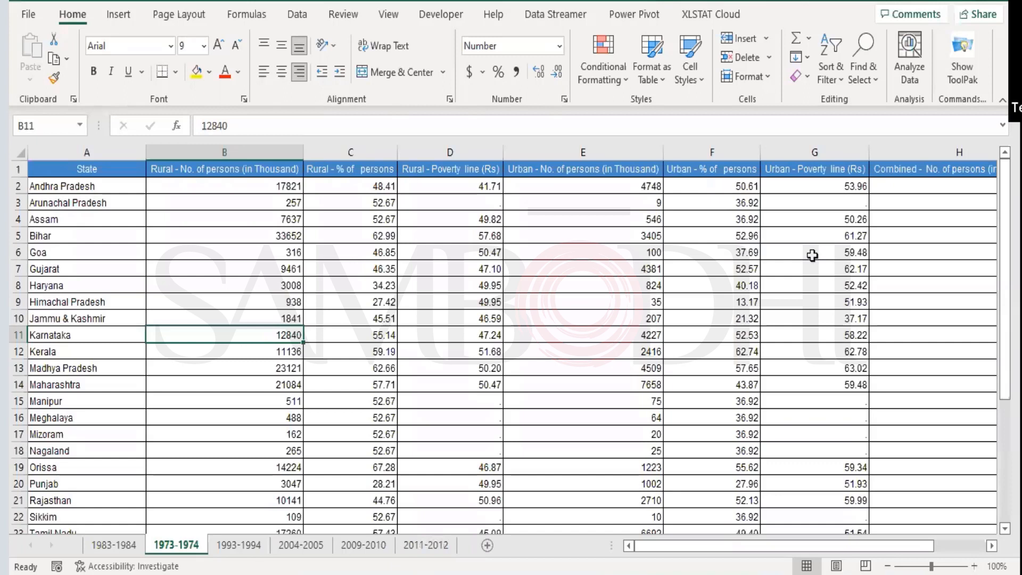
{"action": "left_click_drag", "start_coordinate": [662, 545], "coordinate": [620, 561]}
{"action": "left_click", "coordinate": [76, 186]}
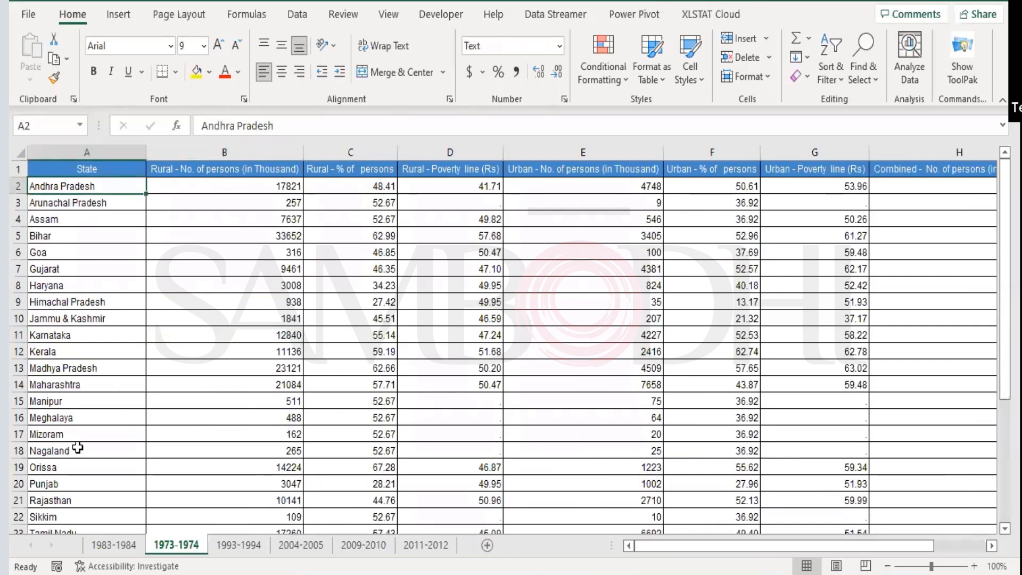
{"action": "left_click", "coordinate": [296, 543]}
{"action": "left_click", "coordinate": [388, 543]}
{"action": "left_click", "coordinate": [428, 545]}
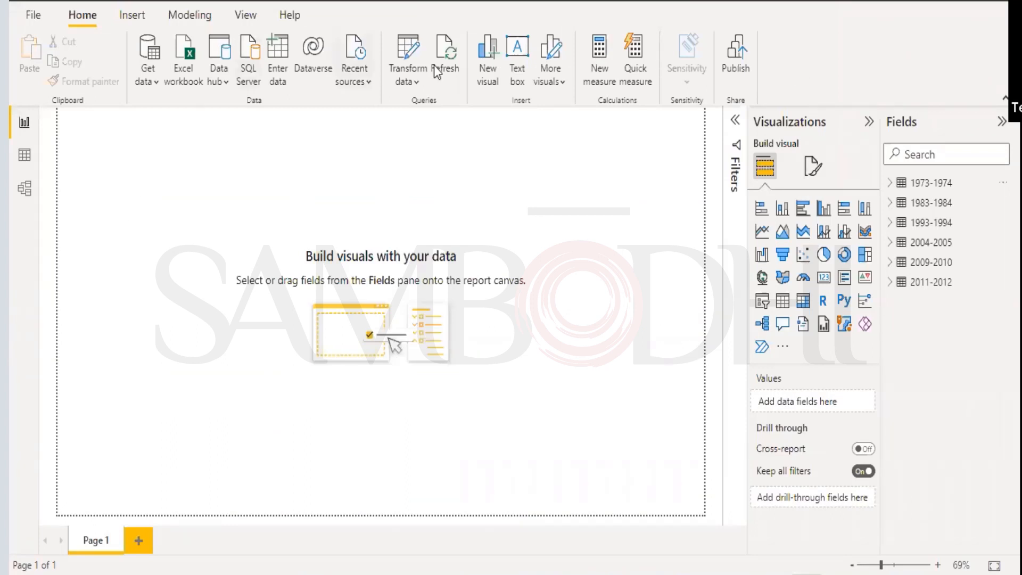
Switch back to Power BI Desktop, open the loaded tables in the Power Query Editor and refresh the 1973-1974 preview
{"action": "left_click", "coordinate": [407, 82]}
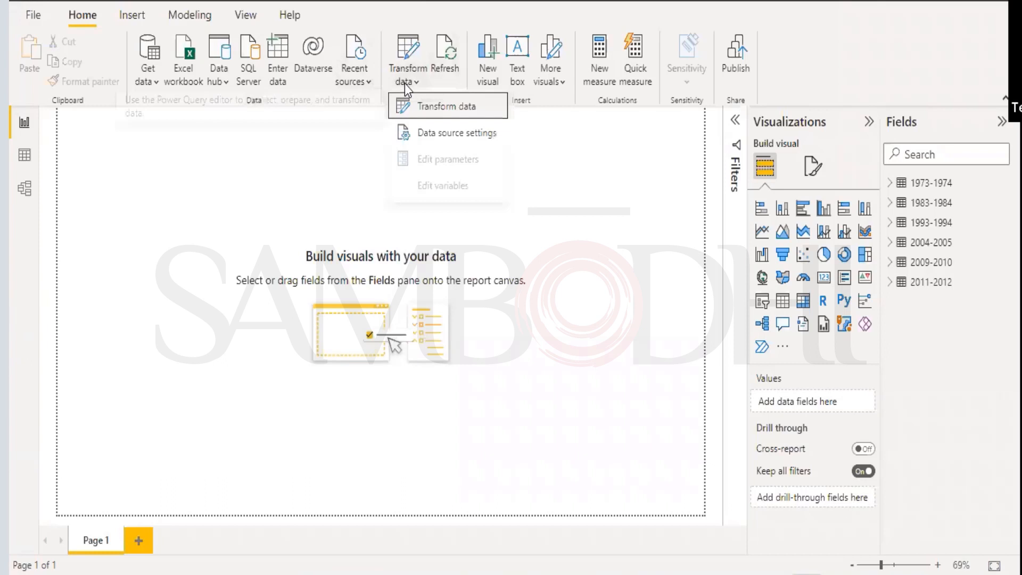
{"action": "left_click", "coordinate": [470, 114]}
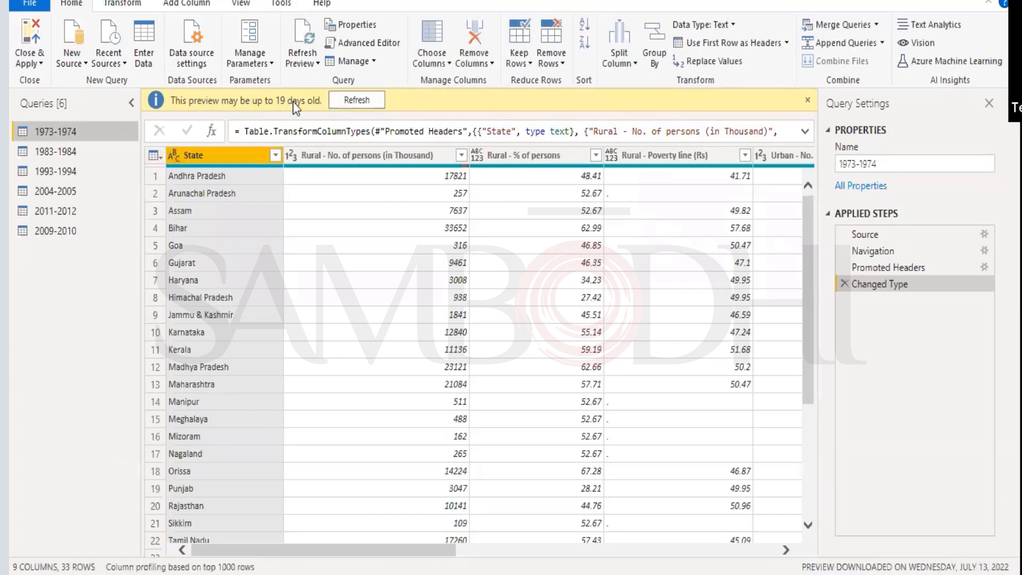
{"action": "left_click", "coordinate": [380, 99]}
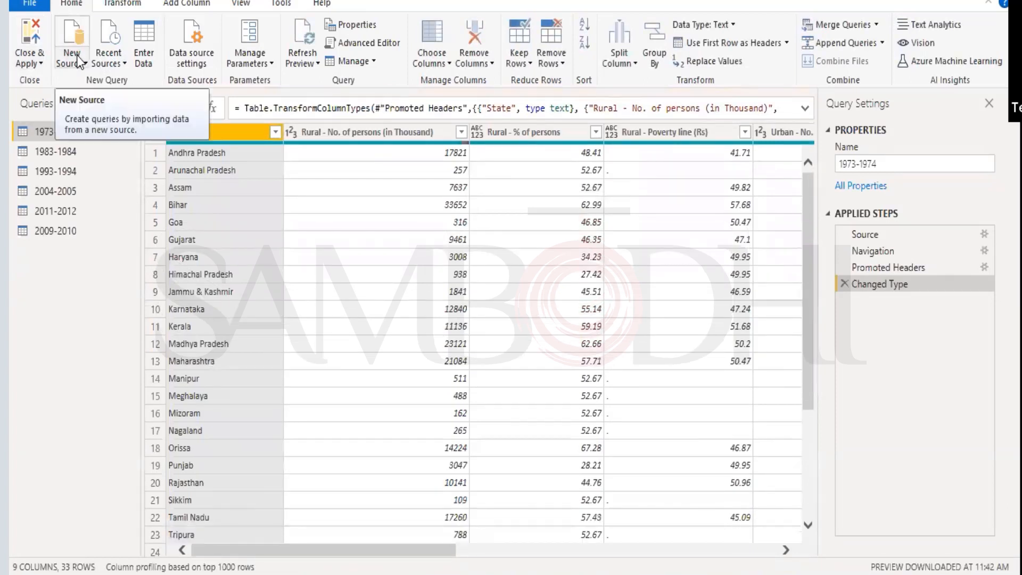
Review the Standard, Statistics and Scientific transformations available for the Rural - No. of persons (in Thousand) column of the 1973-1974 query
{"action": "left_click", "coordinate": [476, 206]}
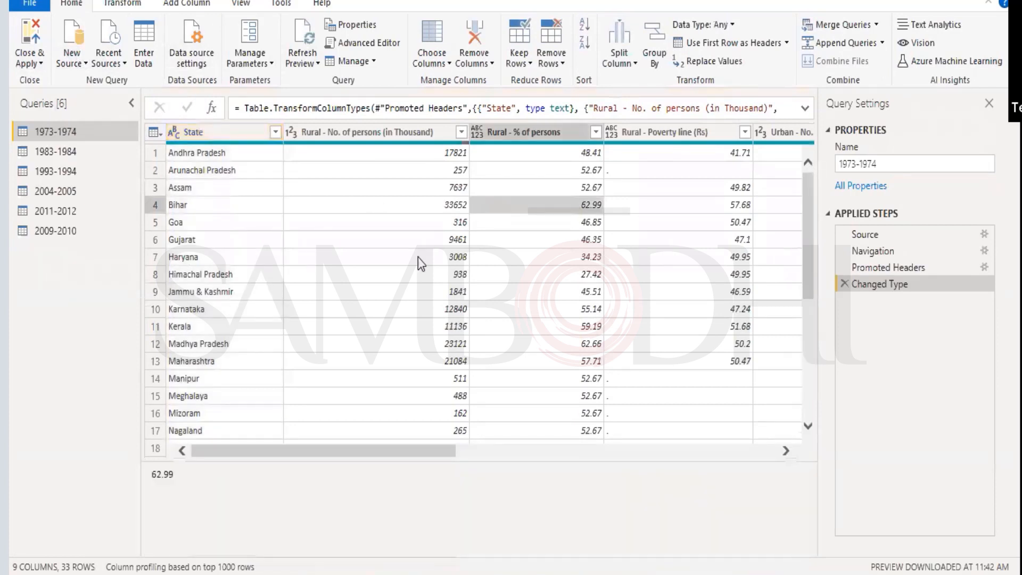
{"action": "left_click", "coordinate": [412, 202]}
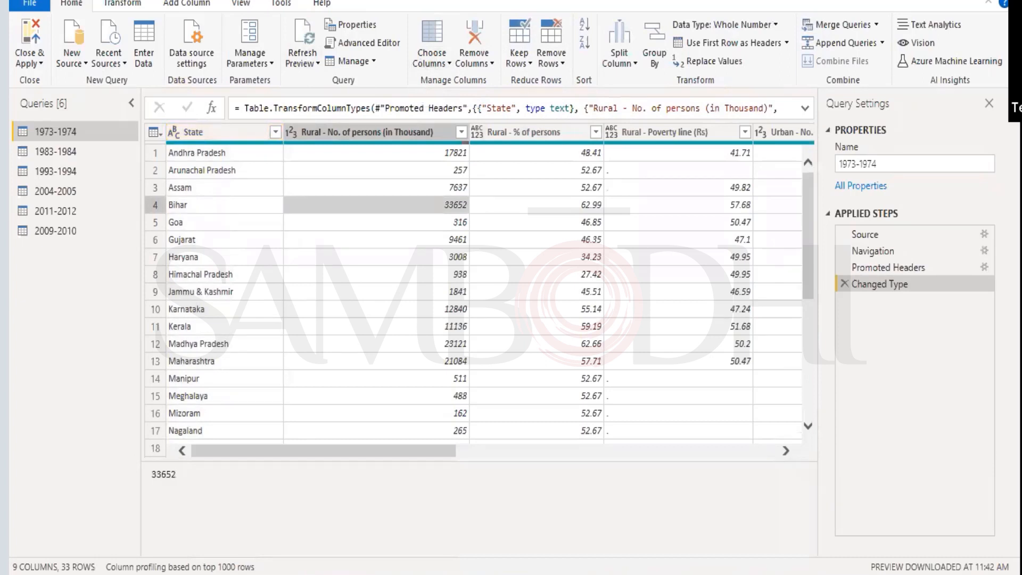
{"action": "left_click", "coordinate": [121, 3]}
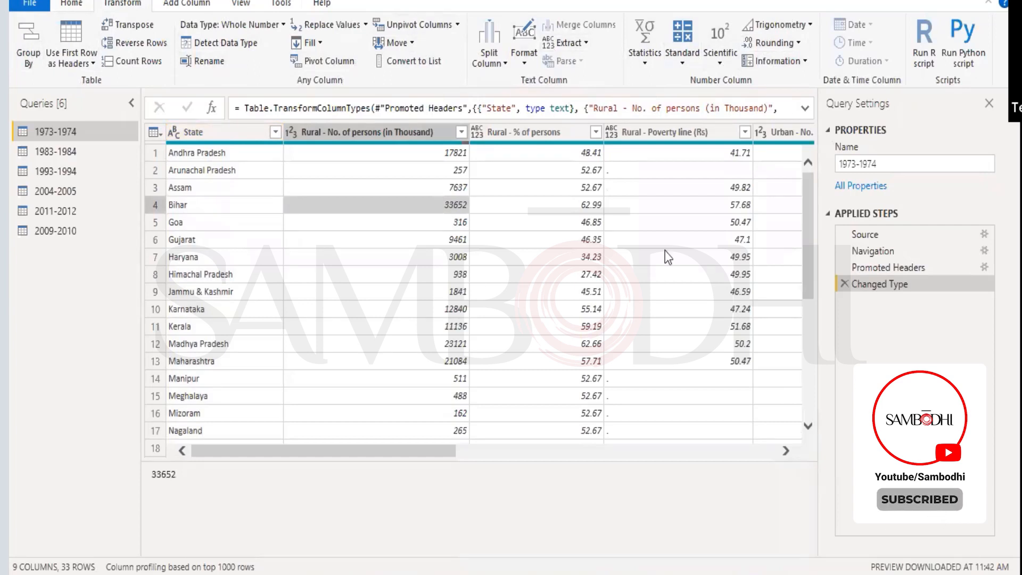
{"action": "left_click", "coordinate": [683, 63]}
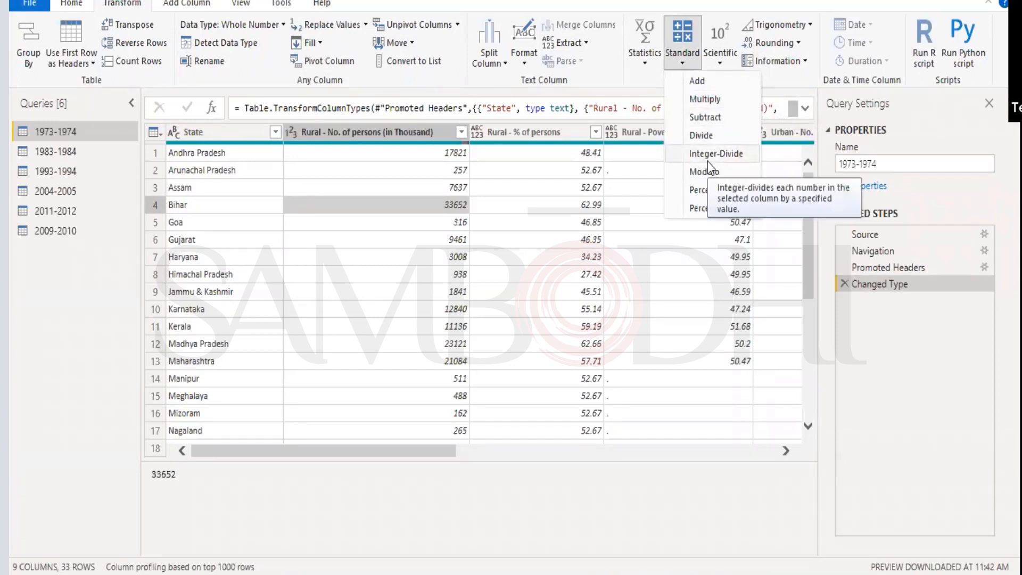
{"action": "key", "text": "Escape"}
{"action": "left_click", "coordinate": [645, 57]}
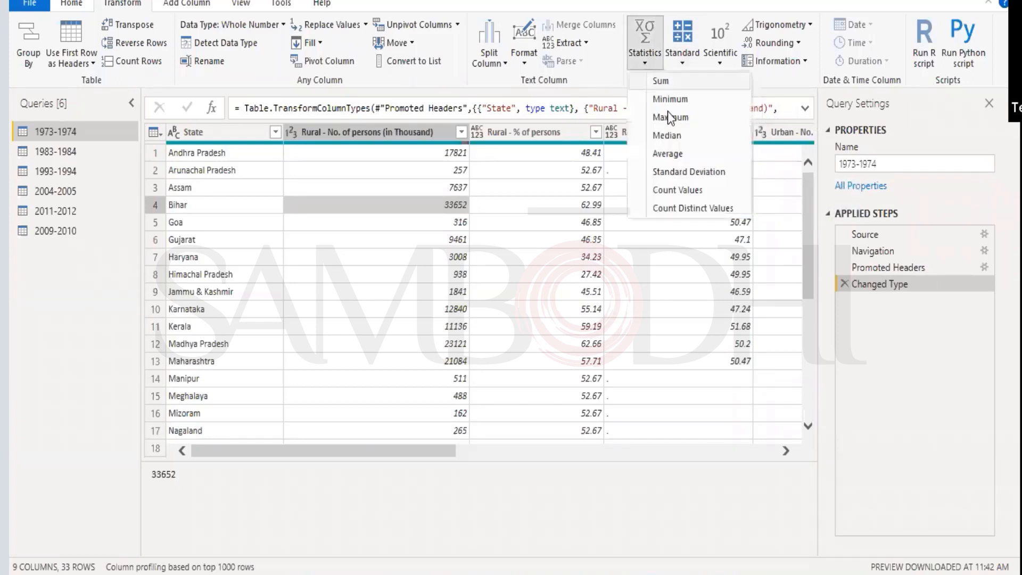
{"action": "key", "text": "Escape"}
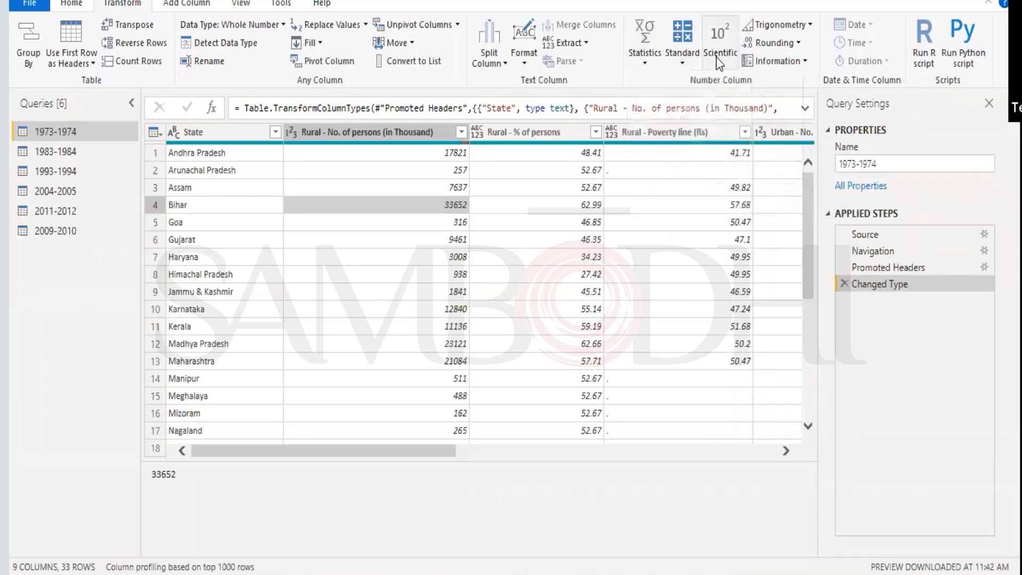
{"action": "left_click", "coordinate": [716, 56]}
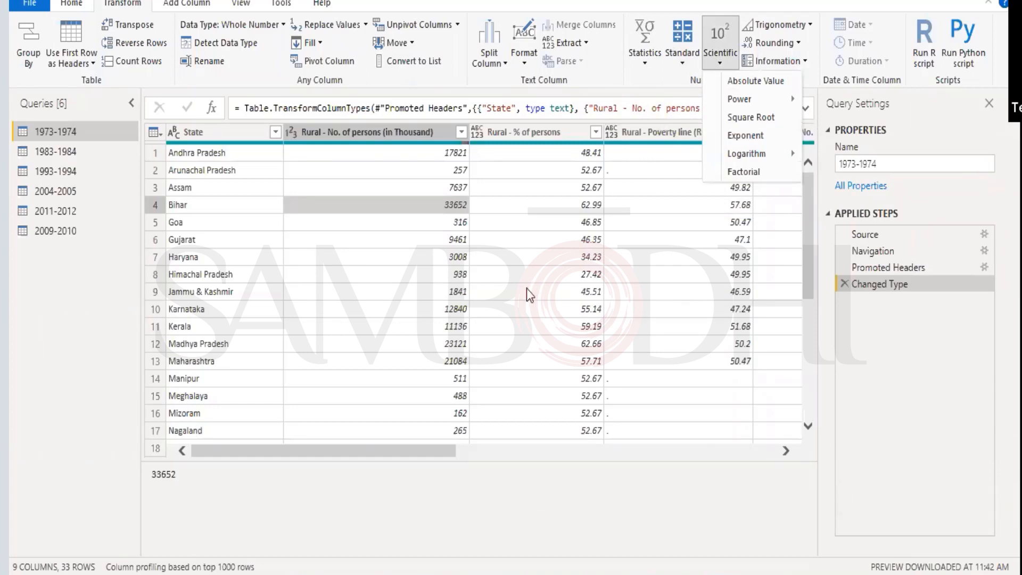
{"action": "left_click", "coordinate": [504, 270]}
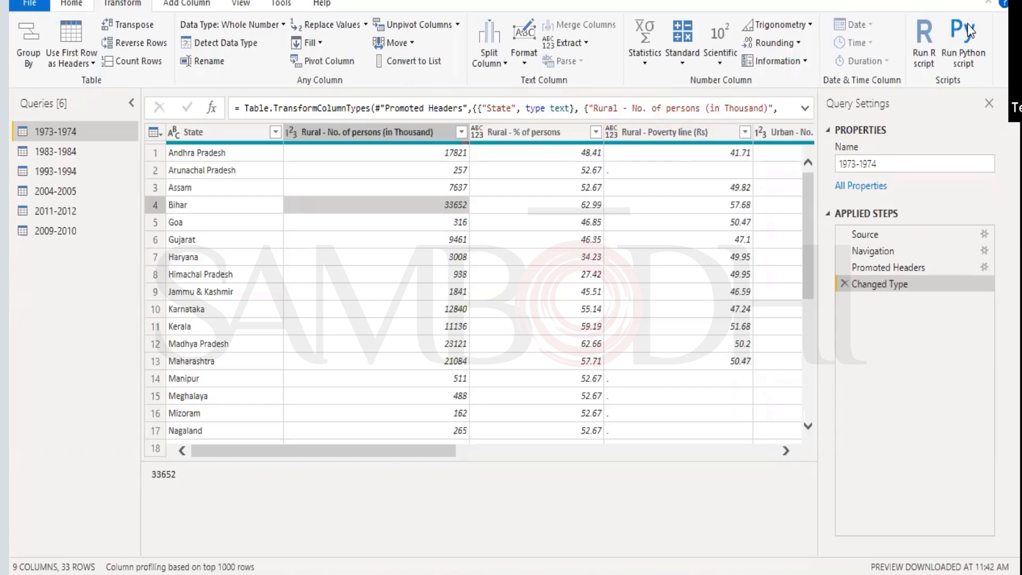
{"action": "left_click", "coordinate": [467, 246]}
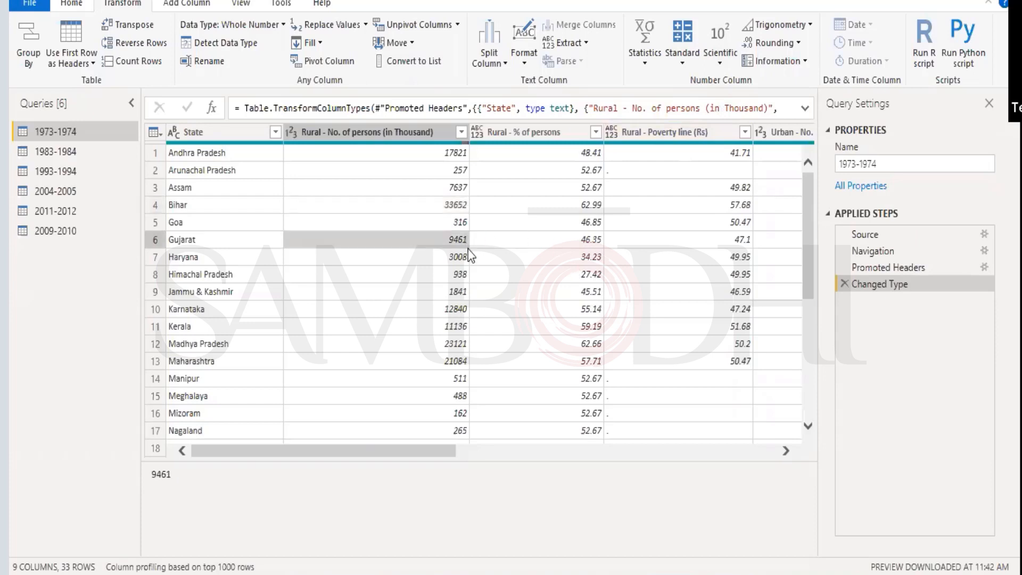
{"action": "left_click", "coordinate": [544, 228]}
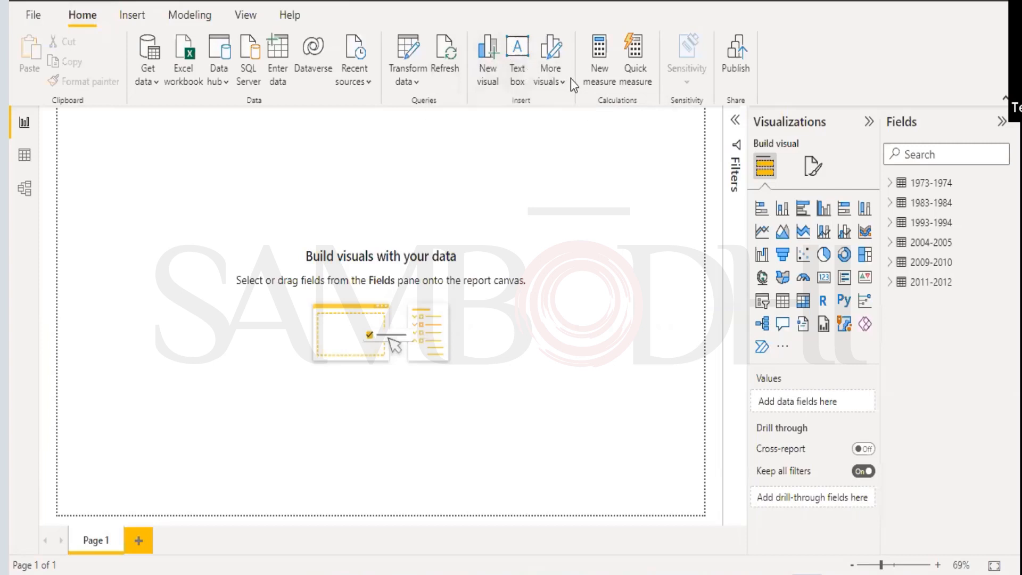
Review the sources for importing more visuals, and expand the 1973-1974 table to look over its fields and available table actions
{"action": "left_click", "coordinate": [559, 85]}
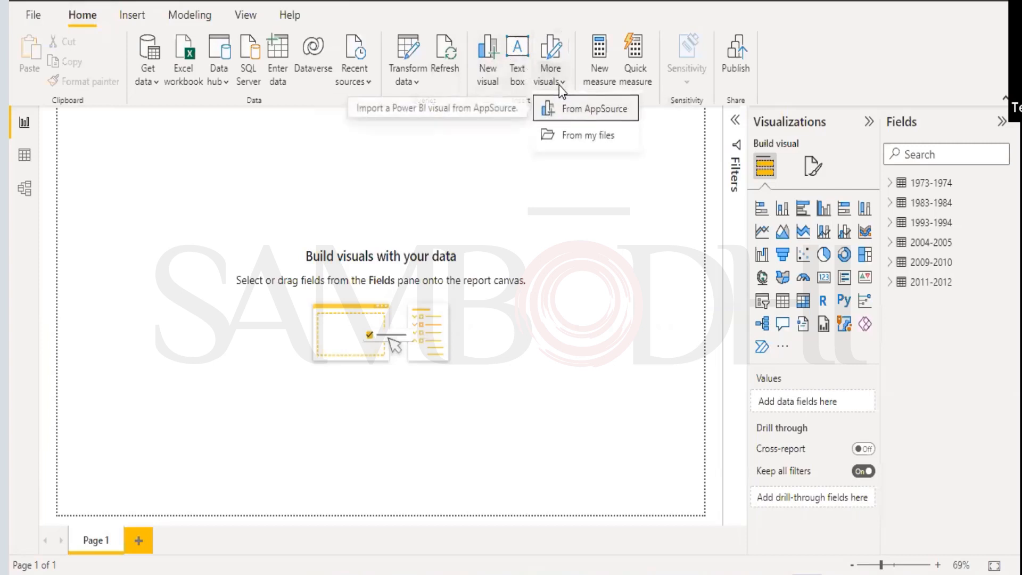
{"action": "left_click", "coordinate": [437, 222]}
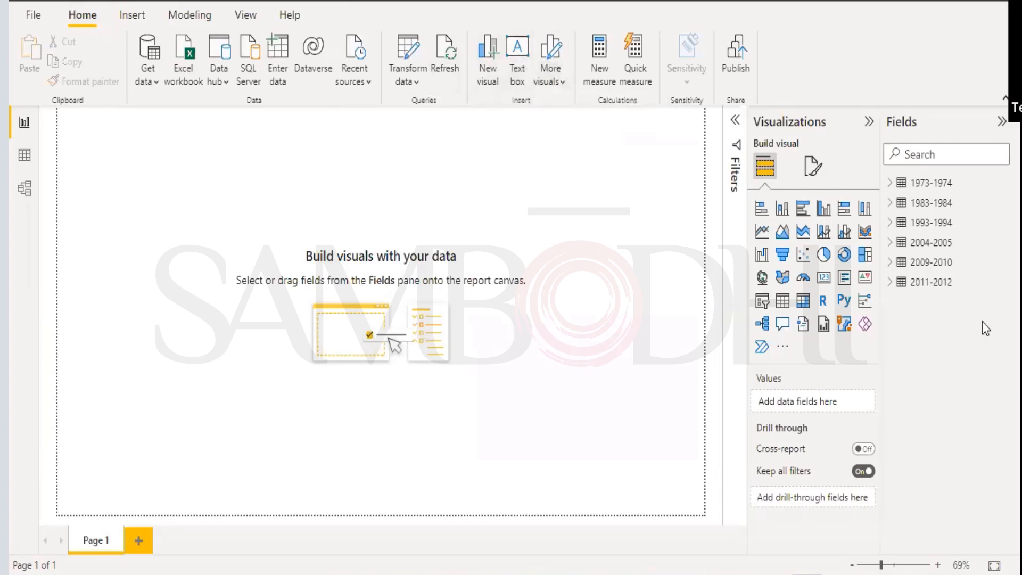
{"action": "left_click", "coordinate": [895, 184]}
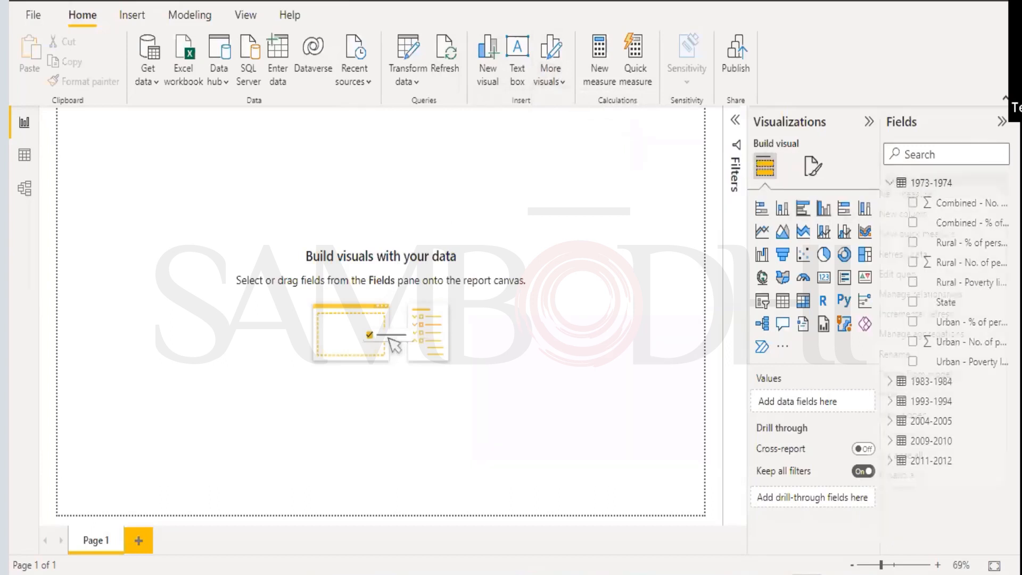
{"action": "right_click", "coordinate": [932, 183]}
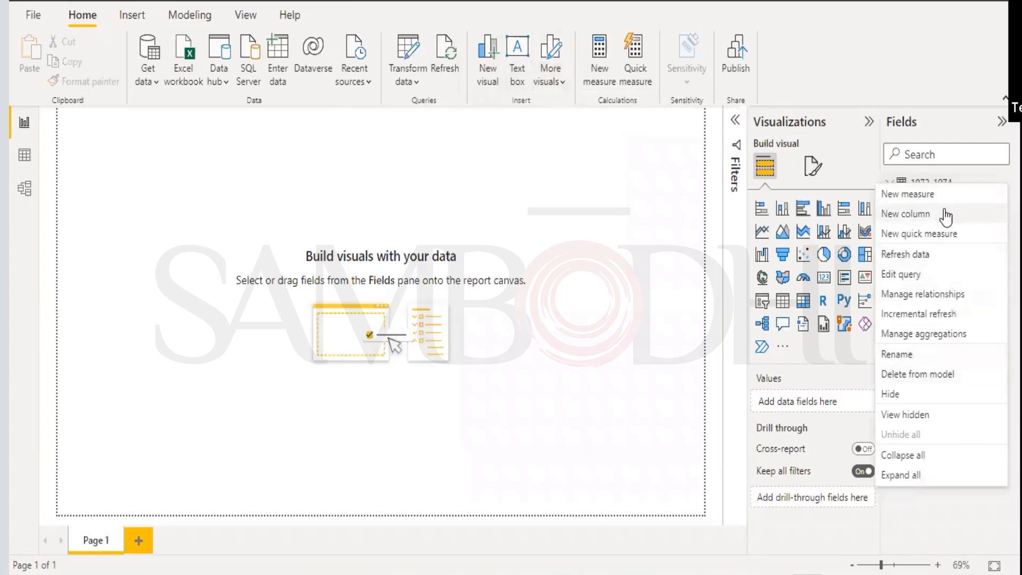
{"action": "left_click", "coordinate": [946, 416]}
Build a chart from the 1973-1974 Combined, Rural and Urban % of persons, State, and Rural and Urban Poverty line (Rs) fields
{"action": "left_click", "coordinate": [914, 208]}
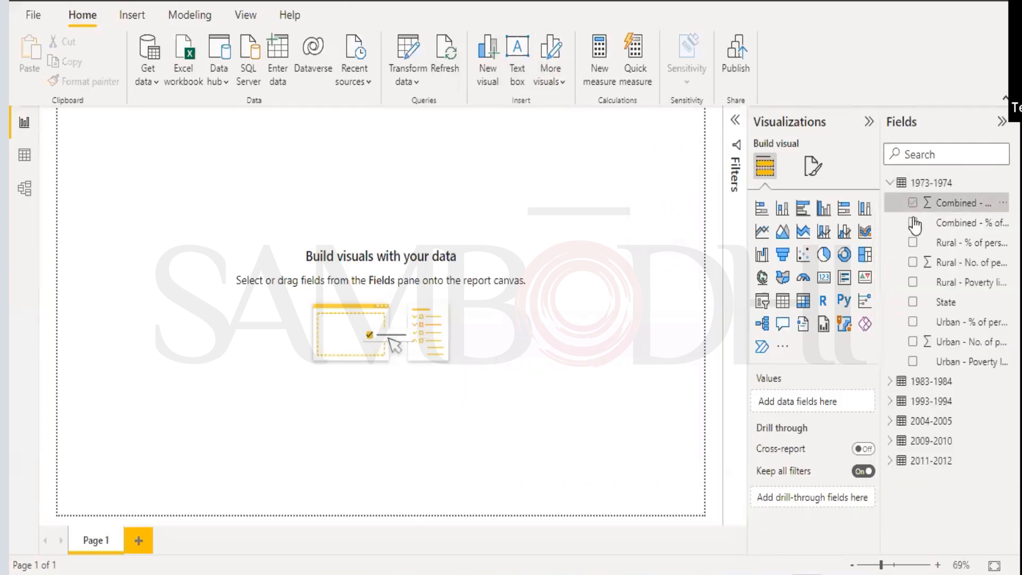
{"action": "left_click", "coordinate": [913, 204]}
{"action": "left_click", "coordinate": [912, 223]}
{"action": "left_click", "coordinate": [913, 242]}
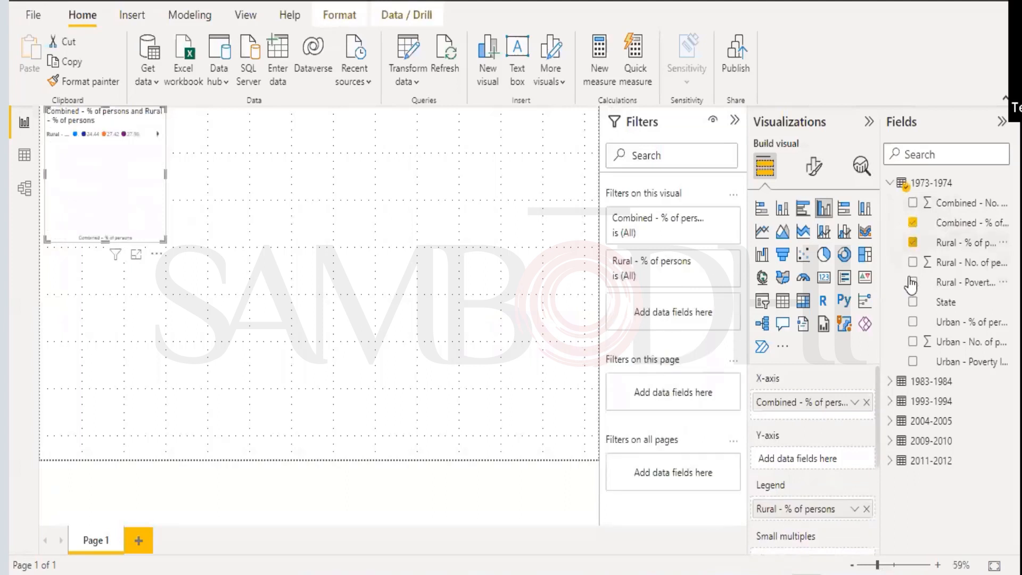
{"action": "left_click", "coordinate": [912, 282]}
{"action": "left_click", "coordinate": [912, 302]}
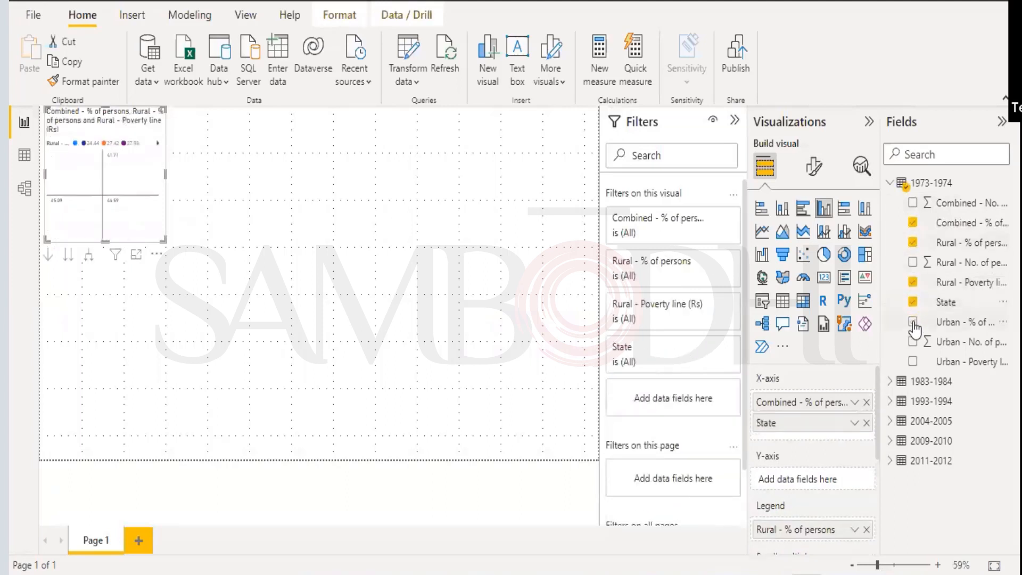
{"action": "left_click", "coordinate": [912, 321]}
{"action": "left_click", "coordinate": [912, 361]}
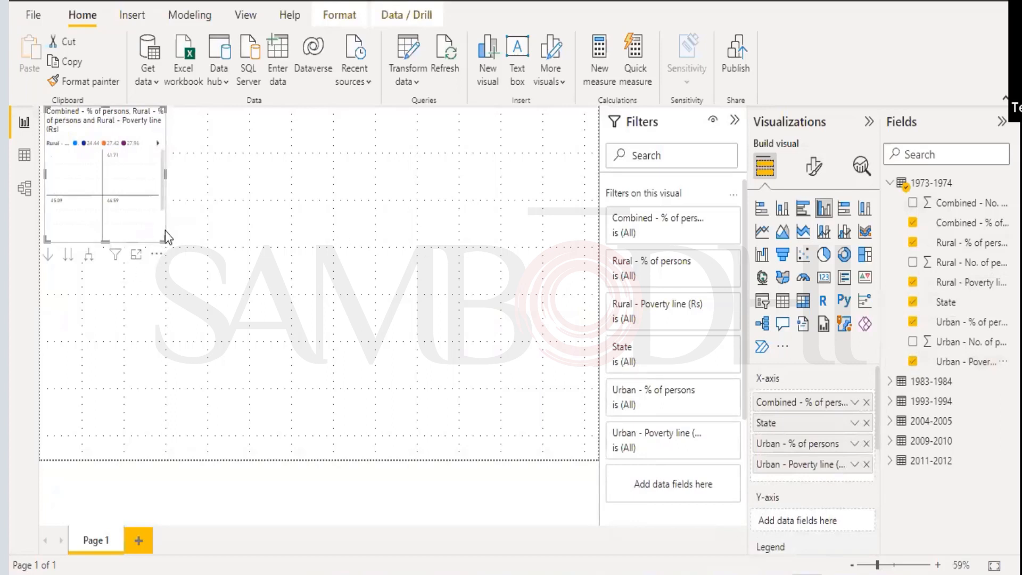
Enlarge the chart across most of the report page and try it as a pie chart and a line chart
{"action": "left_click_drag", "start_coordinate": [293, 286], "coordinate": [507, 398]}
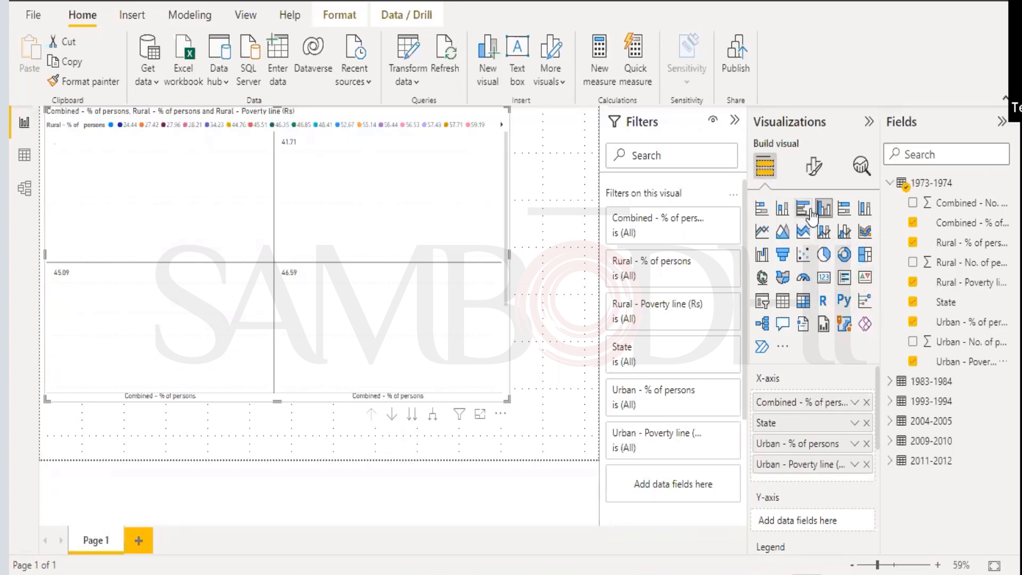
{"action": "left_click", "coordinate": [823, 254]}
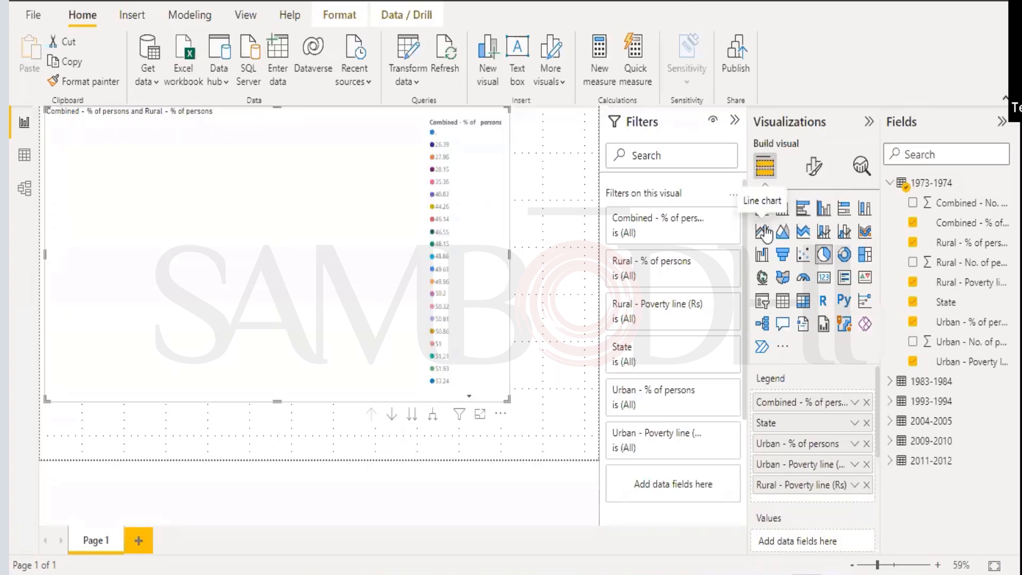
{"action": "left_click", "coordinate": [765, 233]}
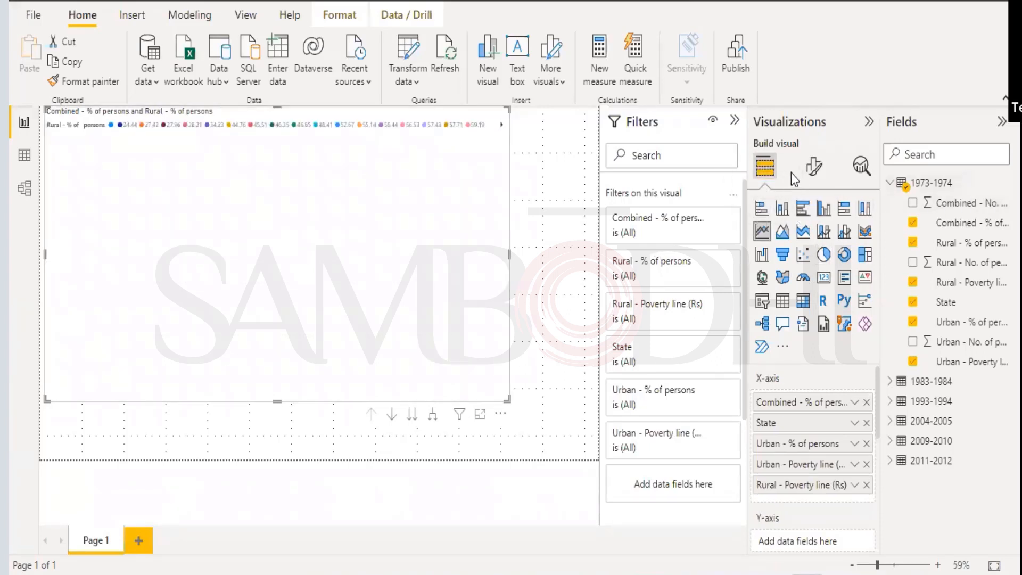
Reduce the visual to a stacked column chart with Urban - % of persons on the X-axis and Rural - % of persons as legend
{"action": "left_click", "coordinate": [913, 242]}
{"action": "left_click", "coordinate": [913, 222]}
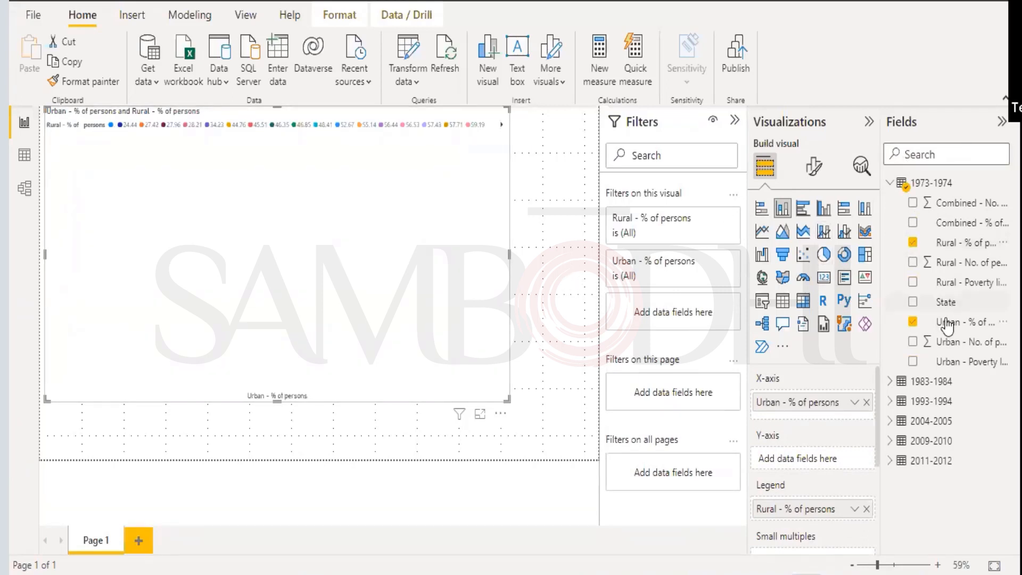
{"action": "left_click", "coordinate": [890, 183]}
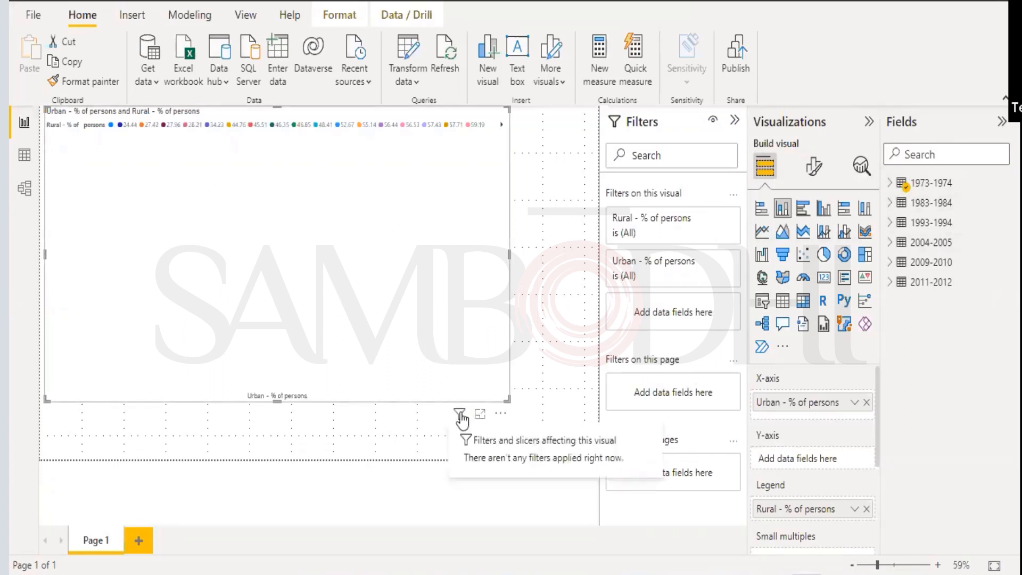
Show the stacked column chart as a table and look through its Urban and Rural - % of persons values
{"action": "left_click", "coordinate": [500, 415]}
{"action": "left_click", "coordinate": [563, 232]}
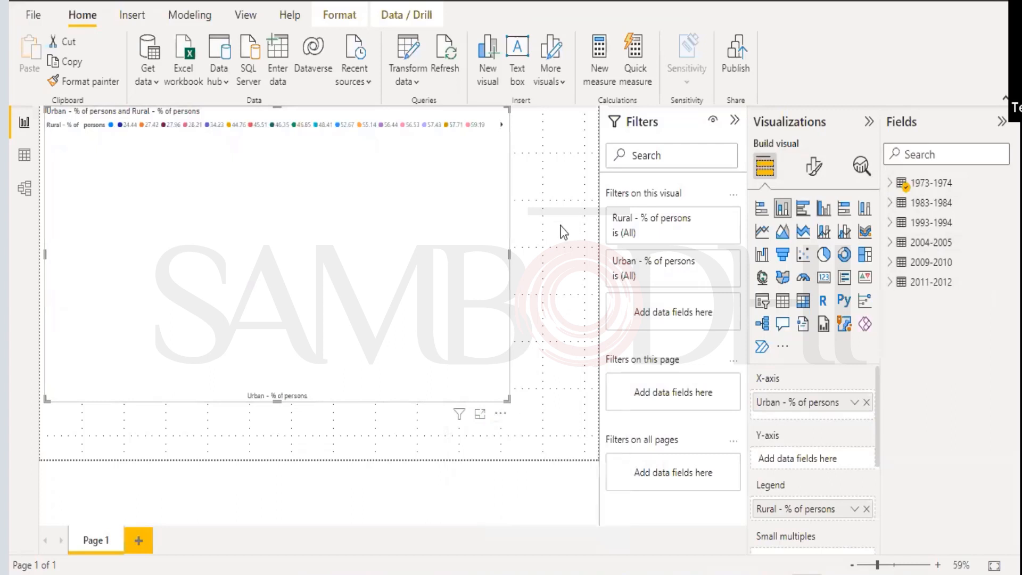
{"action": "left_click", "coordinate": [501, 415]}
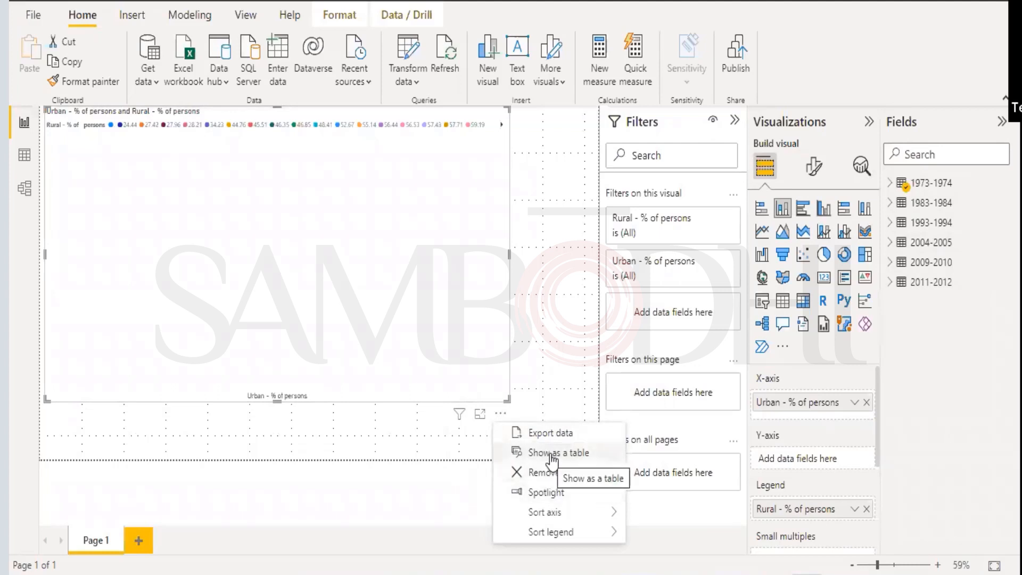
{"action": "left_click", "coordinate": [551, 453]}
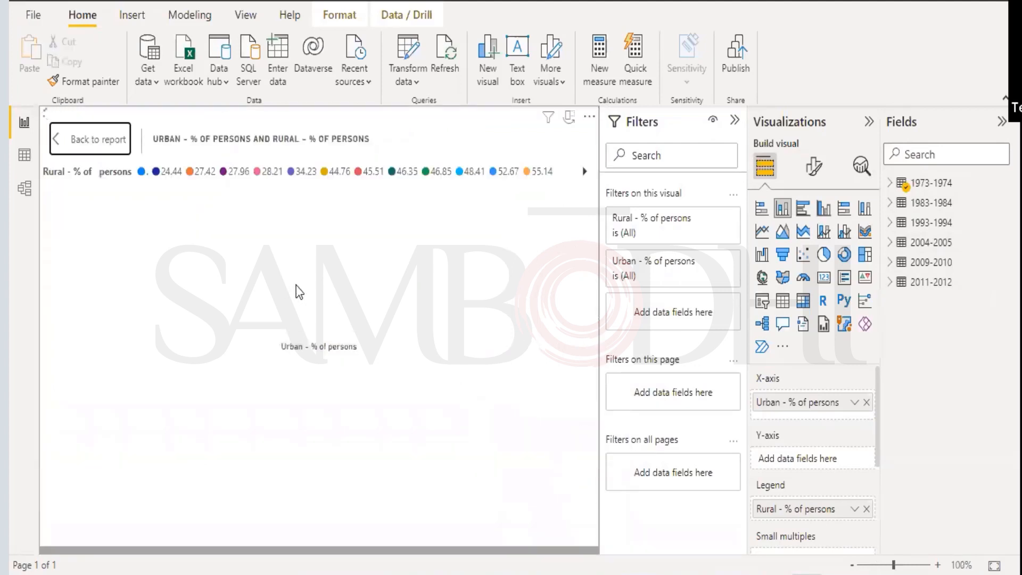
{"action": "scroll", "coordinate": [354, 384], "scroll_direction": "down", "scroll_amount": 2}
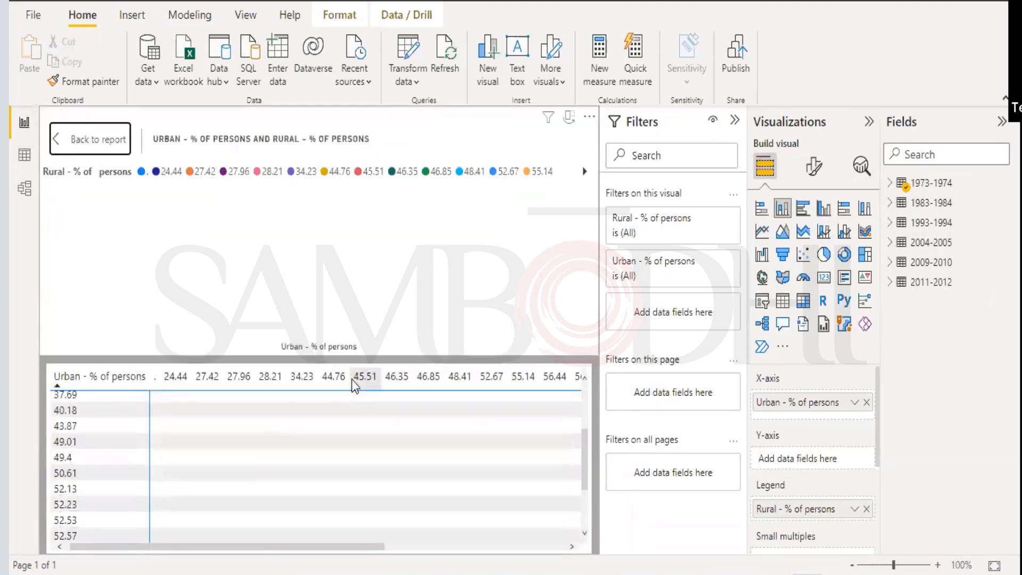
{"action": "scroll", "coordinate": [353, 384], "scroll_direction": "down", "scroll_amount": 1}
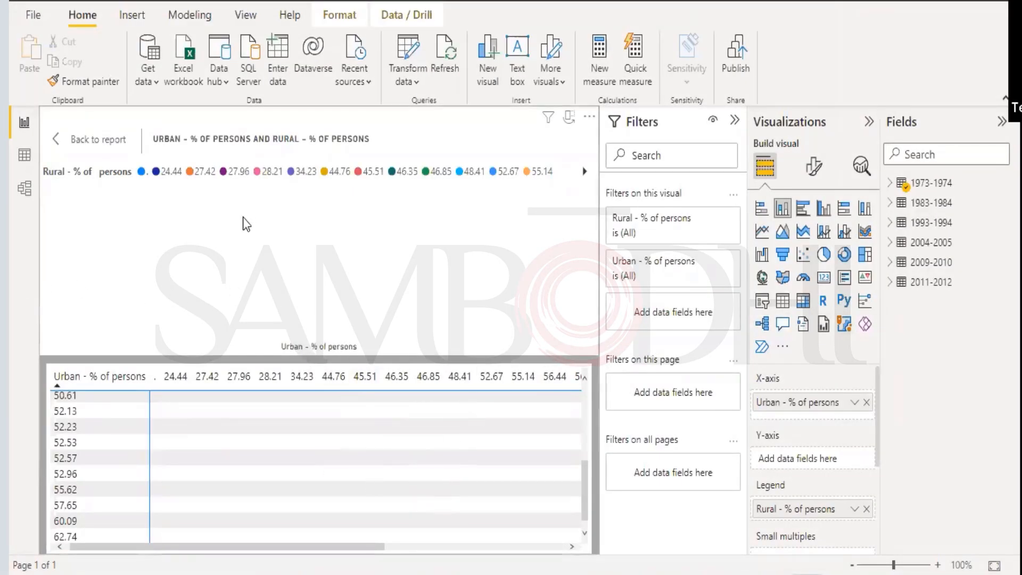
Compare the Model, Data and Report views, looking at the 1973-1974 table data, and return to the report
{"action": "left_click", "coordinate": [29, 193]}
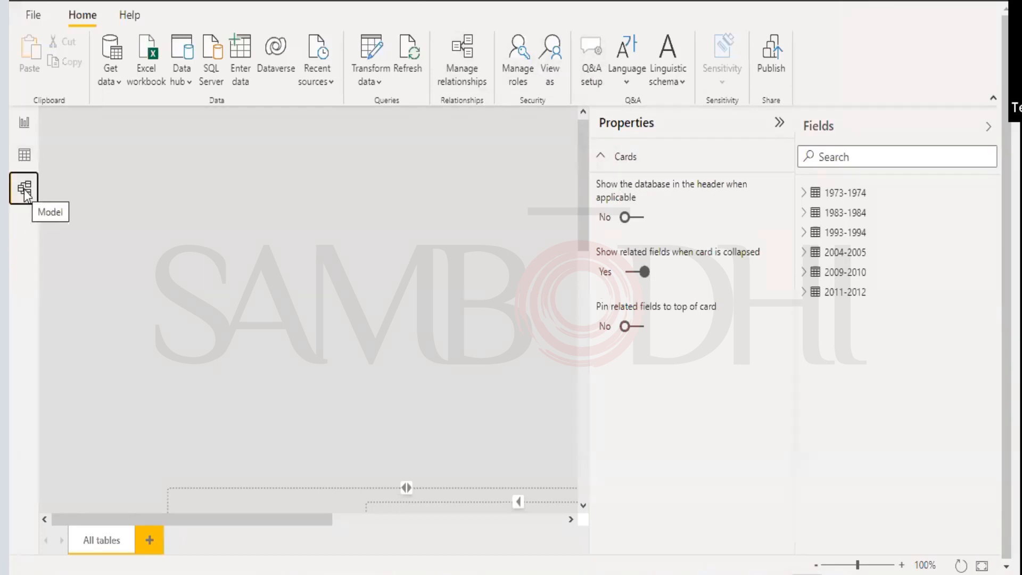
{"action": "left_click", "coordinate": [24, 156]}
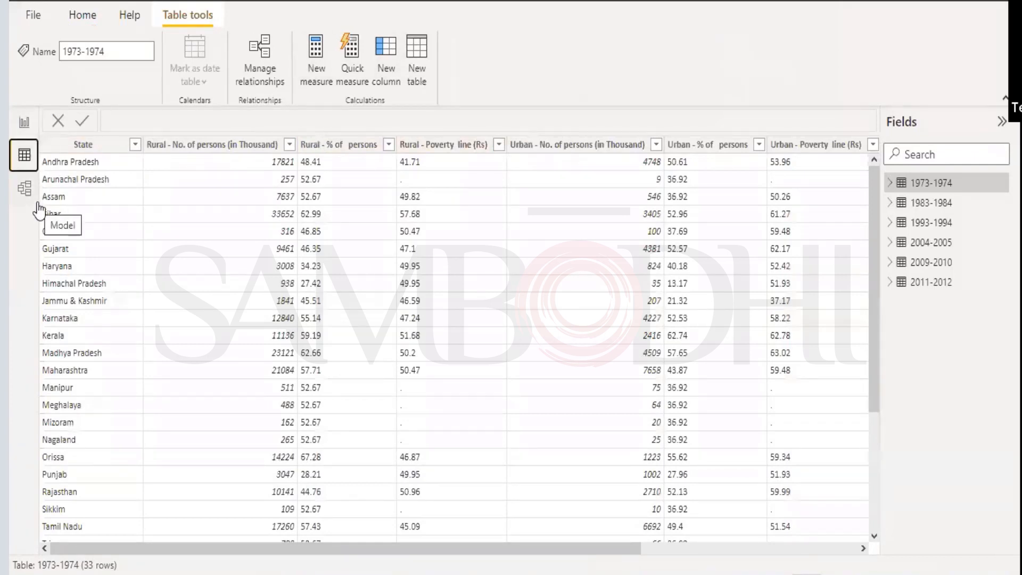
{"action": "left_click", "coordinate": [23, 124]}
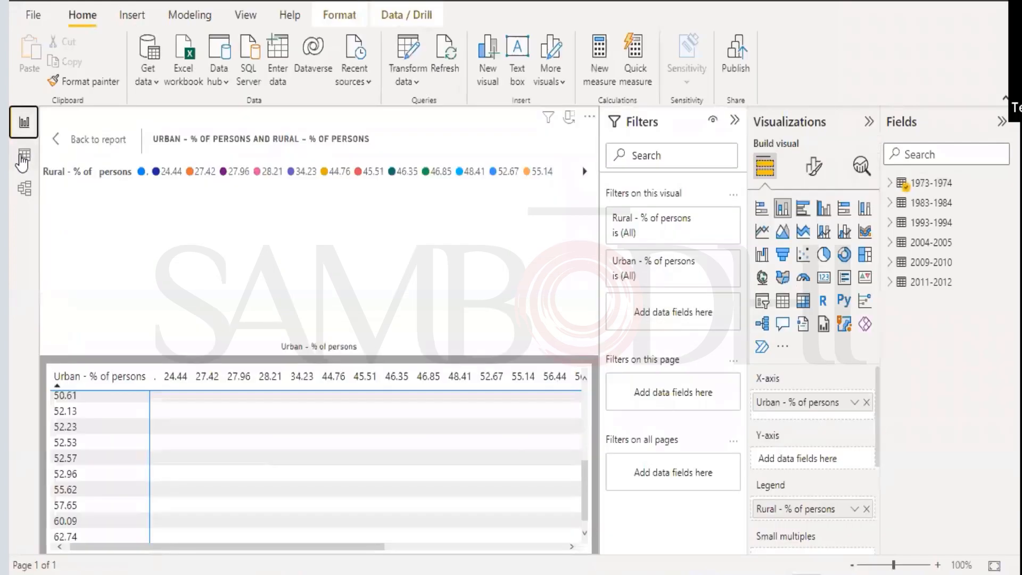
{"action": "left_click", "coordinate": [23, 160]}
{"action": "left_click", "coordinate": [24, 187]}
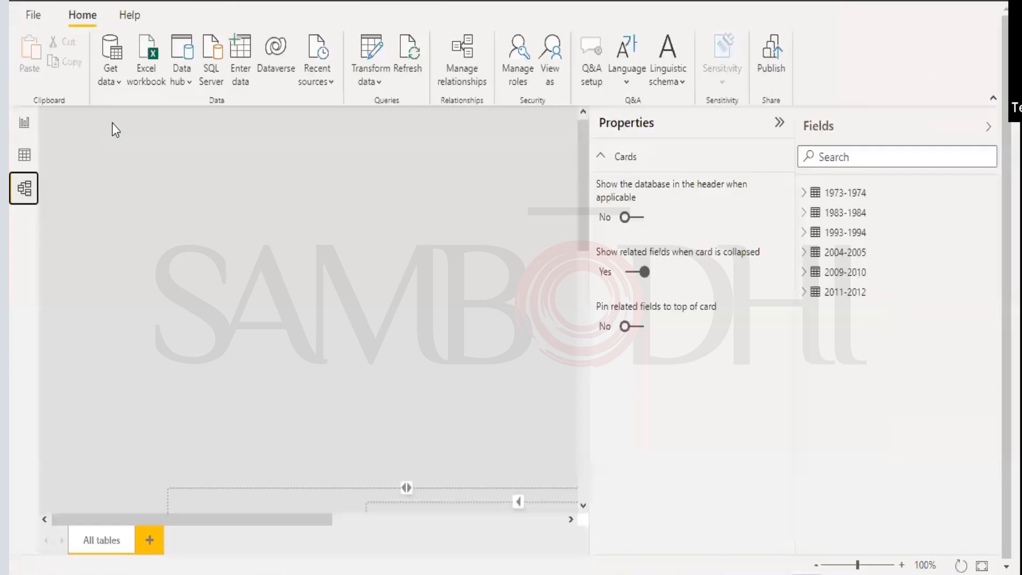
{"action": "left_click", "coordinate": [24, 122]}
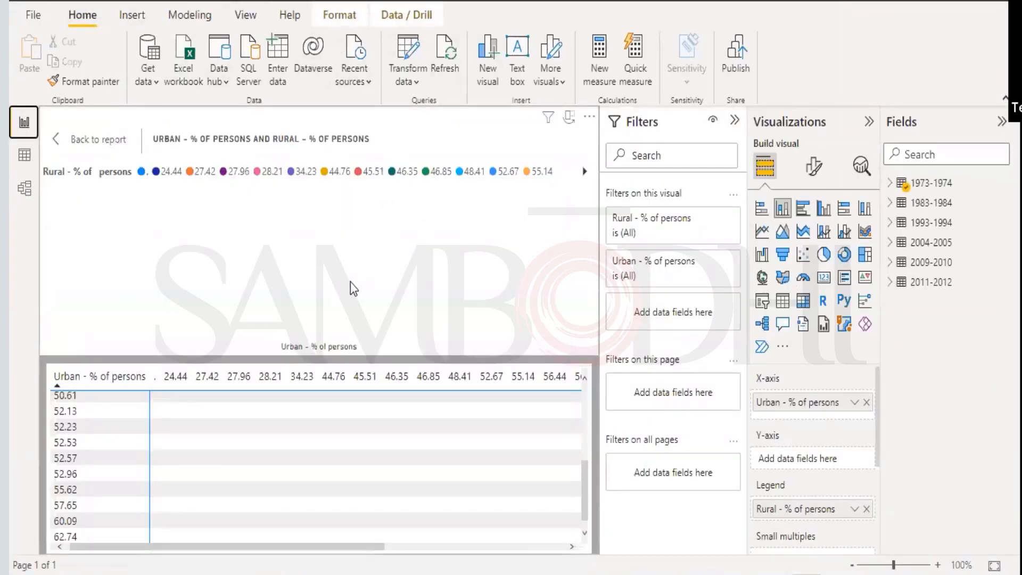
Clear Rural - % of persons and Urban - % of persons from the stacked column chart and remove the empty visual from the page
{"action": "left_click", "coordinate": [890, 183]}
{"action": "left_click", "coordinate": [912, 243]}
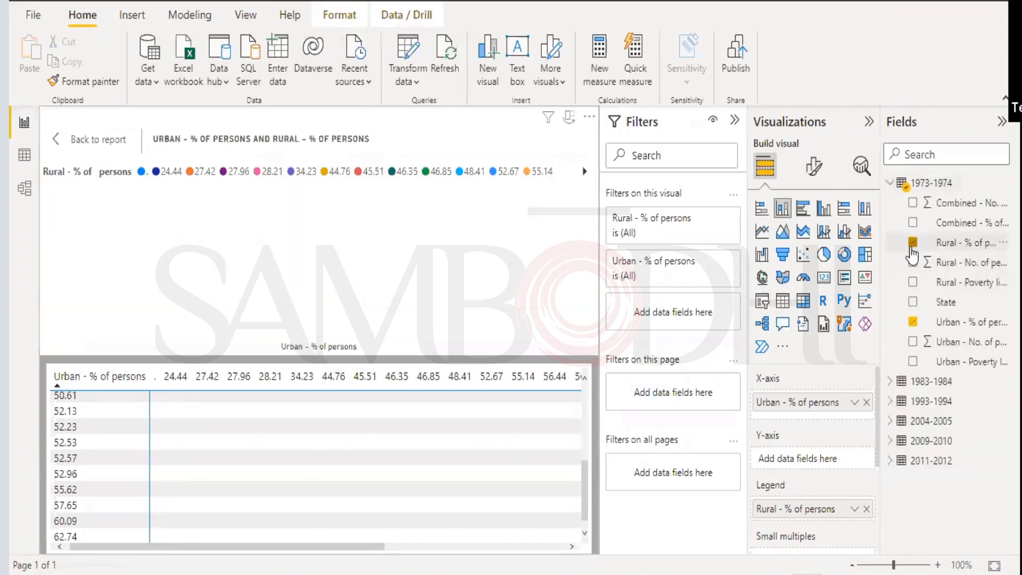
{"action": "left_click", "coordinate": [912, 322]}
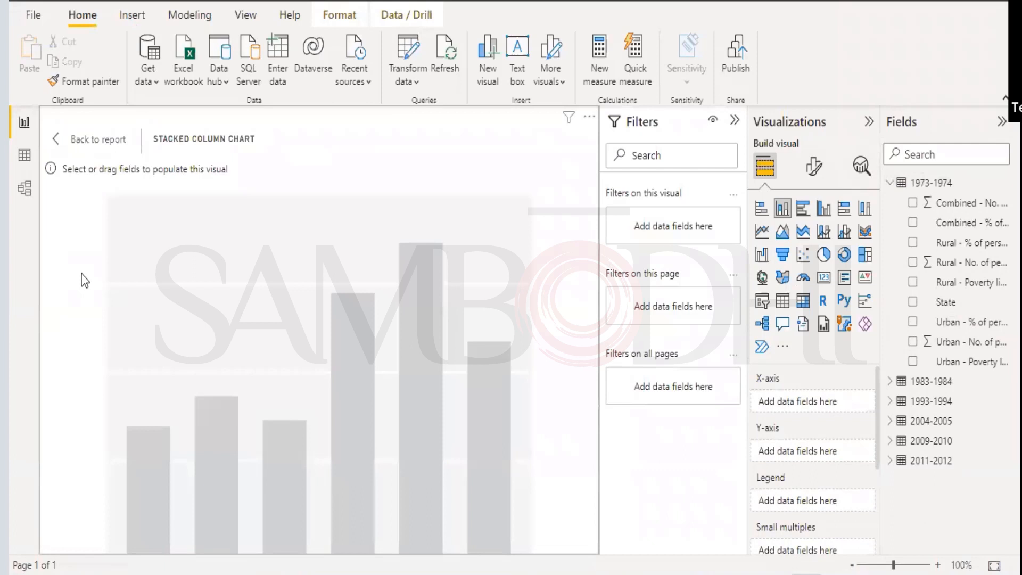
{"action": "left_click", "coordinate": [27, 128]}
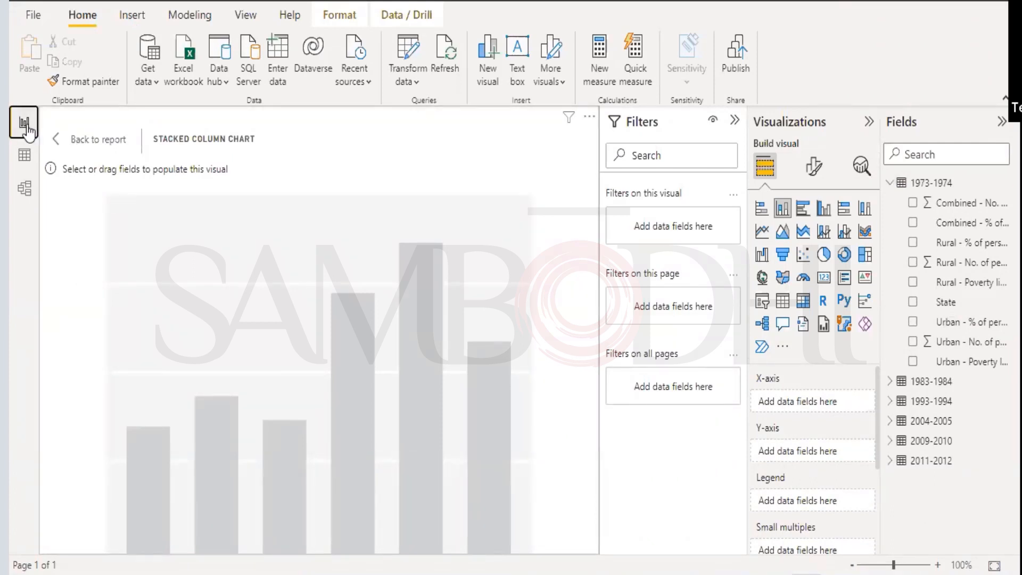
{"action": "left_click", "coordinate": [60, 140]}
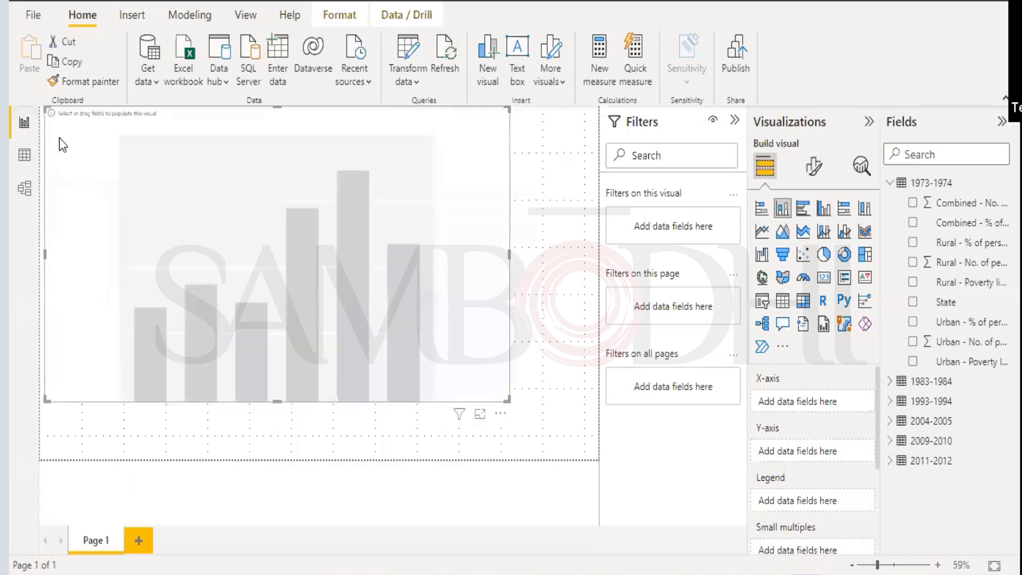
{"action": "left_click", "coordinate": [500, 415]}
{"action": "left_click", "coordinate": [532, 440]}
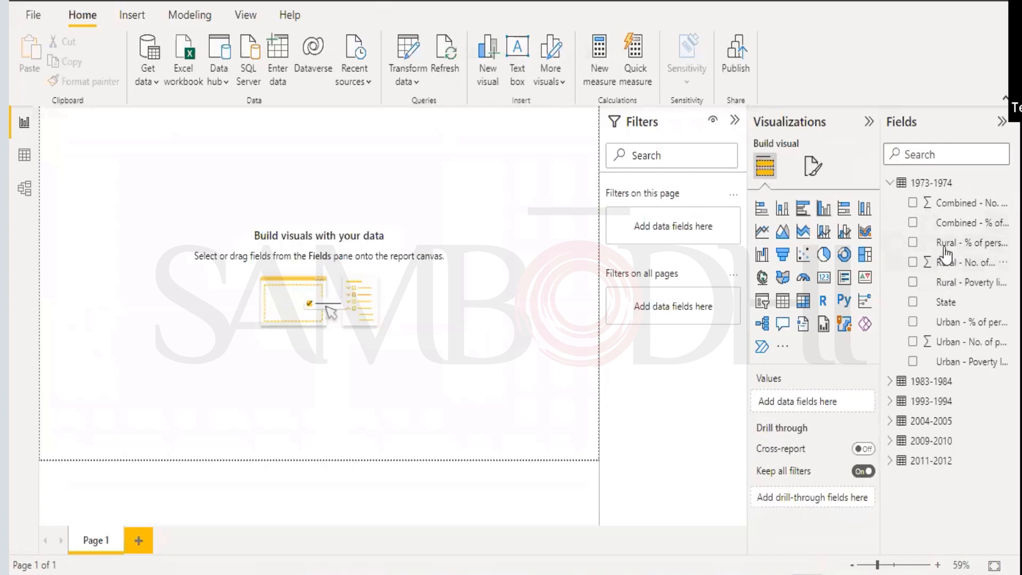
Add the 1973-1974 Combined - % of persons field as a page filter and set its filter type to Advanced filtering
{"action": "left_click_drag", "start_coordinate": [943, 224], "coordinate": [685, 221]}
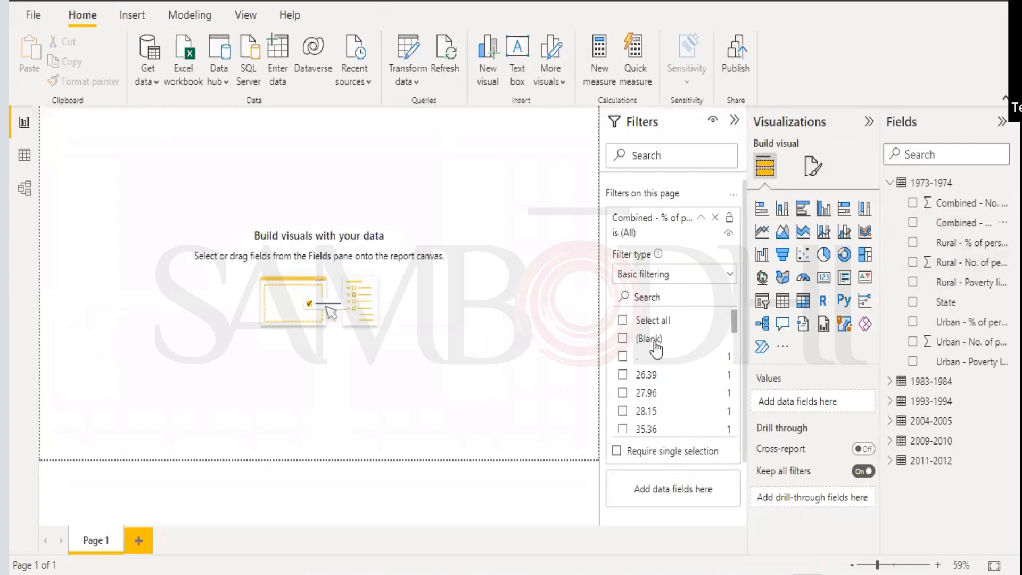
{"action": "left_click", "coordinate": [622, 321]}
{"action": "left_click", "coordinate": [730, 275]}
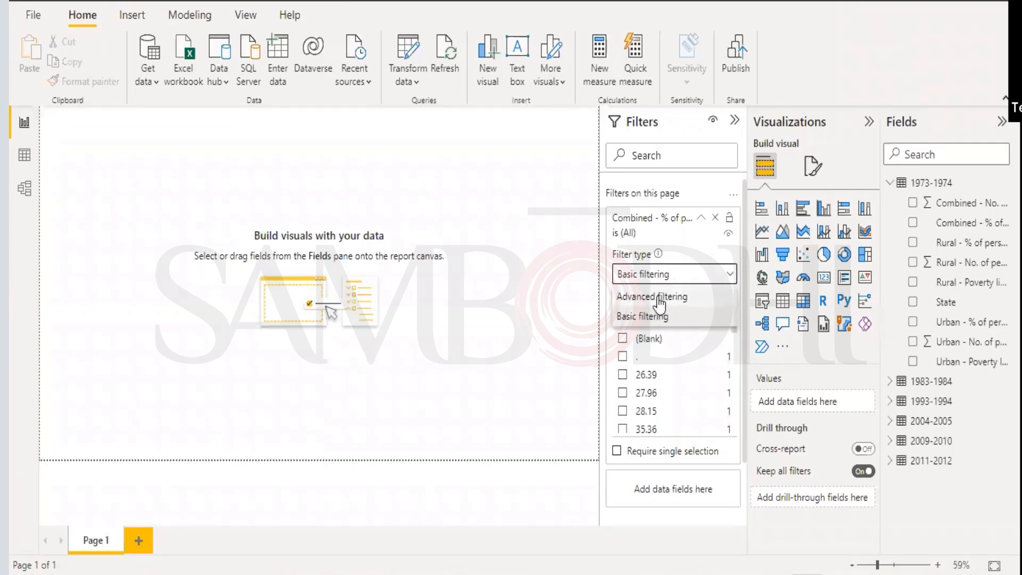
{"action": "left_click", "coordinate": [658, 296]}
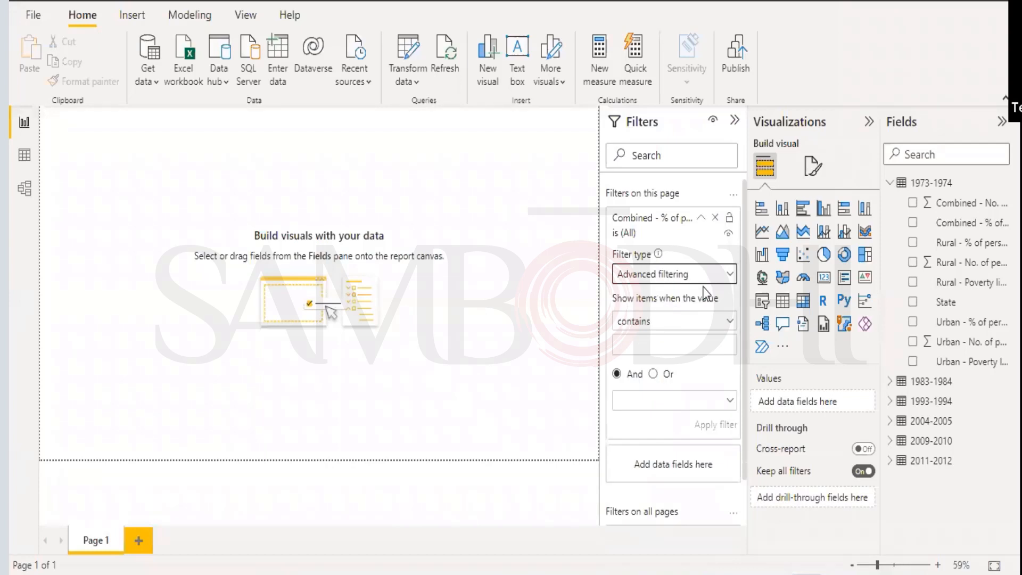
Apply the Combined - % of persons page filter with the conditions contains 25 and is not blank
{"action": "left_click", "coordinate": [731, 321]}
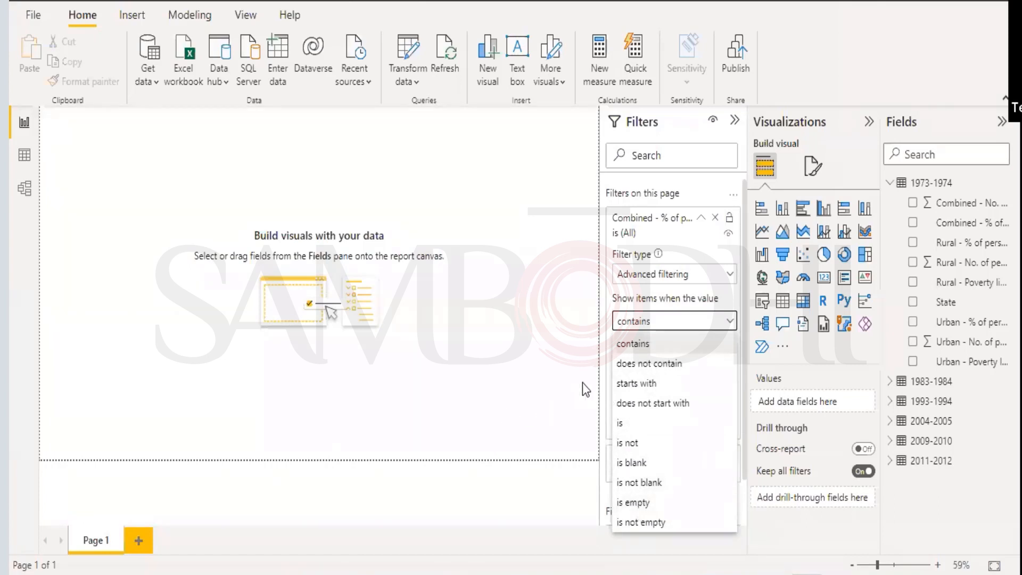
{"action": "left_click", "coordinate": [654, 344]}
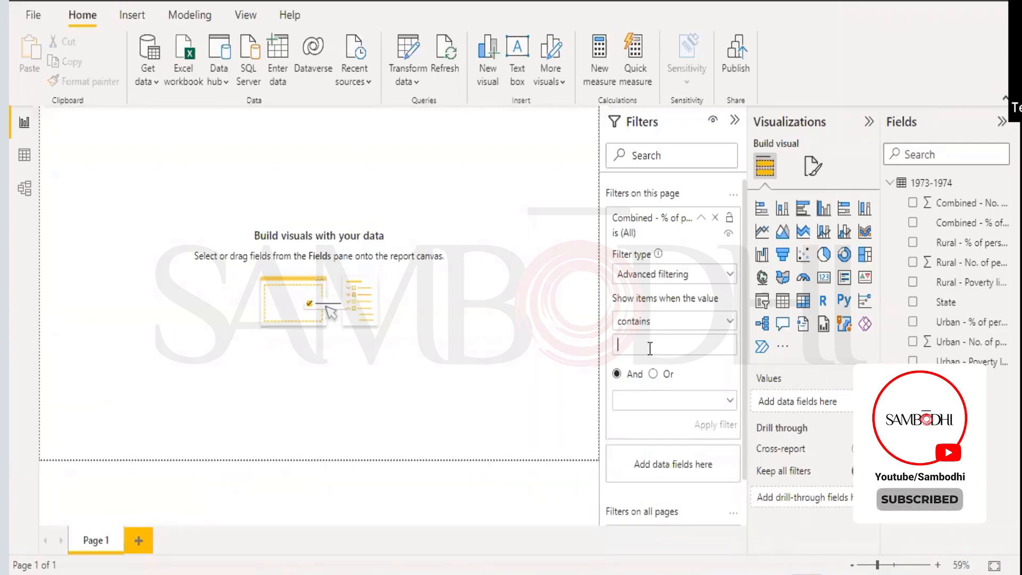
{"action": "scroll", "coordinate": [656, 414], "scroll_direction": "down", "scroll_amount": 1}
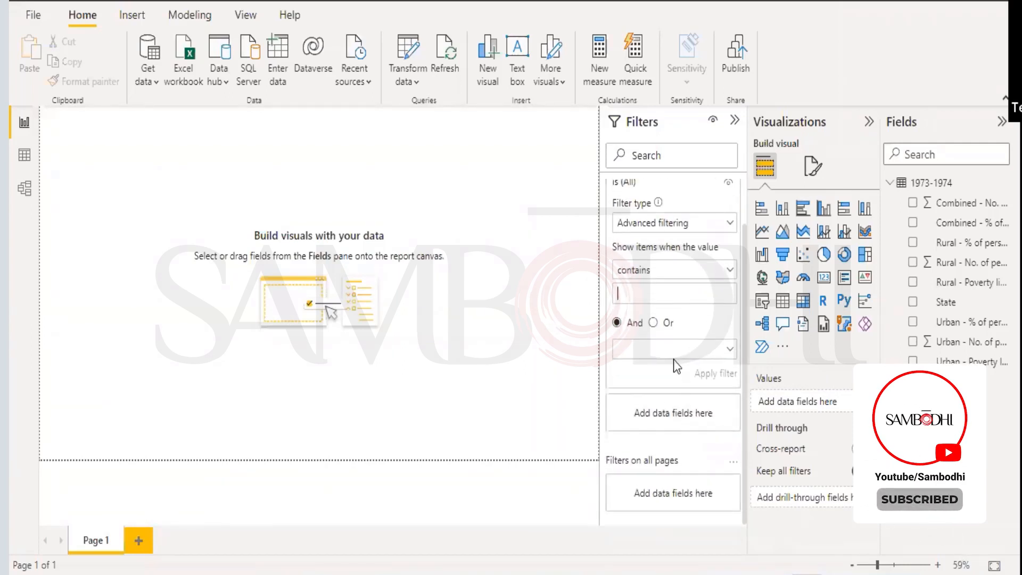
{"action": "left_click", "coordinate": [727, 270]}
{"action": "left_click", "coordinate": [727, 269]}
{"action": "left_click", "coordinate": [652, 294]}
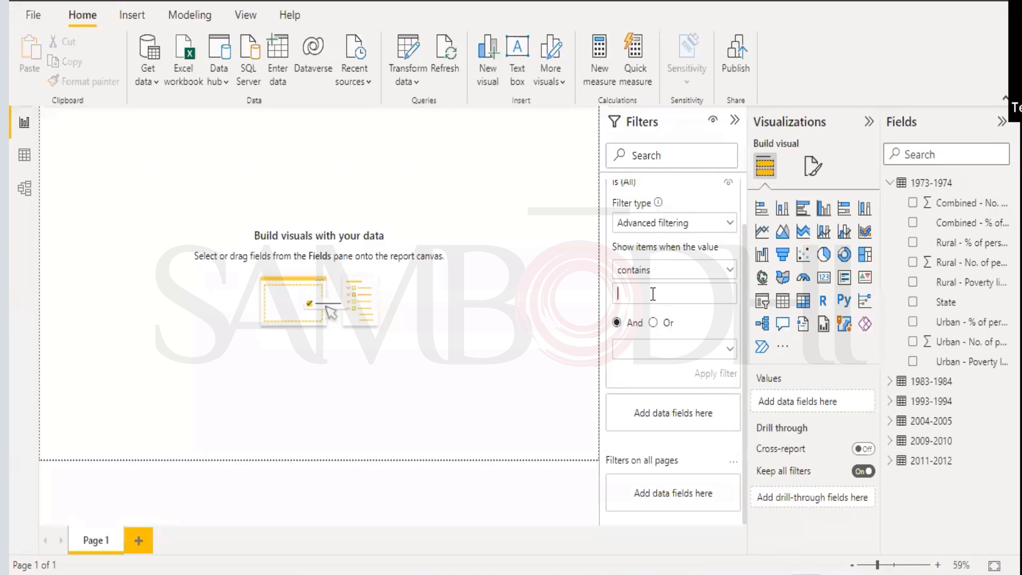
{"action": "type", "text": "25"}
{"action": "left_click", "coordinate": [654, 349]}
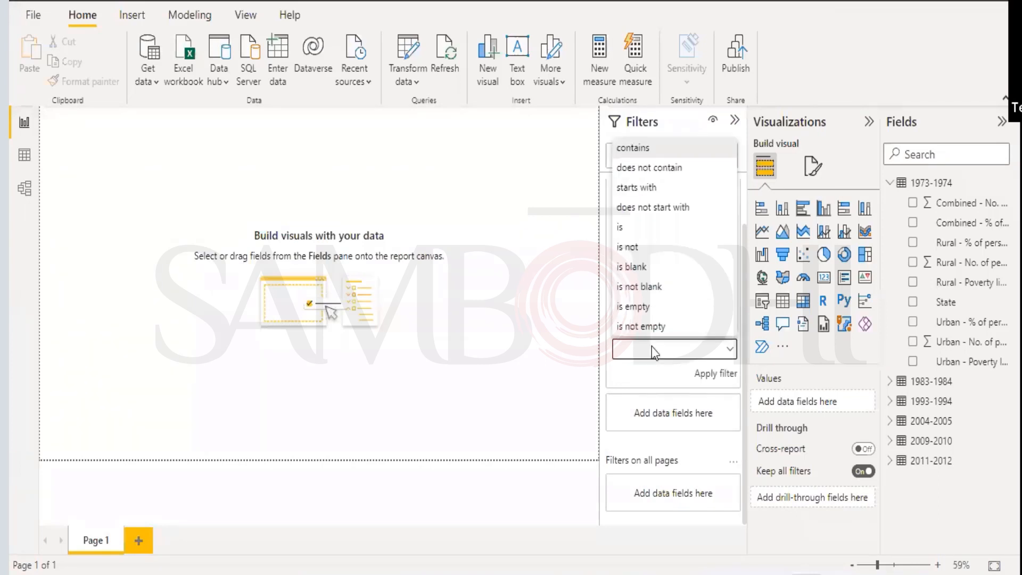
{"action": "left_click", "coordinate": [625, 291]}
{"action": "left_click", "coordinate": [711, 373]}
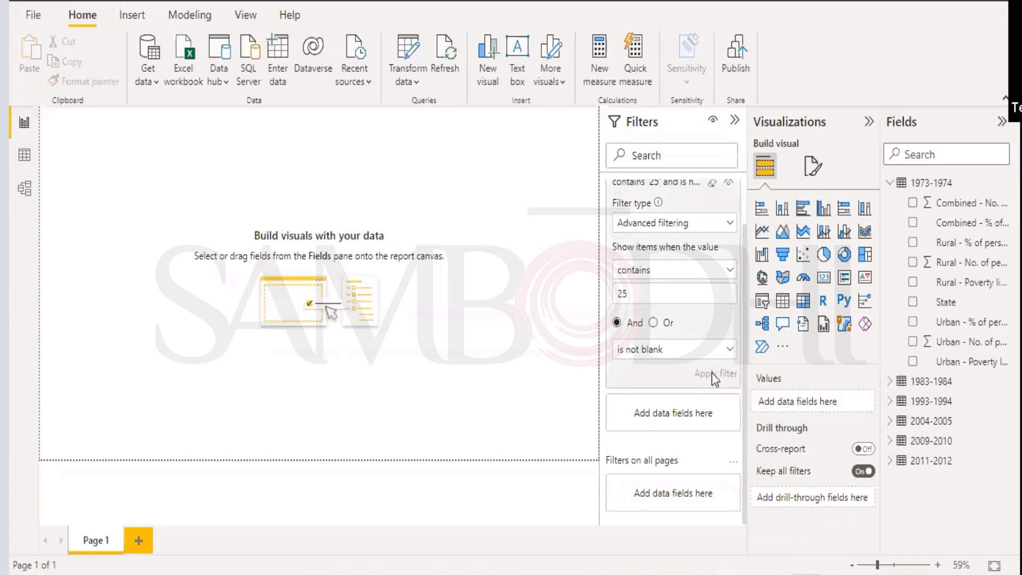
{"action": "scroll", "coordinate": [660, 283], "scroll_direction": "up", "scroll_amount": 2}
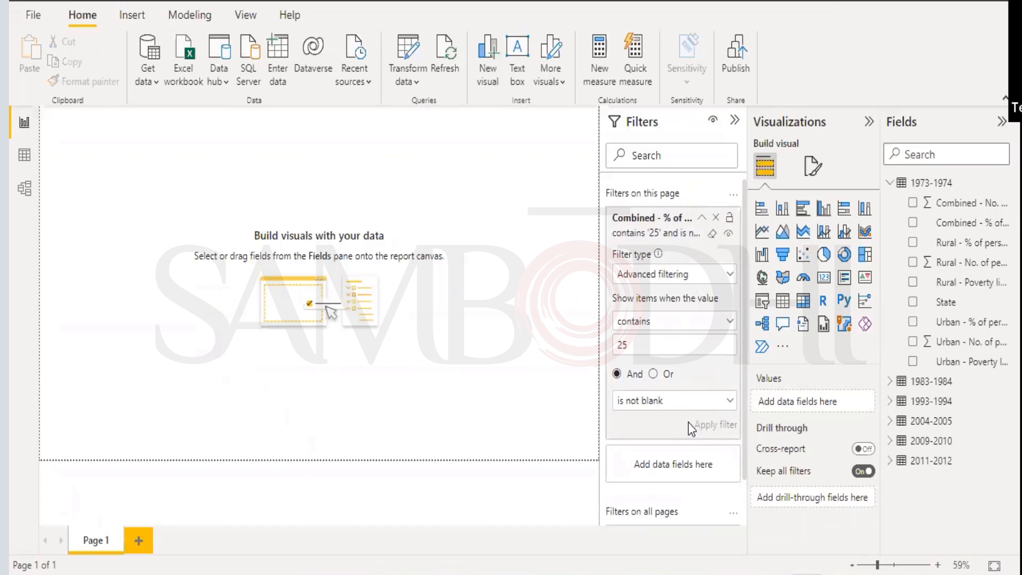
{"action": "left_click", "coordinate": [735, 196]}
{"action": "left_click", "coordinate": [735, 196]}
{"action": "left_click", "coordinate": [735, 196]}
{"action": "left_click", "coordinate": [526, 217]}
{"action": "scroll", "coordinate": [688, 369], "scroll_direction": "down", "scroll_amount": 2}
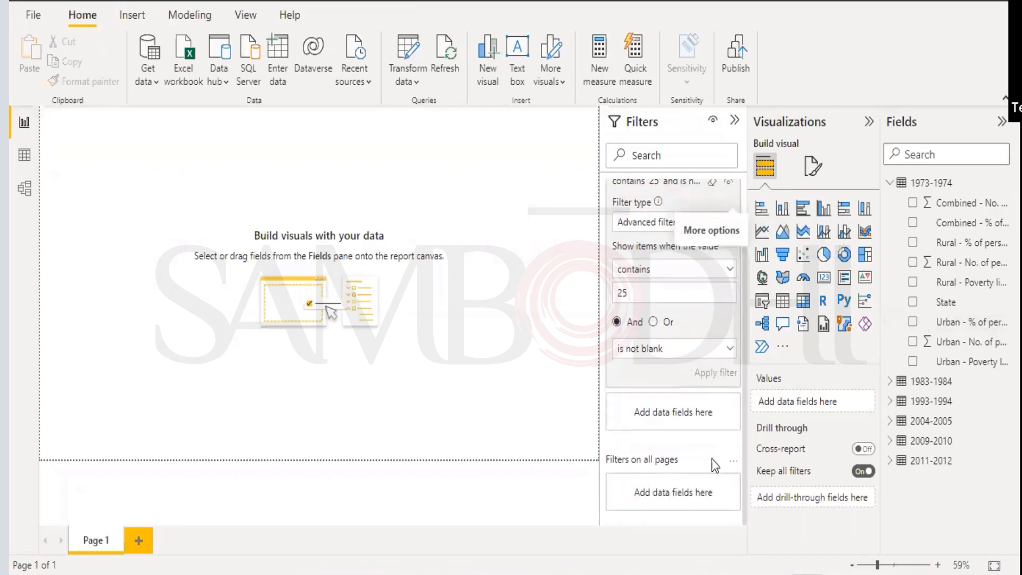
{"action": "scroll", "coordinate": [697, 277], "scroll_direction": "up", "scroll_amount": 2}
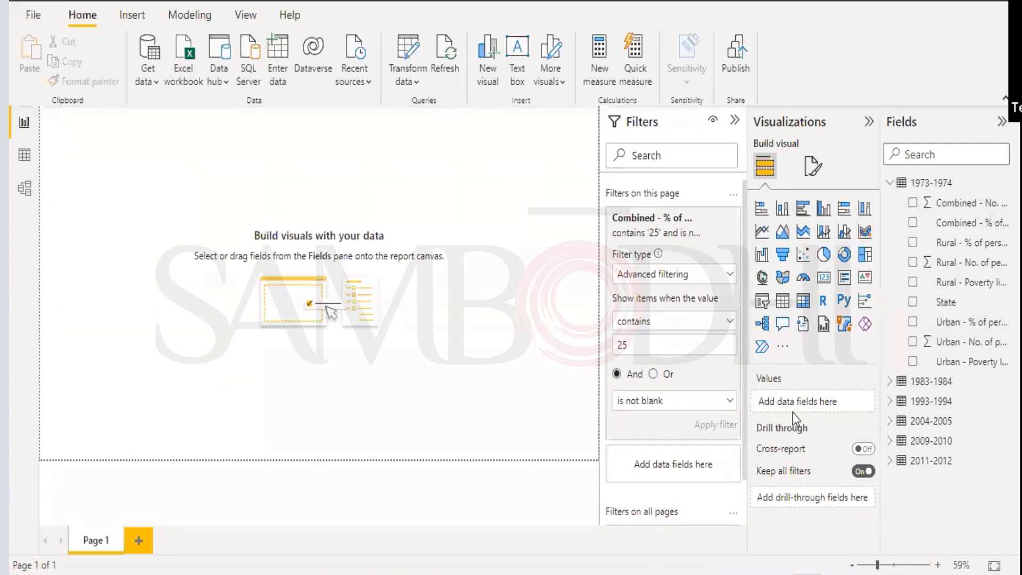
Restore the default visuals for building reports and collapse the 1973-1974 table's field list
{"action": "left_click", "coordinate": [782, 347]}
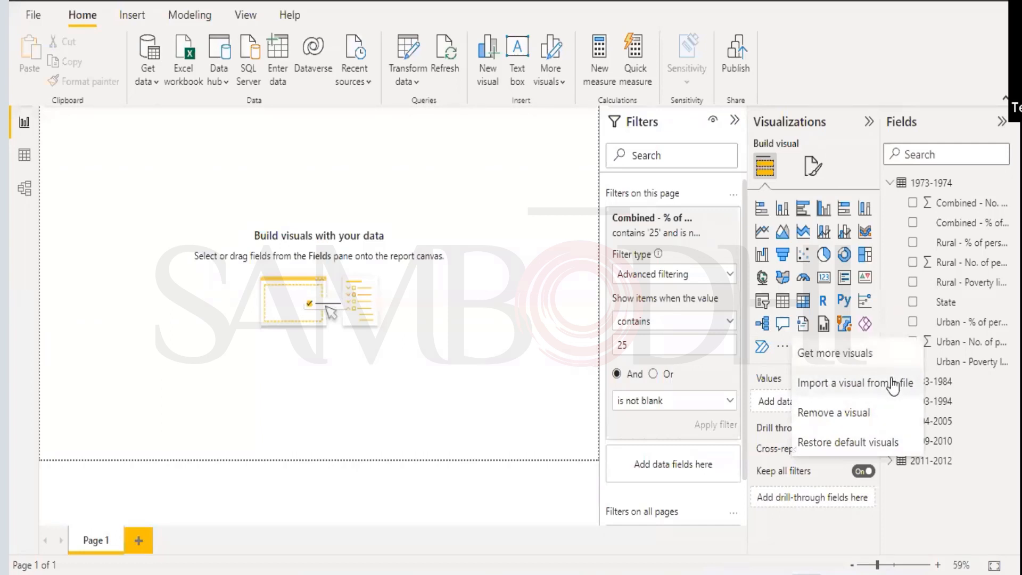
{"action": "left_click", "coordinate": [852, 443]}
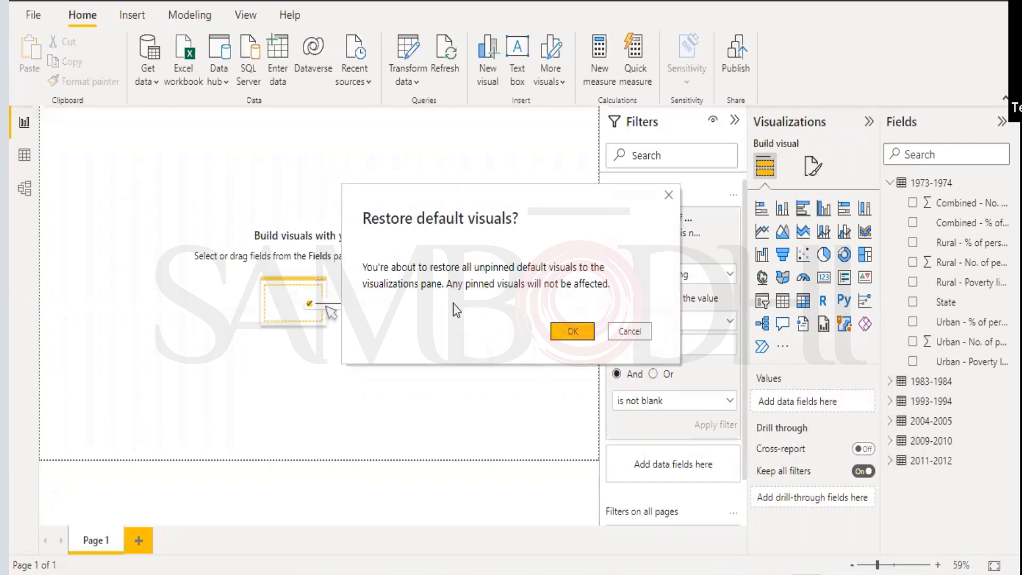
{"action": "left_click", "coordinate": [572, 331]}
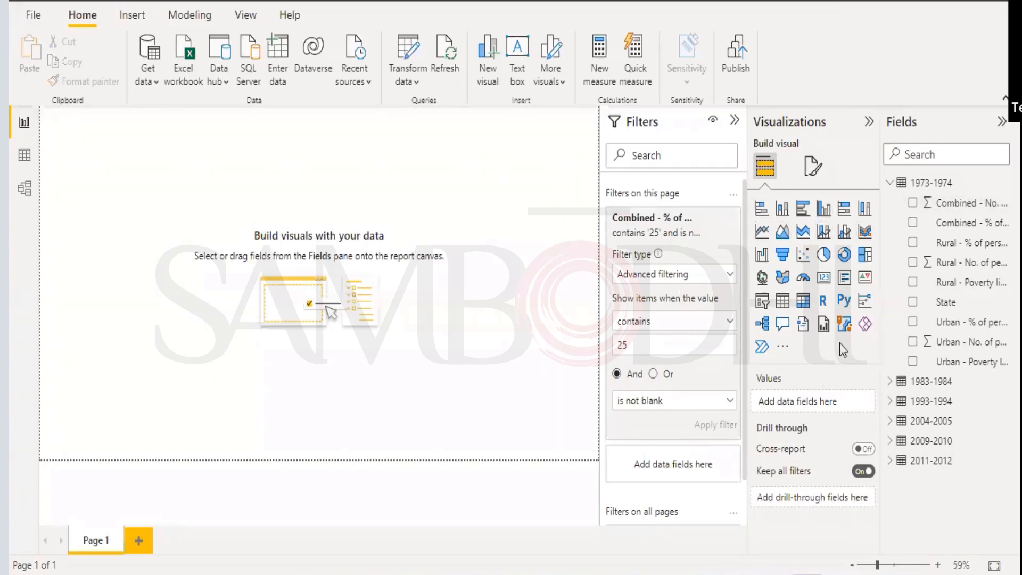
{"action": "left_click", "coordinate": [888, 182]}
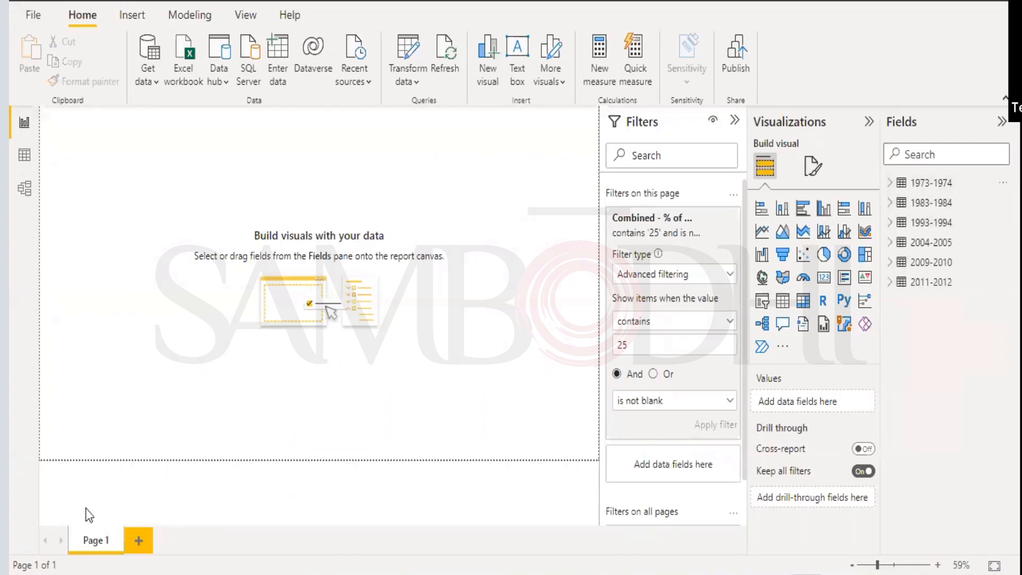
Add three blank report pages, comparing Page 1 with Page 2 along the way, and return to Page 1
{"action": "left_click", "coordinate": [138, 542]}
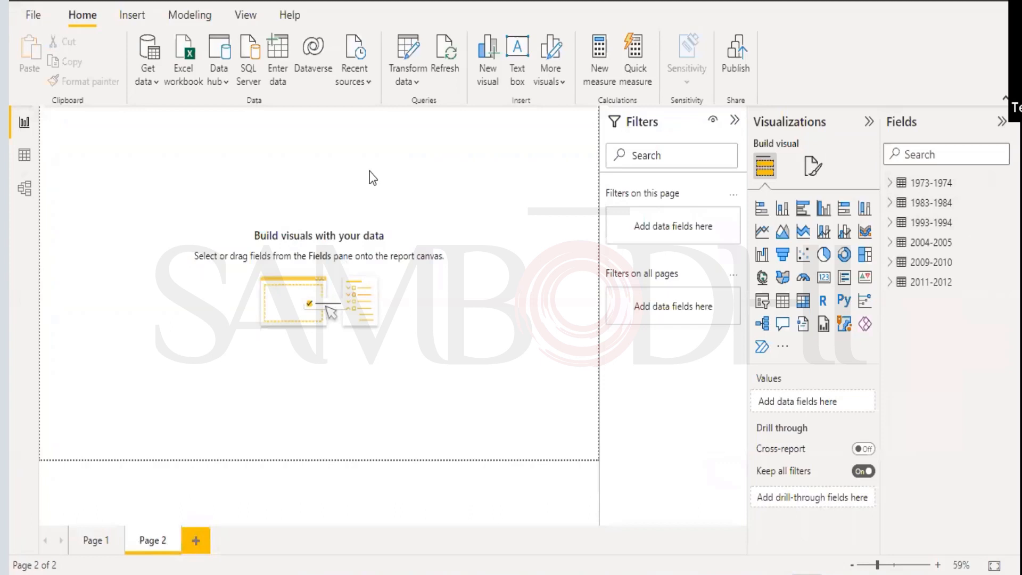
{"action": "left_click", "coordinate": [88, 541]}
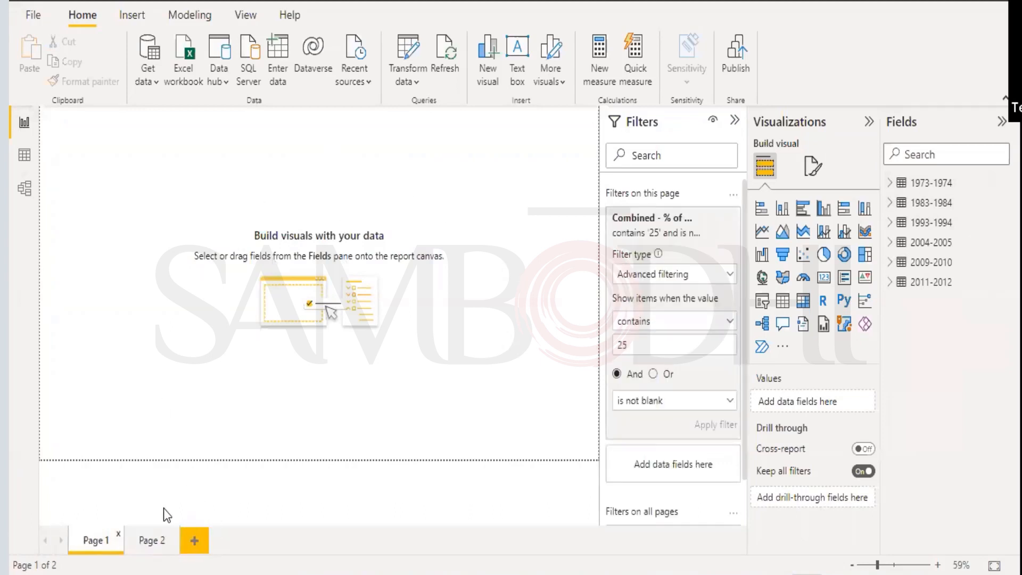
{"action": "left_click", "coordinate": [150, 548]}
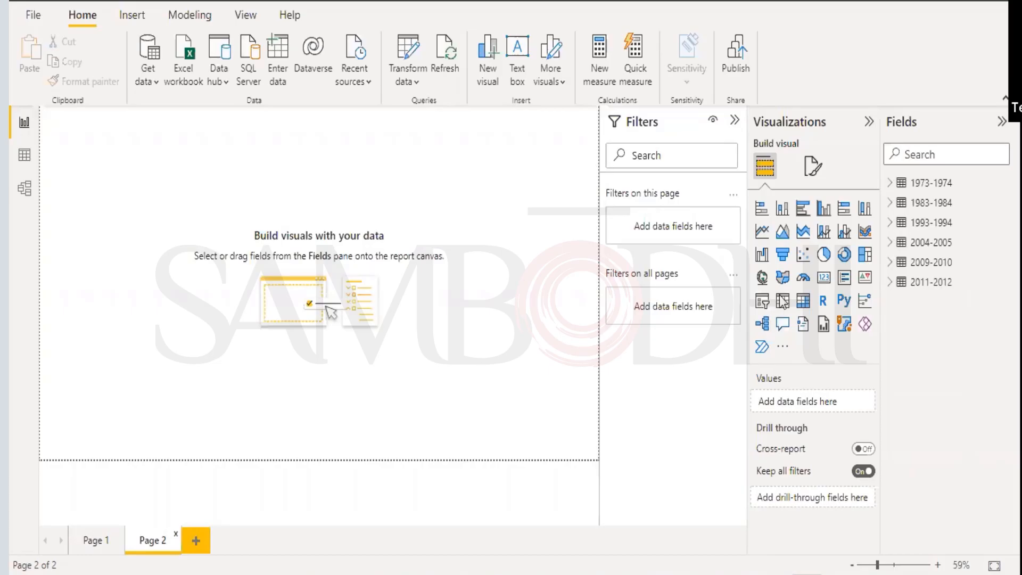
{"action": "left_click", "coordinate": [121, 534]}
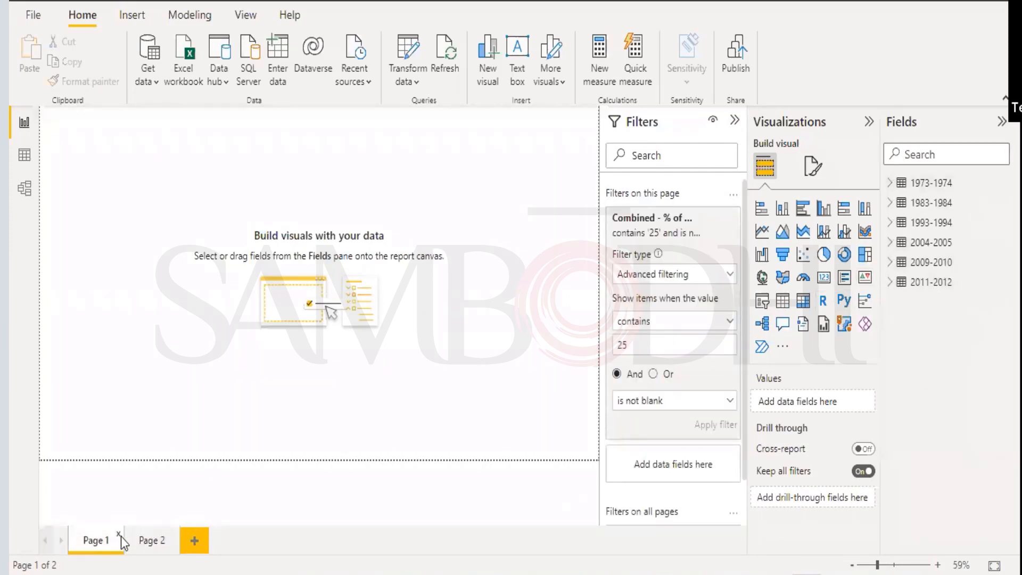
{"action": "left_click", "coordinate": [196, 540]}
{"action": "left_click", "coordinate": [252, 540]}
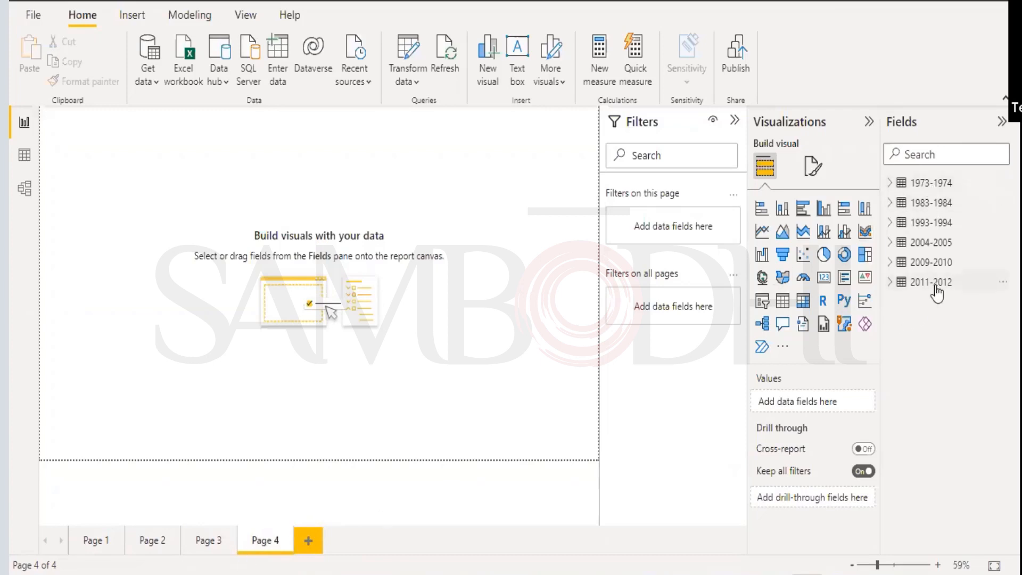
{"action": "left_click", "coordinate": [90, 540]}
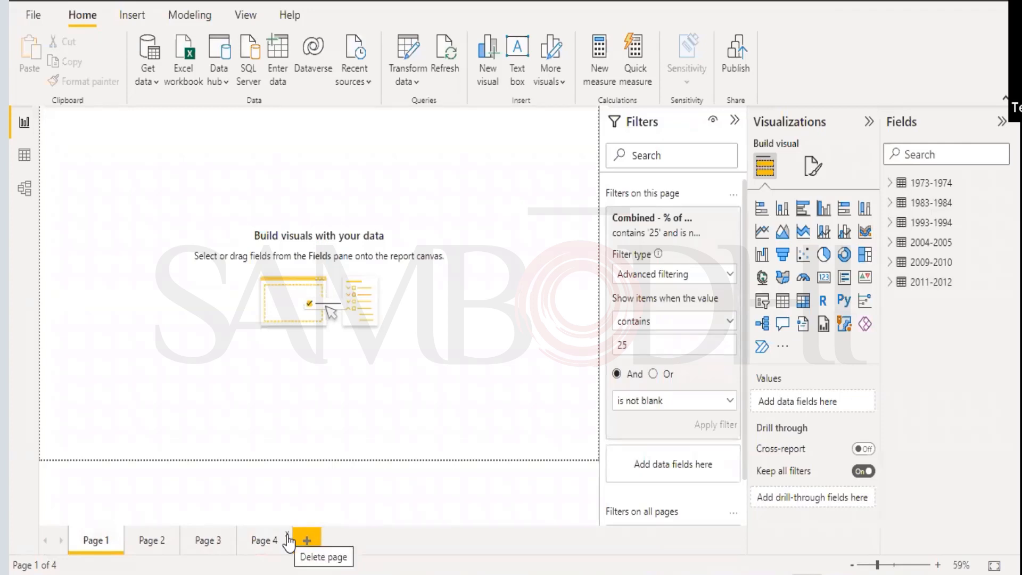
Delete Page 4, Page 3 and Page 2 so that only Page 1 is left in the report
{"action": "left_click", "coordinate": [287, 535]}
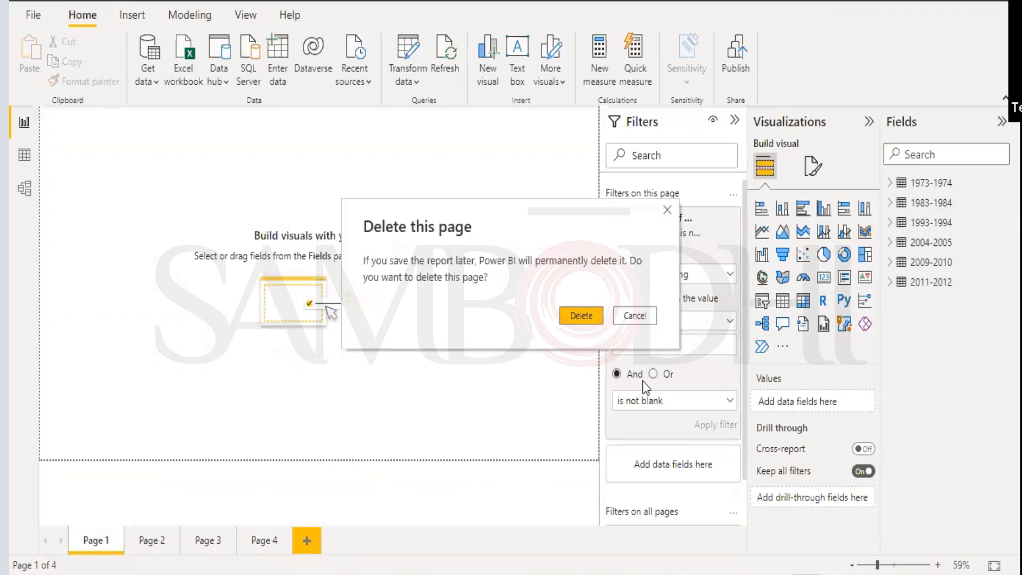
{"action": "left_click", "coordinate": [572, 317]}
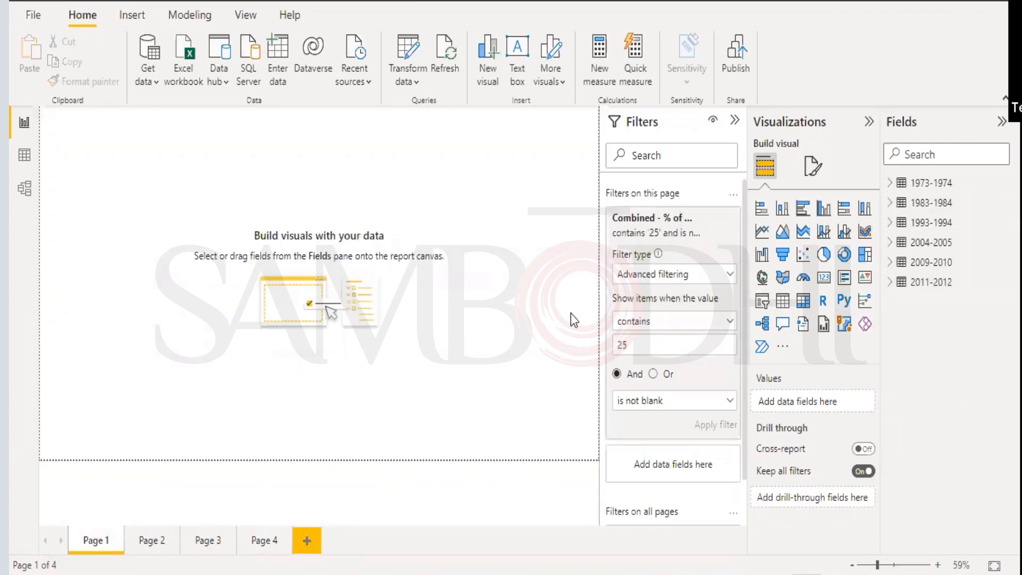
{"action": "left_click", "coordinate": [219, 541]}
{"action": "left_click", "coordinate": [232, 534]}
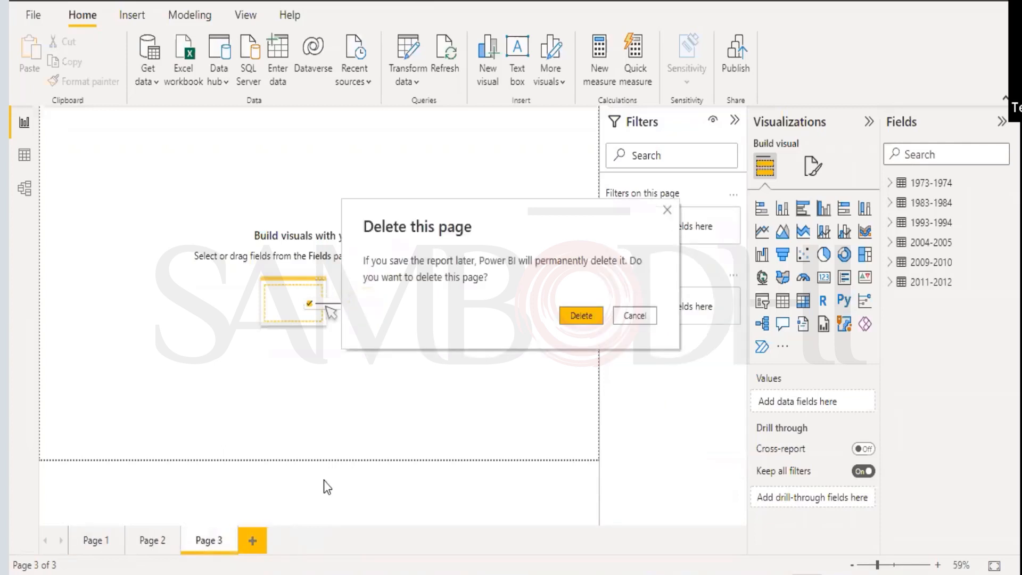
{"action": "left_click", "coordinate": [580, 316]}
{"action": "left_click", "coordinate": [151, 540]}
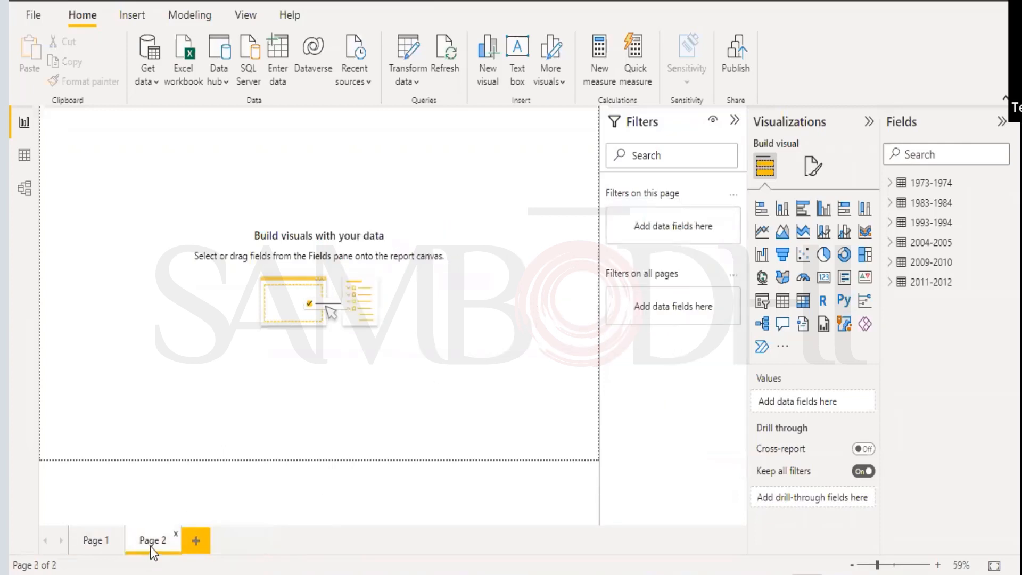
{"action": "left_click", "coordinate": [176, 534]}
{"action": "left_click", "coordinate": [570, 318]}
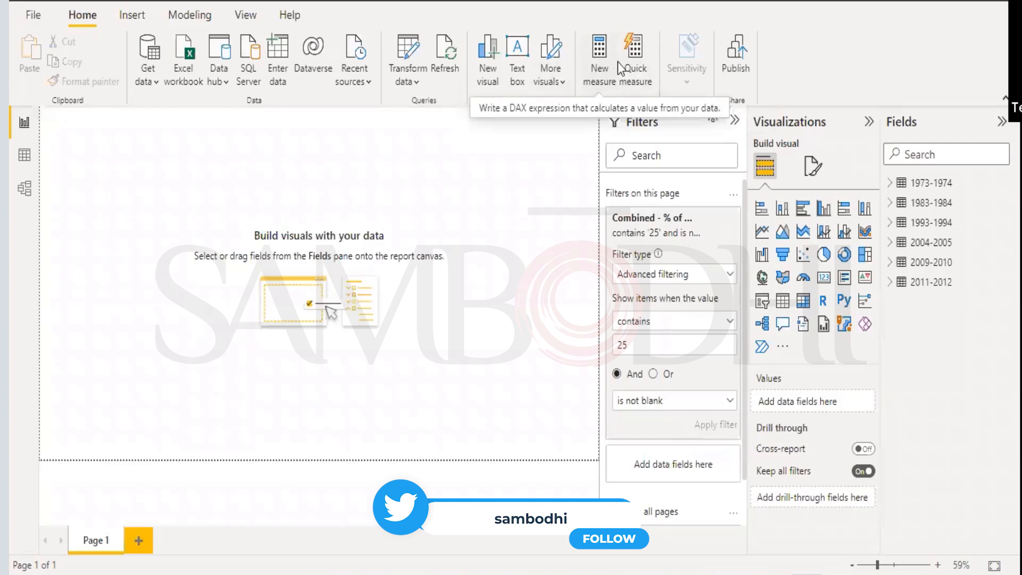
{"action": "left_click", "coordinate": [632, 53]}
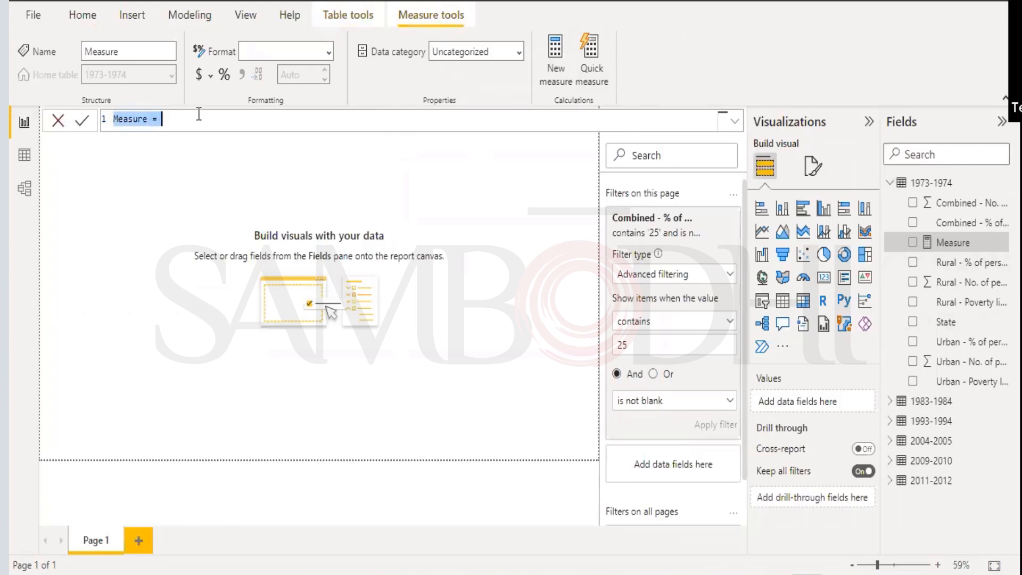
{"action": "left_click", "coordinate": [349, 189]}
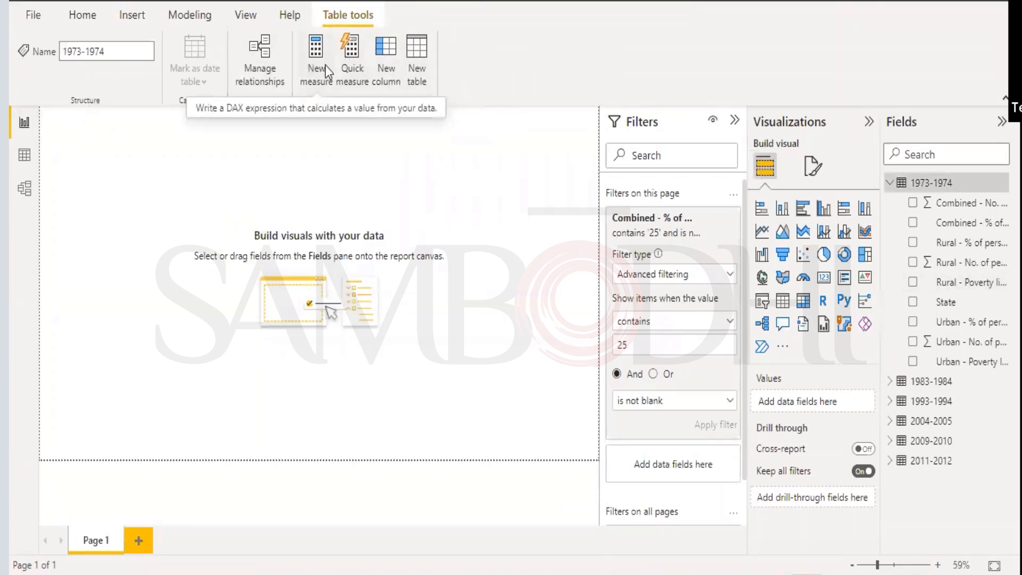
{"action": "left_click", "coordinate": [24, 122]}
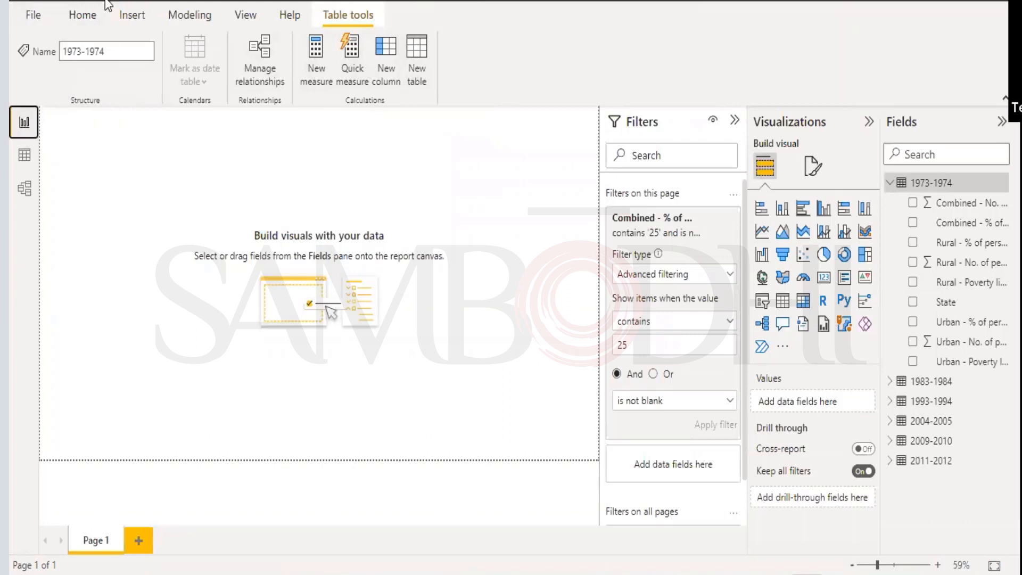
{"action": "left_click", "coordinate": [67, 16]}
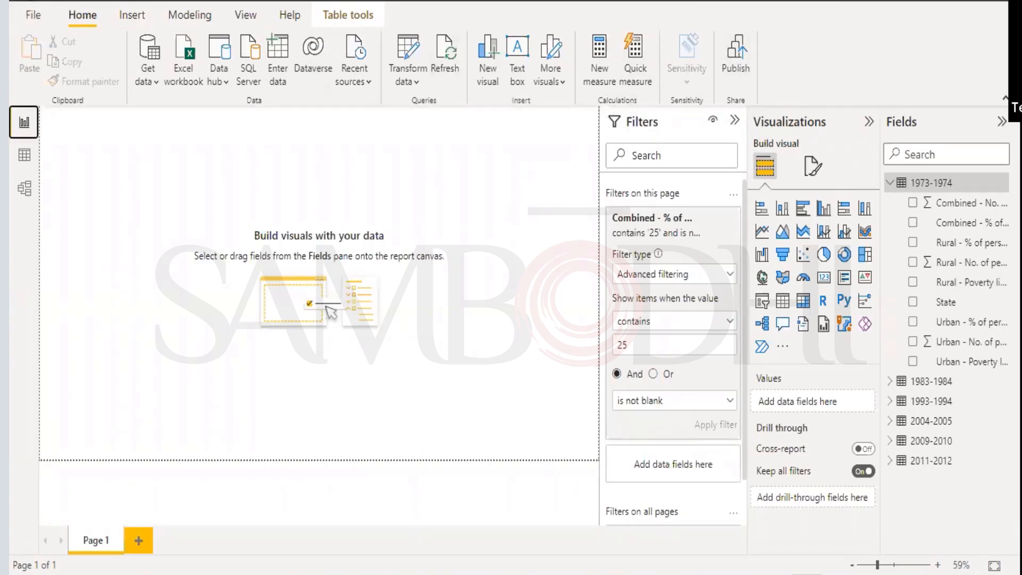
{"action": "key", "text": "ctrl+s"}
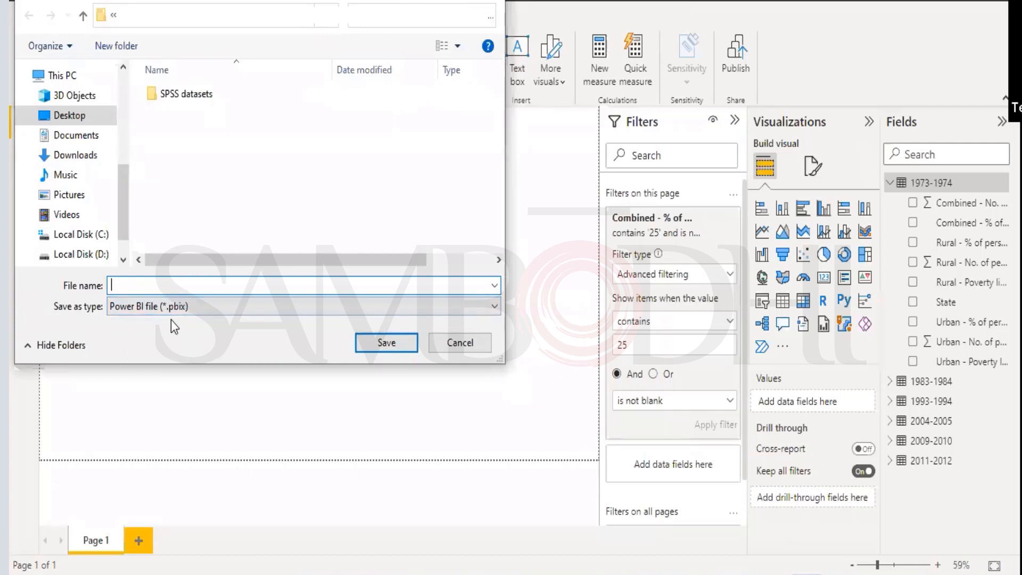
{"action": "left_click", "coordinate": [465, 338]}
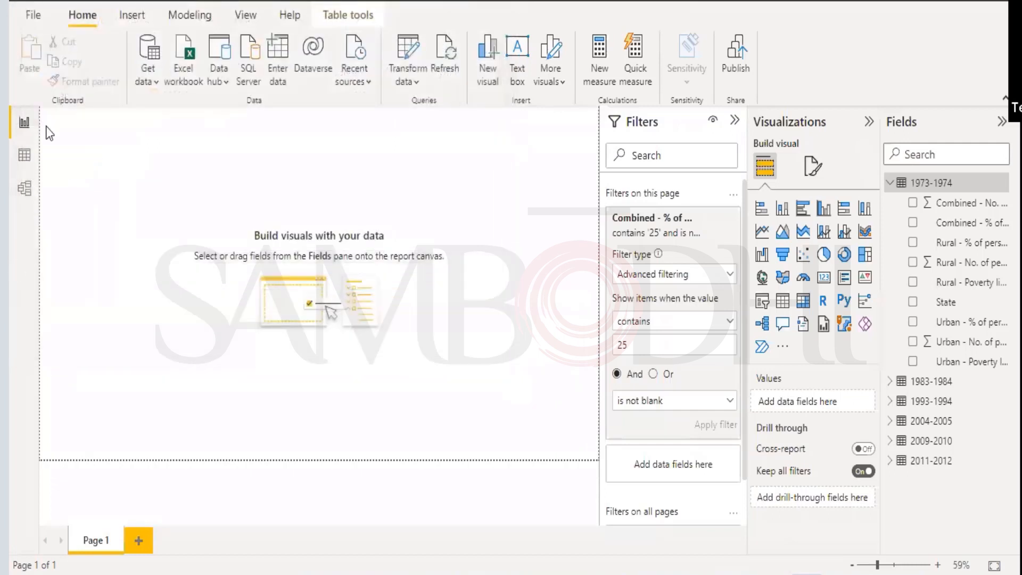
Open the existing Housing price index report and look over the column chart, text notes and pie chart on Page 1
{"action": "left_click", "coordinate": [29, 17]}
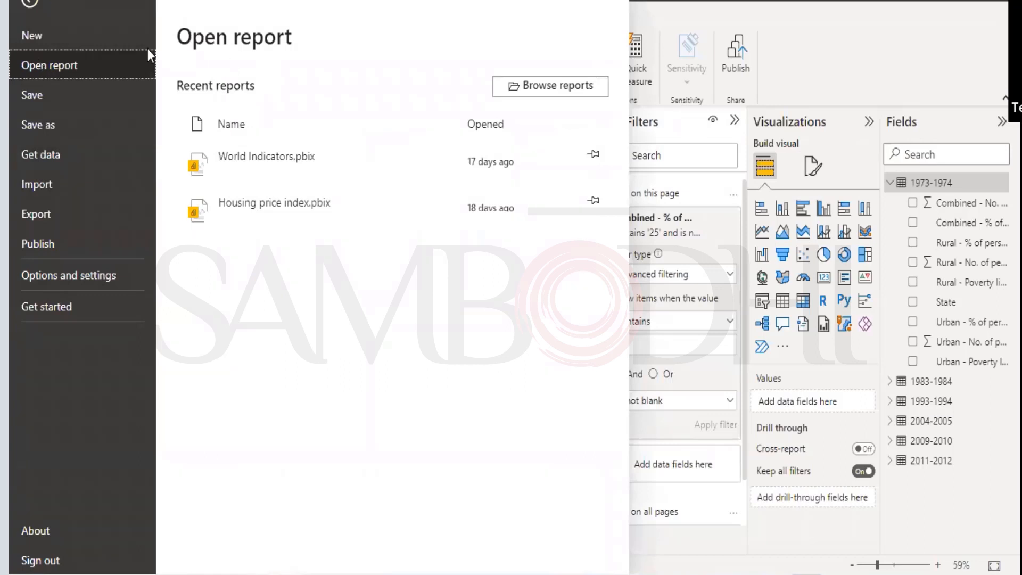
{"action": "left_click", "coordinate": [519, 85]}
{"action": "left_click", "coordinate": [381, 344]}
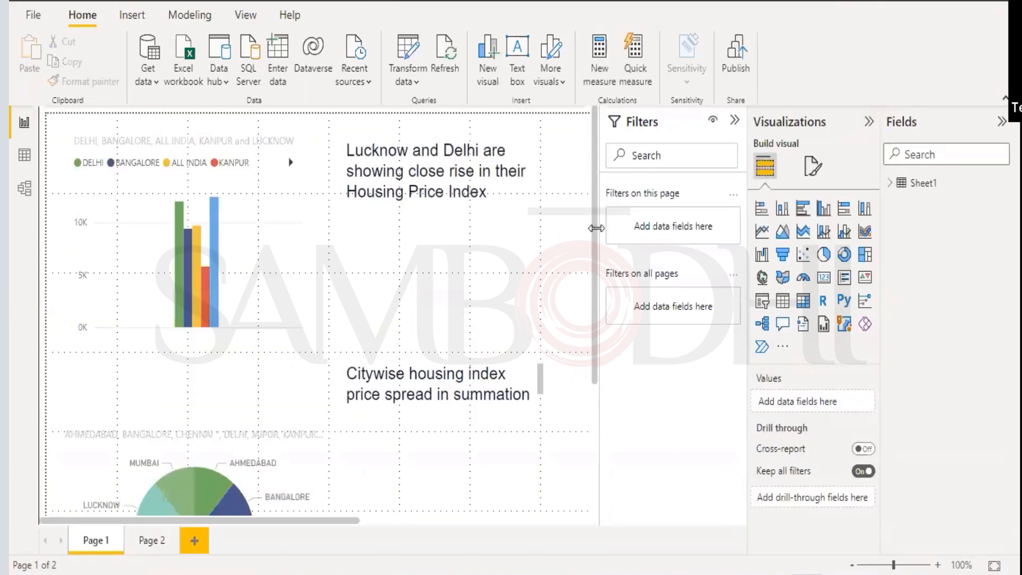
{"action": "scroll", "coordinate": [594, 212], "scroll_direction": "down", "scroll_amount": 5}
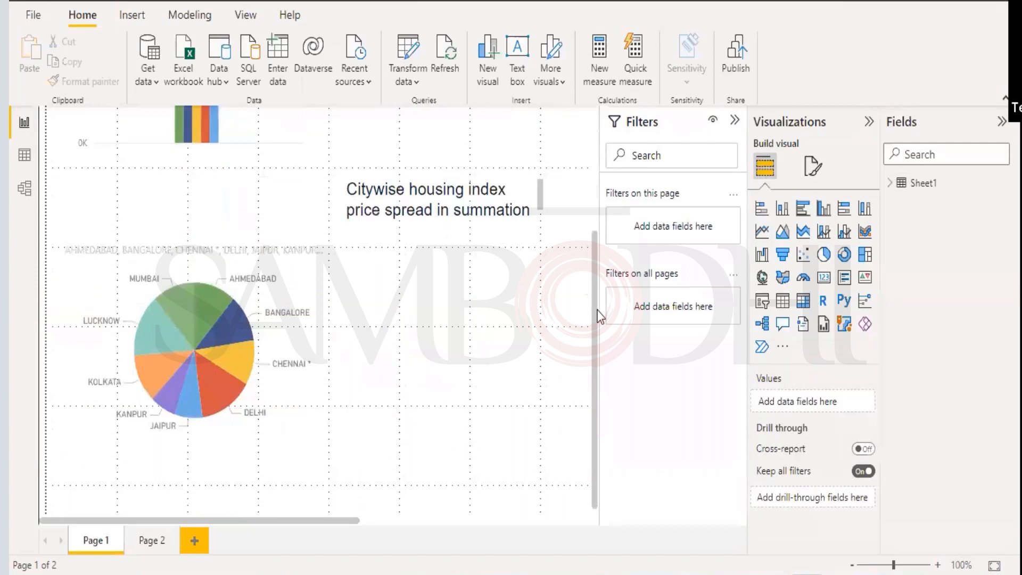
{"action": "left_click_drag", "start_coordinate": [595, 313], "coordinate": [613, 199]}
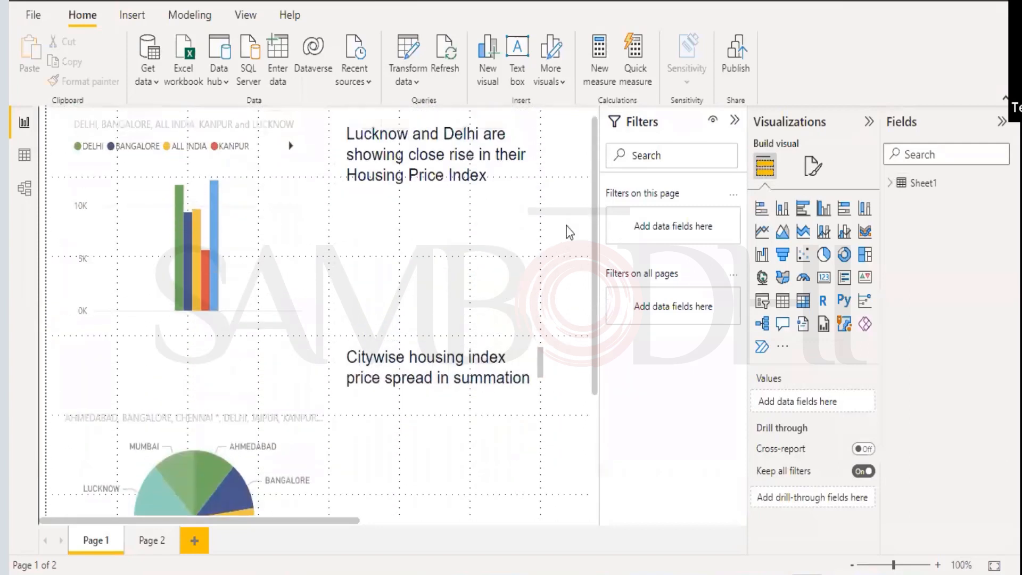
{"action": "scroll", "coordinate": [467, 448], "scroll_direction": "down", "scroll_amount": 4}
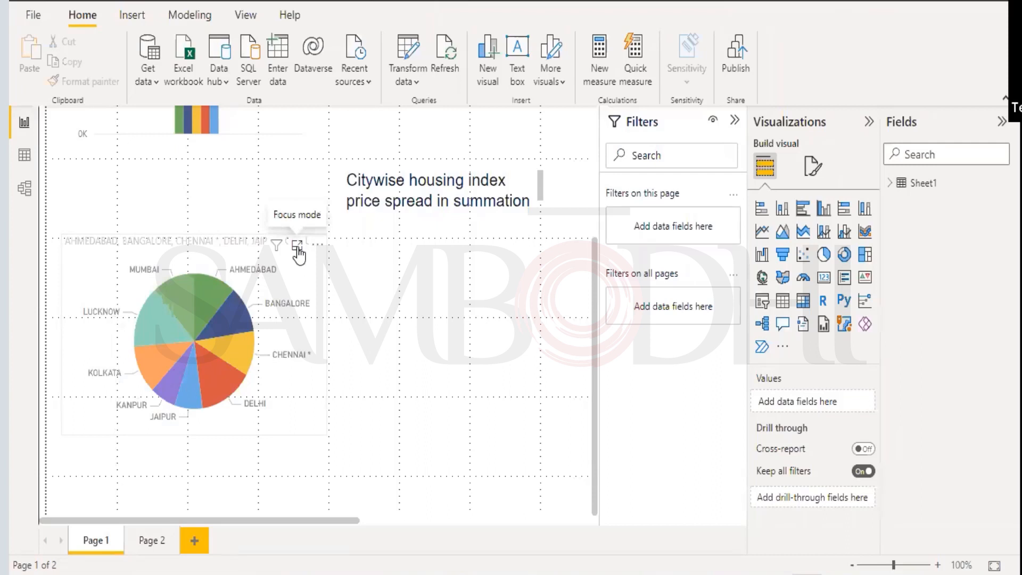
Open the citywise pie chart on Page 1 in focus mode and collapse the Filters, Visualizations and Fields panes
{"action": "left_click", "coordinate": [297, 248]}
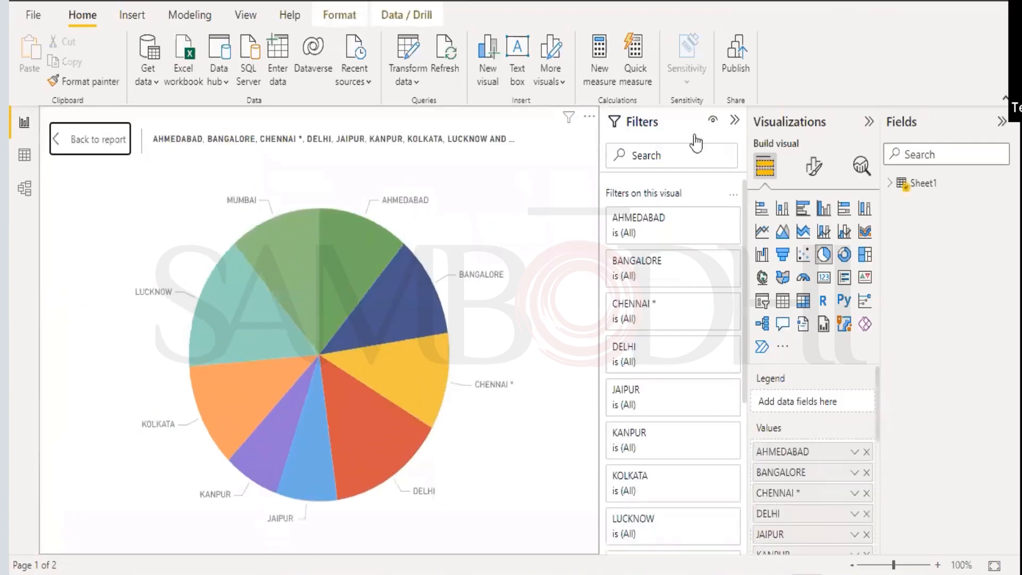
{"action": "left_click", "coordinate": [735, 124]}
{"action": "left_click", "coordinate": [866, 122]}
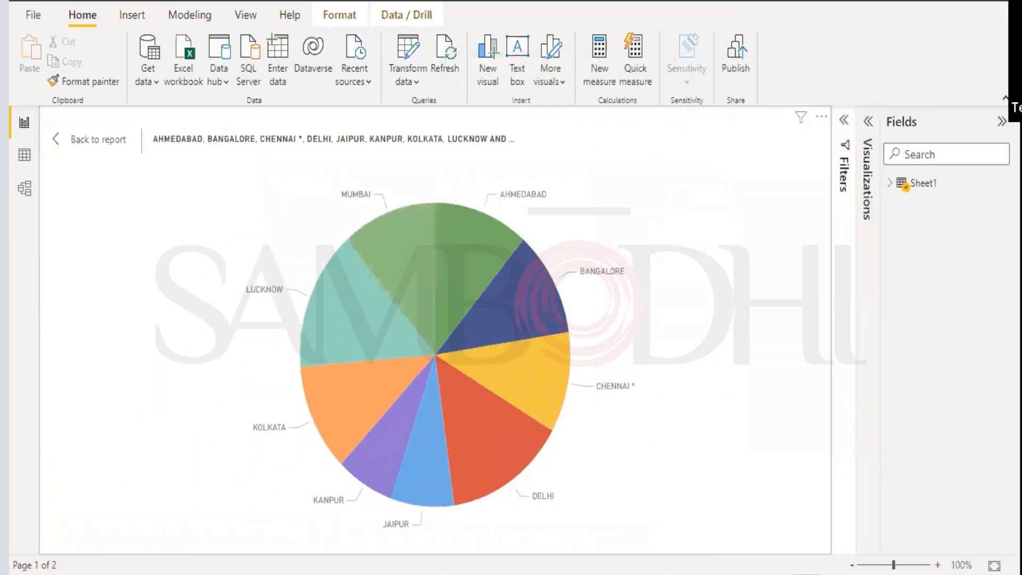
{"action": "left_click", "coordinate": [1002, 121]}
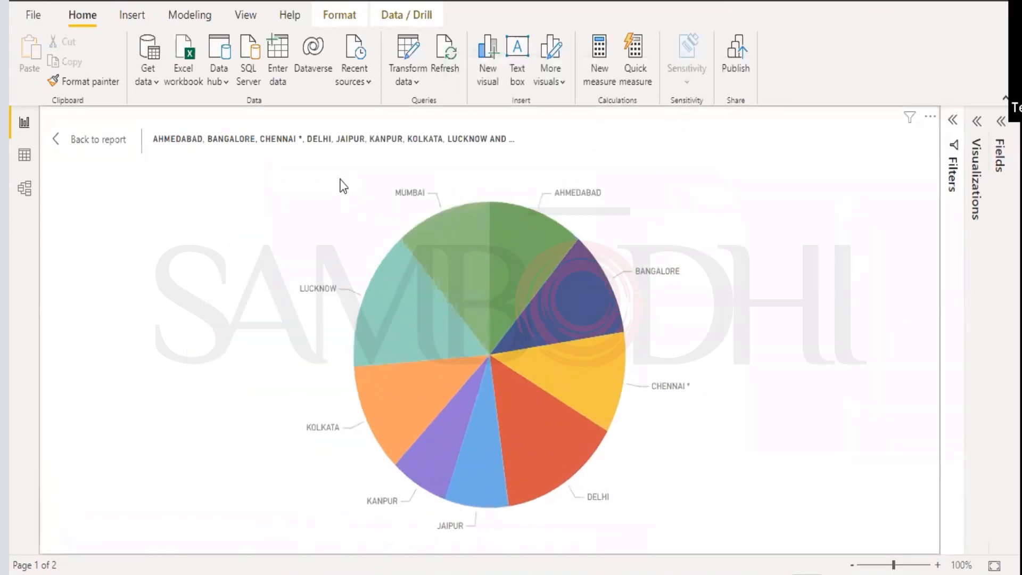
Examine the values and shares of the pie chart's city slices and return to the report page
{"action": "mouse_move", "coordinate": [485, 296]}
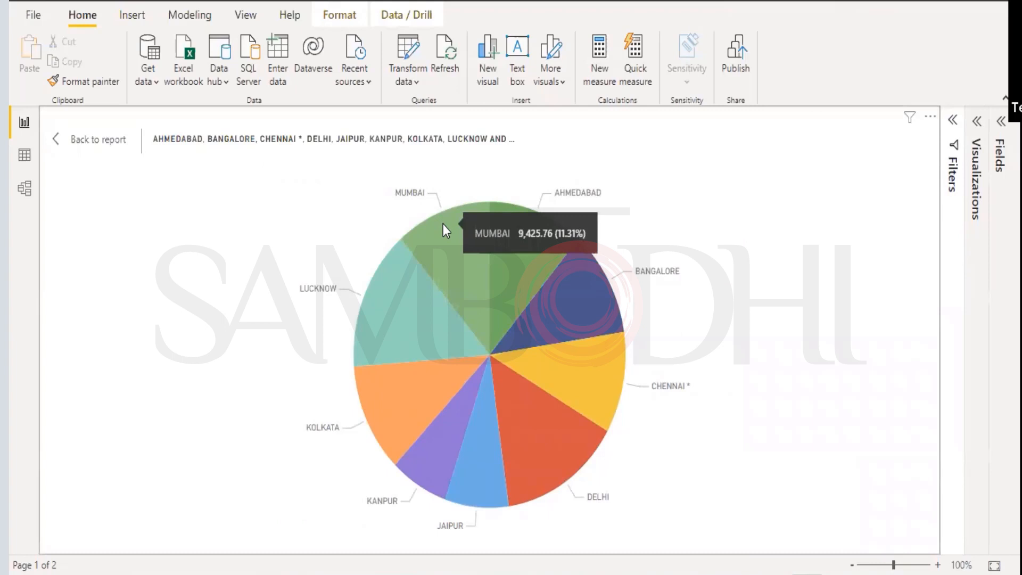
{"action": "mouse_move", "coordinate": [502, 226]}
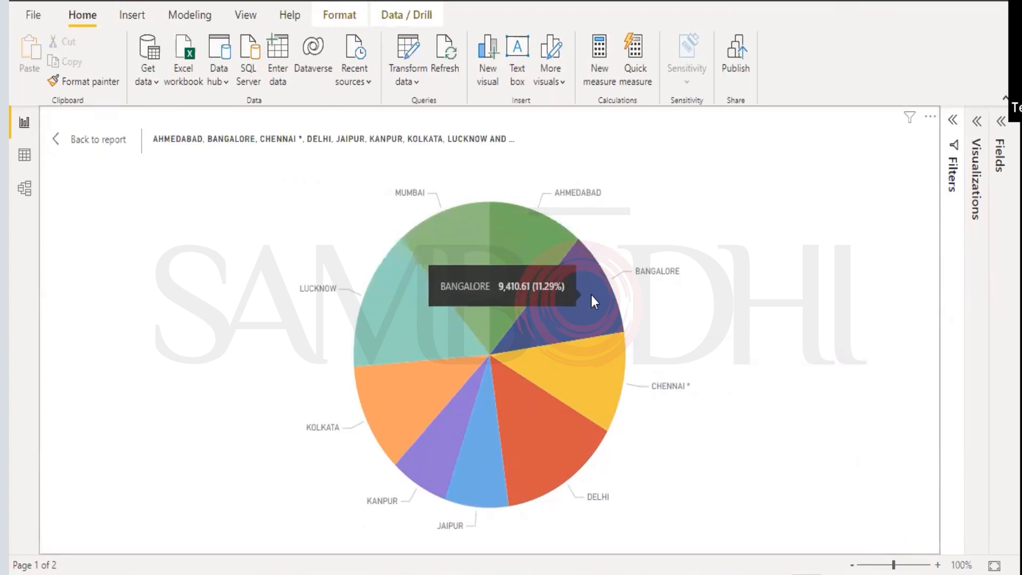
{"action": "mouse_move", "coordinate": [590, 417]}
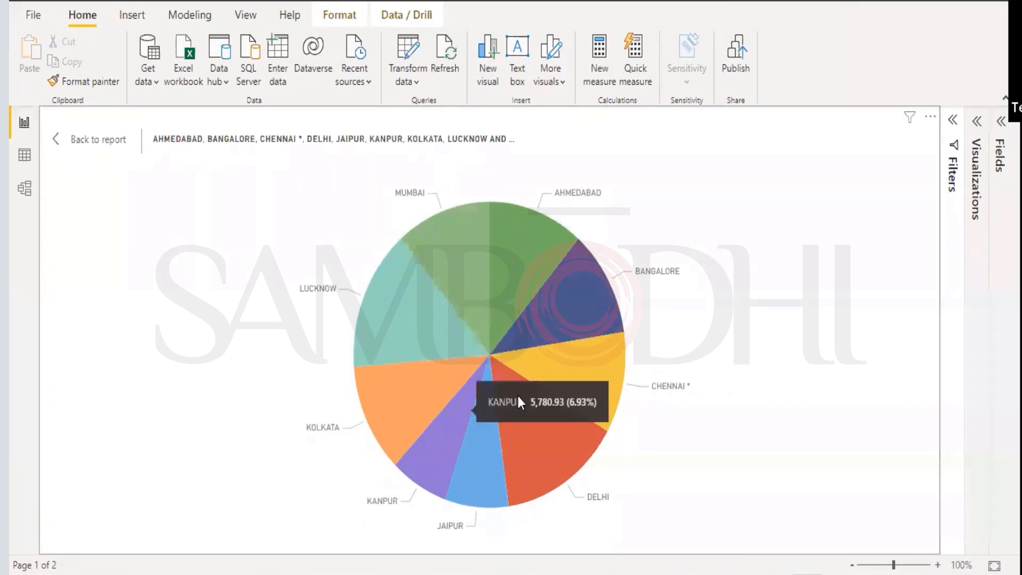
{"action": "mouse_move", "coordinate": [519, 401]}
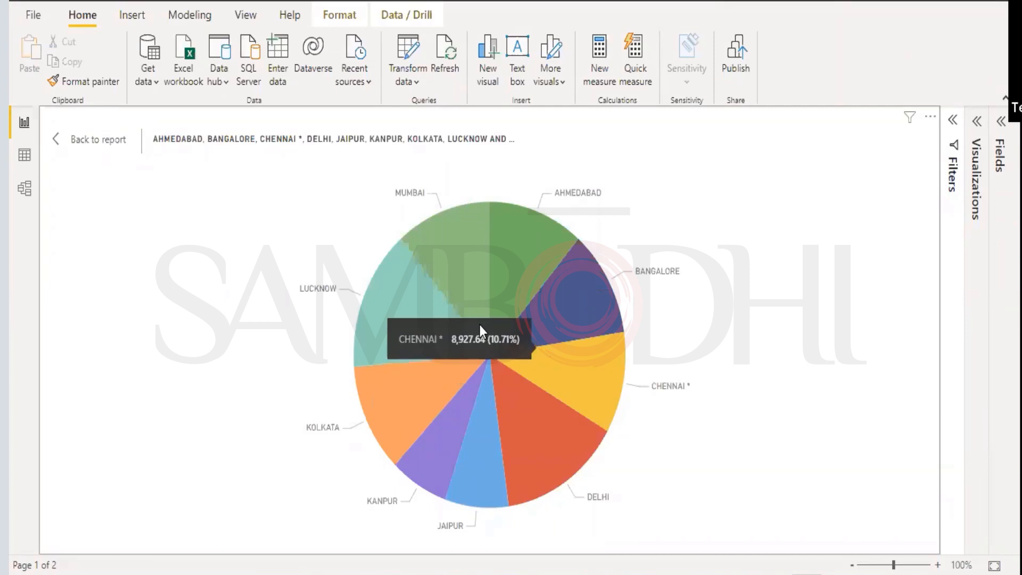
{"action": "left_click", "coordinate": [56, 142]}
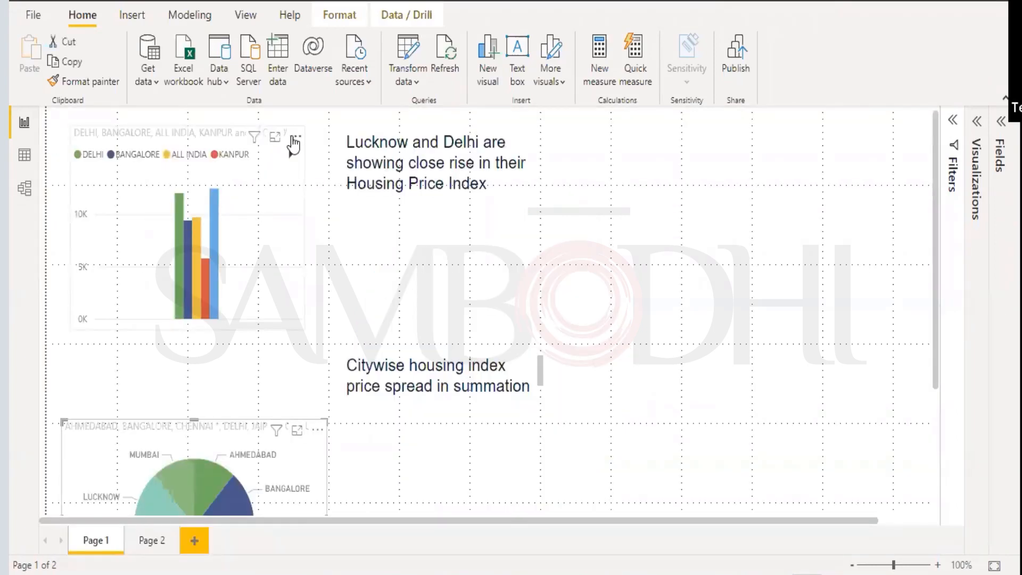
Spotlight the column chart on Page 1, view it in focus mode, and return to the page with nothing selected
{"action": "left_click", "coordinate": [294, 139]}
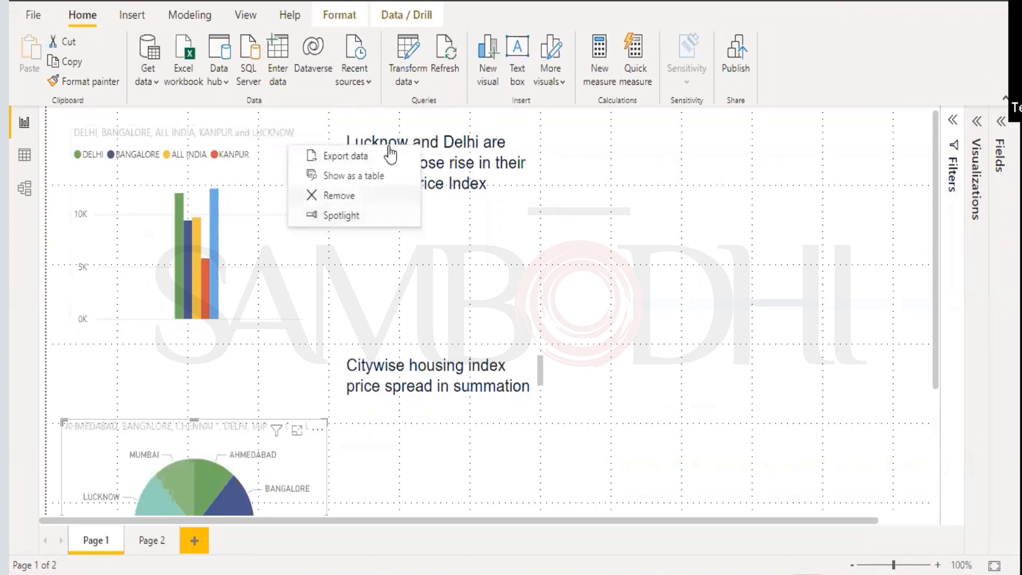
{"action": "left_click", "coordinate": [309, 218]}
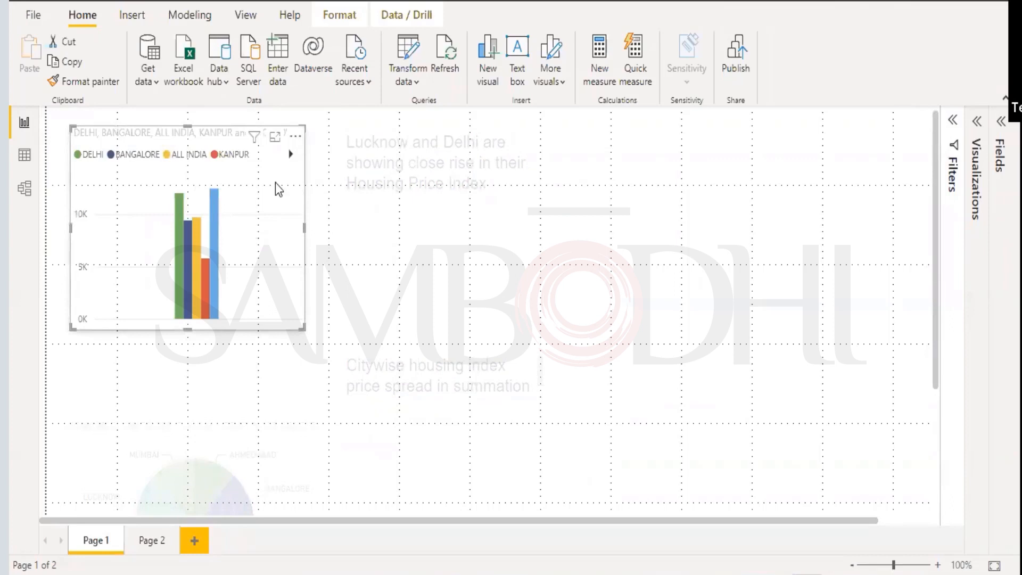
{"action": "left_click", "coordinate": [275, 137]}
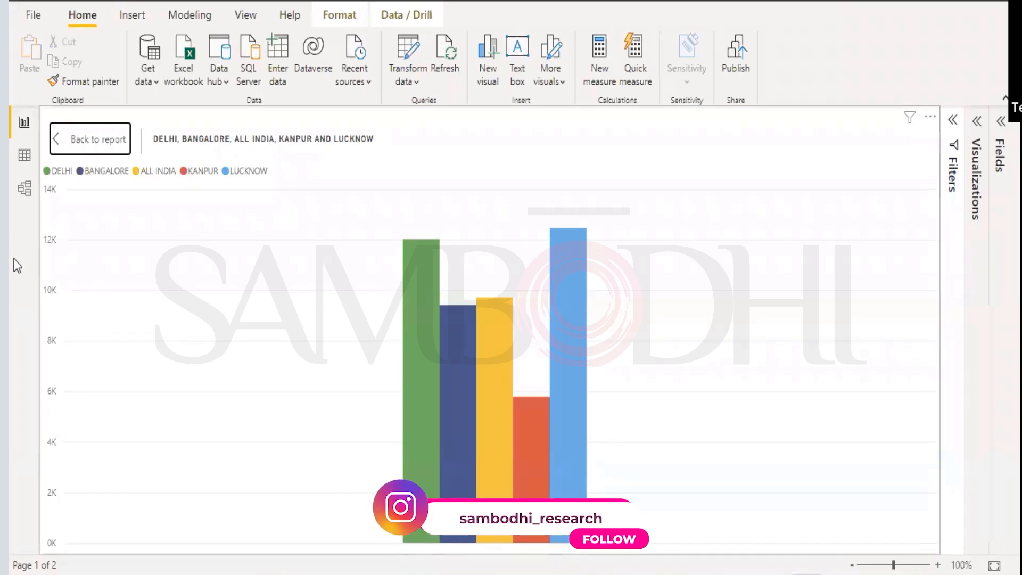
{"action": "left_click", "coordinate": [58, 142]}
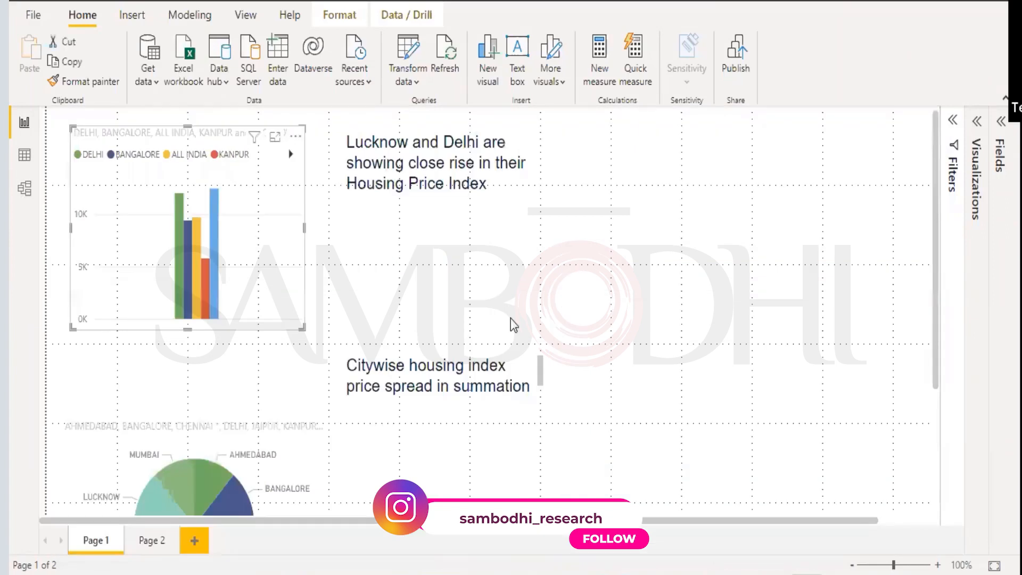
{"action": "left_click", "coordinate": [723, 315]}
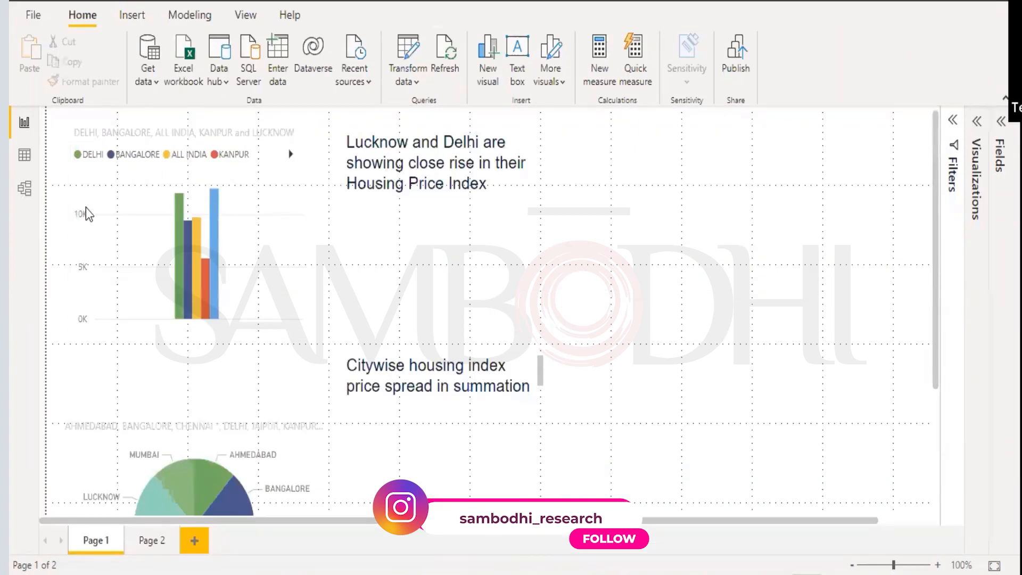
{"action": "left_click", "coordinate": [296, 137]}
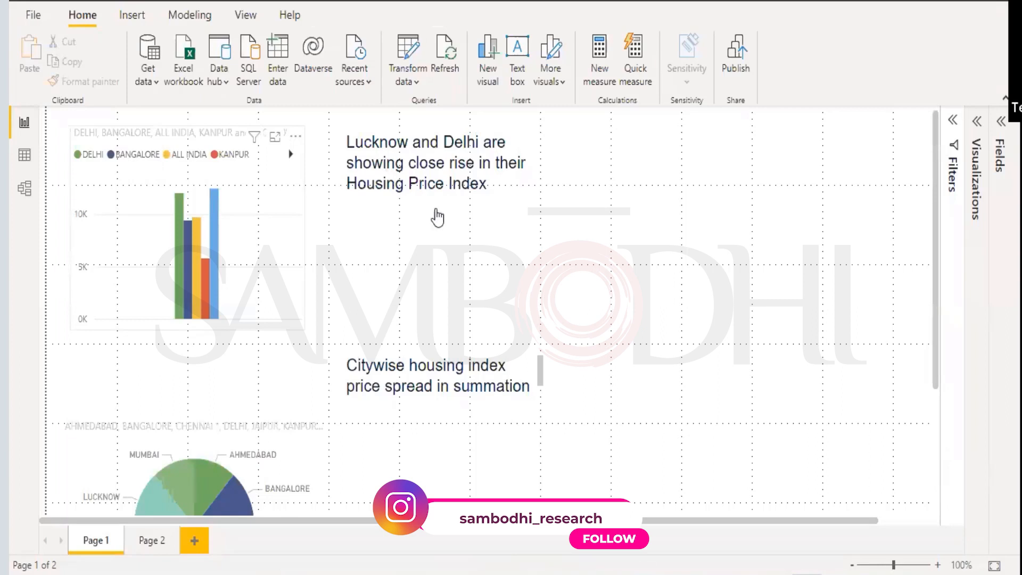
{"action": "left_click", "coordinate": [601, 226]}
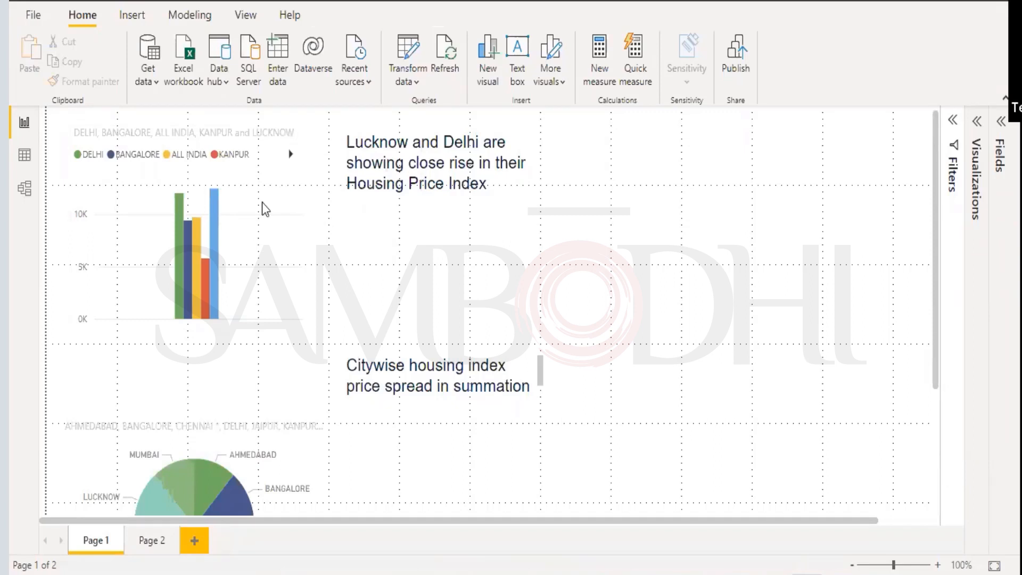
Add a duplicate of Page 1 to the Housing price index report
{"action": "left_click", "coordinate": [136, 20]}
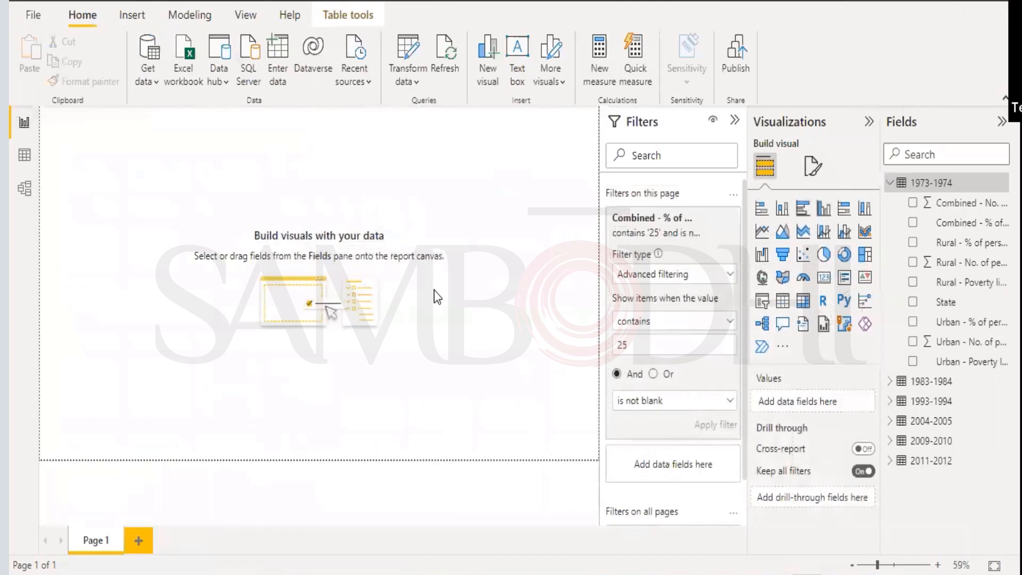
{"action": "left_click", "coordinate": [437, 296]}
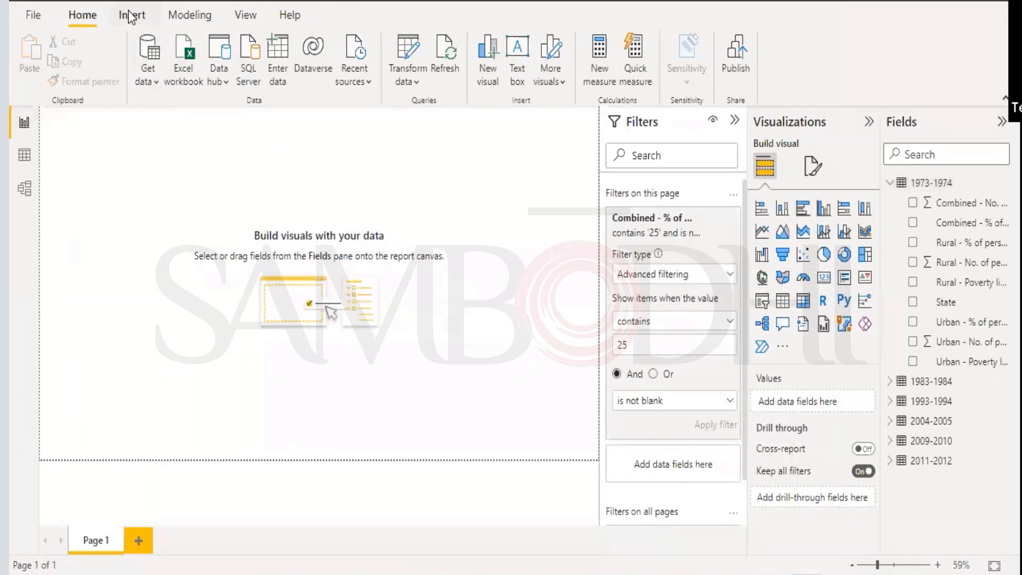
{"action": "left_click", "coordinate": [130, 17]}
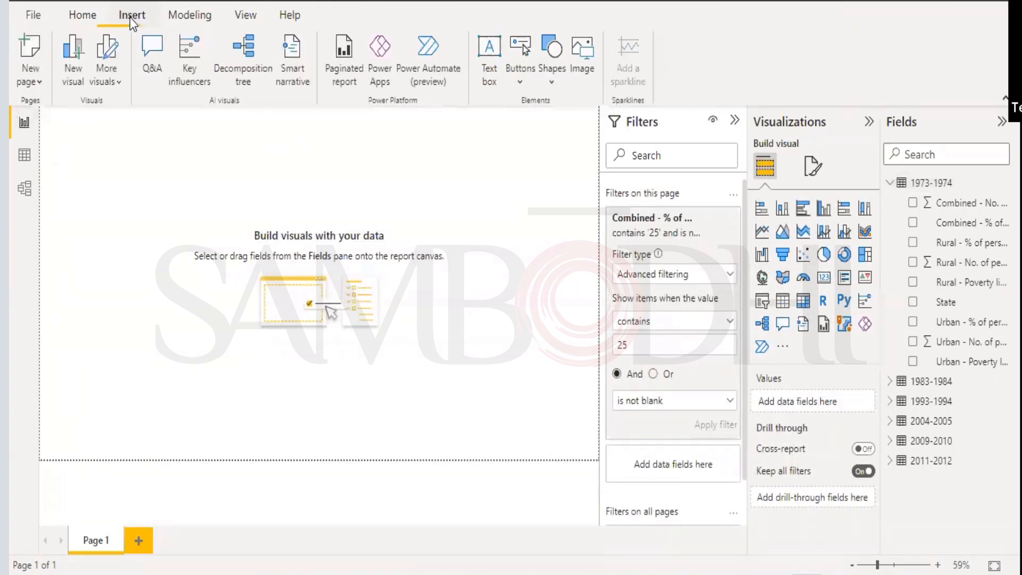
{"action": "left_click", "coordinate": [37, 85]}
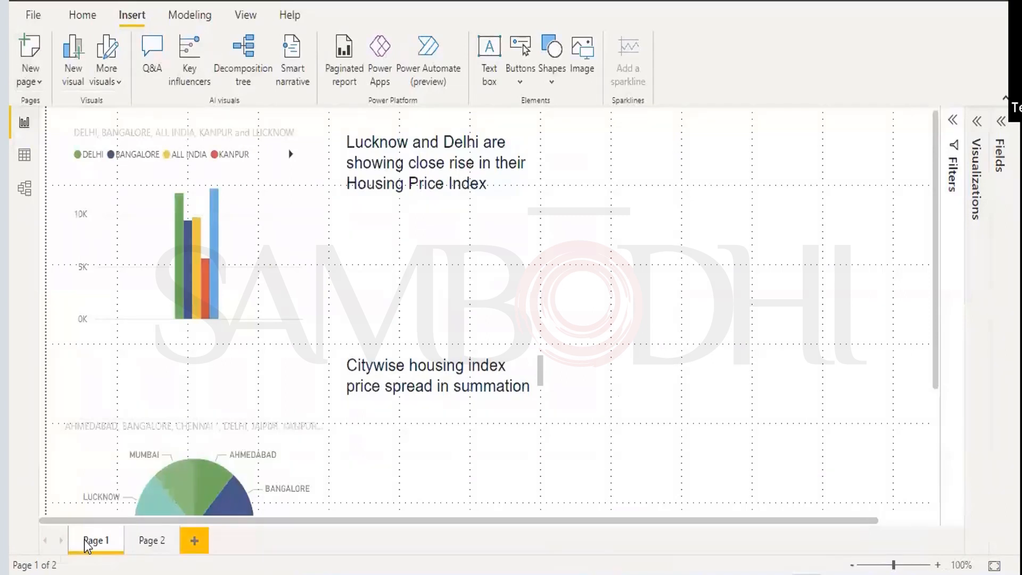
{"action": "left_click", "coordinate": [37, 82]}
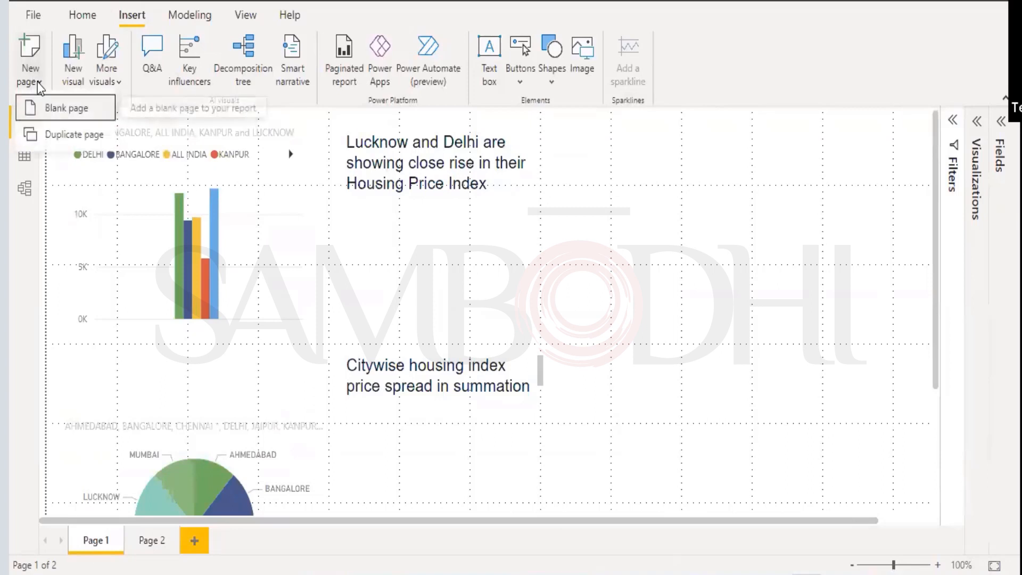
{"action": "left_click", "coordinate": [53, 139]}
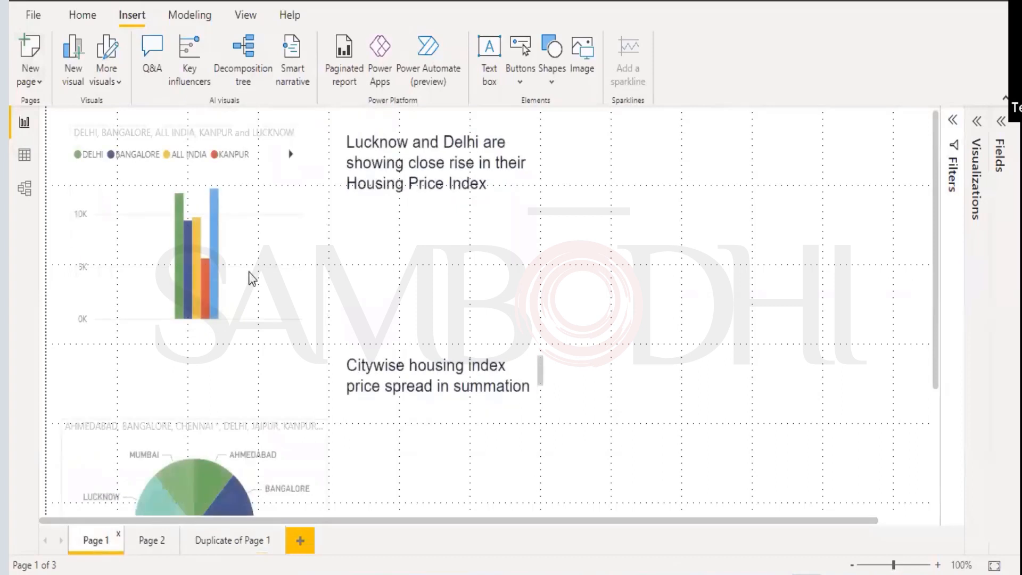
Compare Page 1 with its duplicate page and return to Page 1
{"action": "left_click", "coordinate": [96, 540]}
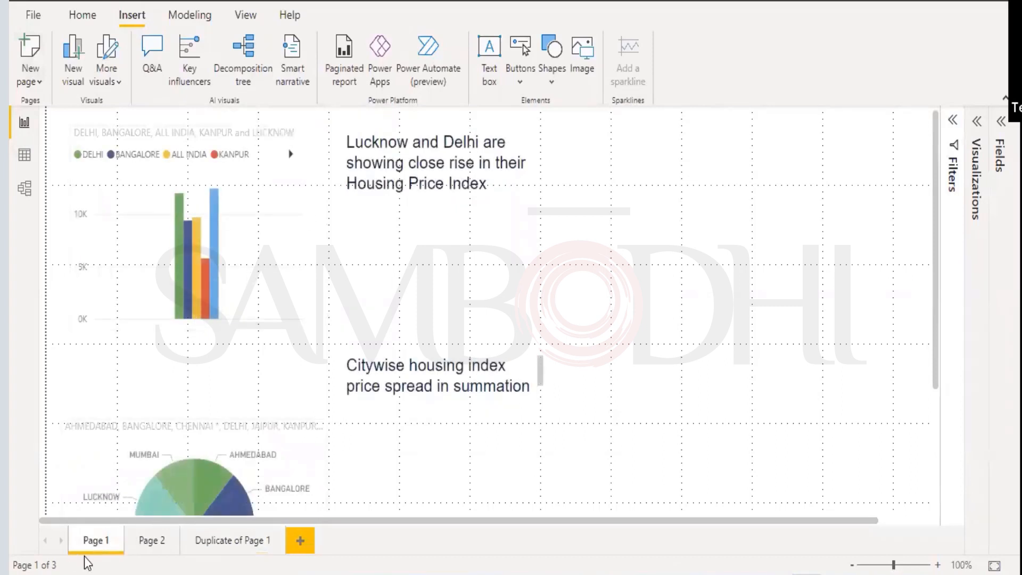
{"action": "left_click", "coordinate": [224, 539]}
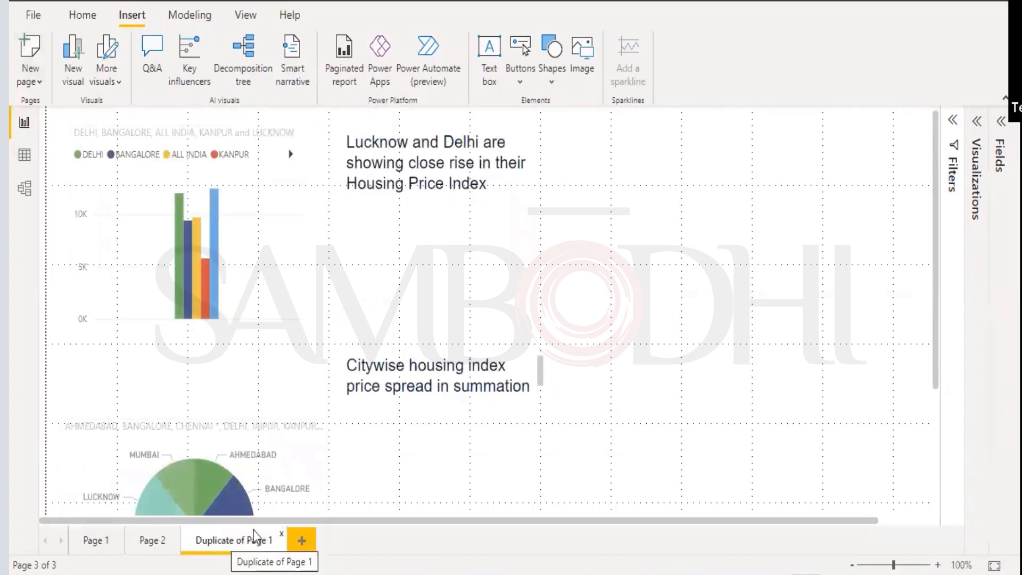
{"action": "mouse_move", "coordinate": [246, 231]}
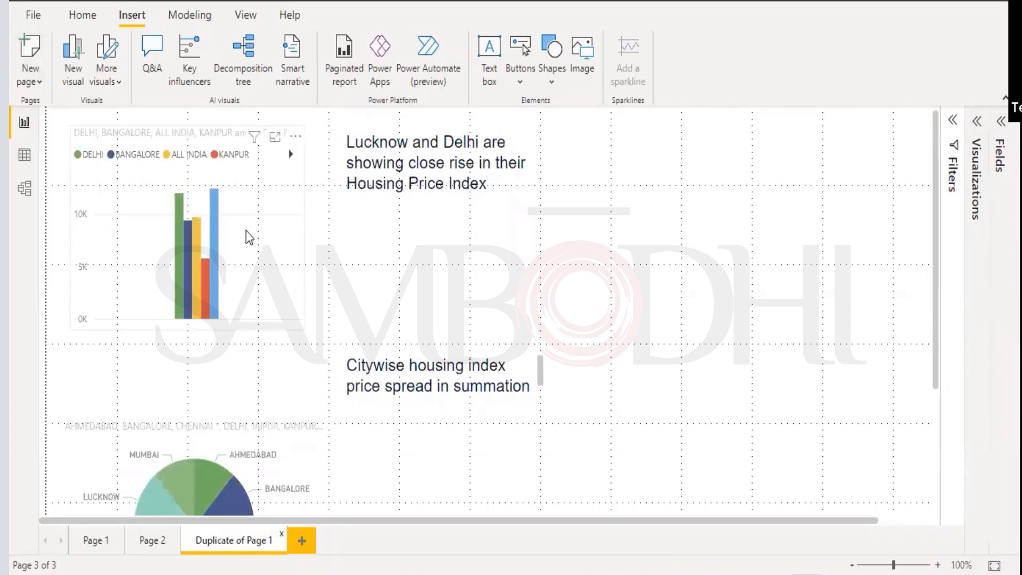
{"action": "left_click", "coordinate": [82, 546]}
{"action": "left_click", "coordinate": [234, 544]}
{"action": "left_click", "coordinate": [101, 541]}
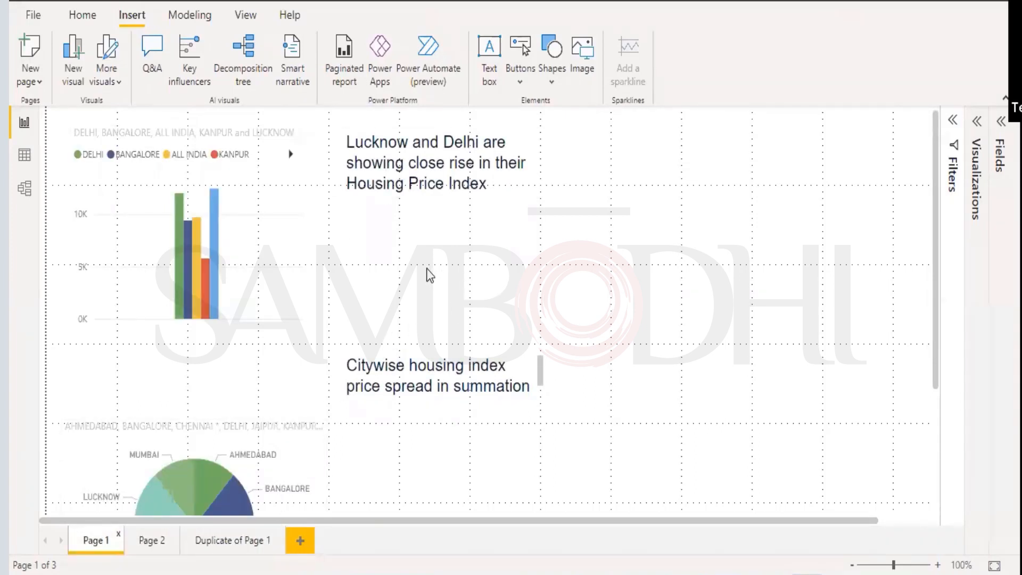
{"action": "scroll", "coordinate": [430, 276], "scroll_direction": "up", "scroll_amount": 1}
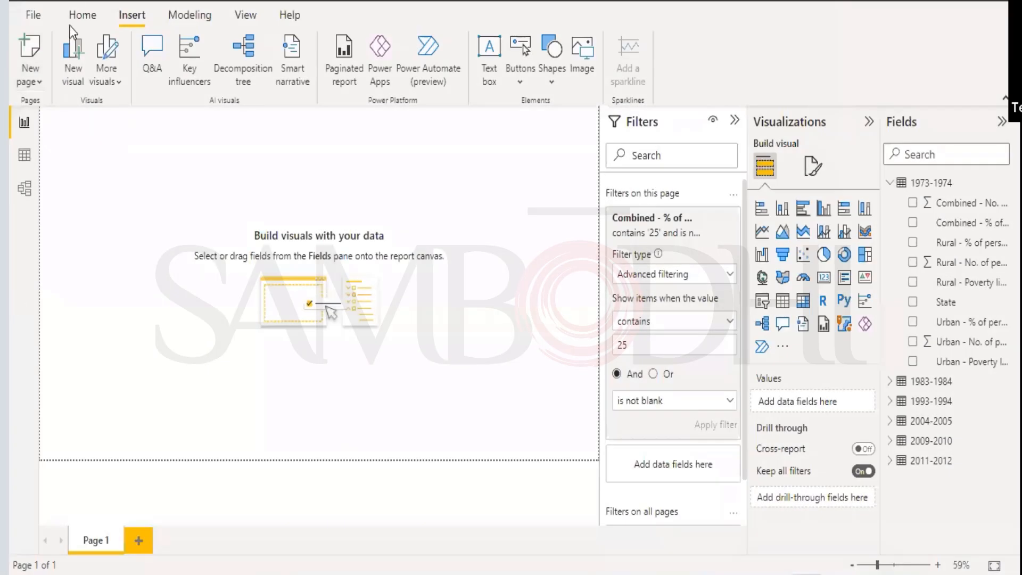
In the socio indicators report, try an enlarged clustered bar chart with the 1973-1974 field Combined - % of persons, and delete it
{"action": "left_click", "coordinate": [73, 68]}
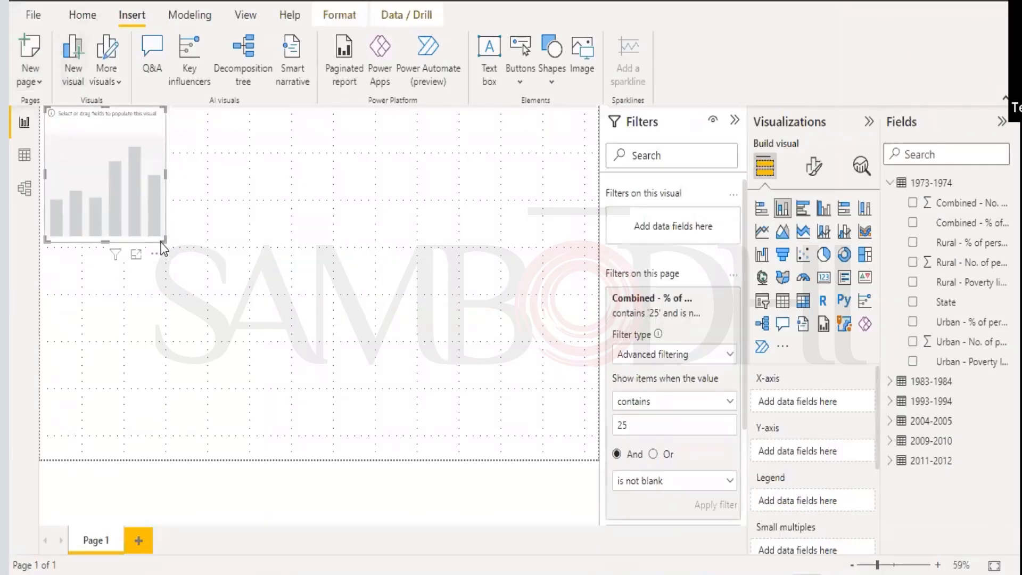
{"action": "left_click_drag", "start_coordinate": [163, 240], "coordinate": [477, 406]}
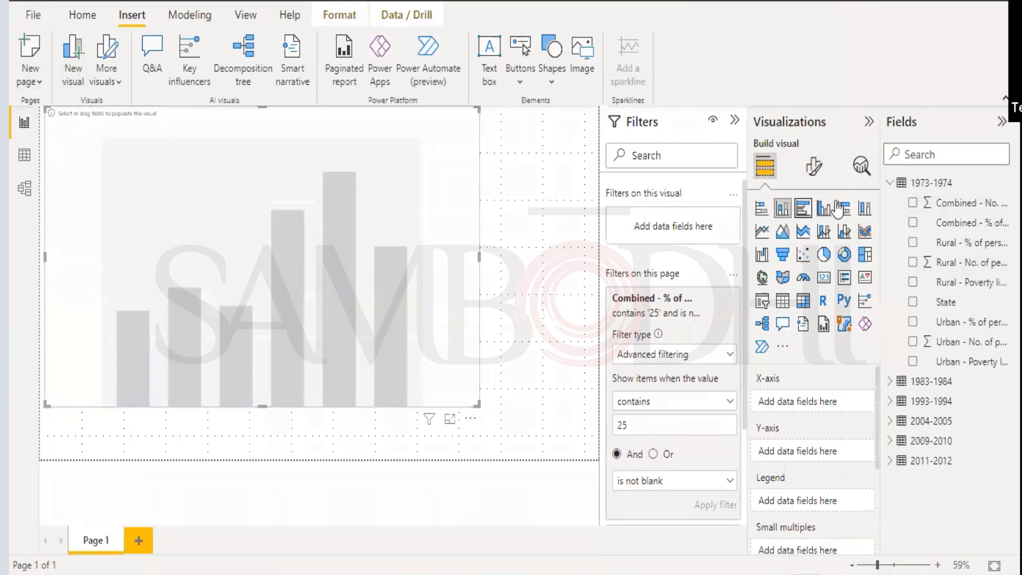
{"action": "left_click", "coordinate": [803, 208]}
{"action": "left_click", "coordinate": [913, 223]}
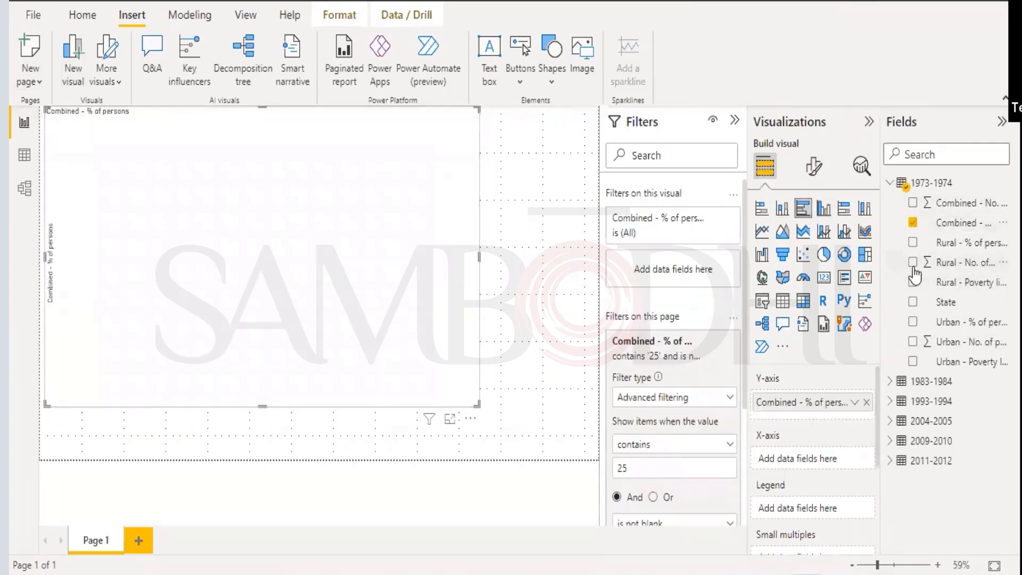
{"action": "key", "text": "Delete"}
Insert an empty column chart visual on Page 1 and remove the page filter on the Combined - % of persons field
{"action": "left_click", "coordinate": [80, 81]}
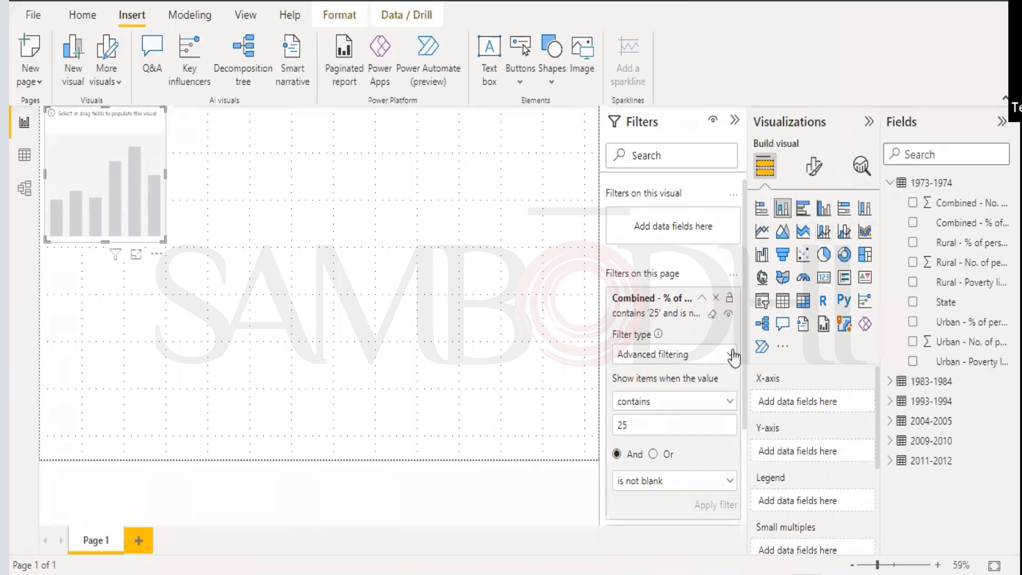
{"action": "left_click", "coordinate": [724, 298]}
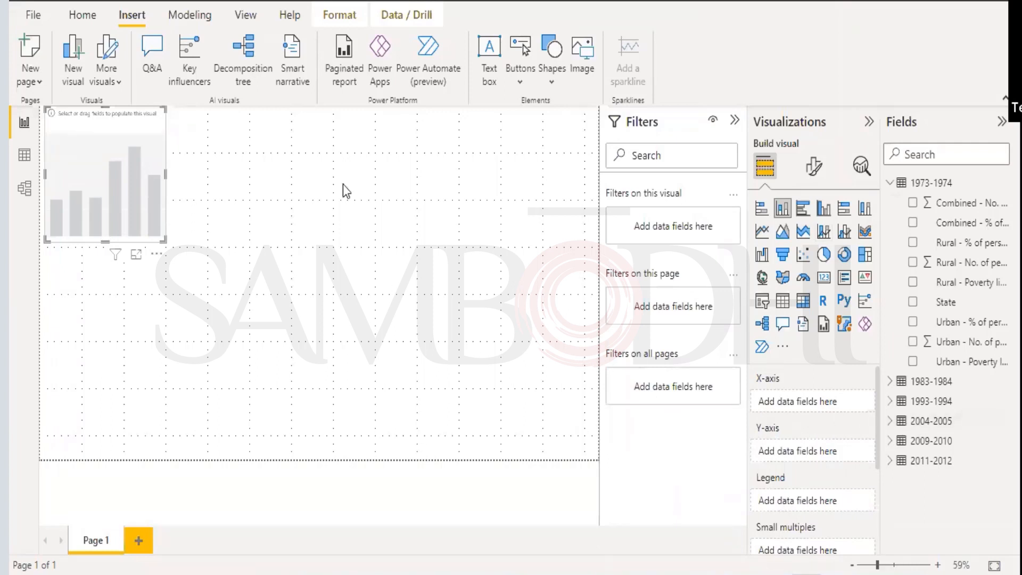
{"action": "left_click", "coordinate": [306, 170]}
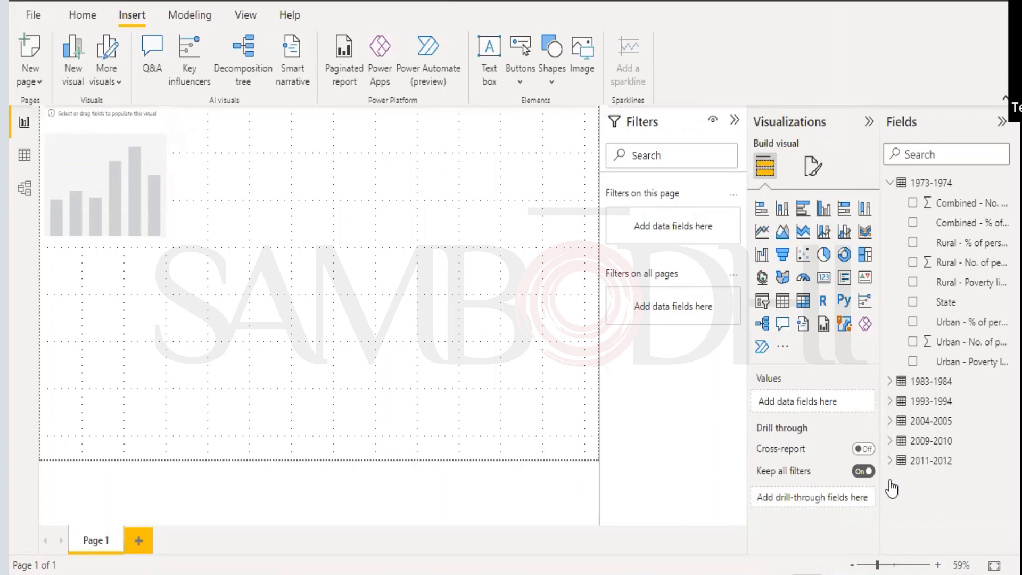
Check the sources offered for more visuals and insert an empty text box below the chart placeholder
{"action": "left_click", "coordinate": [116, 80]}
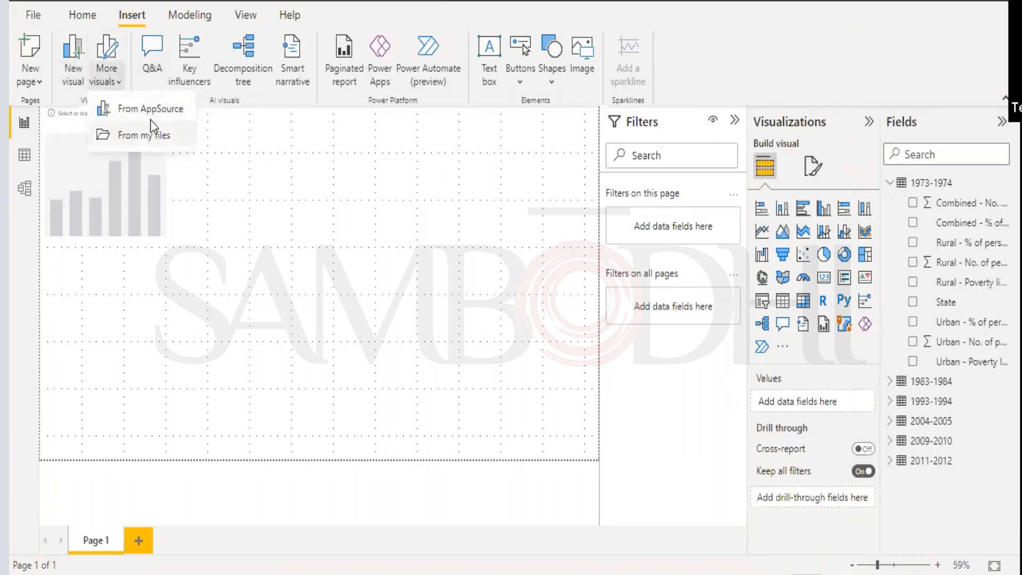
{"action": "left_click", "coordinate": [468, 281]}
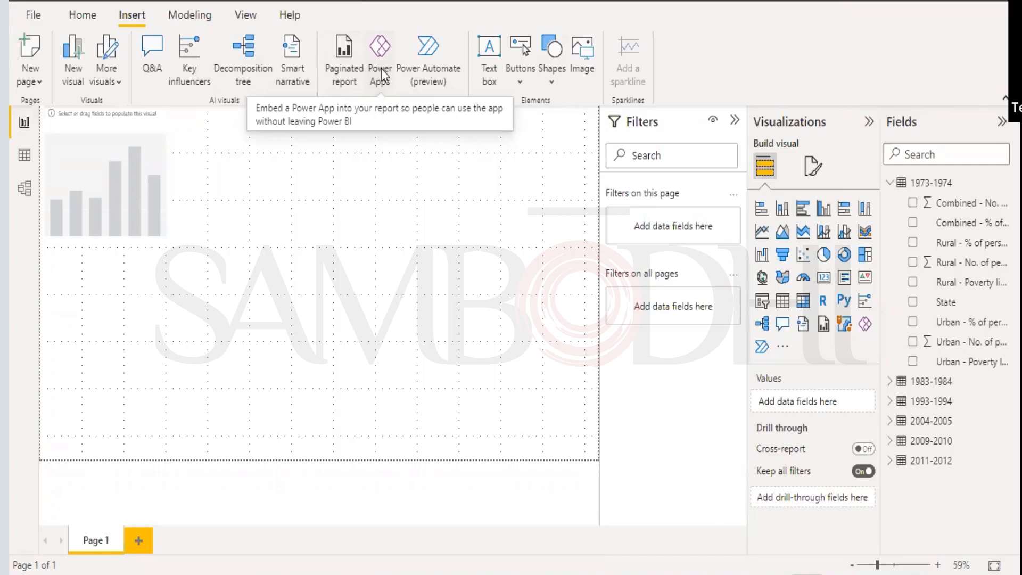
{"action": "left_click", "coordinate": [493, 45]}
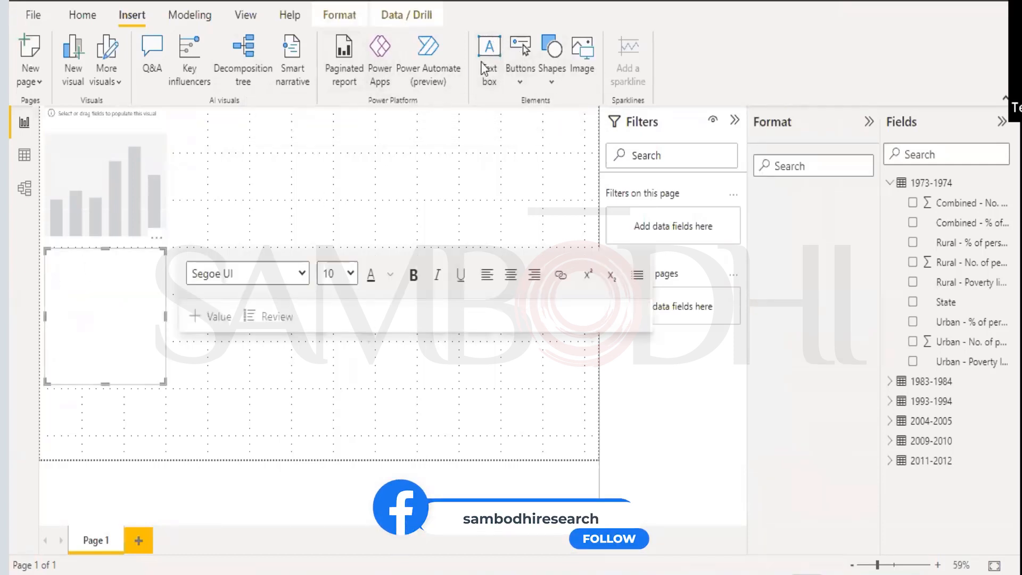
Enter "Hello and welcome to the Power BI session" in the text box and set the text's font size to 14
{"action": "left_click", "coordinate": [100, 273]}
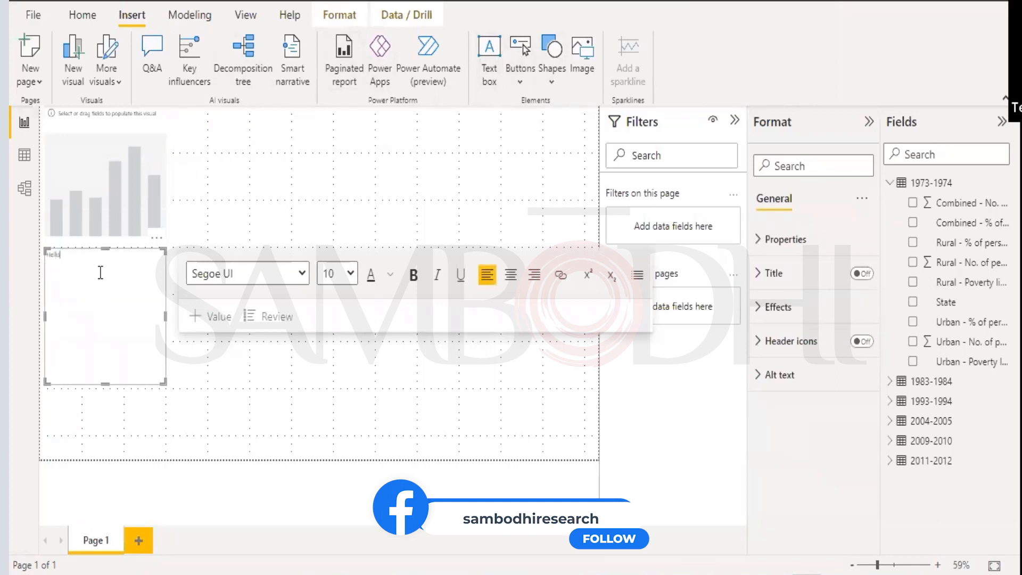
{"action": "type", "text": "Hello and welcome to the Power BI session"}
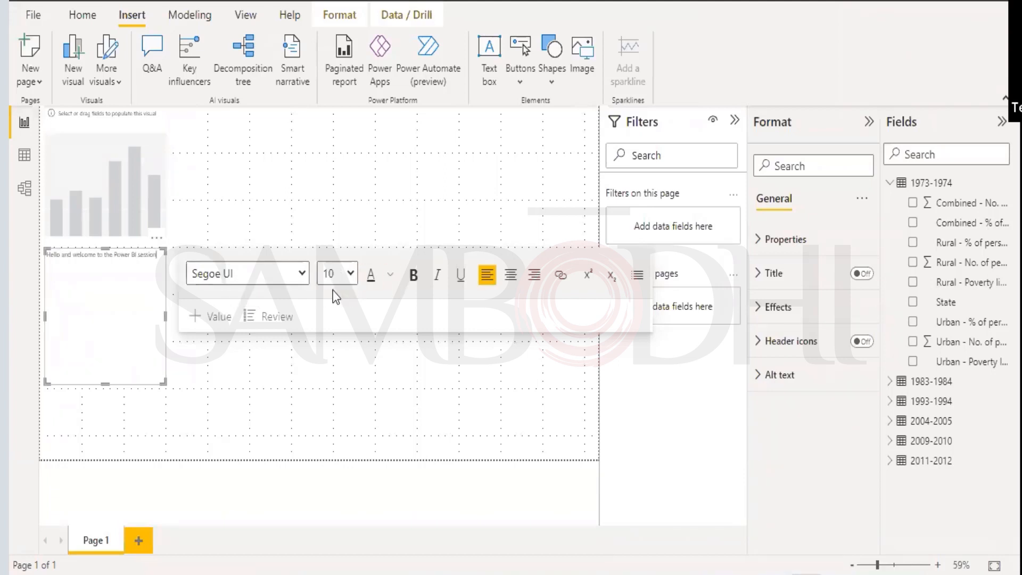
{"action": "left_click", "coordinate": [350, 276]}
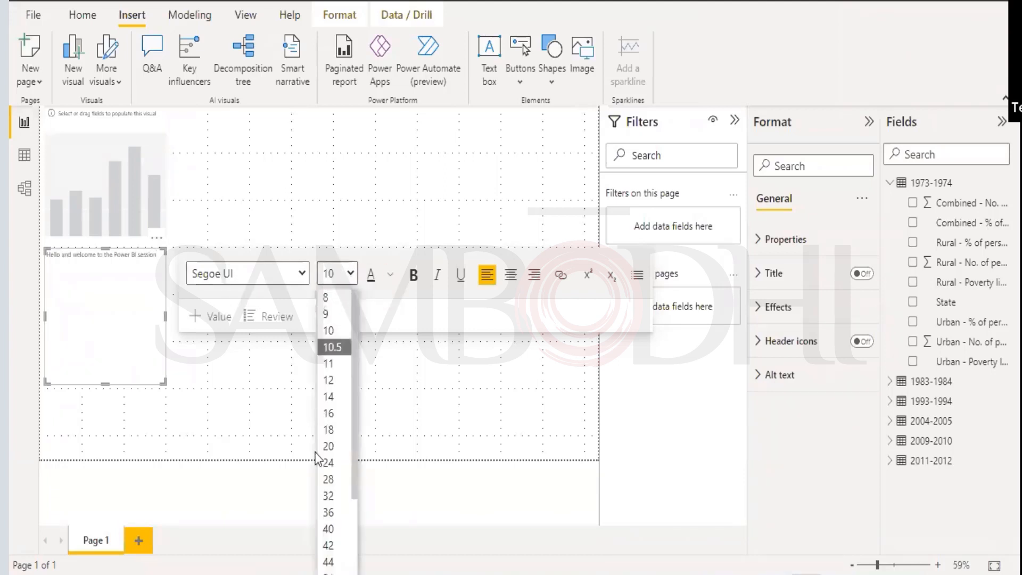
{"action": "left_click", "coordinate": [337, 398]}
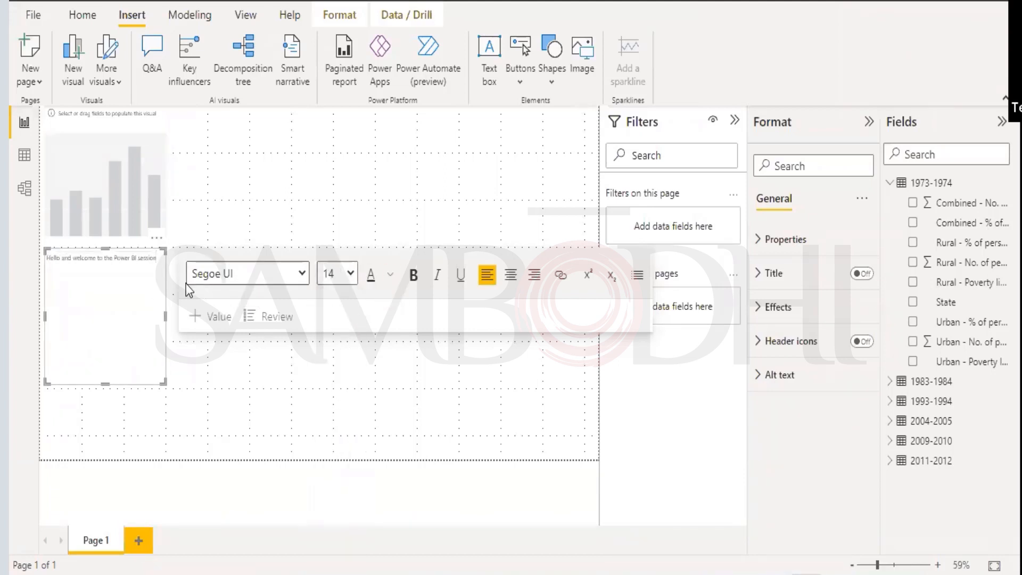
{"action": "left_click_drag", "start_coordinate": [157, 257], "coordinate": [35, 253]}
{"action": "left_click", "coordinate": [337, 273]}
{"action": "type", "text": "10"}
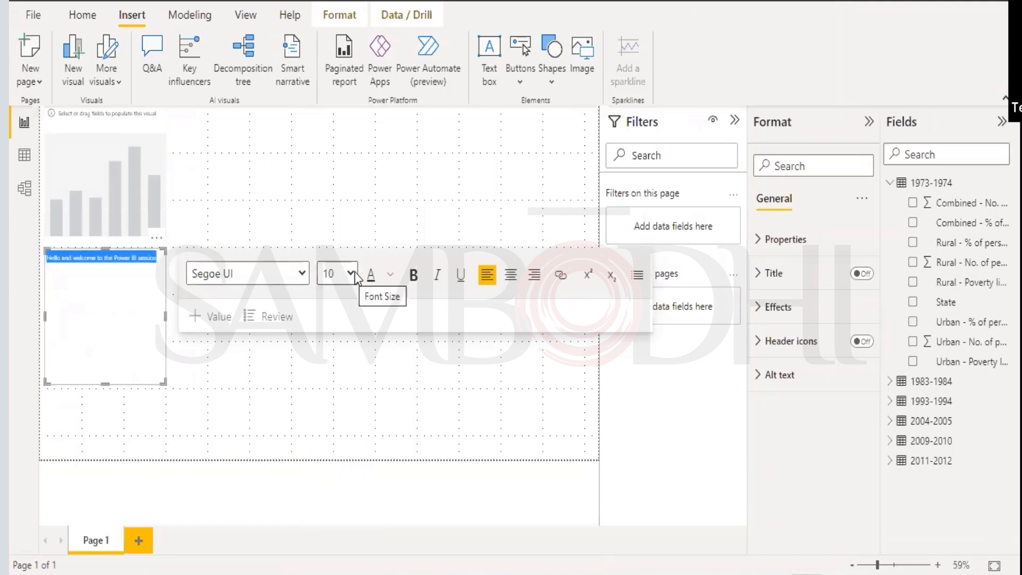
{"action": "left_click", "coordinate": [350, 273]}
{"action": "left_click", "coordinate": [347, 392]}
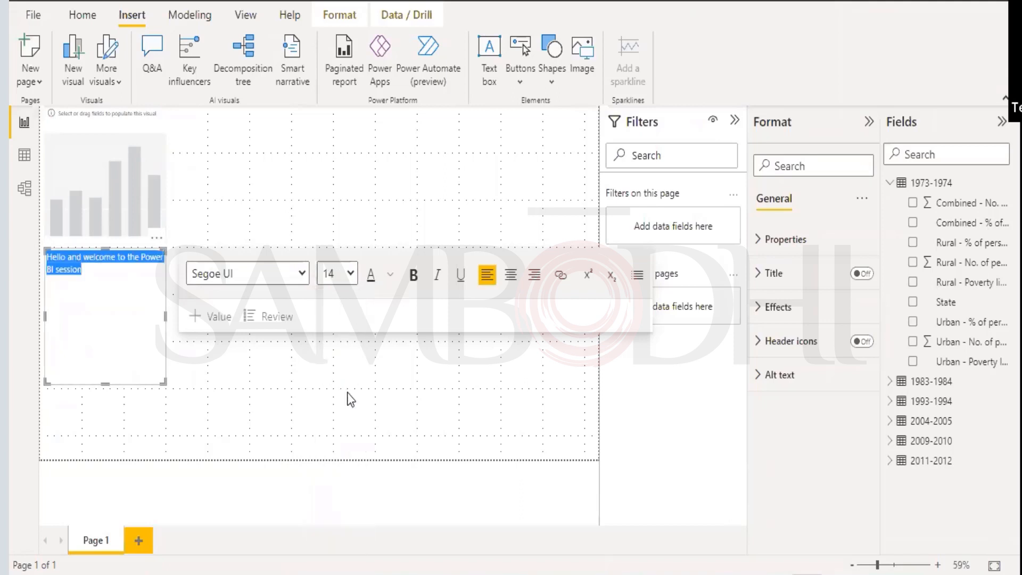
Enlarge the text box across most of the page width and format its text as Arial, bold, italic and underlined
{"action": "left_click_drag", "start_coordinate": [164, 382], "coordinate": [436, 402]}
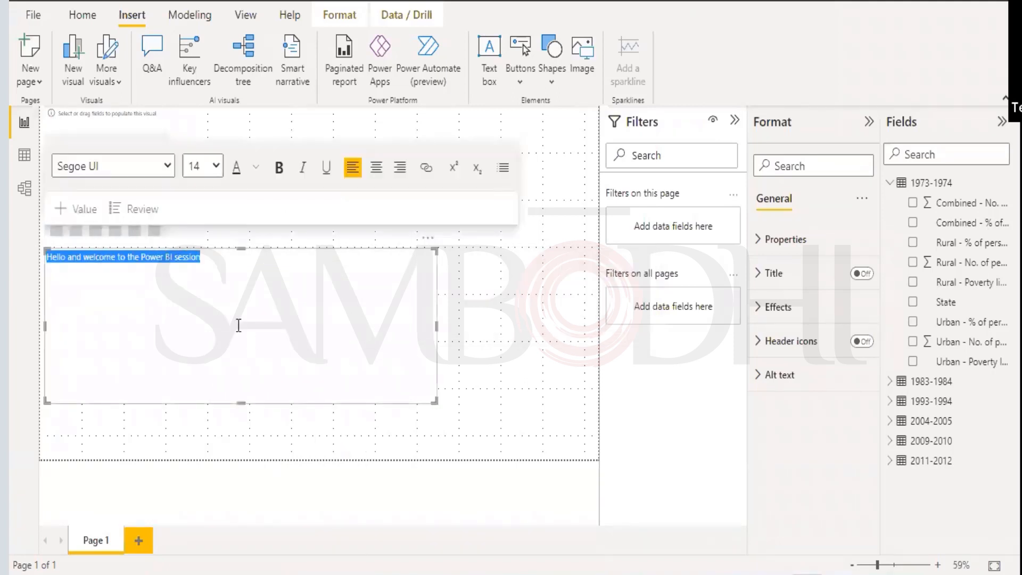
{"action": "left_click", "coordinate": [167, 166]}
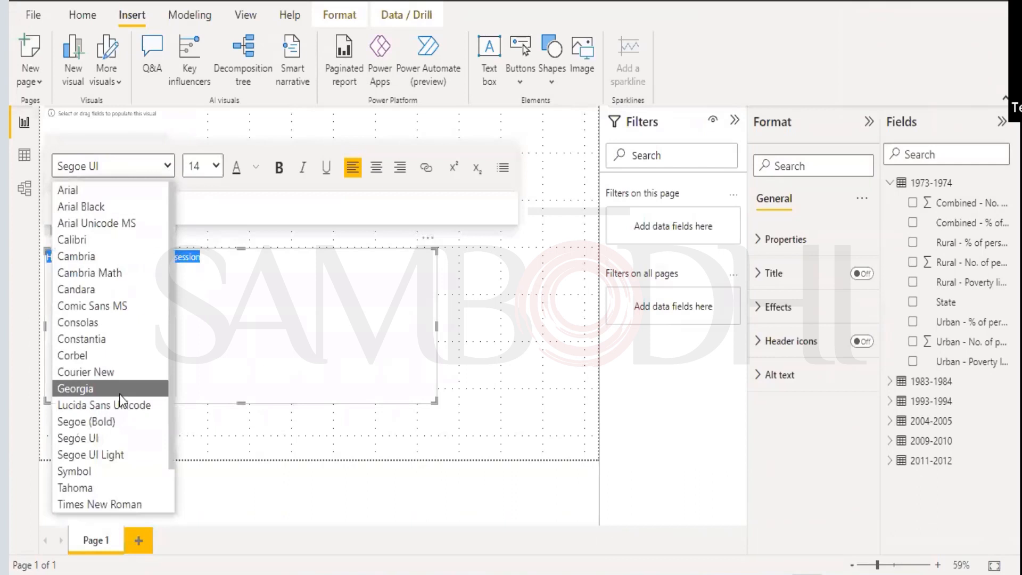
{"action": "left_click", "coordinate": [93, 189]}
{"action": "left_click", "coordinate": [278, 167]}
{"action": "left_click", "coordinate": [302, 167]}
{"action": "left_click", "coordinate": [327, 168]}
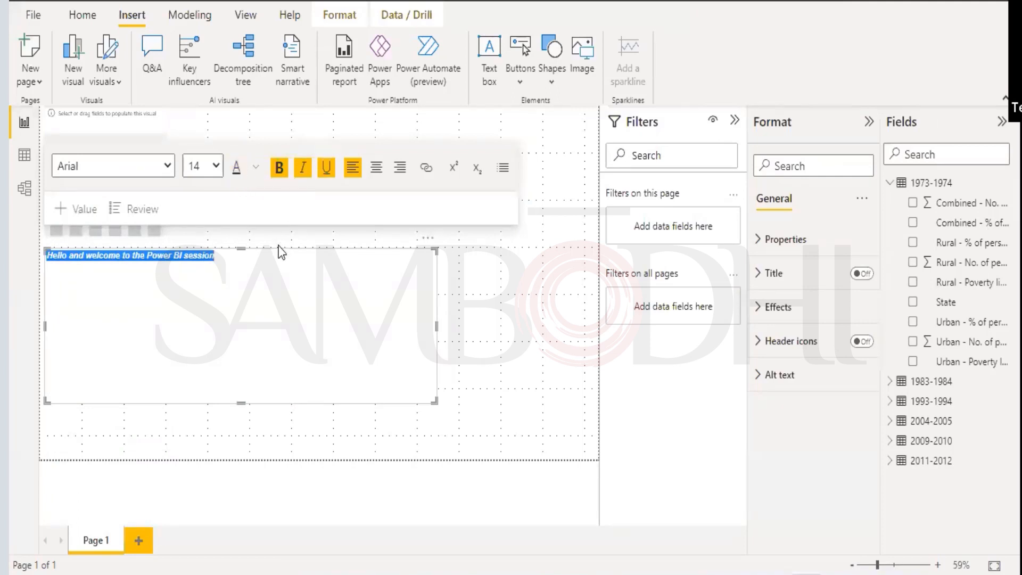
{"action": "left_click", "coordinate": [321, 309]}
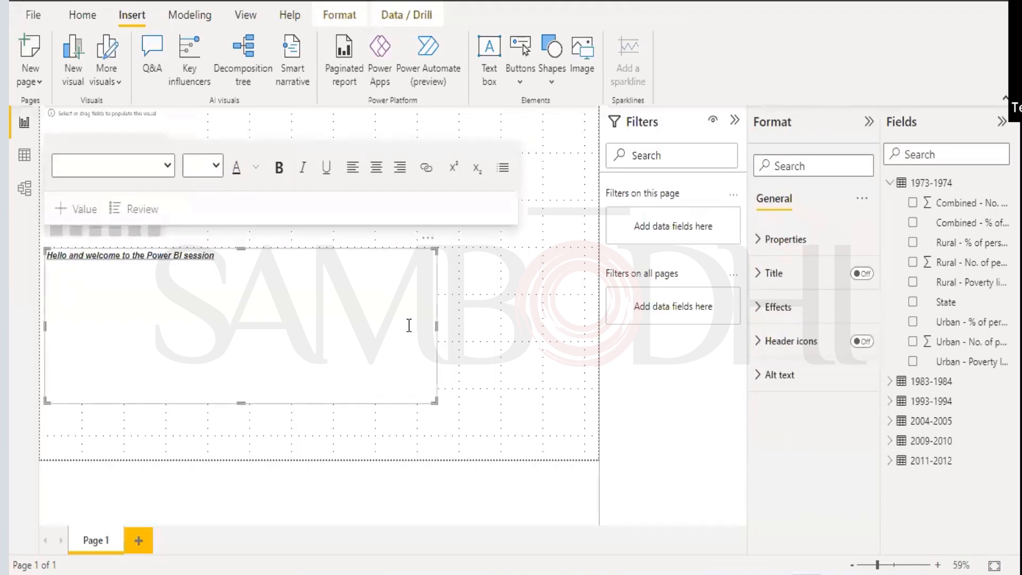
{"action": "left_click", "coordinate": [515, 334]}
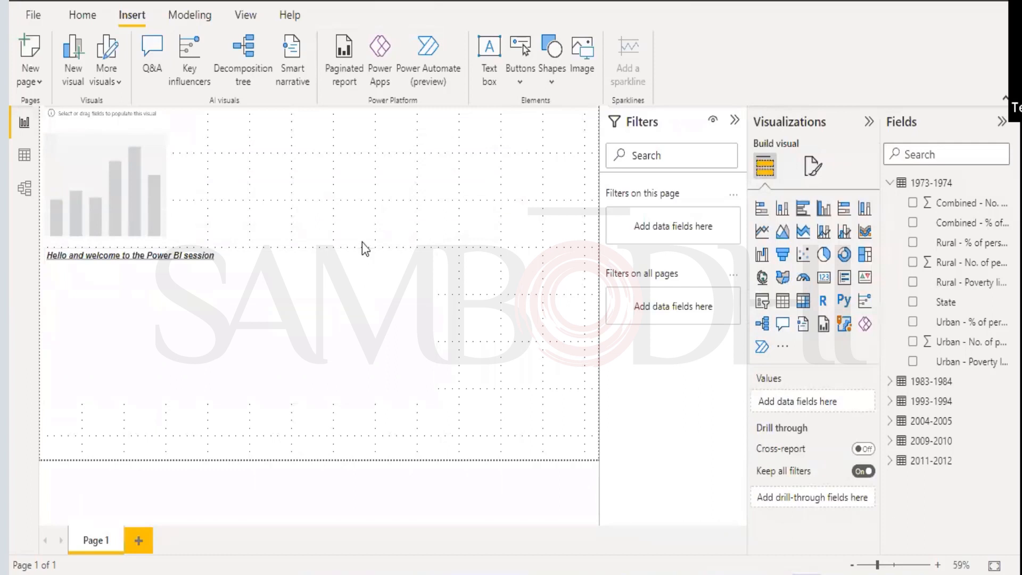
Remove the welcome text box from Page 1
{"action": "left_click", "coordinate": [423, 266]}
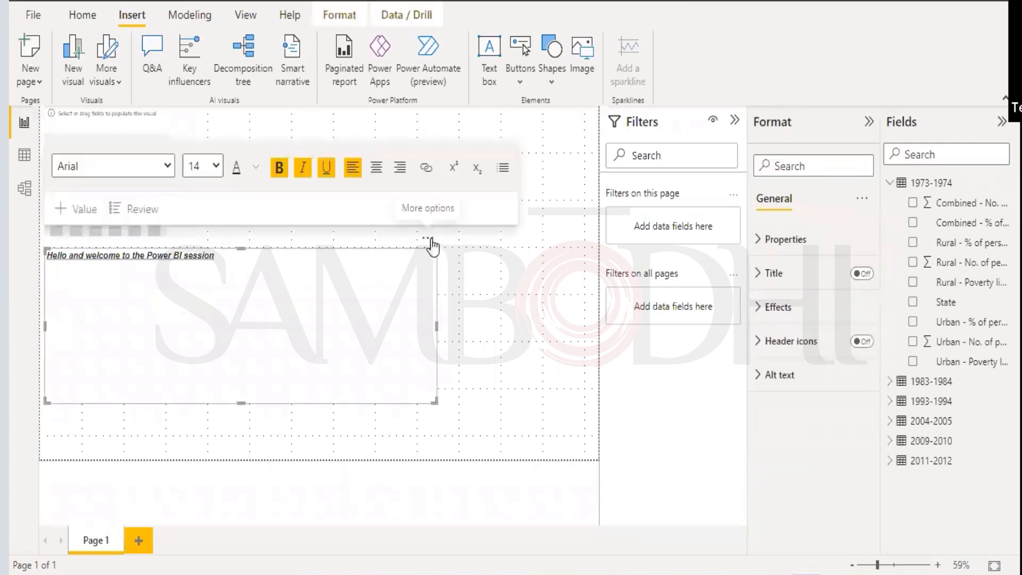
{"action": "left_click", "coordinate": [427, 239]}
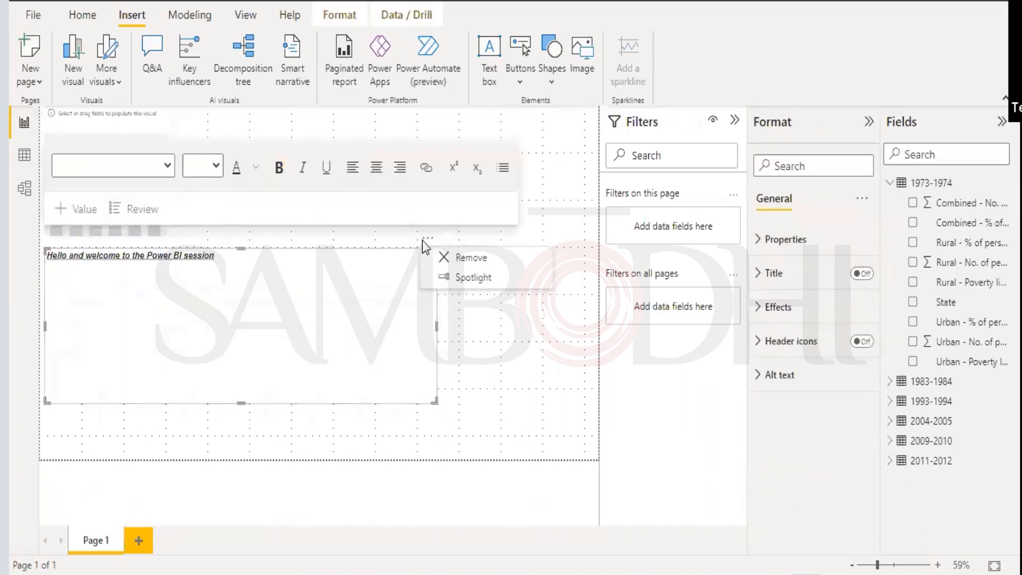
{"action": "left_click", "coordinate": [461, 259]}
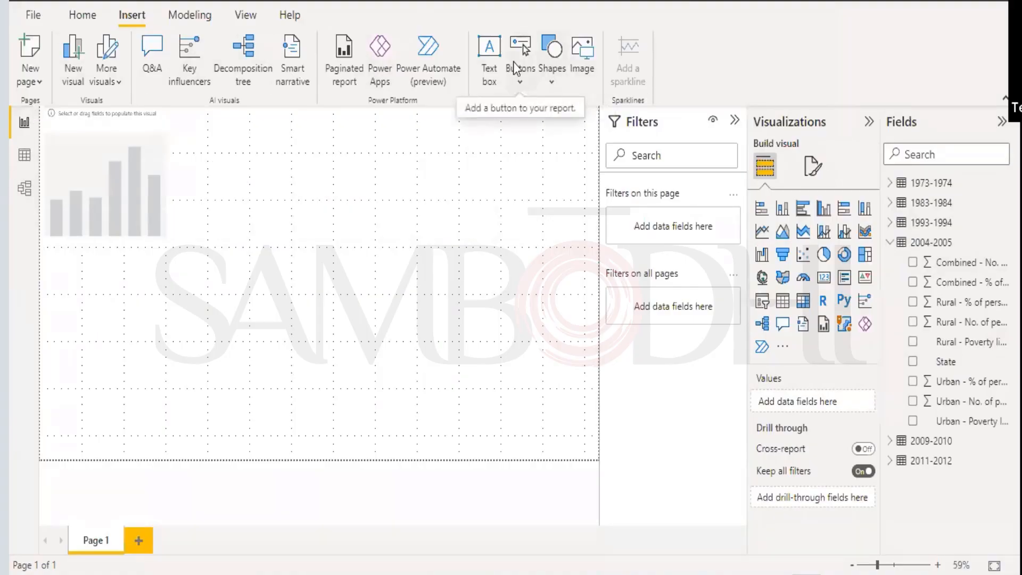
Insert an oval shape below the chart placeholder, widen it to about 1034, and move it to about horizontal 150, vertical 280
{"action": "left_click", "coordinate": [550, 83]}
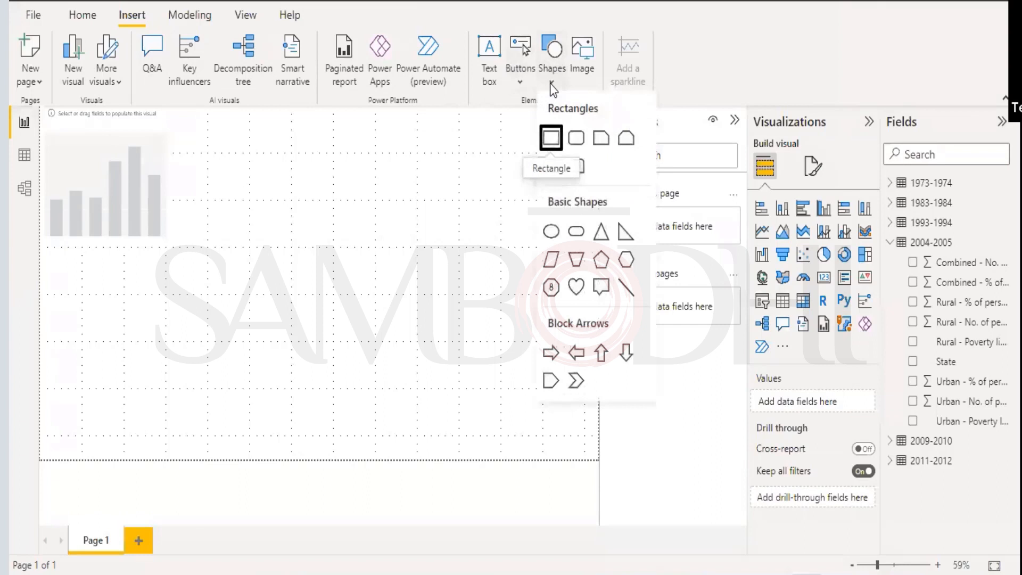
{"action": "left_click", "coordinate": [551, 233]}
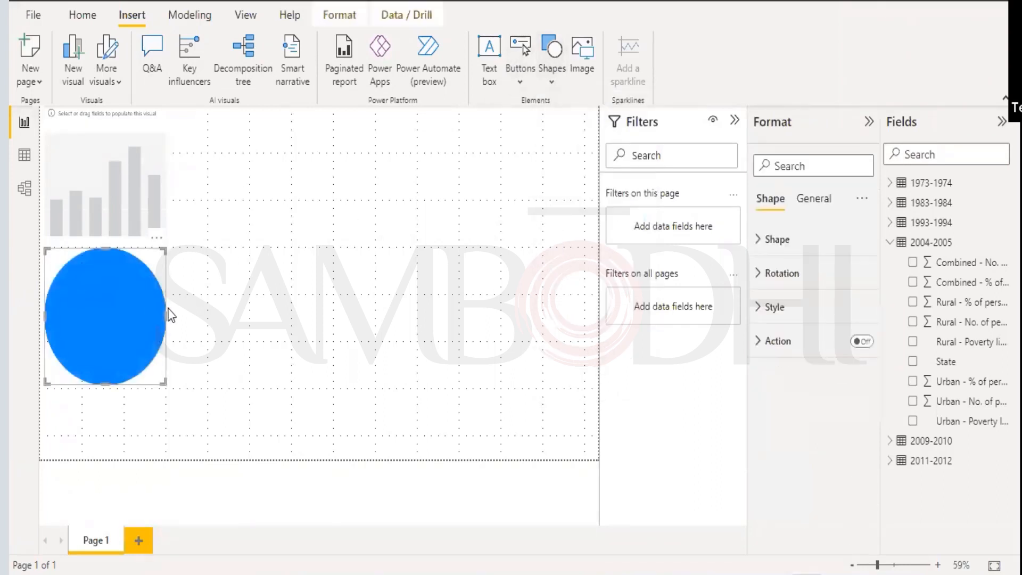
{"action": "left_click_drag", "start_coordinate": [166, 316], "coordinate": [490, 318]}
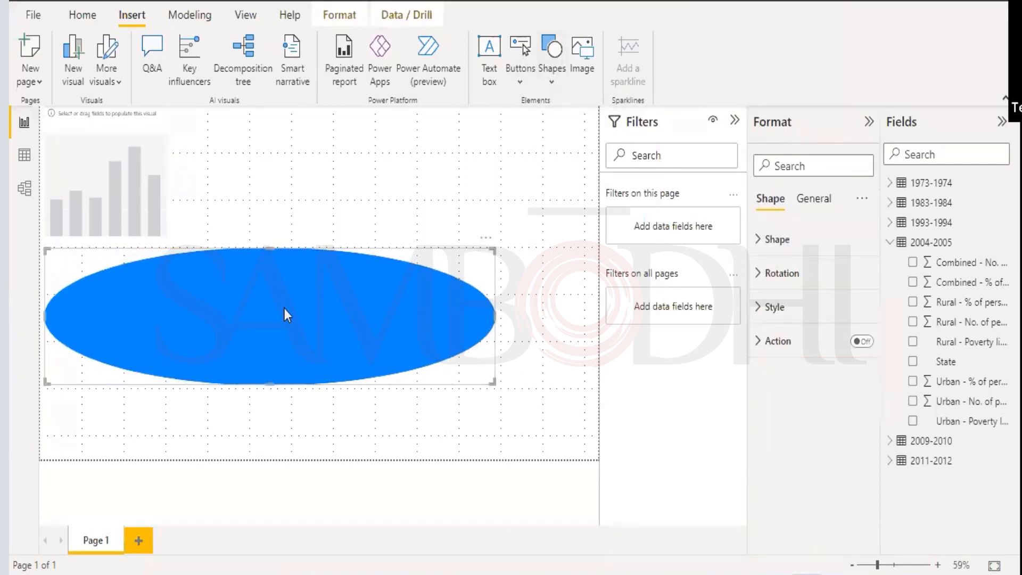
{"action": "left_click_drag", "start_coordinate": [278, 274], "coordinate": [336, 273]}
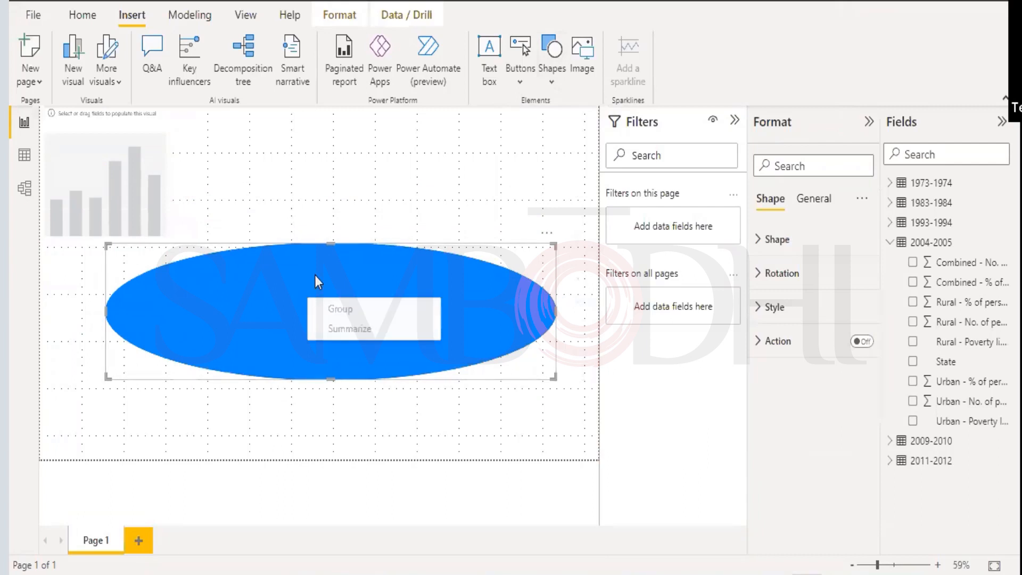
{"action": "left_click", "coordinate": [547, 233]}
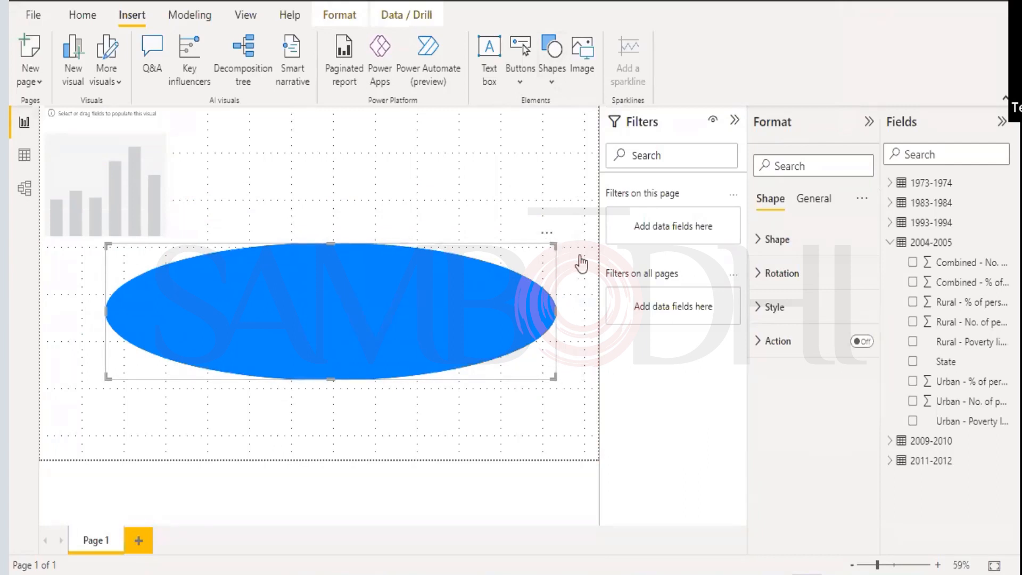
{"action": "left_click", "coordinate": [164, 314]}
Examine the oval's general size, position and advanced property settings
{"action": "left_click", "coordinate": [813, 202]}
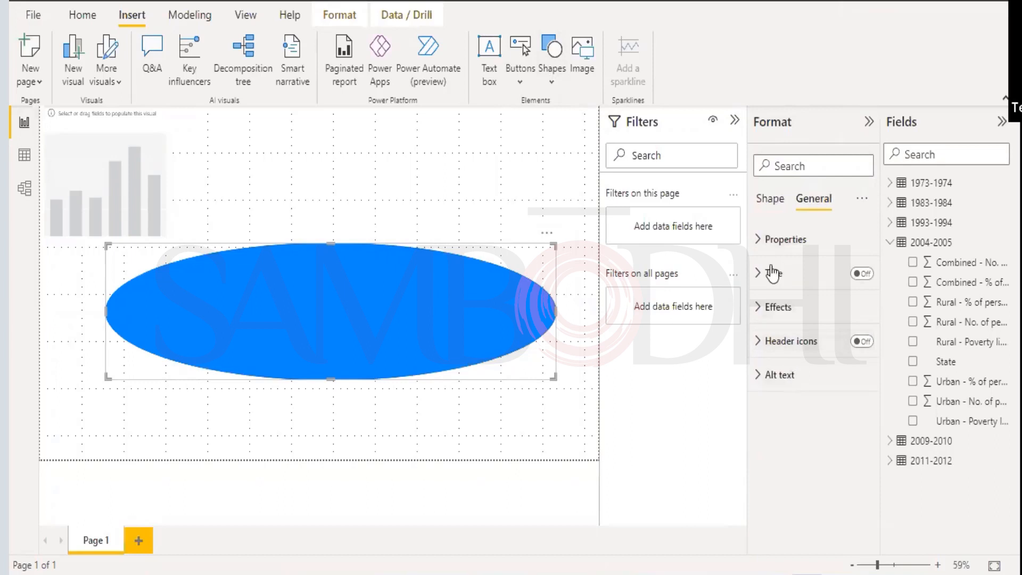
{"action": "left_click", "coordinate": [757, 241]}
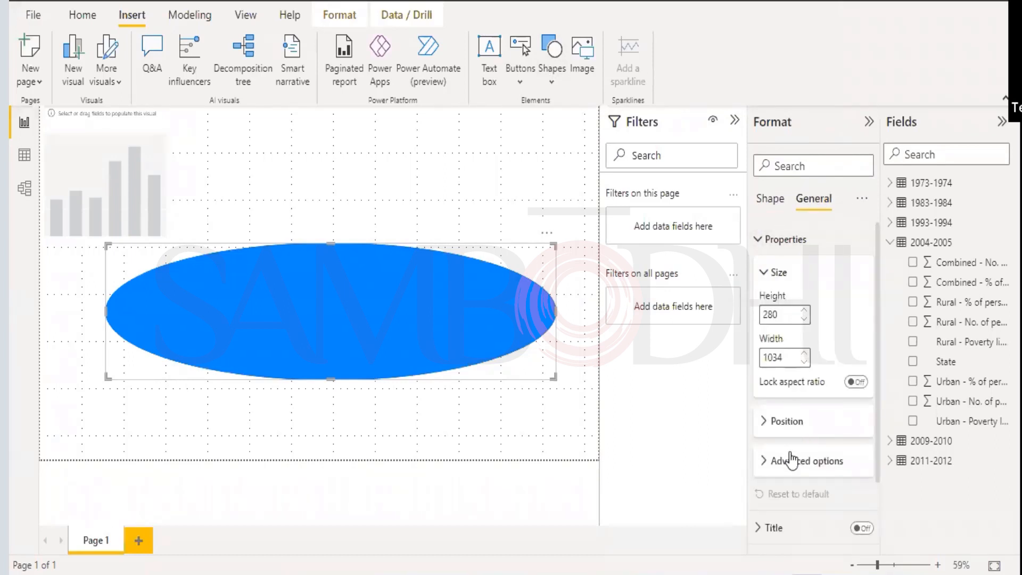
{"action": "left_click", "coordinate": [768, 425]}
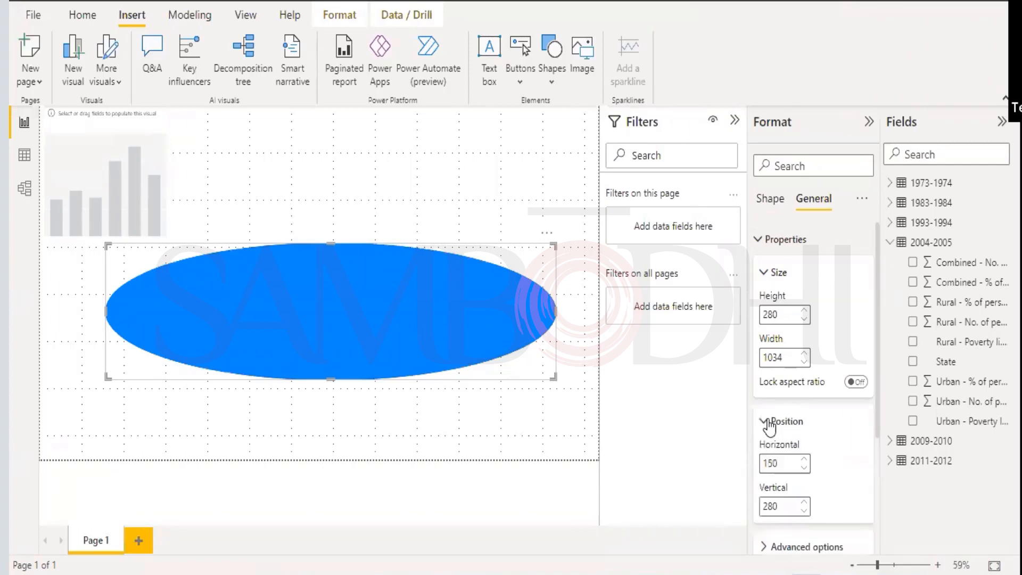
{"action": "left_click", "coordinate": [768, 426]}
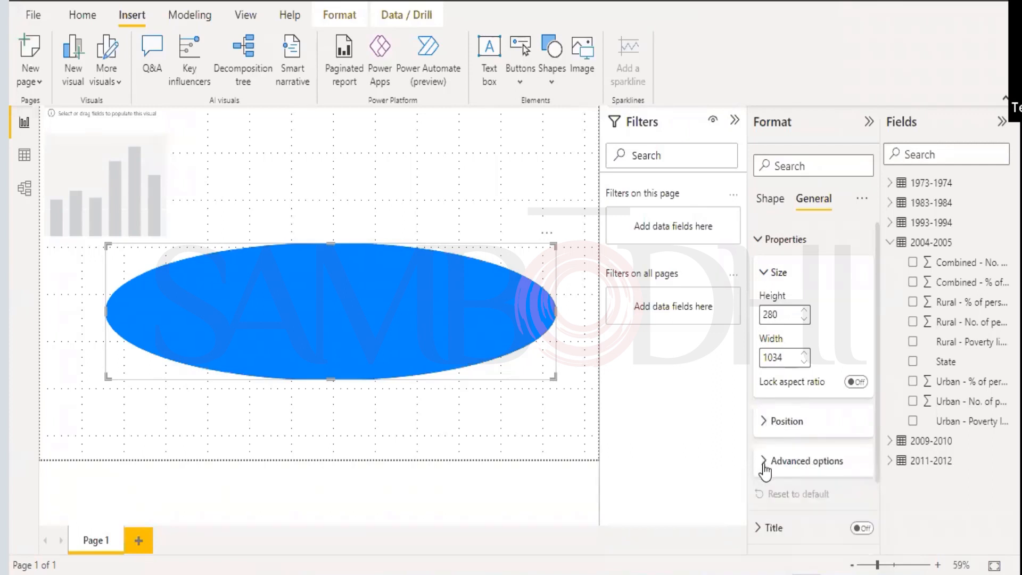
{"action": "left_click", "coordinate": [764, 464]}
{"action": "scroll", "coordinate": [760, 462], "scroll_direction": "down", "scroll_amount": 3}
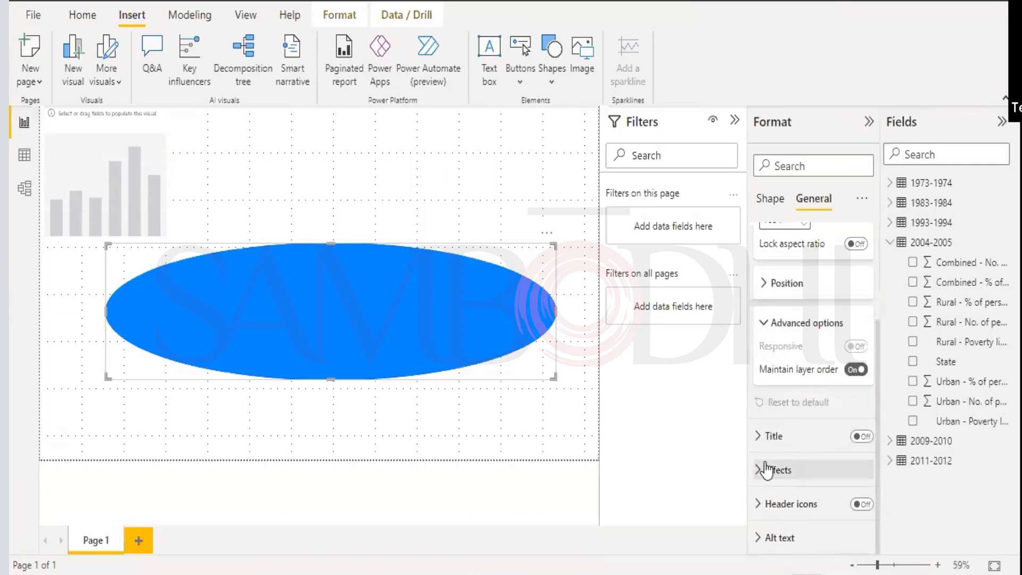
Turn on the oval's title to try its text options, and turn the title off again
{"action": "left_click", "coordinate": [759, 434]}
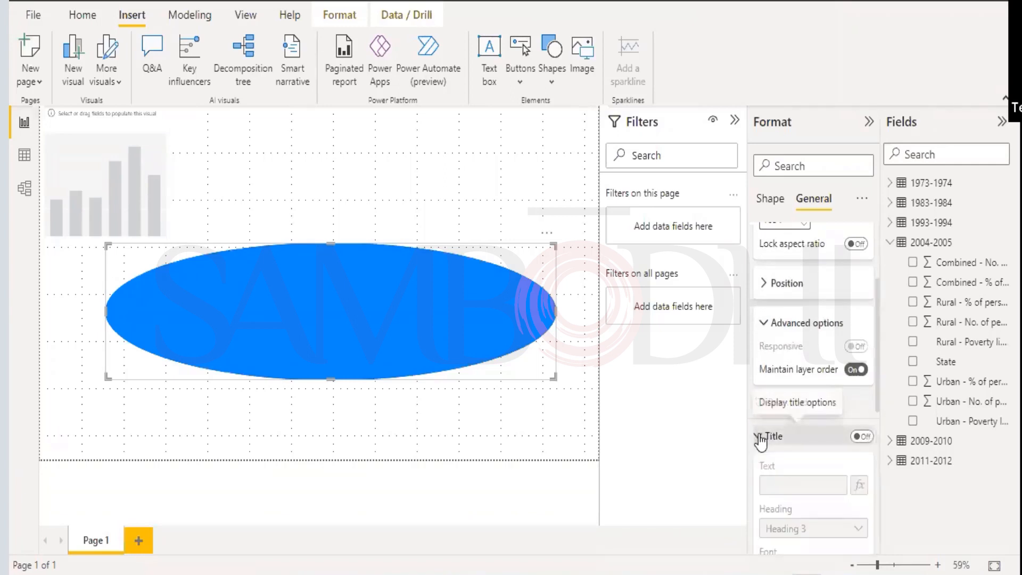
{"action": "scroll", "coordinate": [758, 432], "scroll_direction": "down", "scroll_amount": 2}
{"action": "left_click", "coordinate": [864, 340]}
{"action": "left_click", "coordinate": [797, 383]}
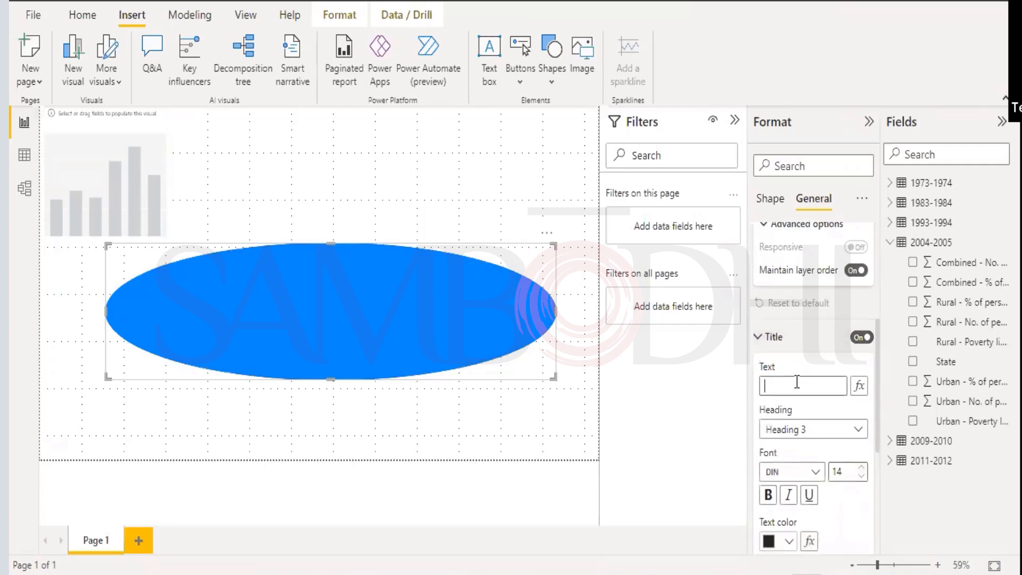
{"action": "left_click", "coordinate": [861, 337]}
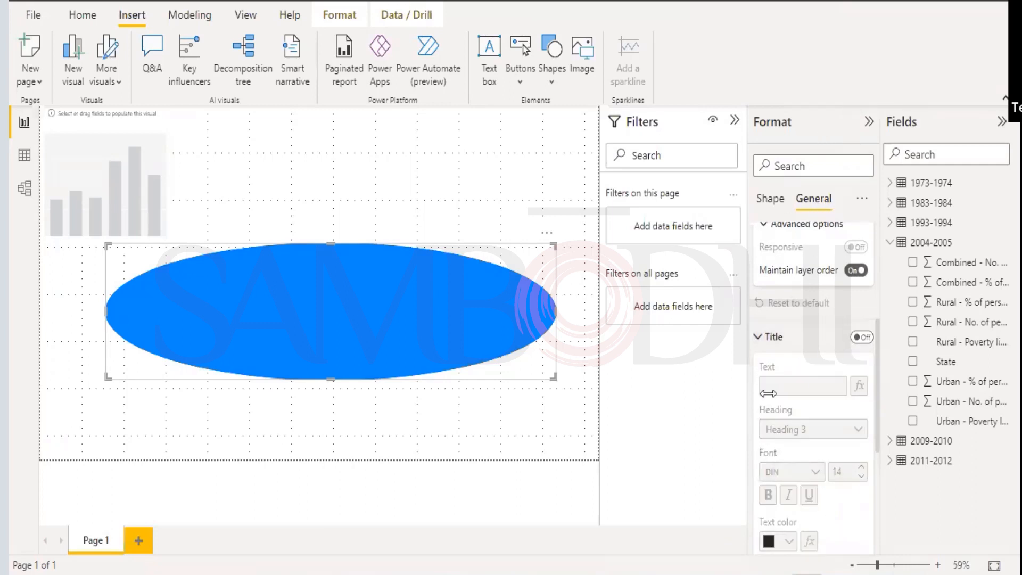
Delete the blue oval shape from Page 1
{"action": "left_click", "coordinate": [415, 412]}
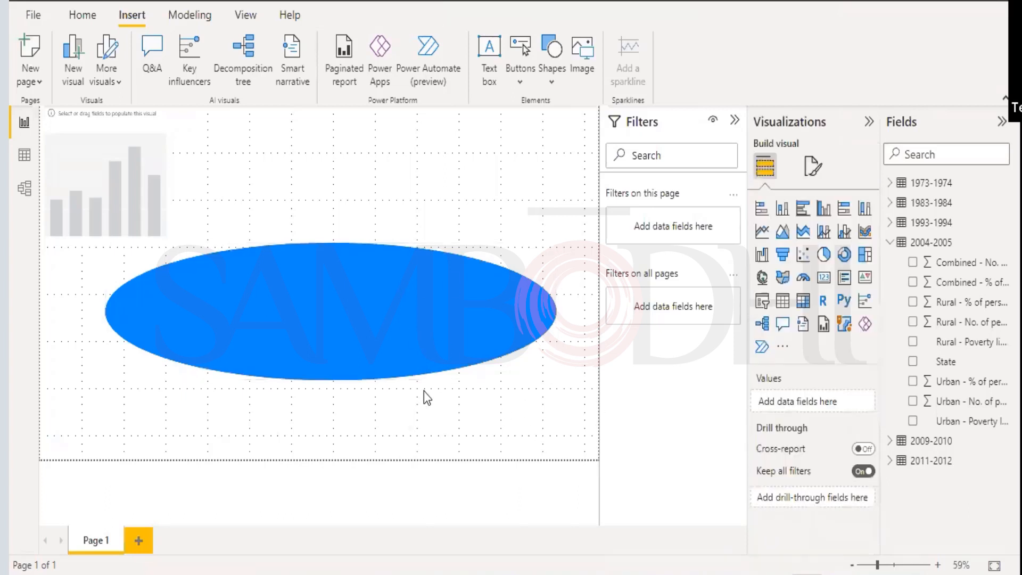
{"action": "left_click", "coordinate": [347, 306]}
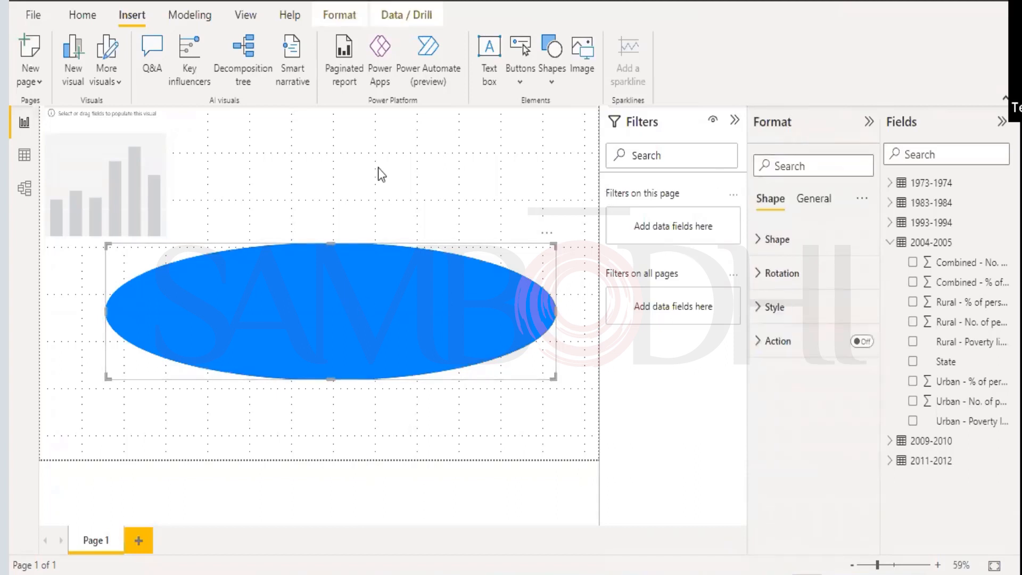
{"action": "left_click", "coordinate": [396, 147]}
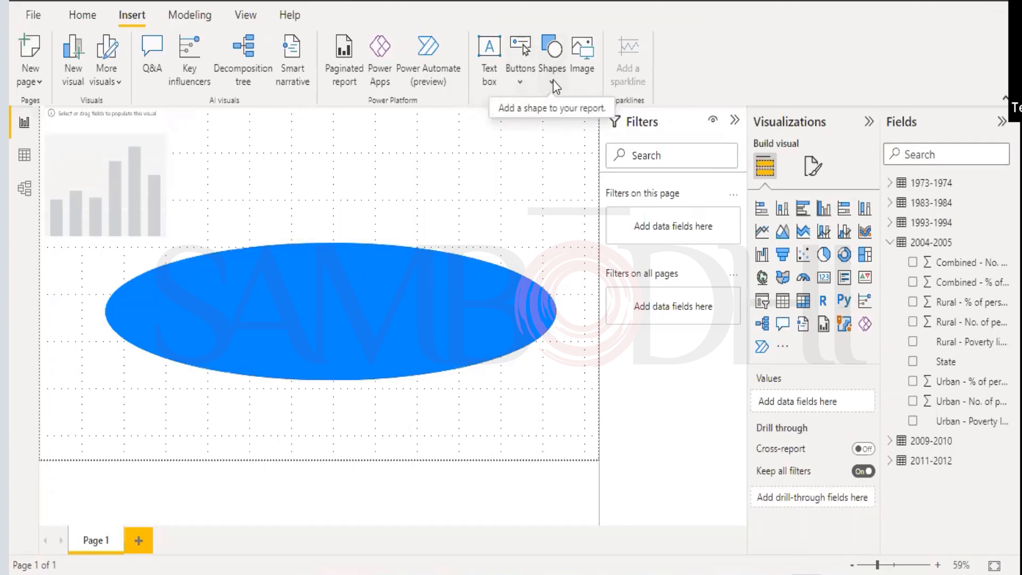
{"action": "left_click", "coordinate": [325, 321]}
{"action": "key", "text": "Delete"}
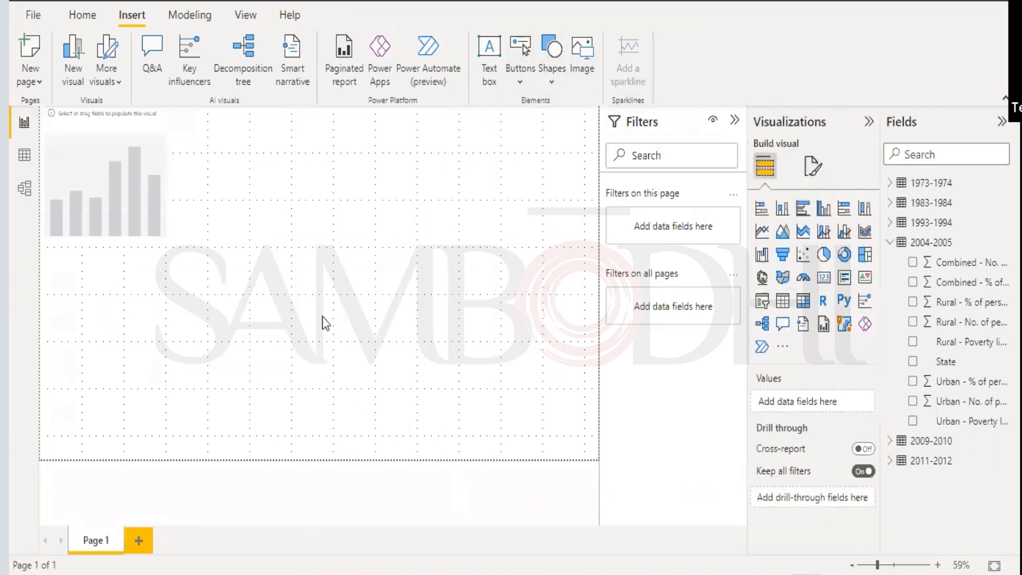
Insert the picture "Margins, EV and Price stories Industry analysis", place it beside the chart placeholder, and enlarge it down to the page's lower edge
{"action": "left_click", "coordinate": [583, 53]}
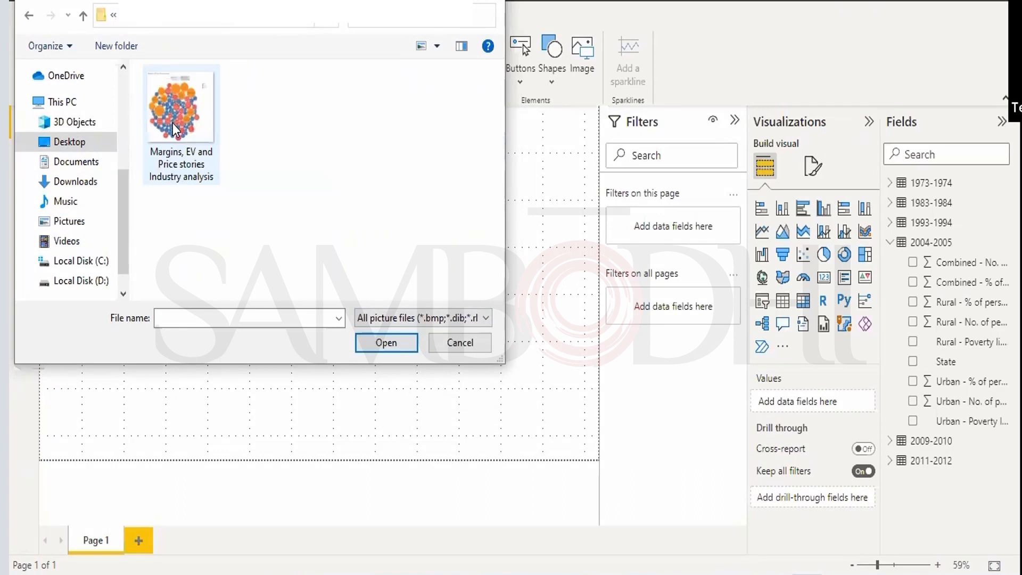
{"action": "double_click", "coordinate": [172, 123]}
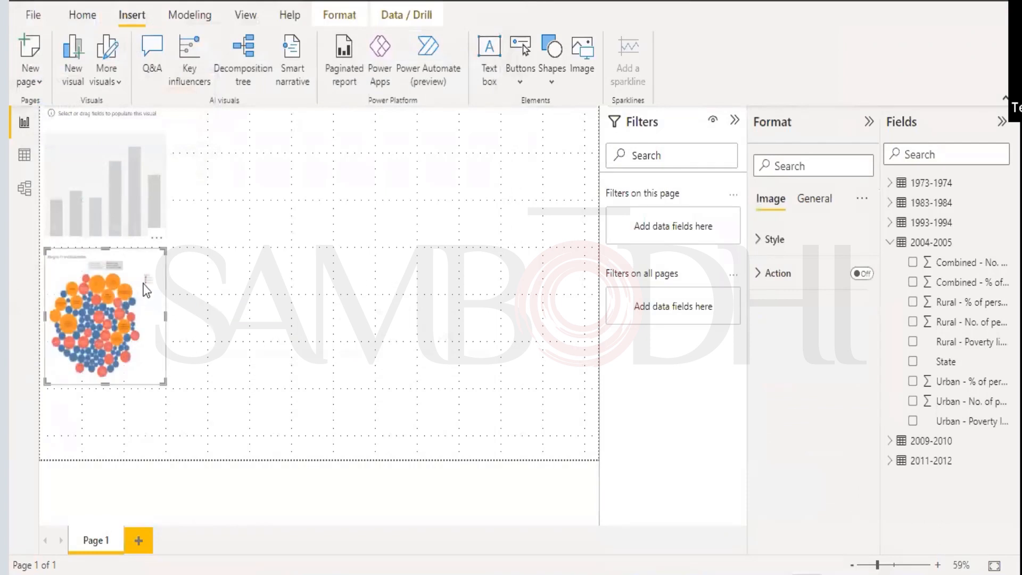
{"action": "left_click_drag", "start_coordinate": [144, 284], "coordinate": [251, 138]}
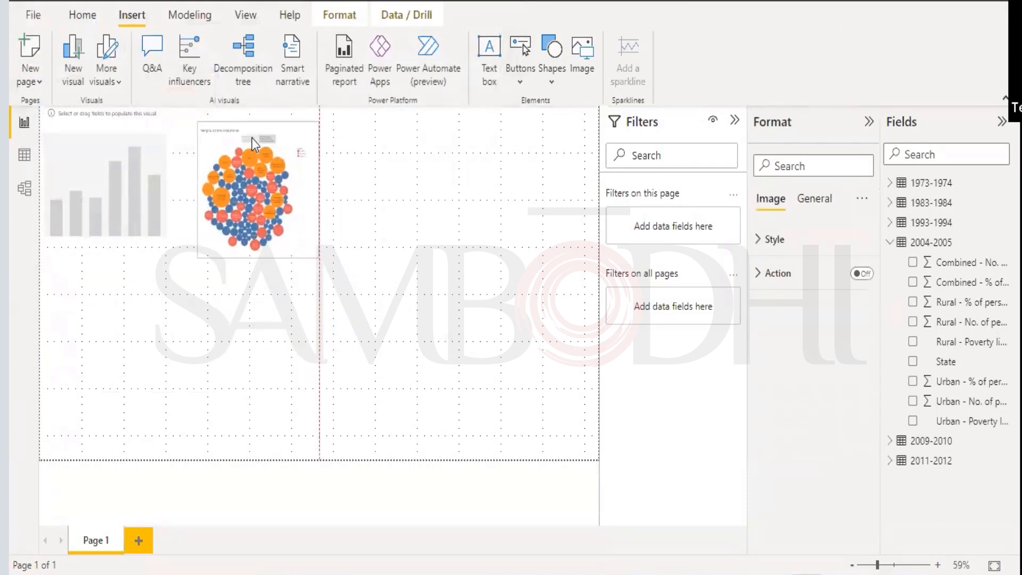
{"action": "left_click_drag", "start_coordinate": [317, 257], "coordinate": [593, 403]}
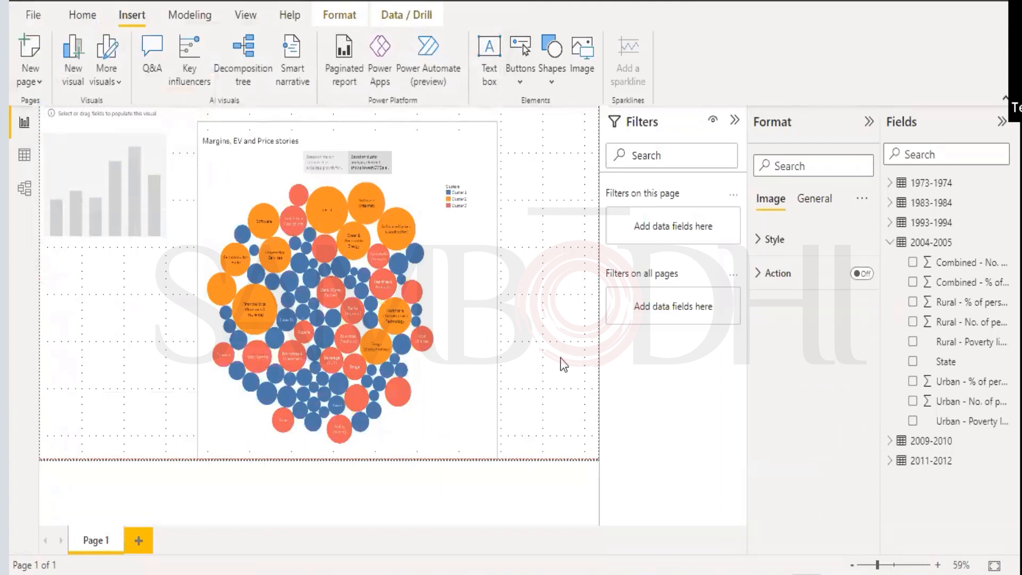
Shrink the "Margins, EV and Price stories" picture proportionally so it ends above the page's lower edge
{"action": "left_click", "coordinate": [456, 348]}
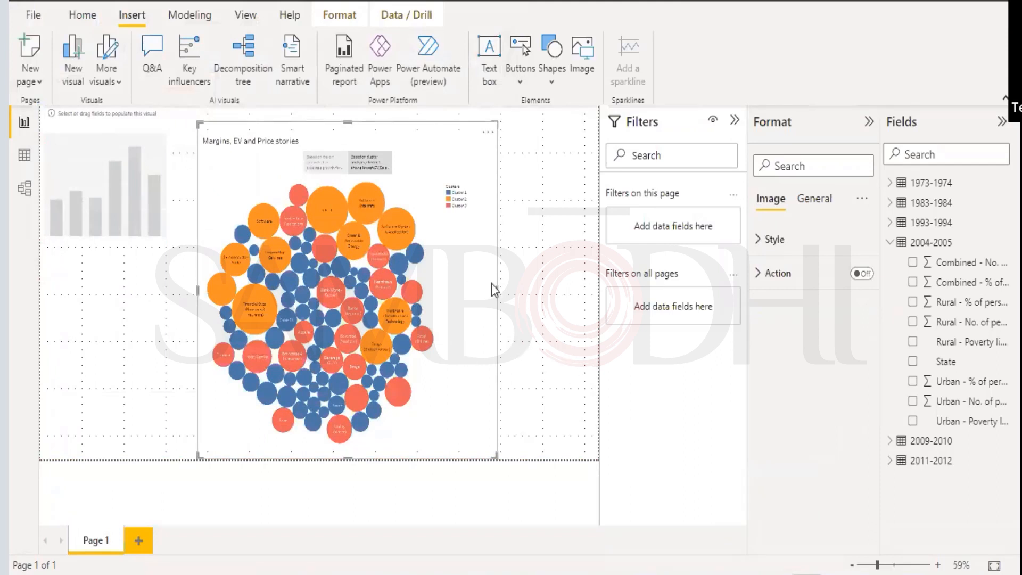
{"action": "left_click_drag", "start_coordinate": [496, 457], "coordinate": [445, 427]}
{"action": "left_click", "coordinate": [444, 421]}
{"action": "left_click", "coordinate": [516, 318]}
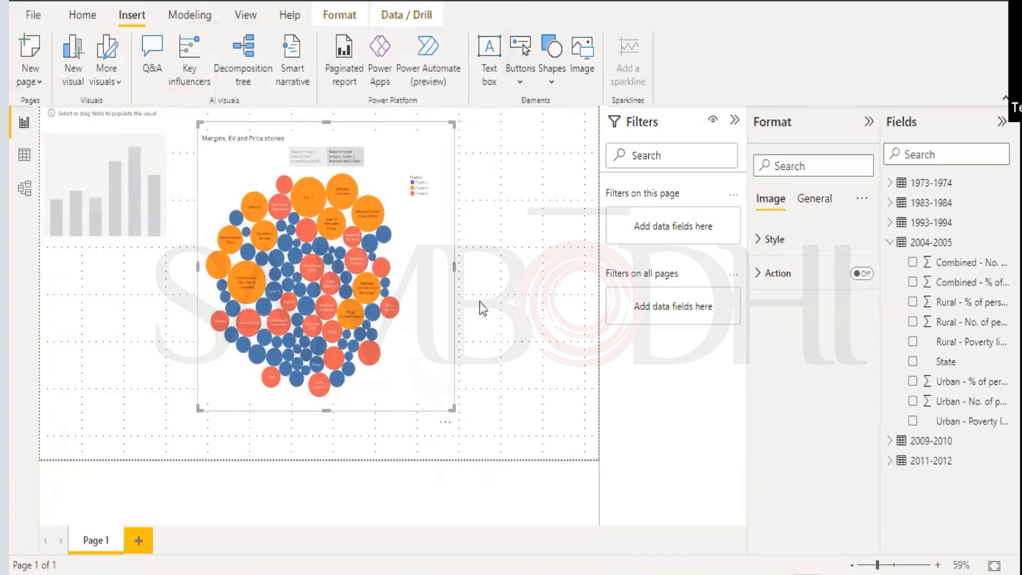
Delete the empty column chart placeholder and move the picture into the space it occupied on Page 1
{"action": "left_click", "coordinate": [91, 159]}
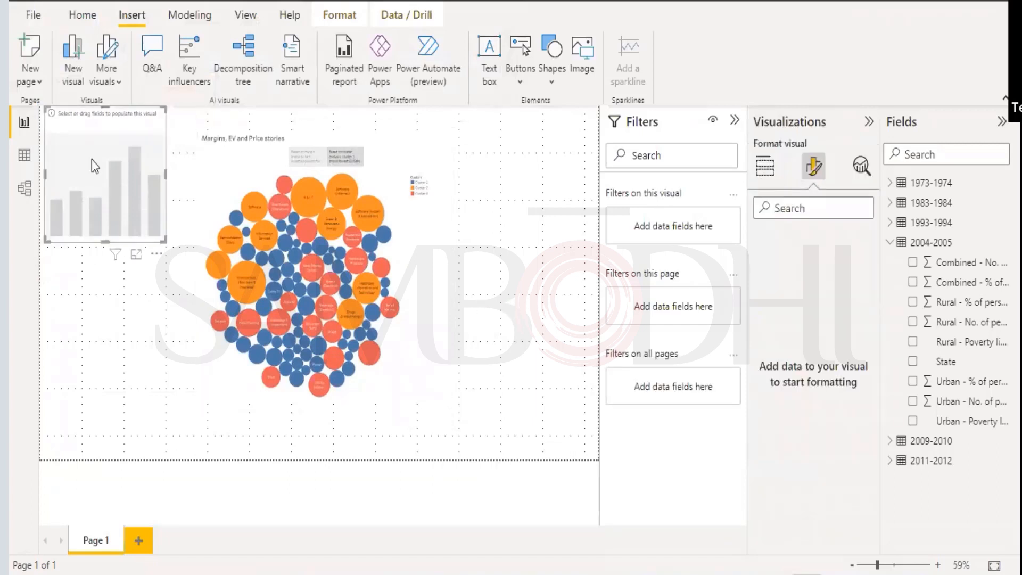
{"action": "key", "text": "Delete"}
{"action": "left_click_drag", "start_coordinate": [271, 180], "coordinate": [132, 176]}
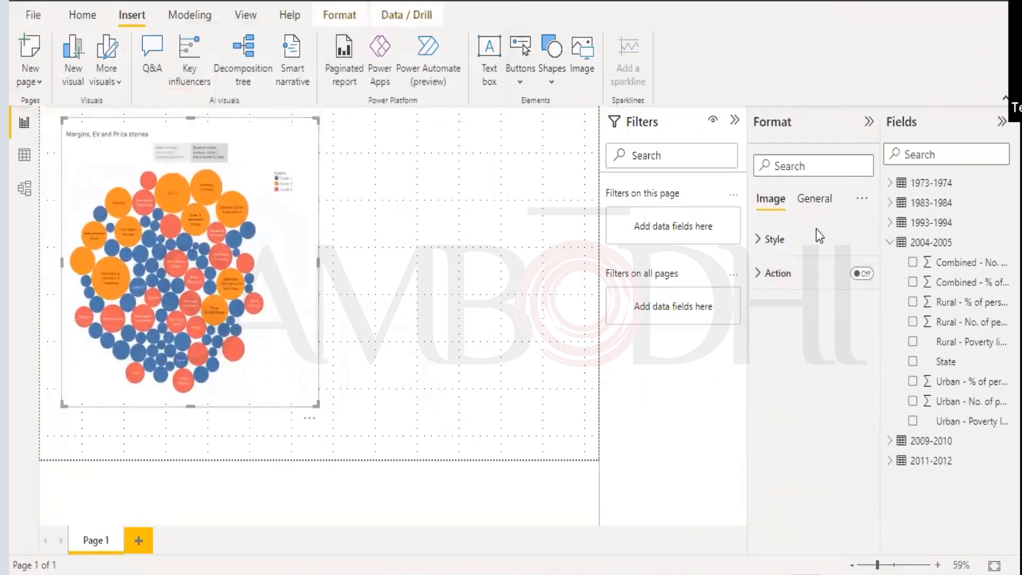
Try purple #893395 as the page's canvas background color, and replace it with the lightest tint of the bright blue theme color
{"action": "left_click", "coordinate": [509, 236]}
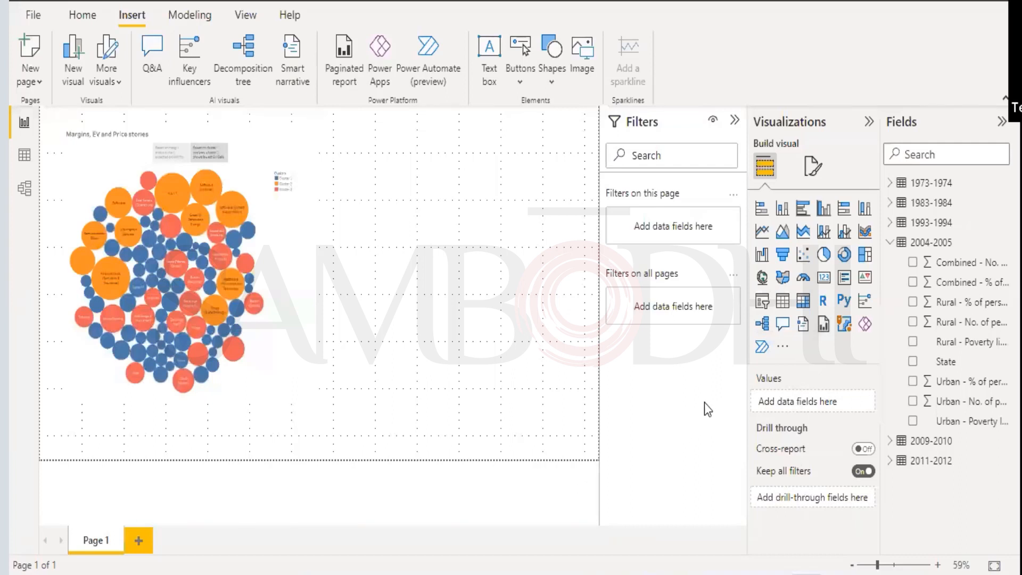
{"action": "left_click", "coordinate": [809, 169]}
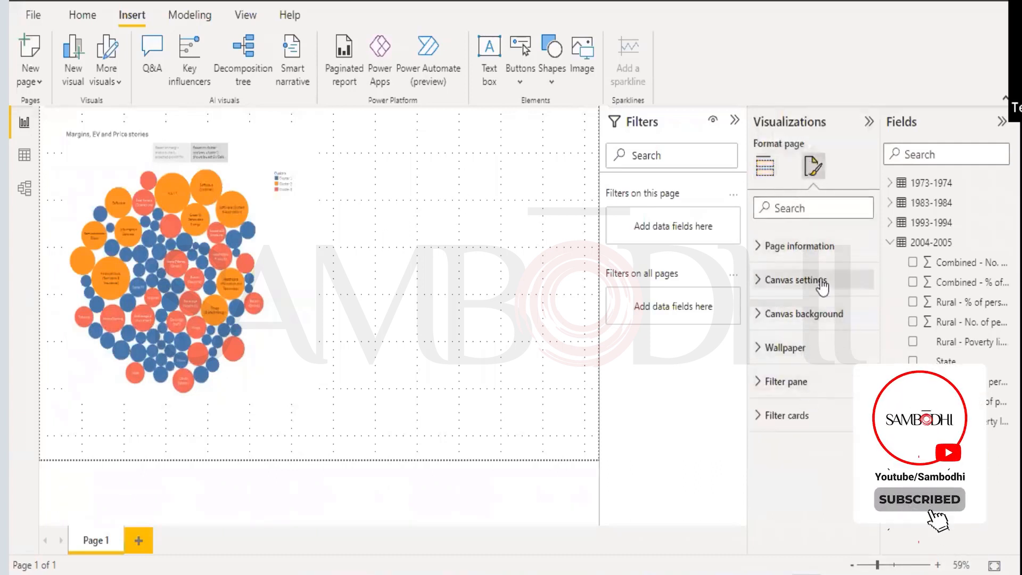
{"action": "left_click", "coordinate": [803, 314]}
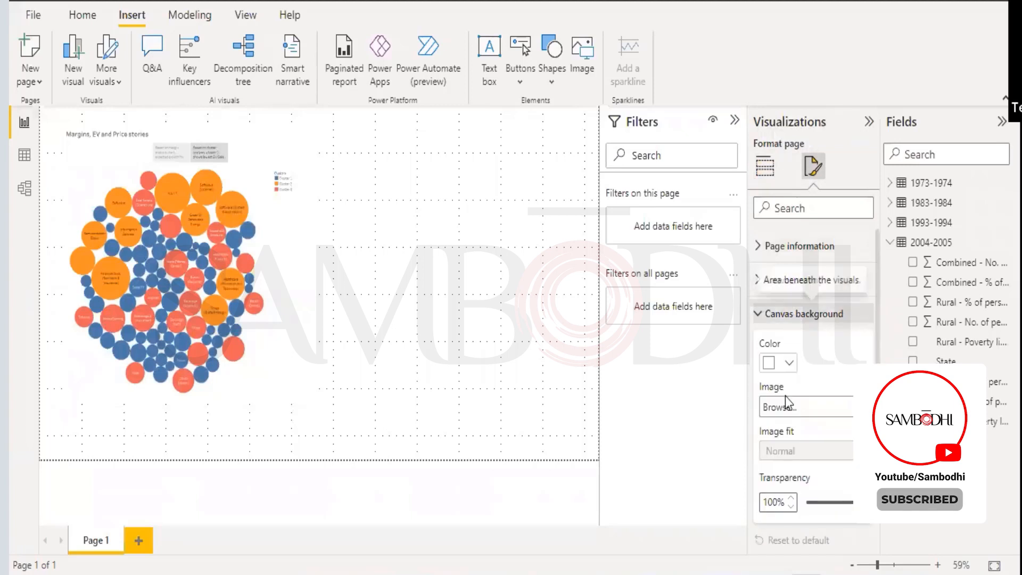
{"action": "left_click", "coordinate": [778, 362]}
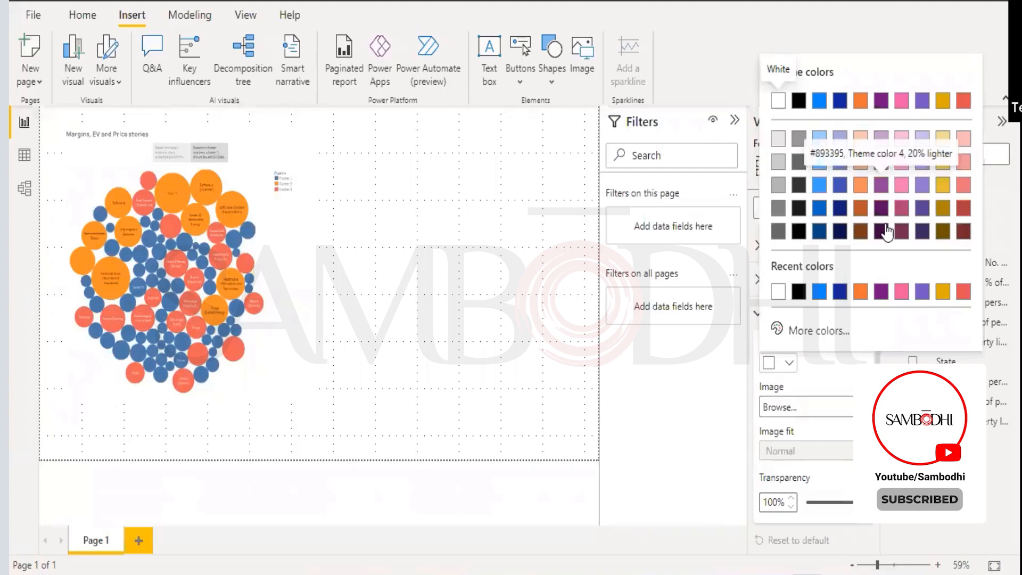
{"action": "left_click", "coordinate": [882, 186]}
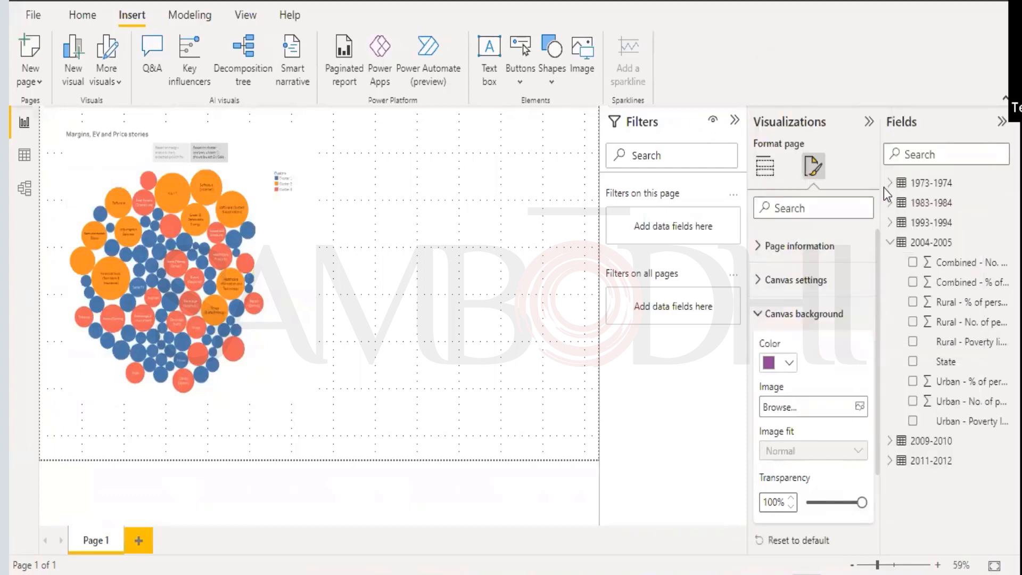
{"action": "left_click", "coordinate": [402, 290]}
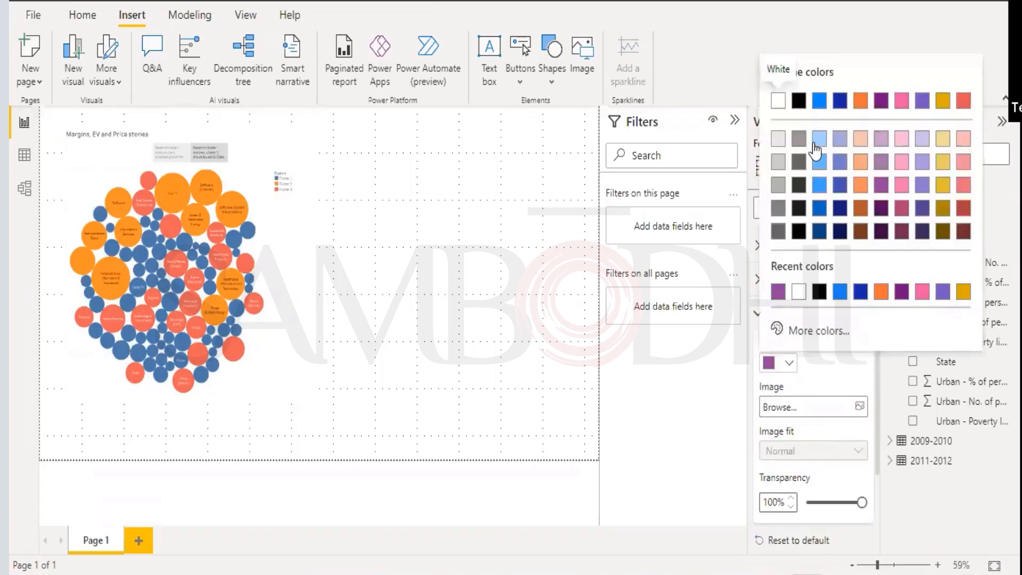
{"action": "left_click", "coordinate": [817, 138]}
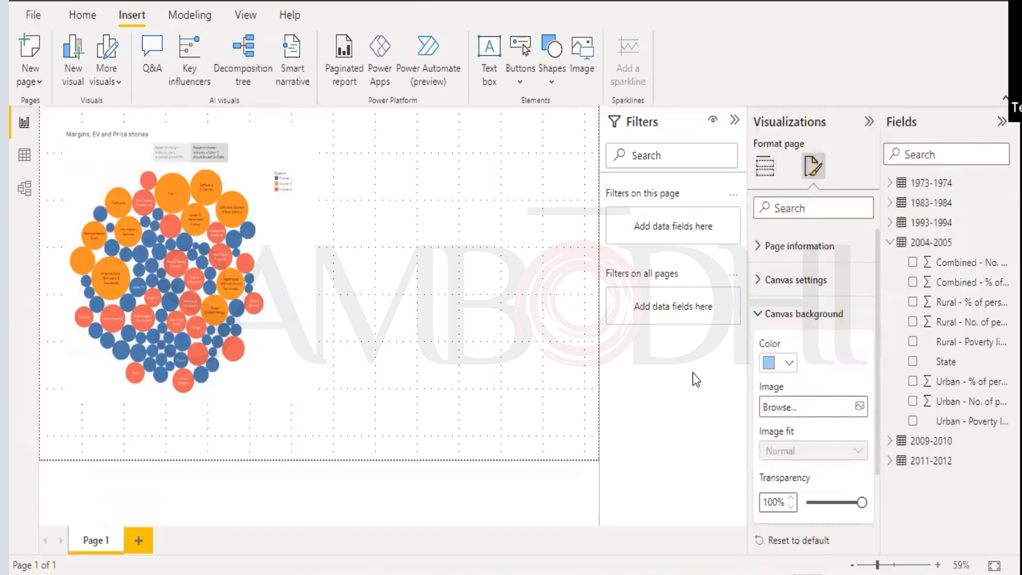
{"action": "left_click", "coordinate": [426, 367]}
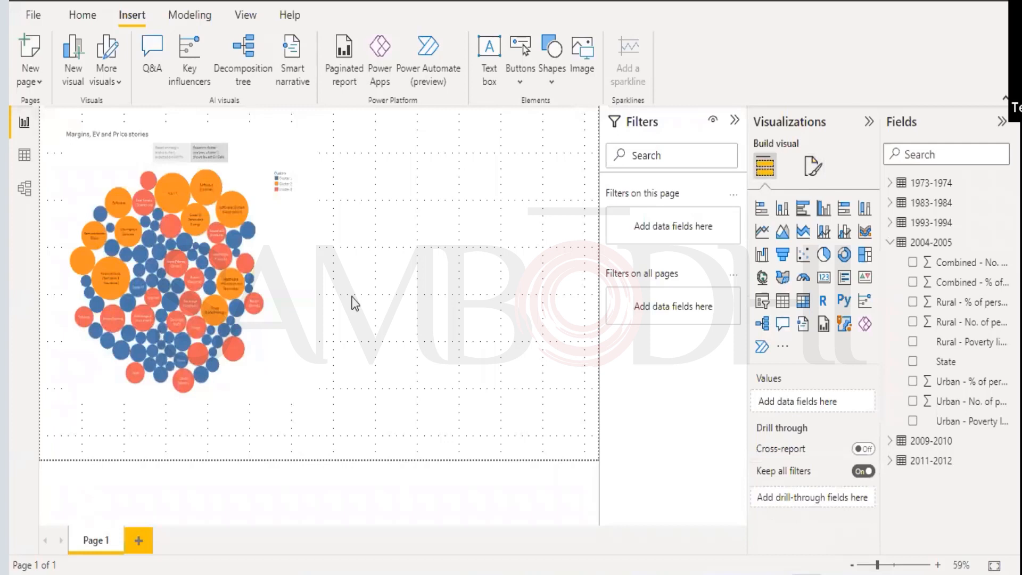
Delete the "Margins, EV and Price stories" picture from Page 1
{"action": "left_click", "coordinate": [280, 326]}
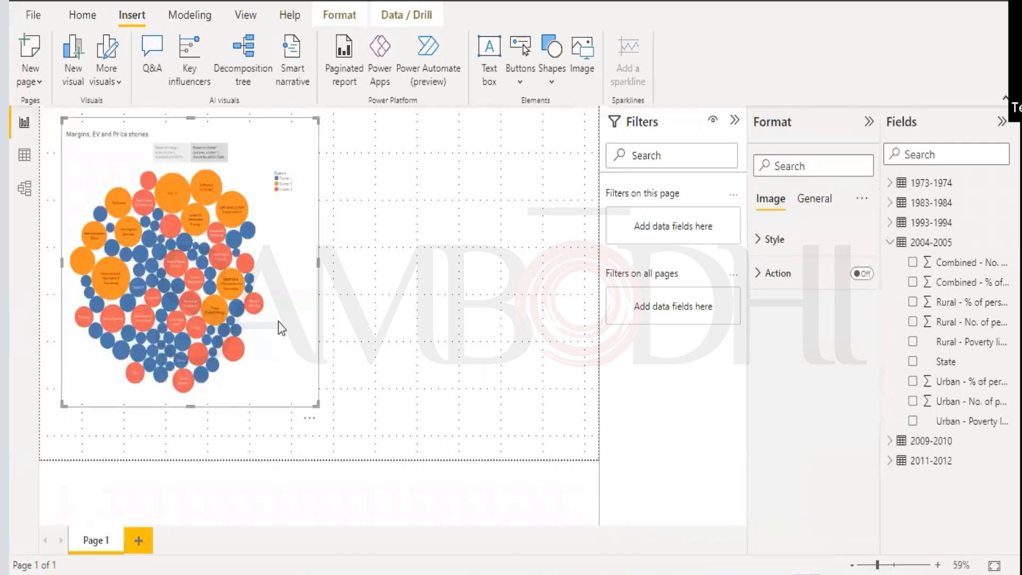
{"action": "key", "text": "Delete"}
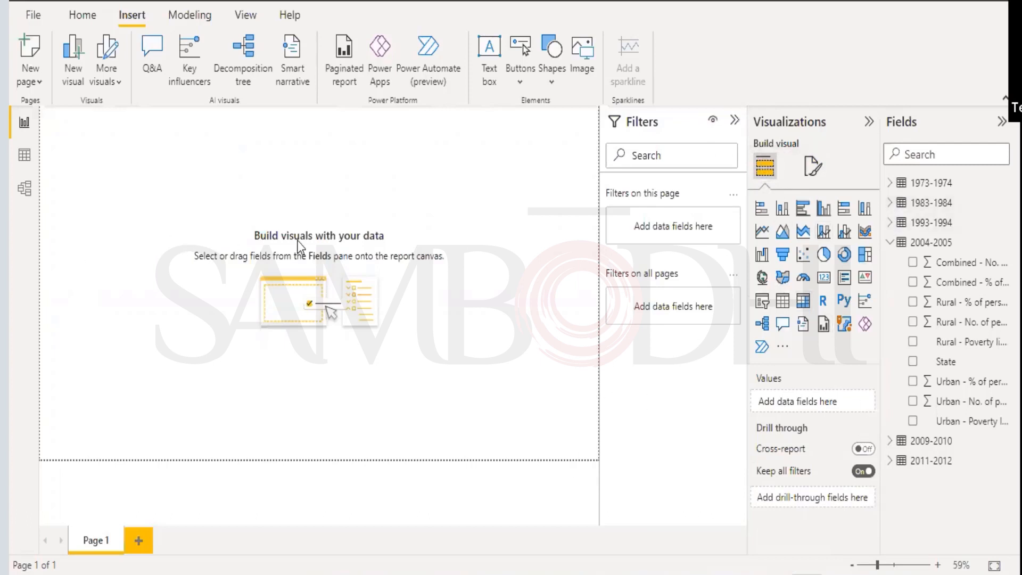
Review the relationships between the year tables, run Autodetect for new ones, and close the relationship manager
{"action": "left_click", "coordinate": [174, 13]}
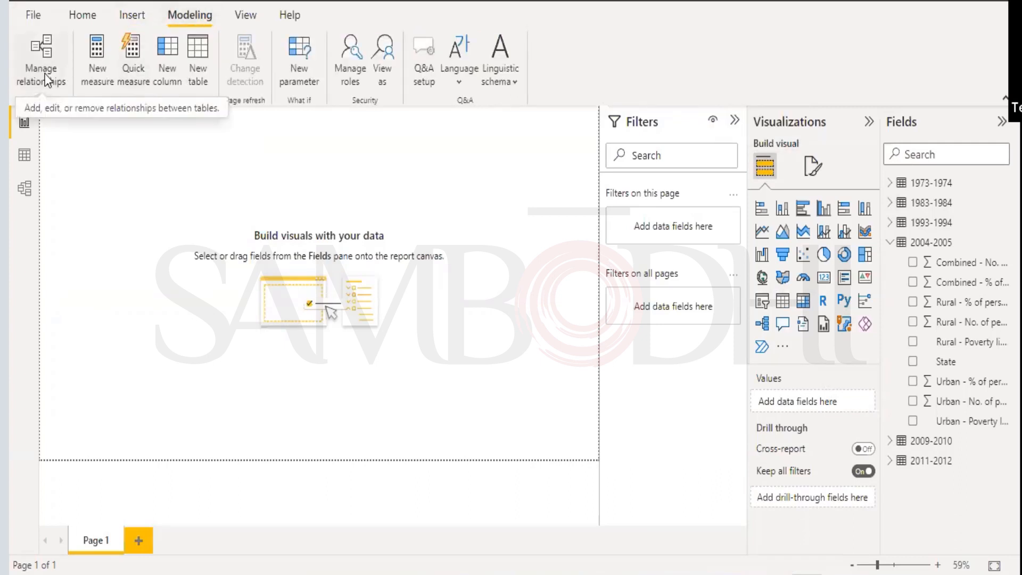
{"action": "left_click", "coordinate": [44, 73]}
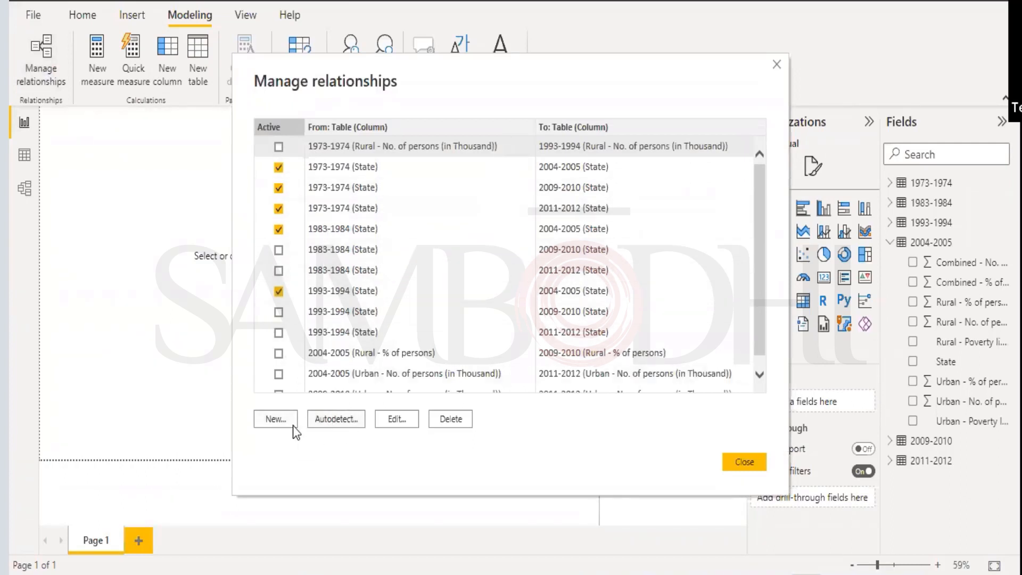
{"action": "left_click", "coordinate": [339, 424]}
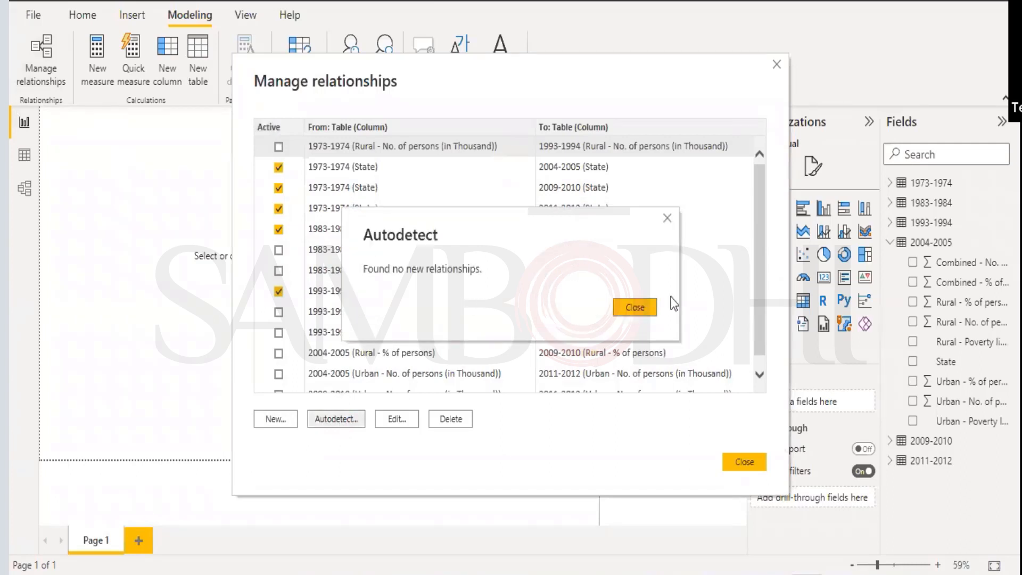
{"action": "left_click", "coordinate": [638, 314]}
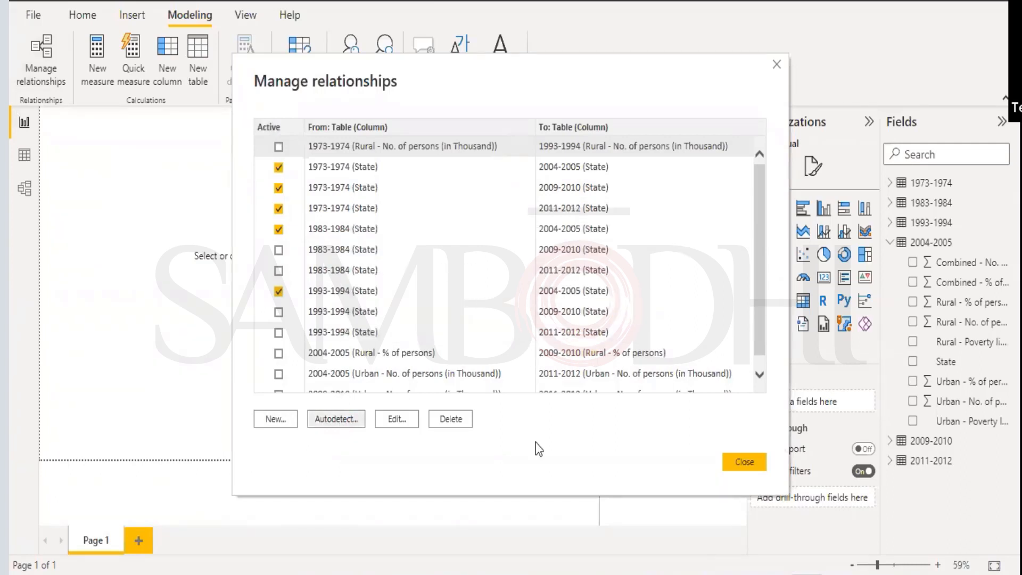
{"action": "left_click", "coordinate": [742, 462]}
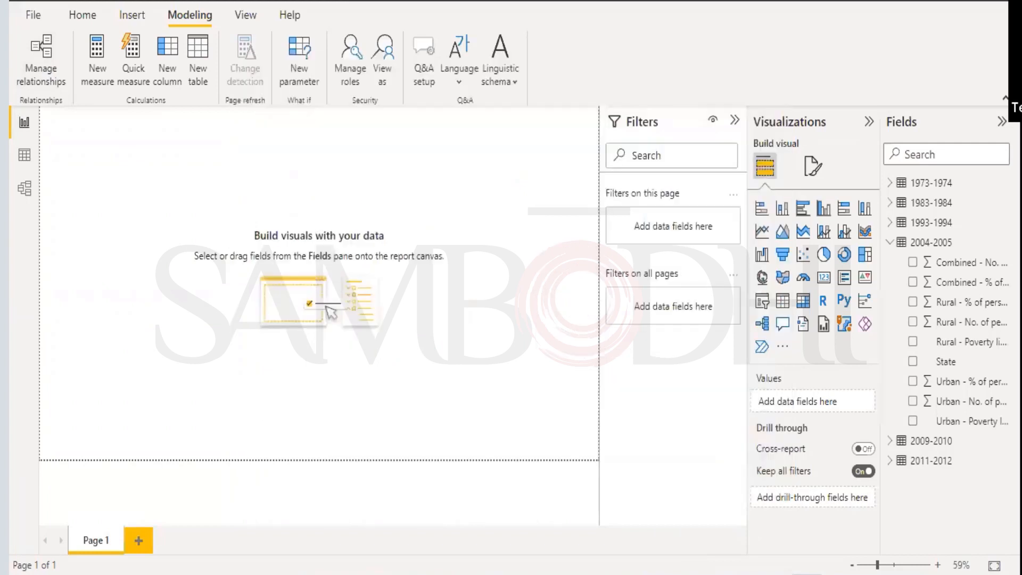
Switch to the housing price index report and delete its "Duplicate of Page 1" page
{"action": "left_click", "coordinate": [679, 535]}
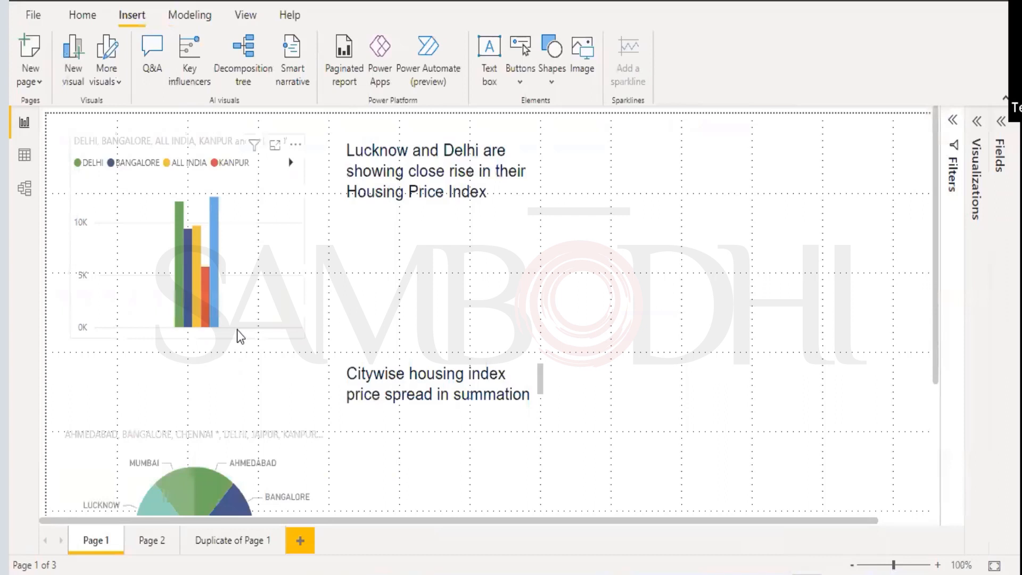
{"action": "left_click", "coordinate": [186, 16]}
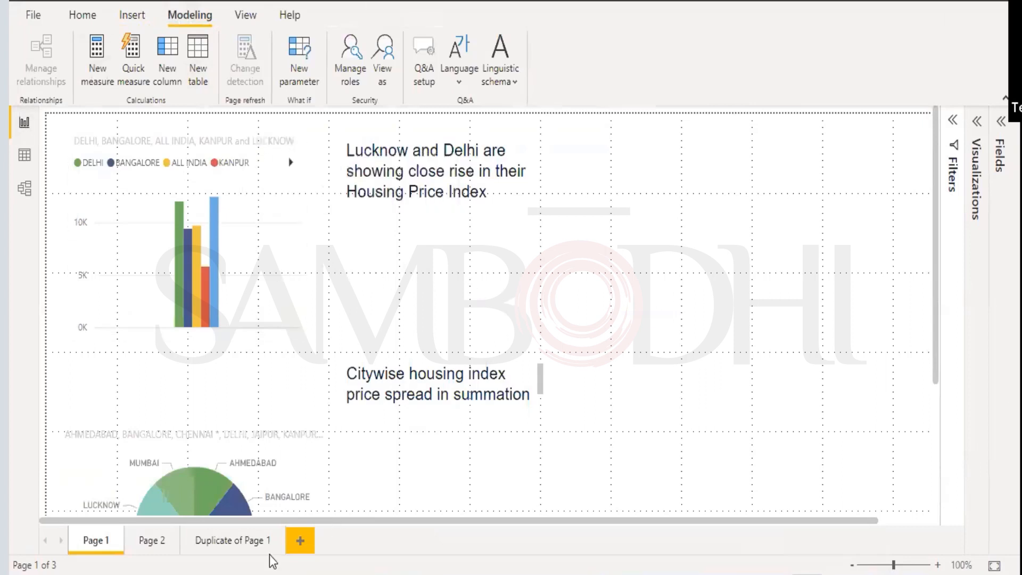
{"action": "left_click", "coordinate": [276, 540]}
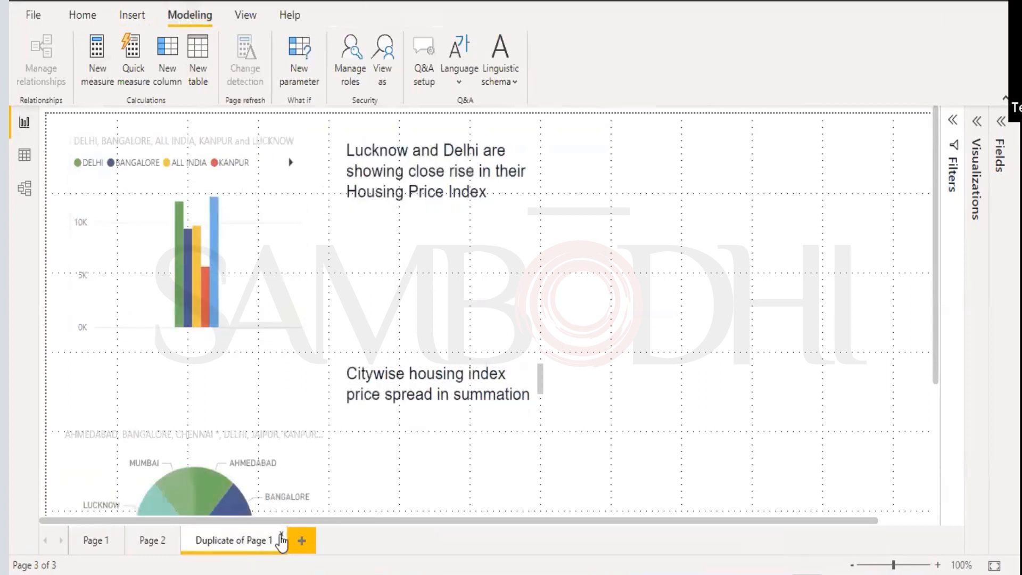
{"action": "left_click", "coordinate": [282, 533]}
{"action": "left_click", "coordinate": [581, 316]}
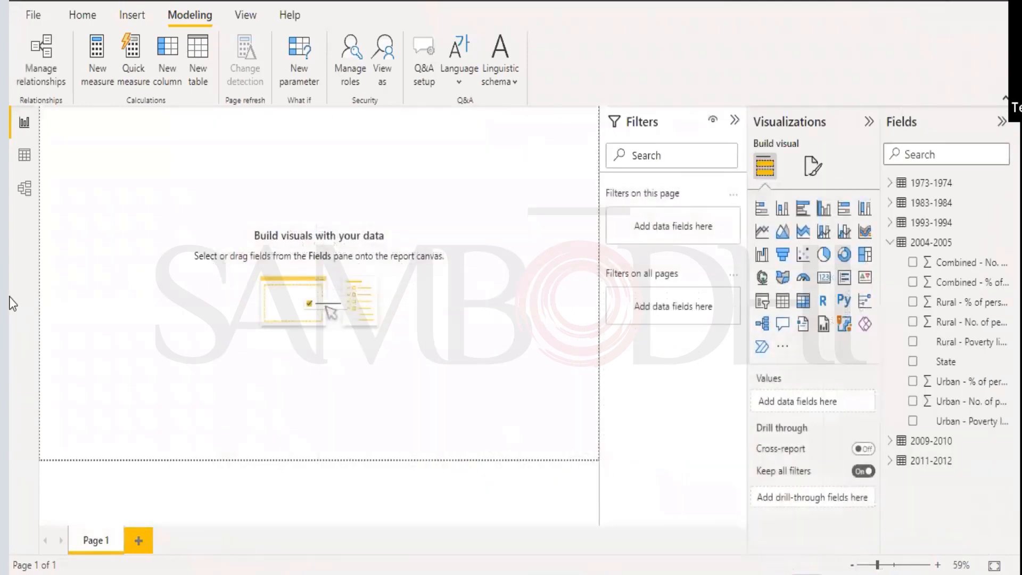
{"action": "left_click", "coordinate": [48, 63]}
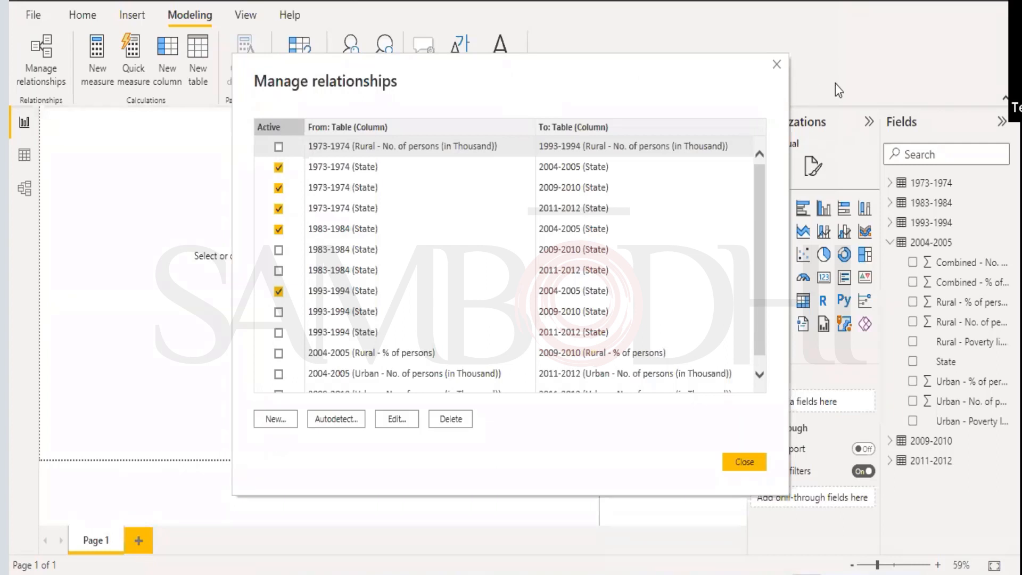
{"action": "left_click", "coordinate": [776, 65]}
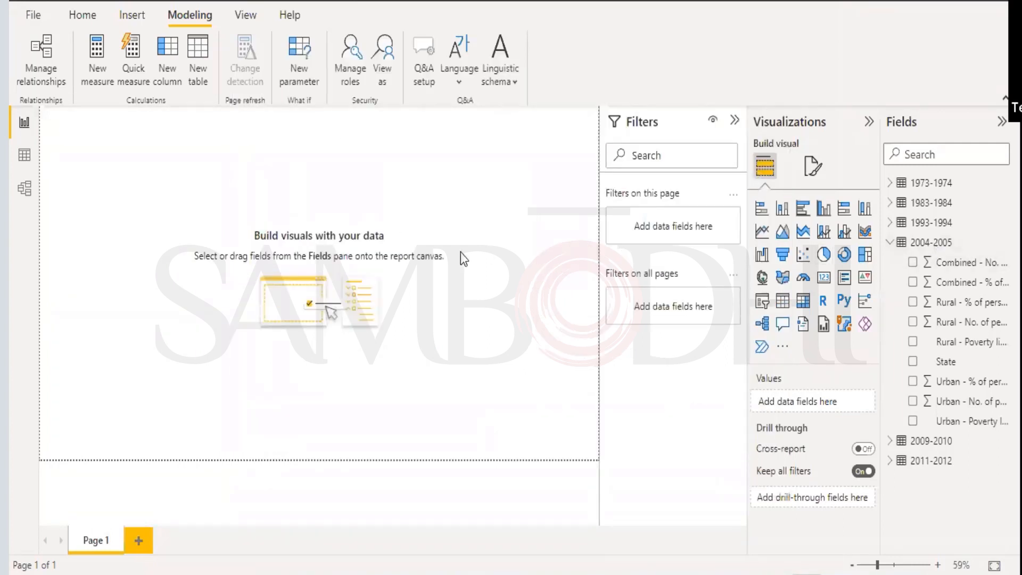
{"action": "left_click", "coordinate": [29, 14]}
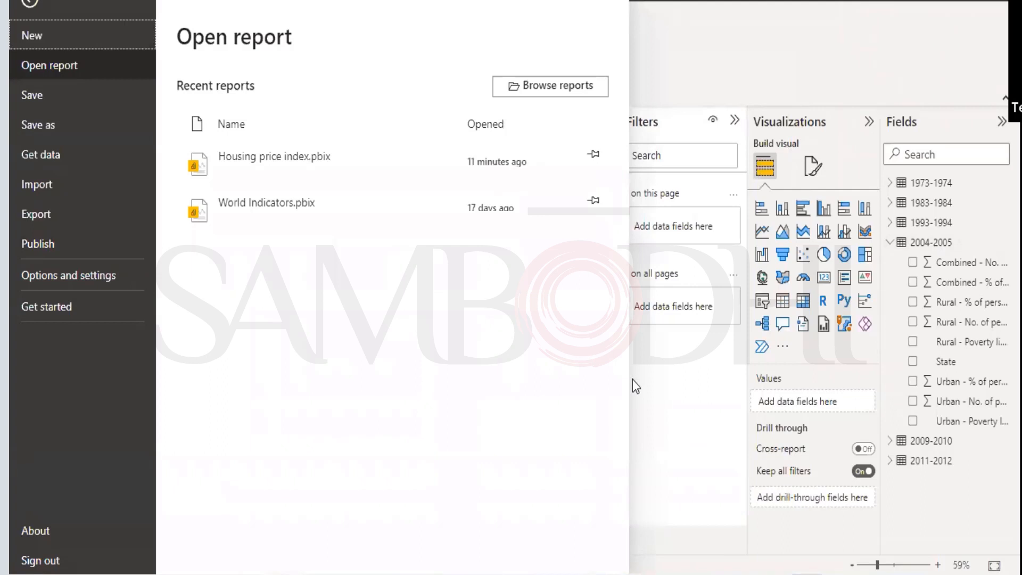
{"action": "left_click", "coordinate": [694, 55]}
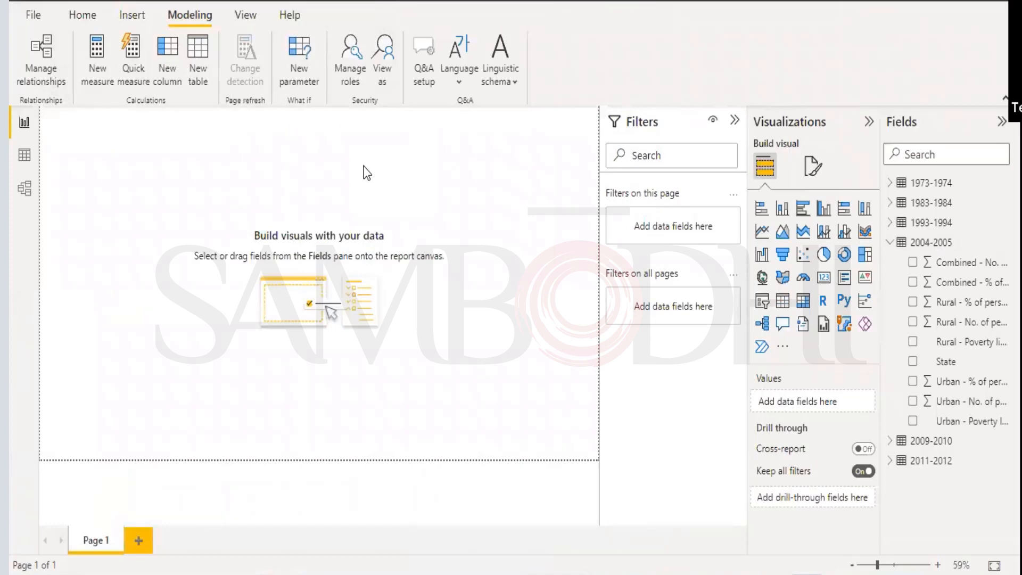
Deactivate all active State relationships between the year tables, then reactivate the one from 1973-1974 to 2004-2005
{"action": "left_click", "coordinate": [40, 56]}
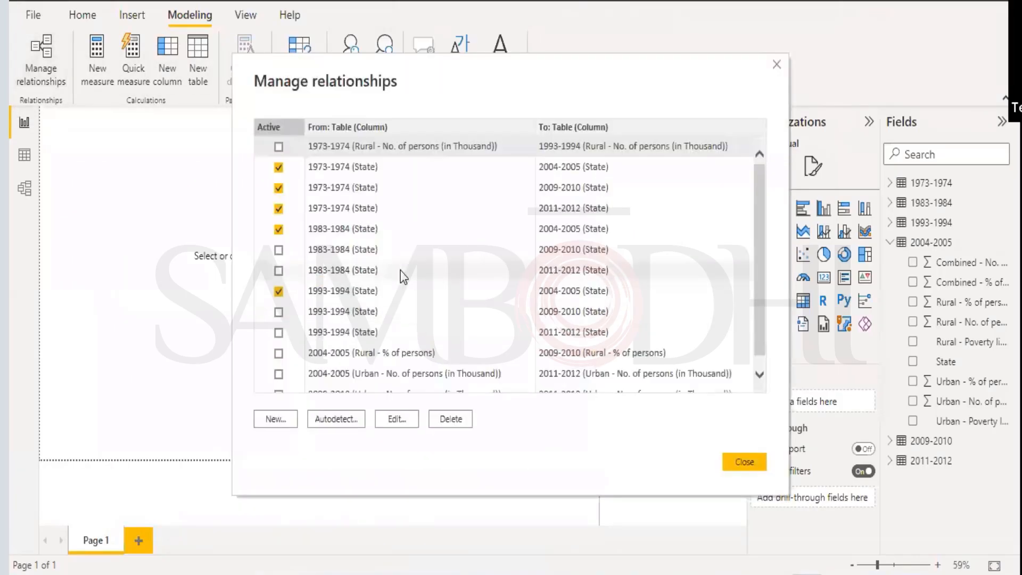
{"action": "scroll", "coordinate": [403, 276], "scroll_direction": "down", "scroll_amount": 1}
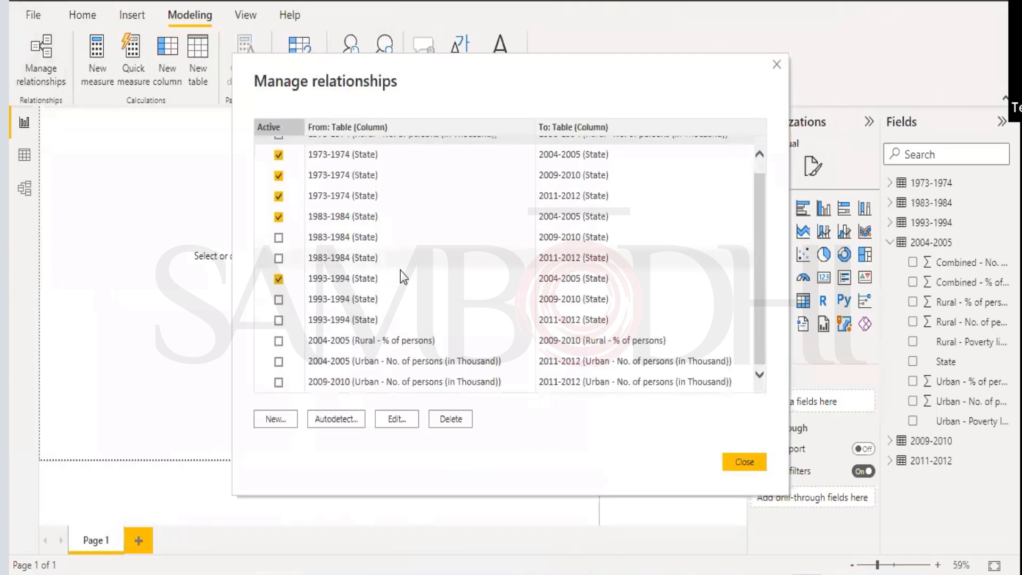
{"action": "left_click", "coordinate": [278, 155]}
{"action": "left_click", "coordinate": [279, 175]}
{"action": "left_click", "coordinate": [278, 196]}
{"action": "left_click", "coordinate": [278, 216]}
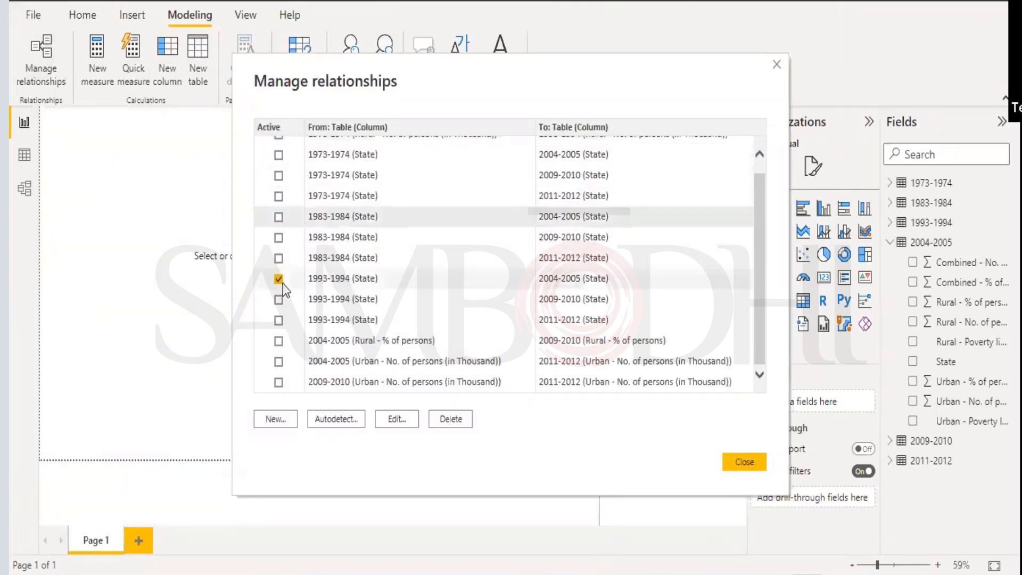
{"action": "left_click", "coordinate": [283, 279]}
{"action": "scroll", "coordinate": [478, 265], "scroll_direction": "up", "scroll_amount": 1}
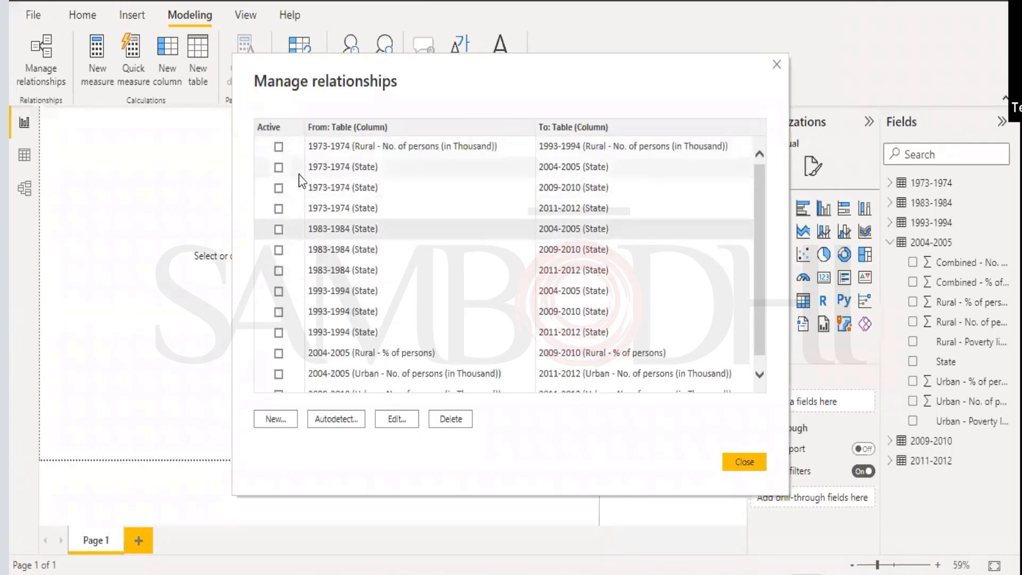
{"action": "left_click", "coordinate": [277, 167]}
Create a relationship between the 1973-1974 and 1983-1984 tables, matched on State
{"action": "left_click", "coordinate": [275, 421]}
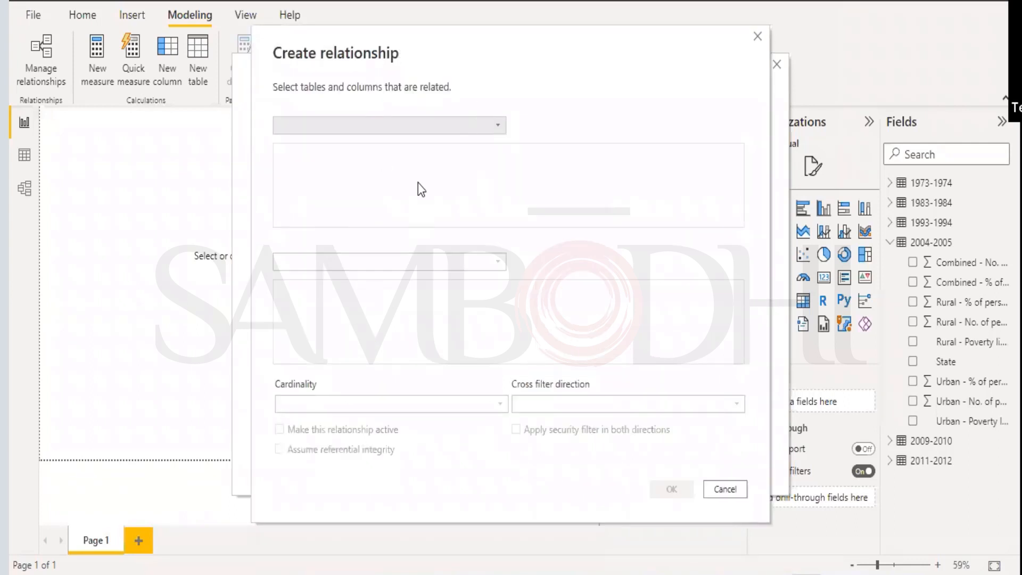
{"action": "left_click", "coordinate": [498, 126]}
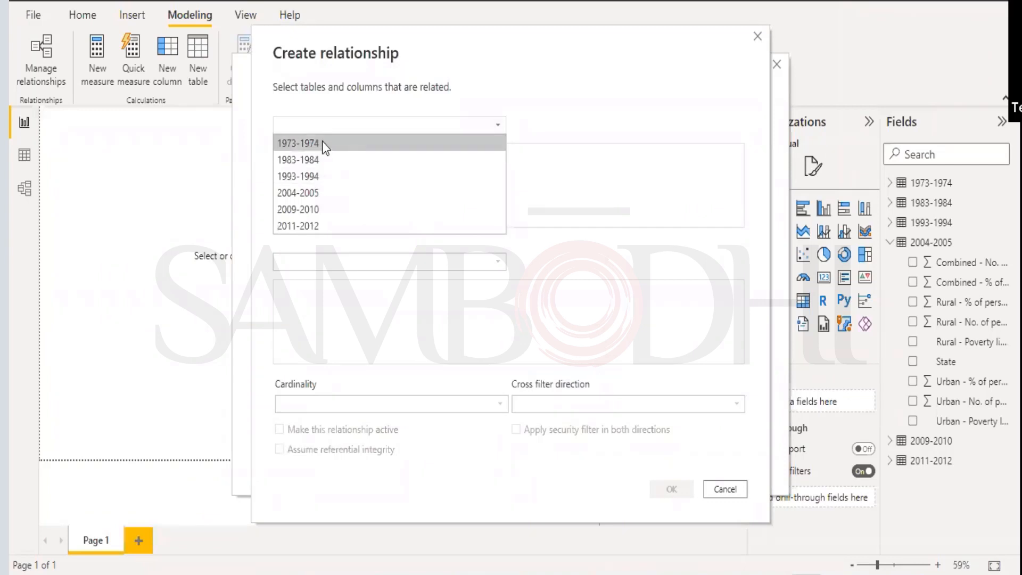
{"action": "left_click", "coordinate": [373, 173]}
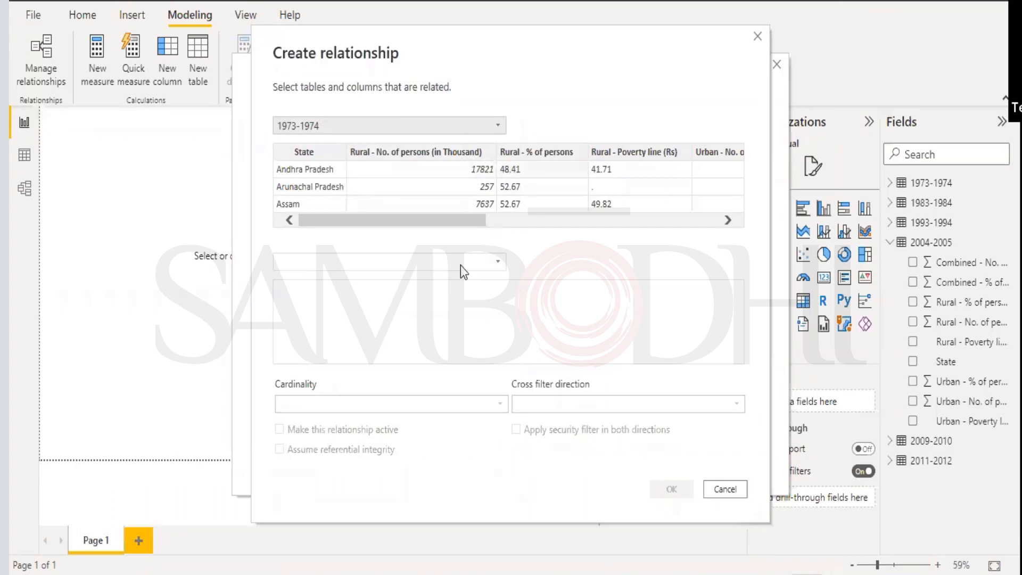
{"action": "left_click", "coordinate": [496, 261]}
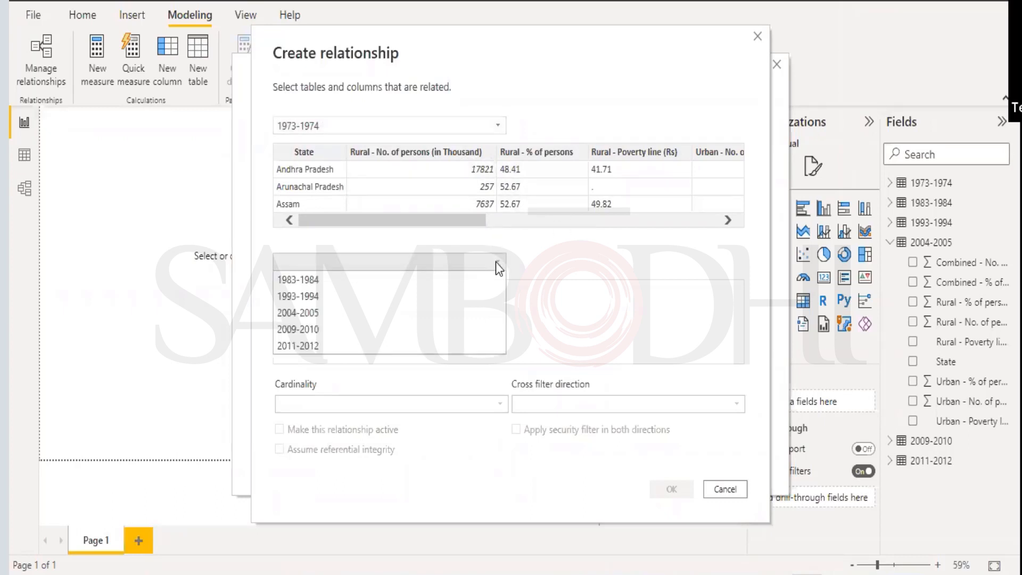
{"action": "left_click", "coordinate": [309, 279]}
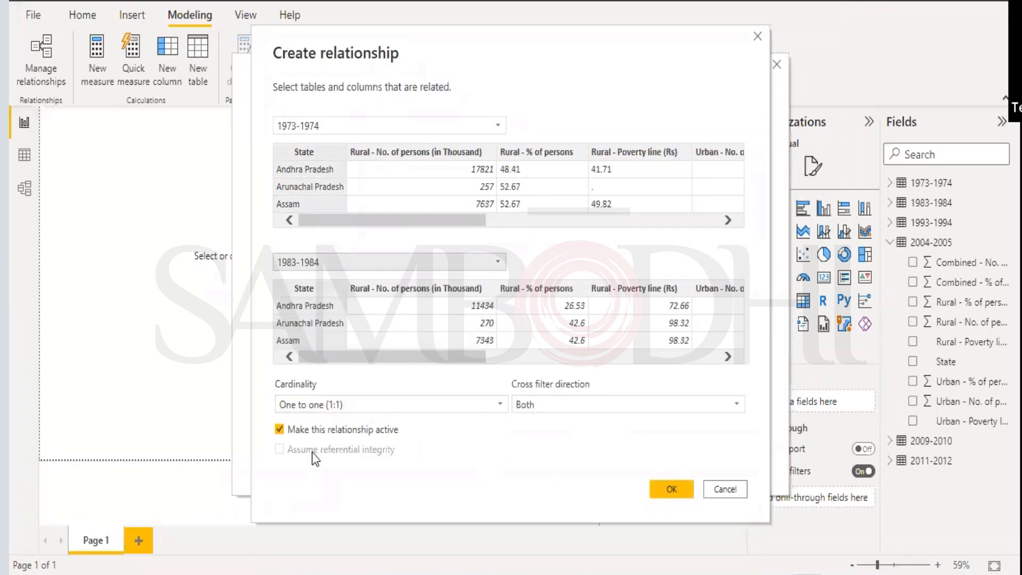
{"action": "left_click", "coordinate": [657, 487]}
Edit the relationship from 1973-1974 to 1993-1994 on Rural - No. of persons (in Thousand) to make it active
{"action": "left_click", "coordinate": [741, 471]}
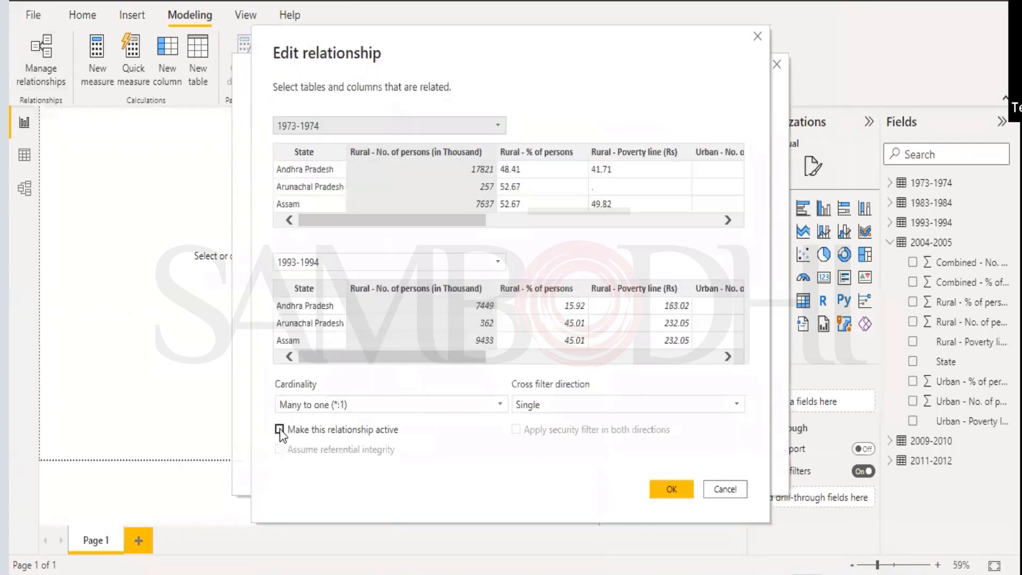
{"action": "left_click", "coordinate": [279, 429]}
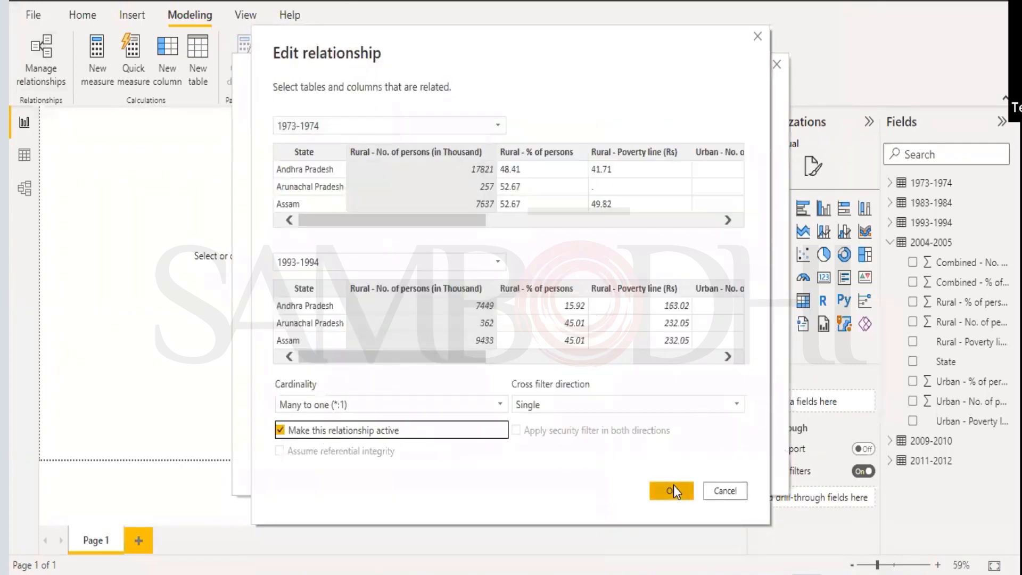
{"action": "left_click", "coordinate": [291, 452]}
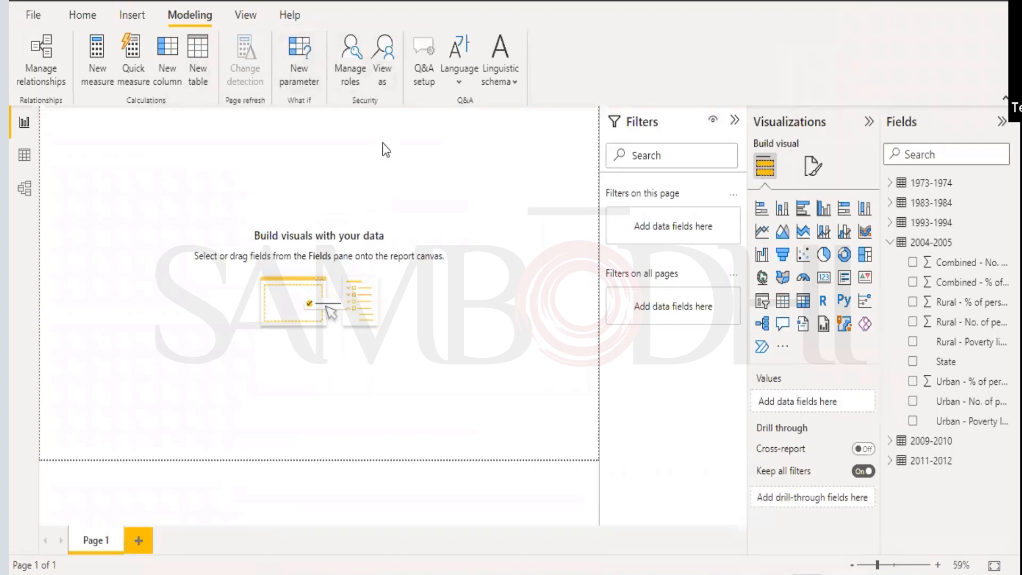
Create a security role that filters the 1983-1984 table on [Rural - Poverty line (Rs)] = 0 and save it
{"action": "left_click", "coordinate": [356, 79]}
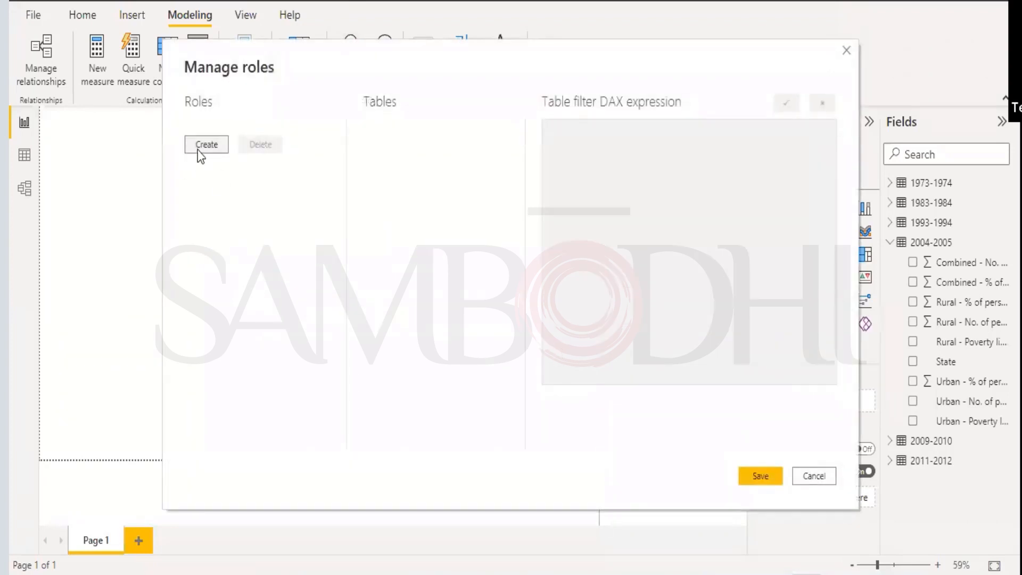
{"action": "left_click", "coordinate": [206, 144]}
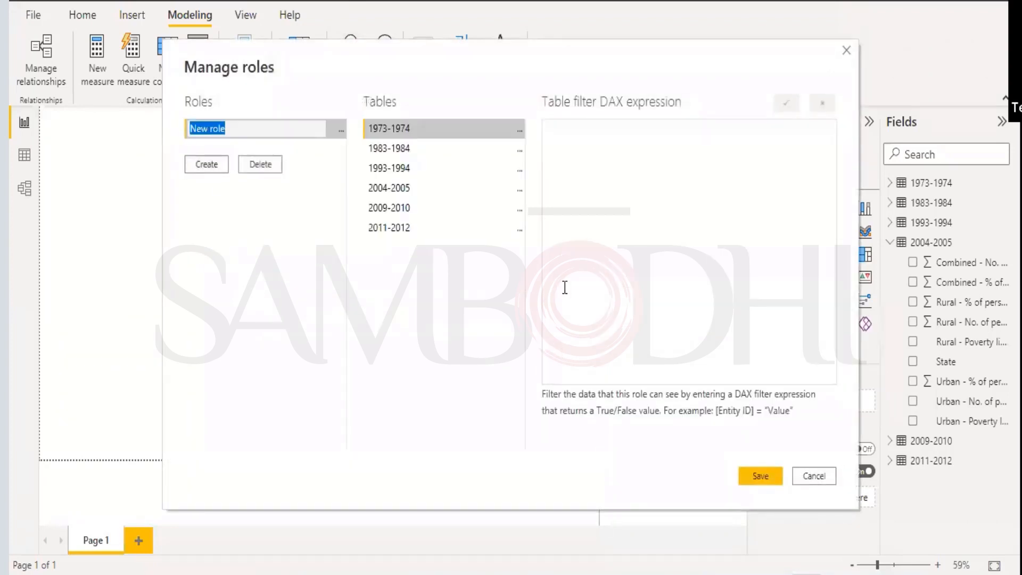
{"action": "left_click", "coordinate": [375, 153]}
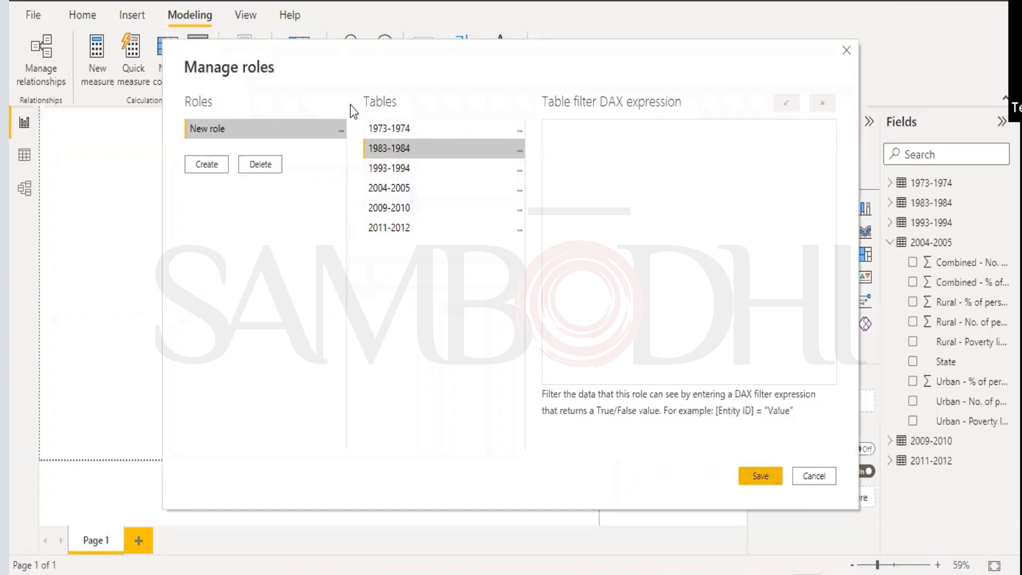
{"action": "left_click", "coordinate": [520, 153]}
{"action": "mouse_move", "coordinate": [543, 163]}
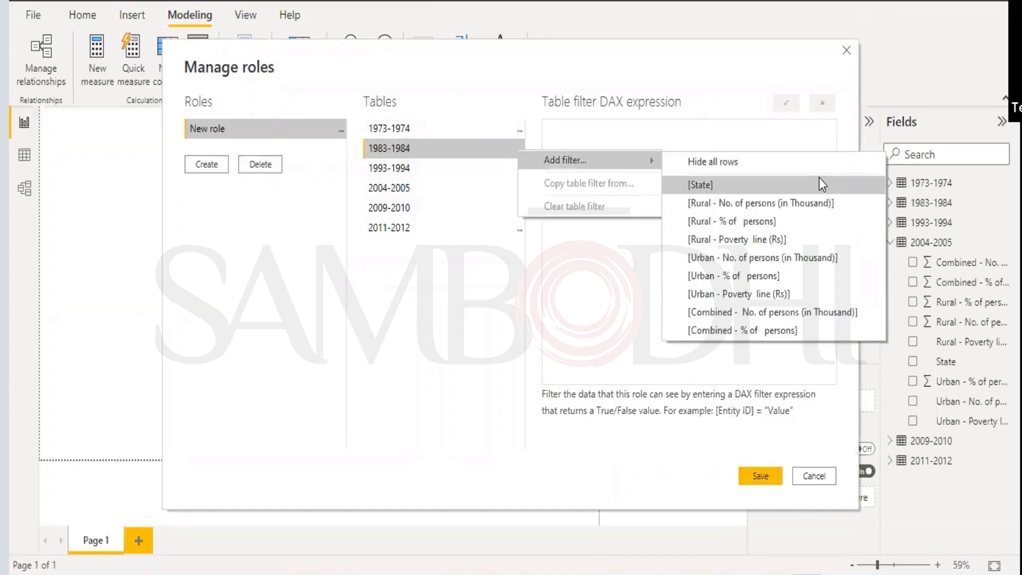
{"action": "left_click", "coordinate": [764, 239]}
{"action": "left_click", "coordinate": [770, 480]}
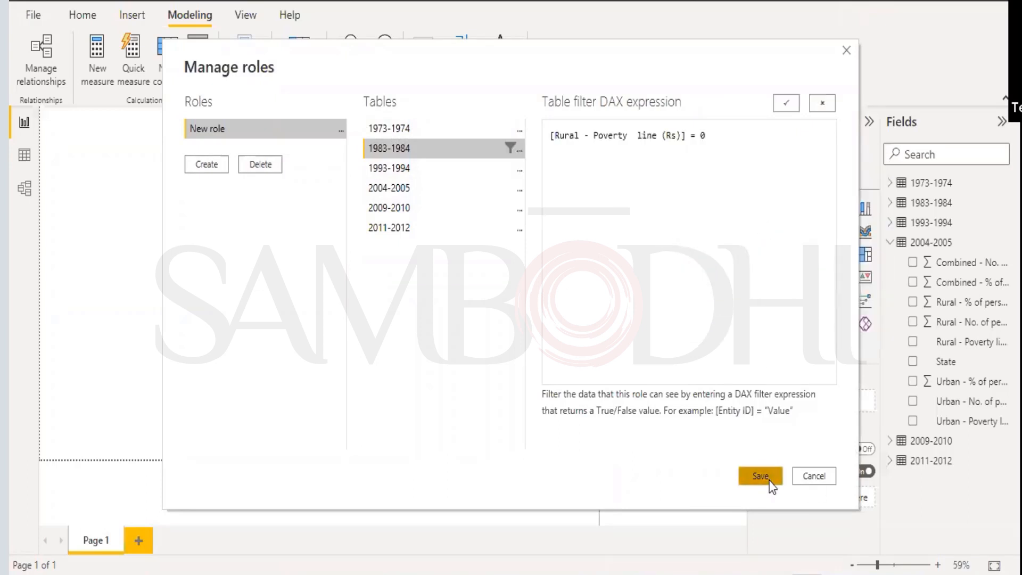
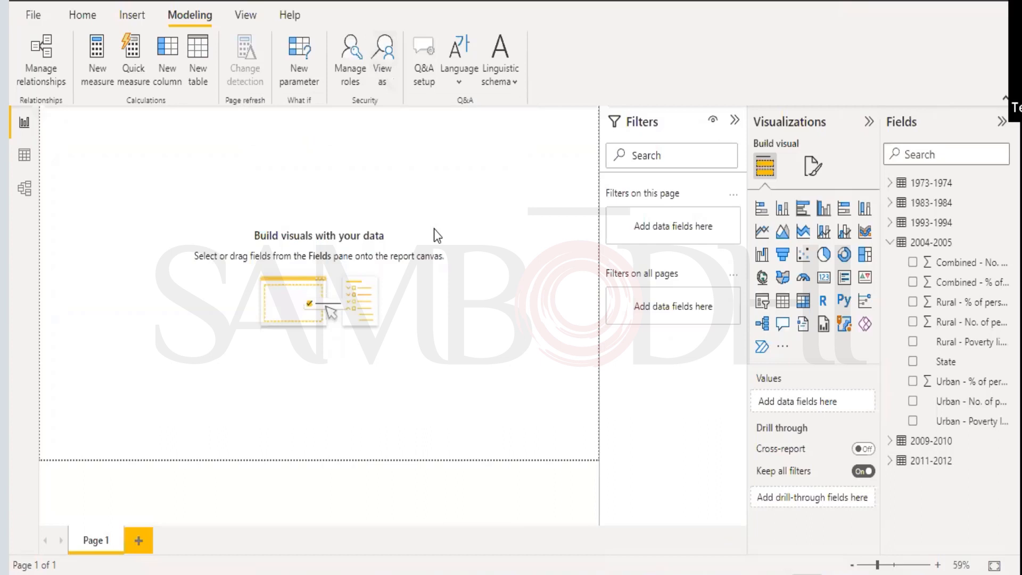
Try the dark blue wave theme on the report, then return to the white default theme
{"action": "left_click", "coordinate": [248, 16]}
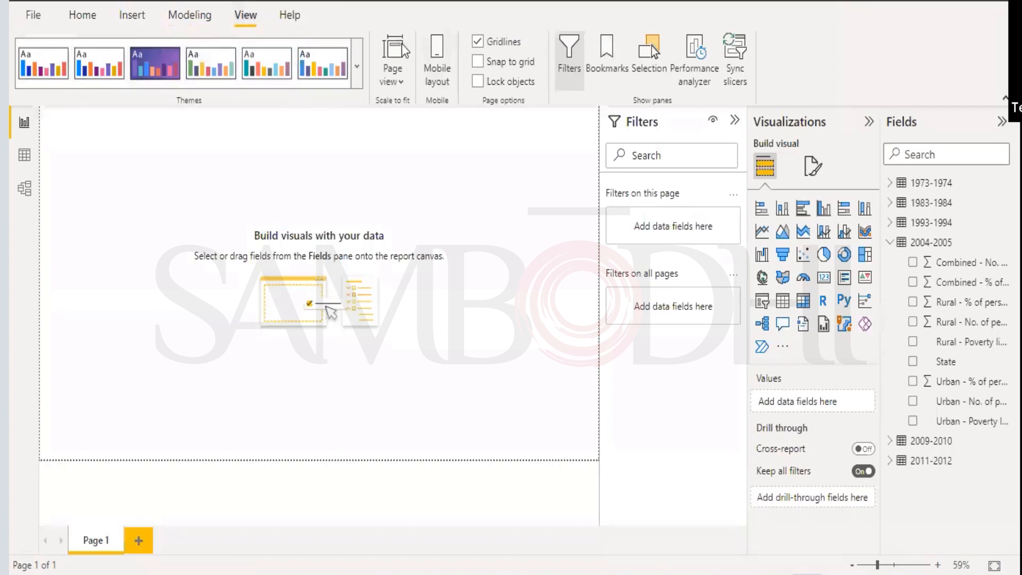
{"action": "left_click", "coordinate": [357, 67]}
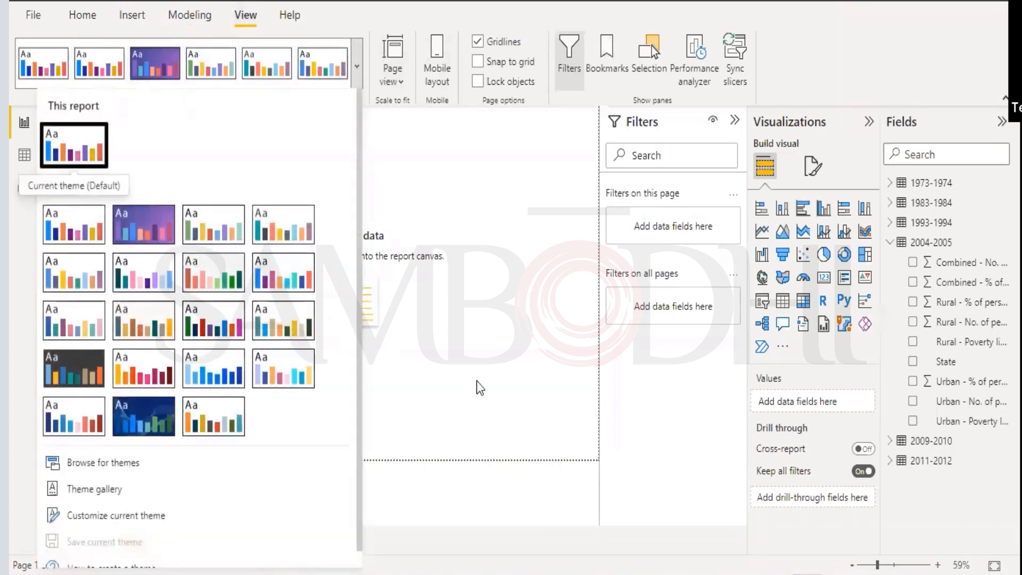
{"action": "scroll", "coordinate": [172, 290], "scroll_direction": "down", "scroll_amount": 1}
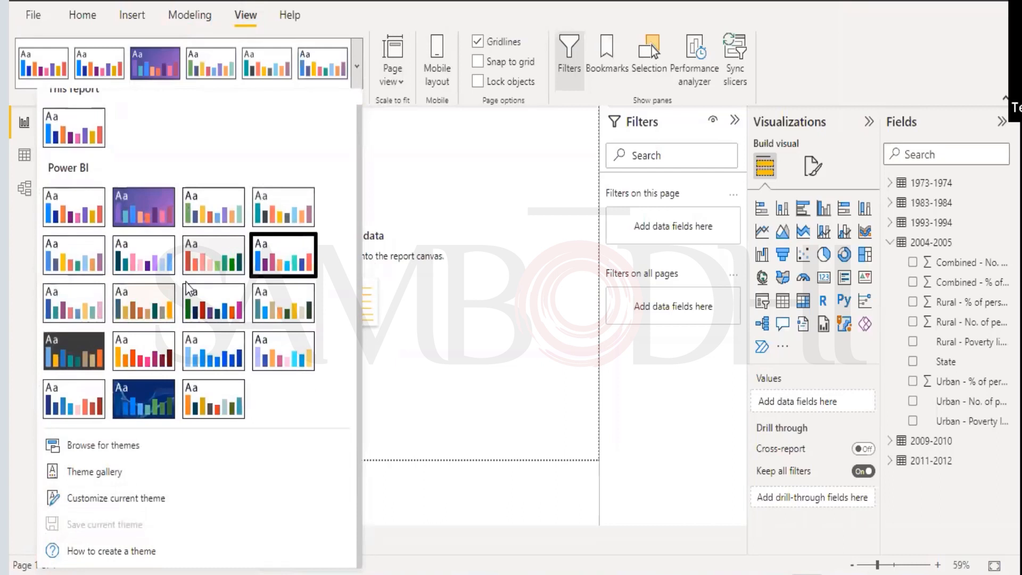
{"action": "left_click", "coordinate": [146, 393]}
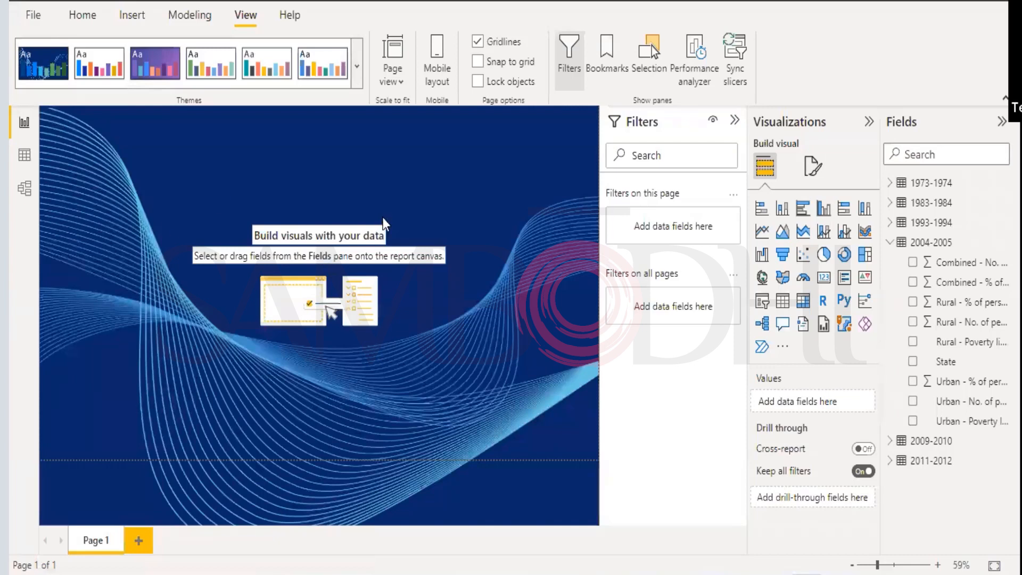
{"action": "left_click", "coordinate": [356, 67]}
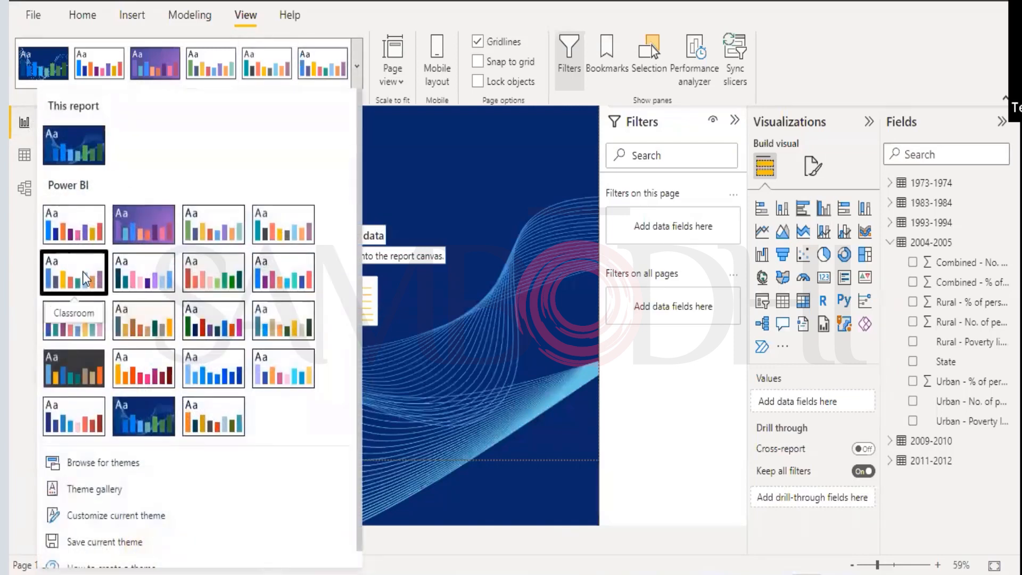
{"action": "left_click", "coordinate": [74, 226]}
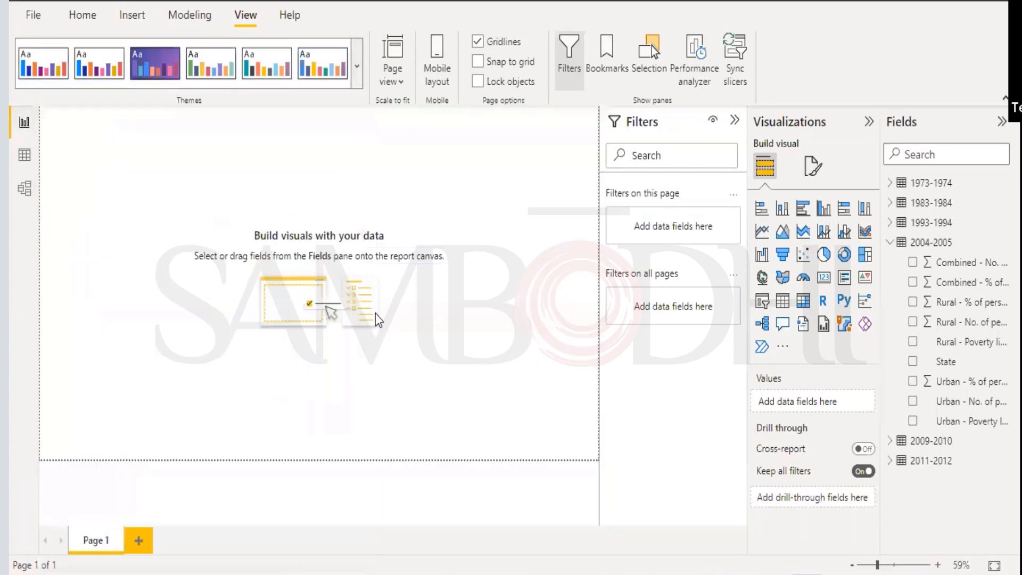
Apply the purple gradient theme to the report, then collapse and reopen the Filters pane
{"action": "left_click", "coordinate": [153, 63]}
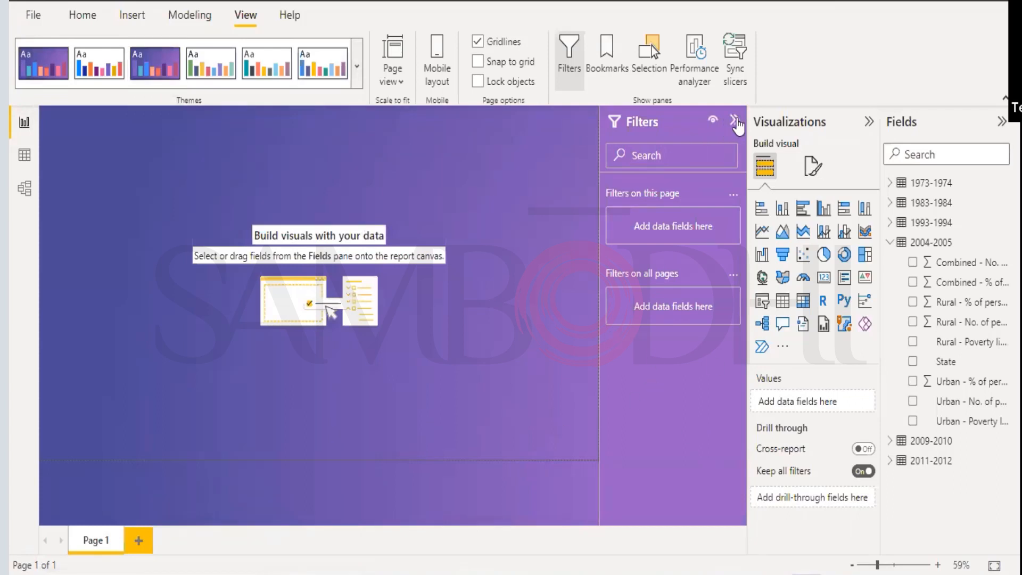
{"action": "left_click", "coordinate": [735, 121]}
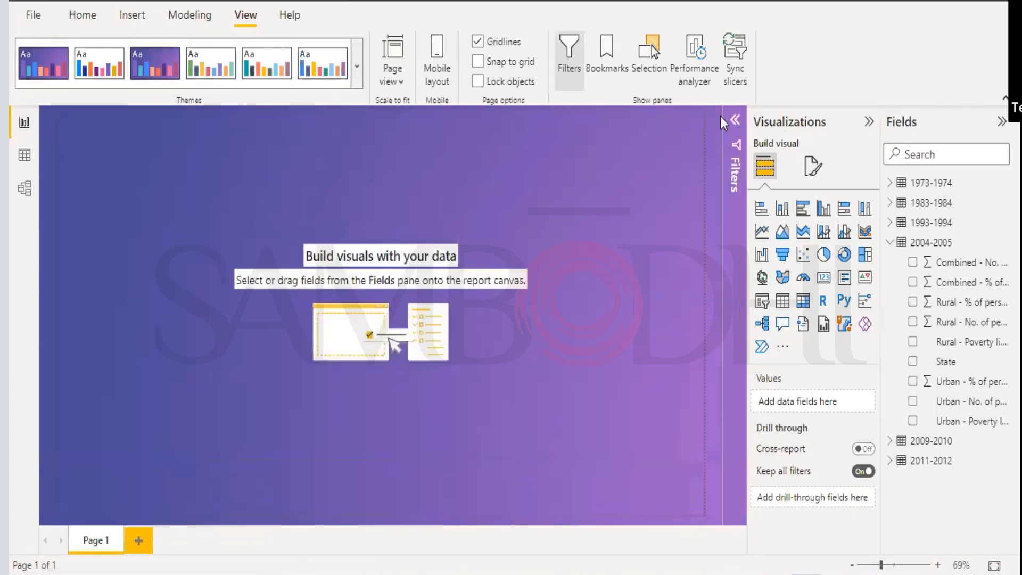
{"action": "left_click", "coordinate": [737, 121]}
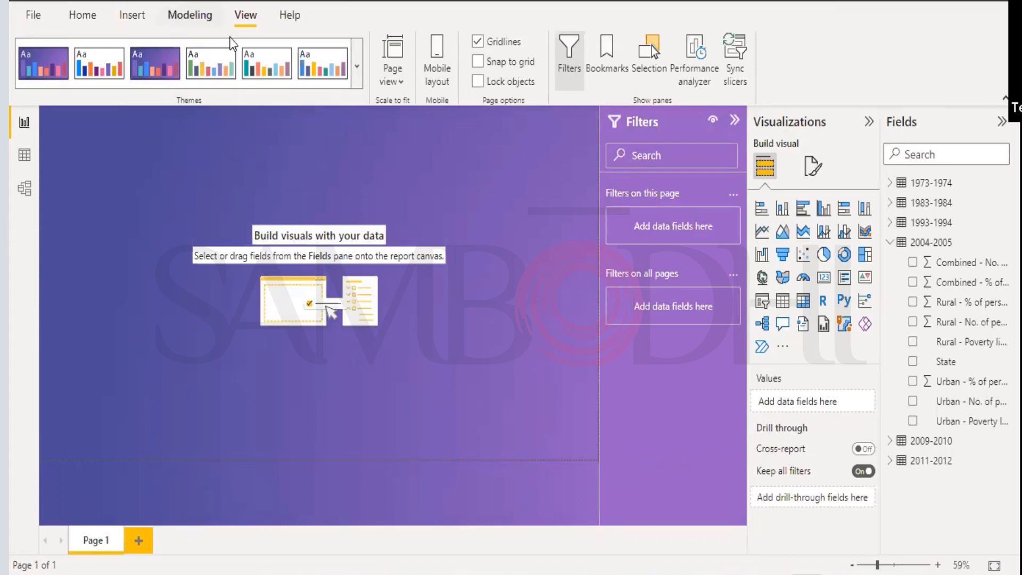
Try the Fit to width page view on the report page, then set the page view to Actual size
{"action": "left_click", "coordinate": [395, 62]}
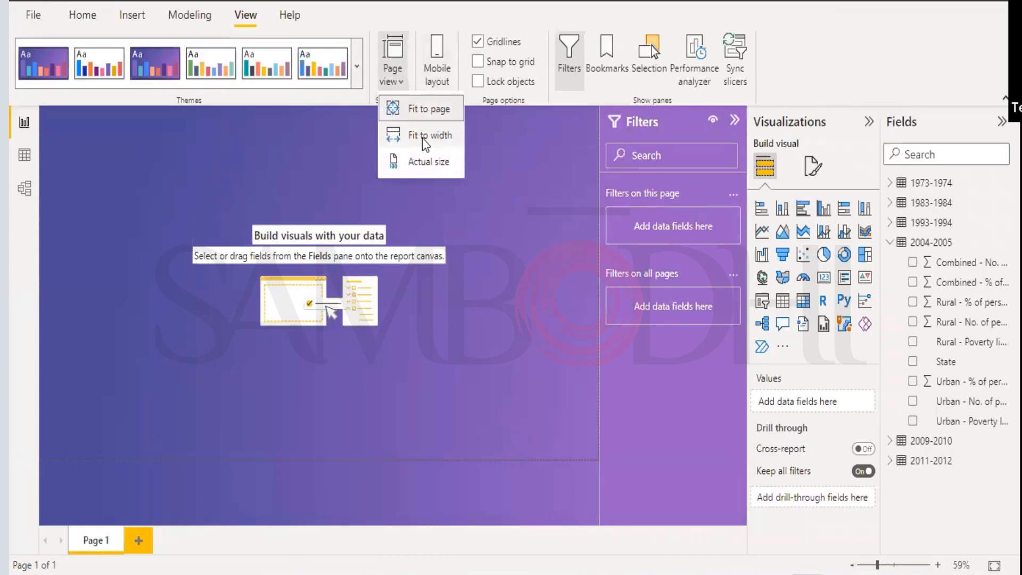
{"action": "left_click", "coordinate": [429, 158]}
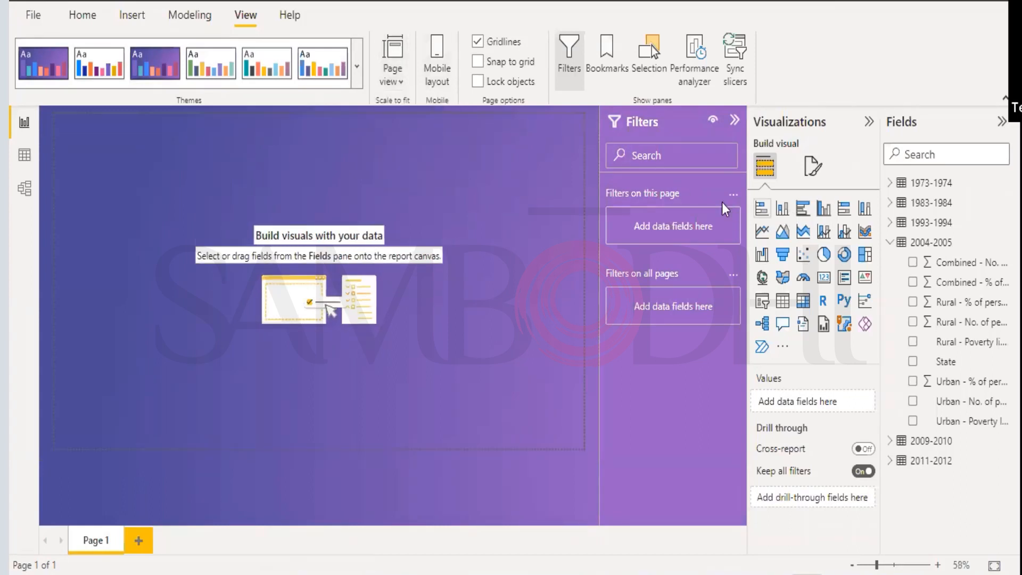
{"action": "left_click", "coordinate": [387, 73]}
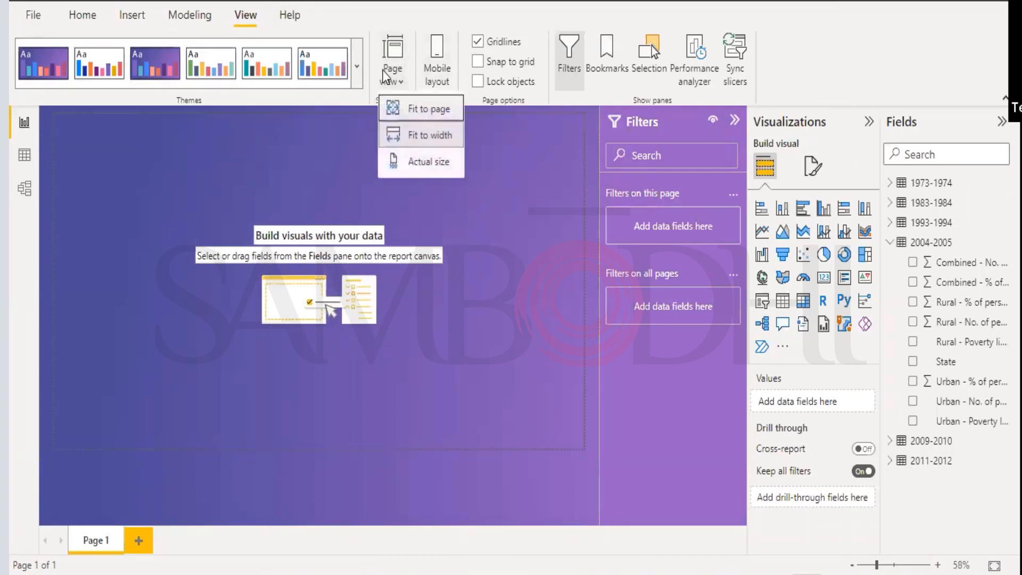
{"action": "left_click", "coordinate": [416, 137]}
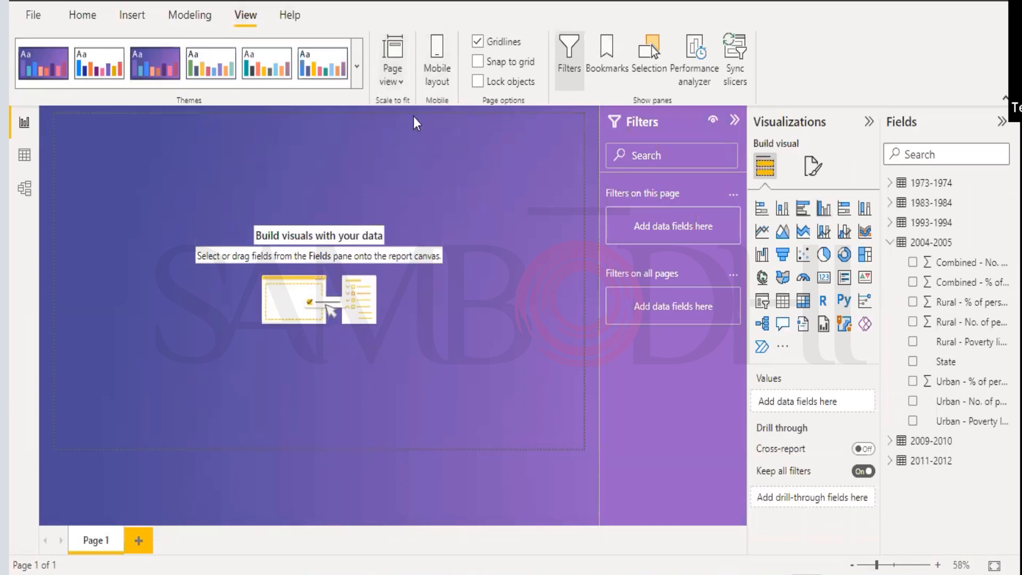
{"action": "left_click", "coordinate": [393, 82]}
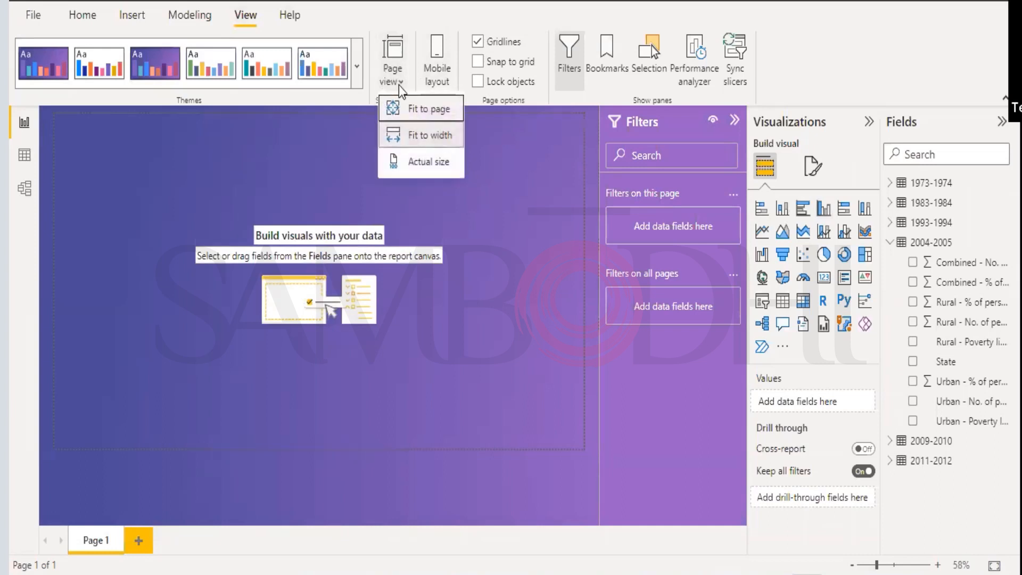
{"action": "left_click", "coordinate": [415, 162]}
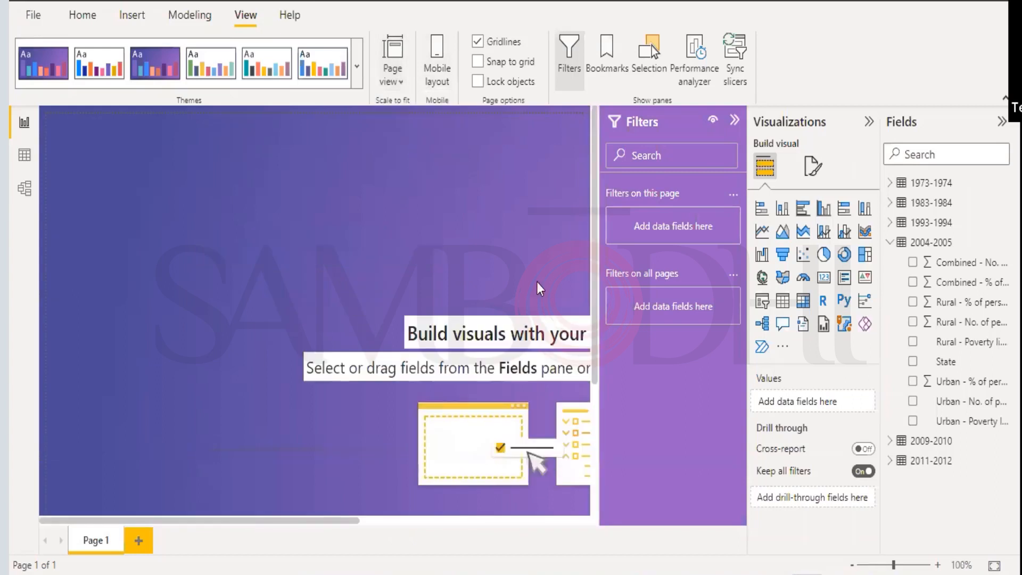
Collapse the Filters, Visualizations and Fields panes and look over the full report canvas
{"action": "left_click", "coordinate": [735, 120]}
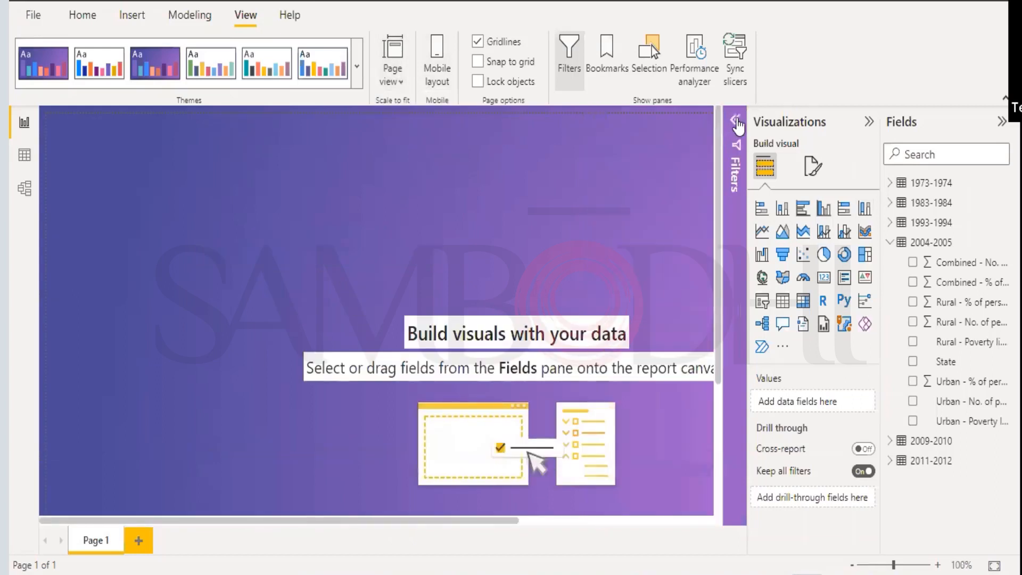
{"action": "left_click", "coordinate": [869, 118]}
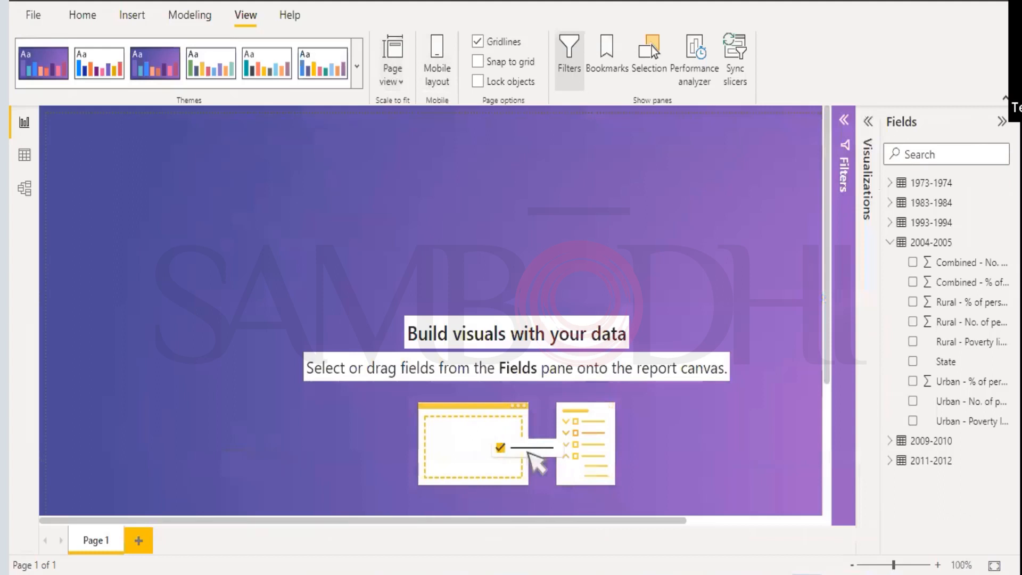
{"action": "left_click", "coordinate": [1002, 121]}
{"action": "scroll", "coordinate": [787, 266], "scroll_direction": "down", "scroll_amount": 3}
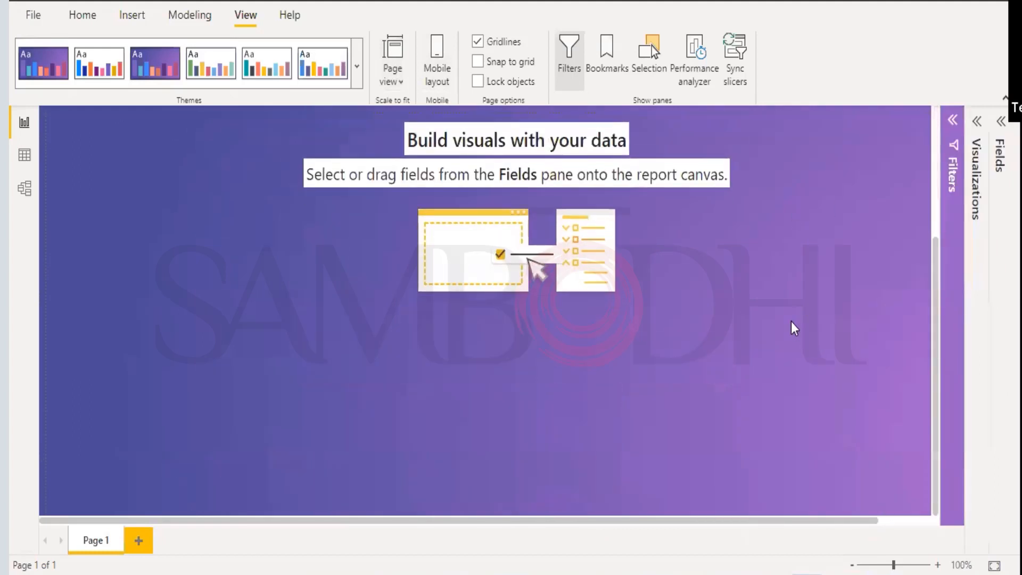
{"action": "scroll", "coordinate": [729, 361], "scroll_direction": "up", "scroll_amount": 3}
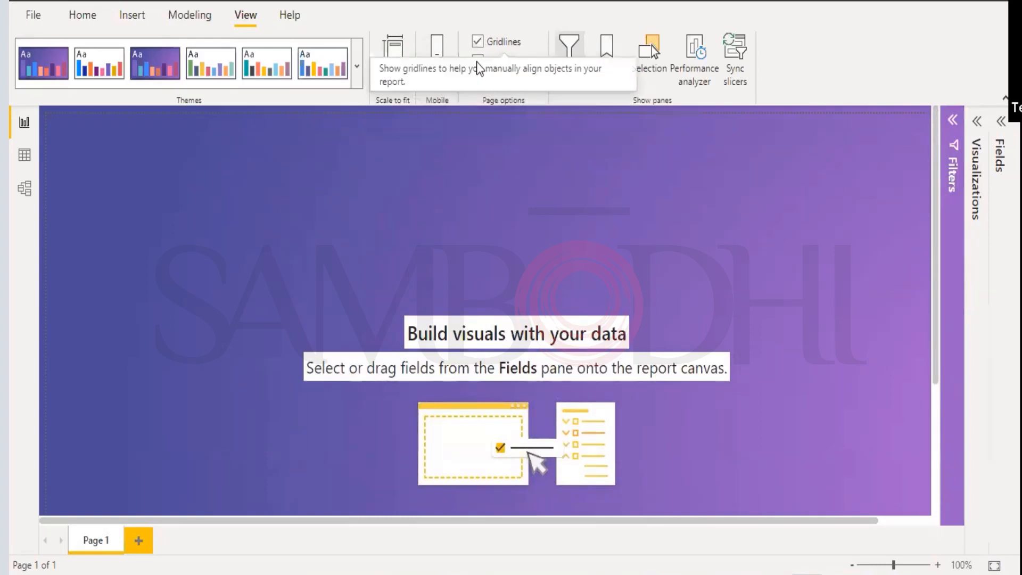
Enable Snap to grid for the report page, and turn Lock objects on and back off
{"action": "left_click", "coordinate": [478, 82]}
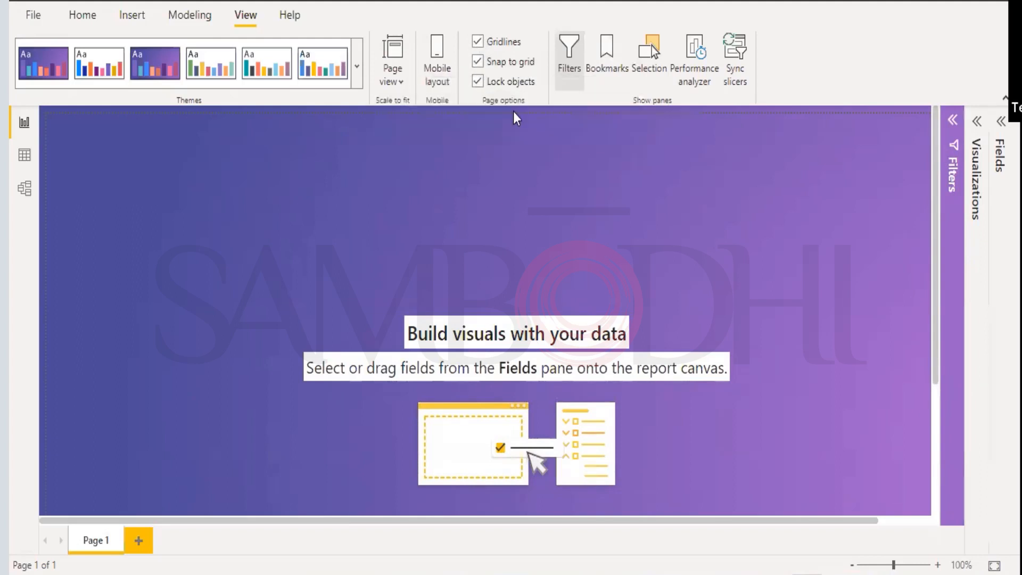
{"action": "left_click", "coordinate": [476, 82]}
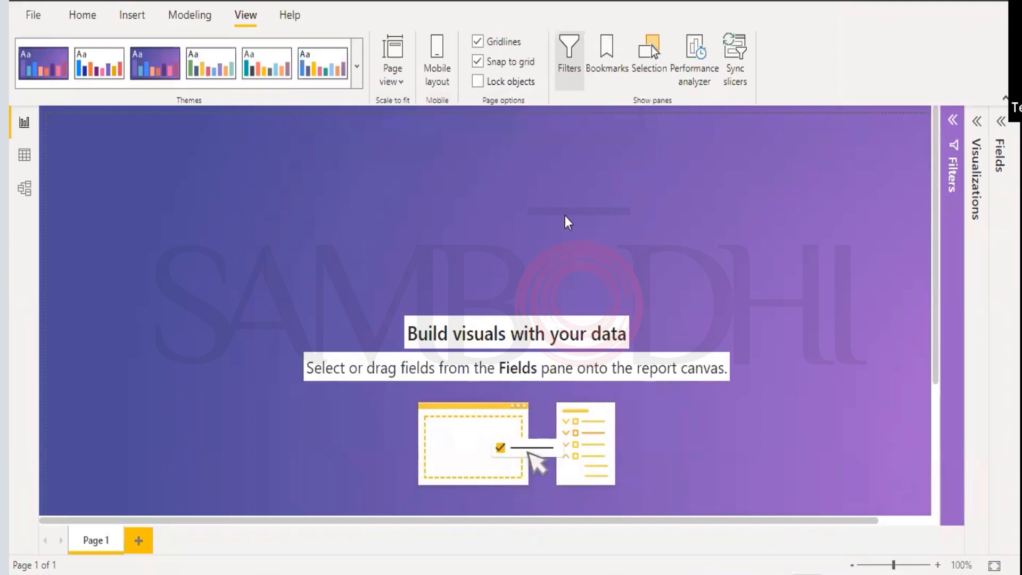
Switch the report to the mobile layout, collapse and reopen the Page visuals pane, and expand the Visualizations pane
{"action": "left_click", "coordinate": [437, 74]}
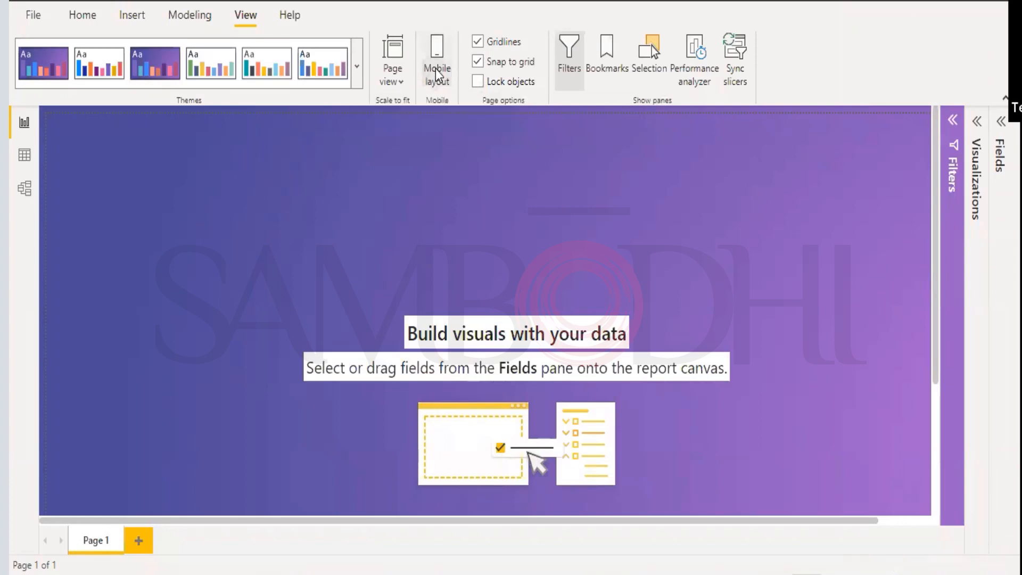
{"action": "scroll", "coordinate": [461, 242], "scroll_direction": "down", "scroll_amount": 5}
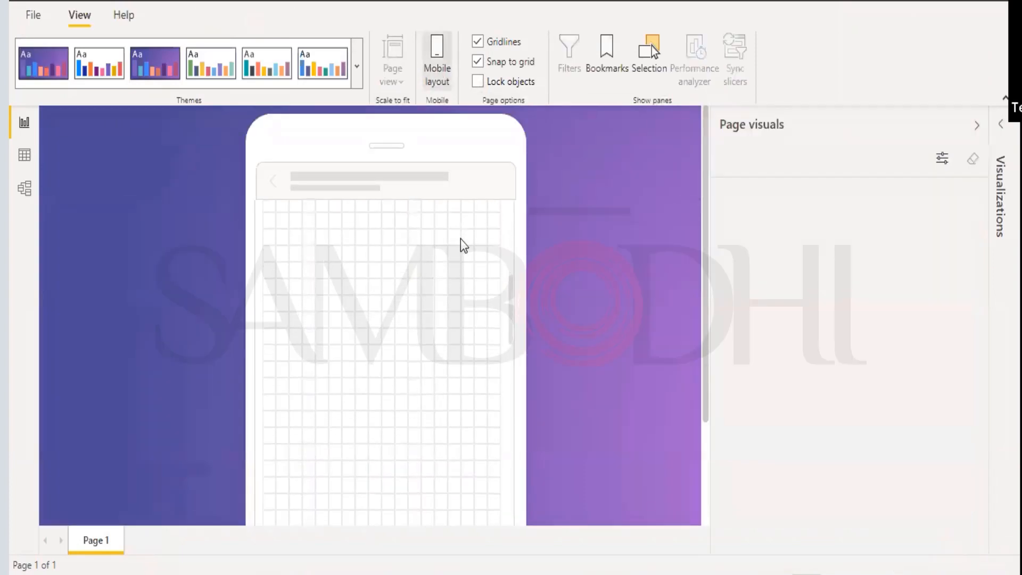
{"action": "left_click_drag", "start_coordinate": [702, 317], "coordinate": [706, 443]}
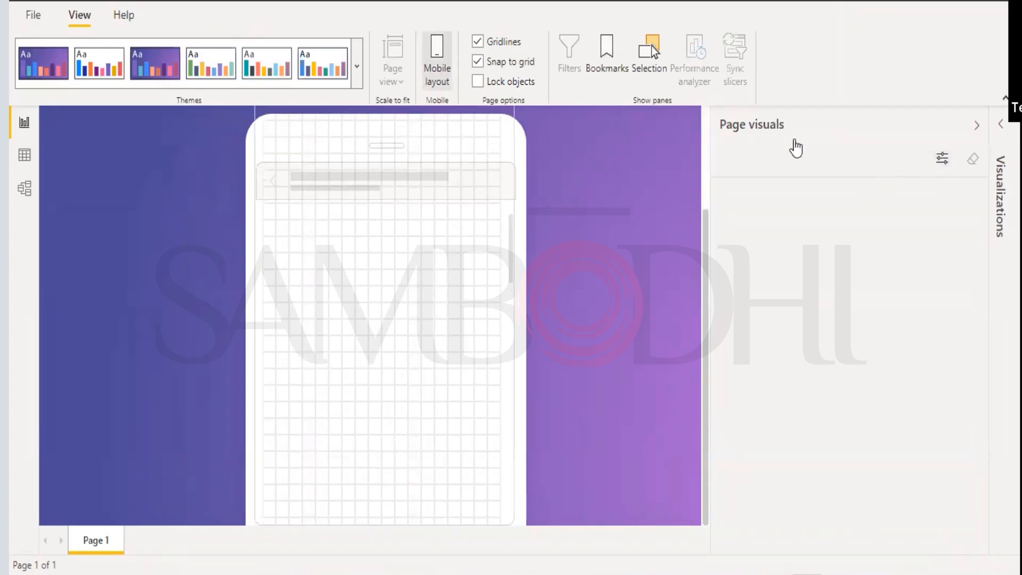
{"action": "left_click", "coordinate": [798, 142]}
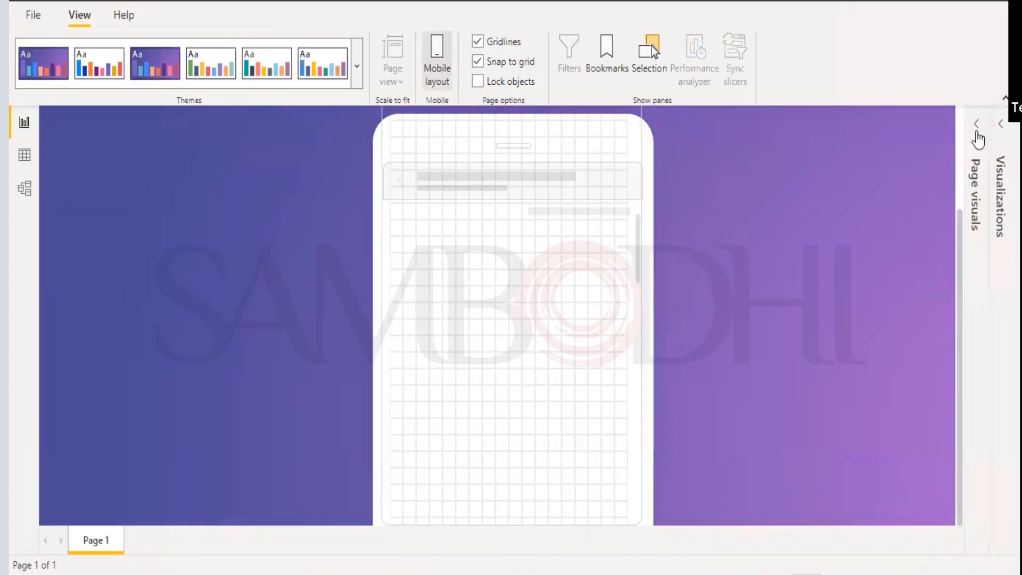
{"action": "left_click", "coordinate": [977, 135]}
{"action": "left_click", "coordinate": [1001, 124]}
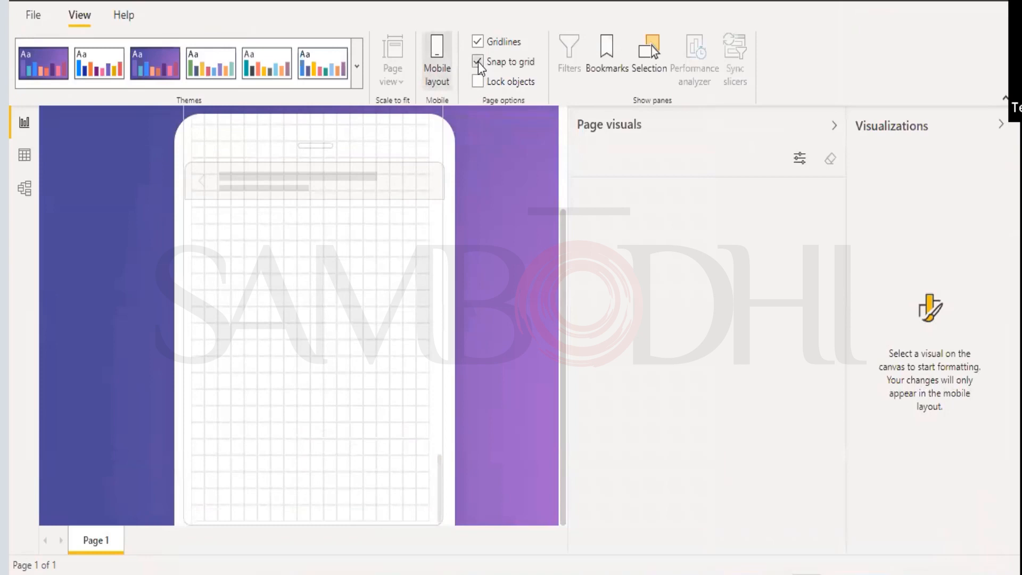
Disable Snap to grid in the mobile layout, and turn Gridlines off and back on
{"action": "left_click", "coordinate": [484, 38]}
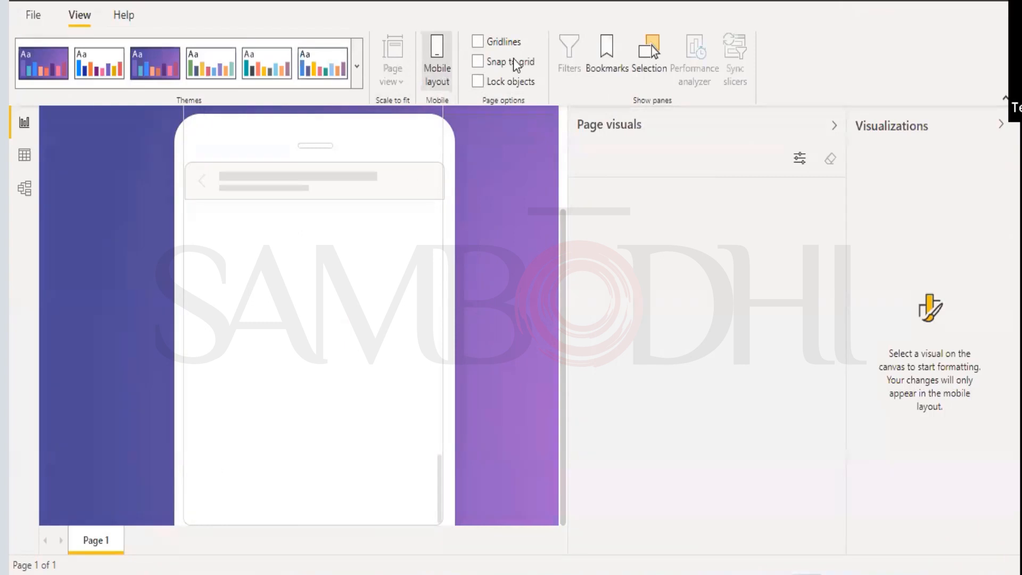
{"action": "left_click", "coordinate": [477, 41]}
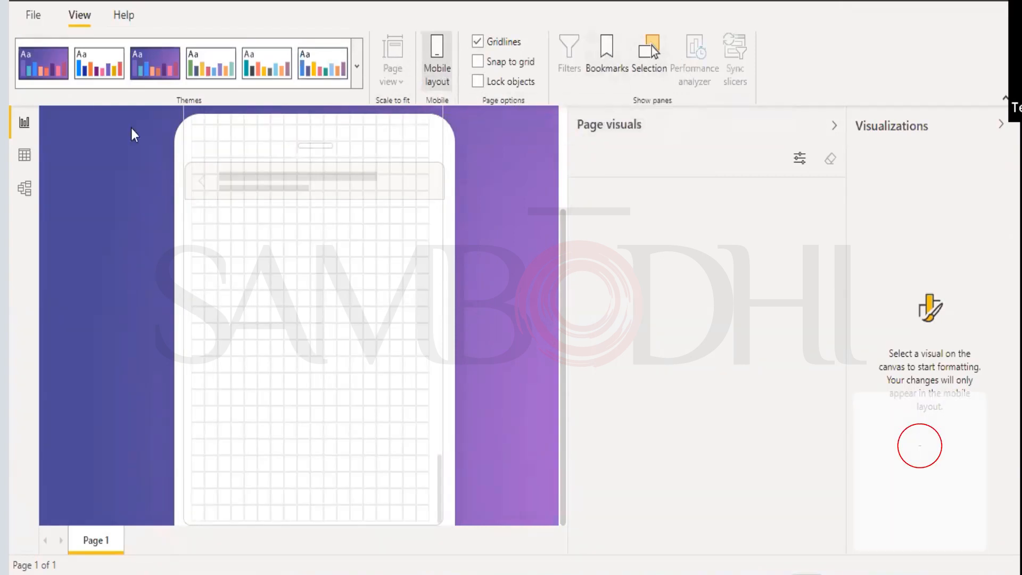
{"action": "left_click", "coordinate": [33, 15]}
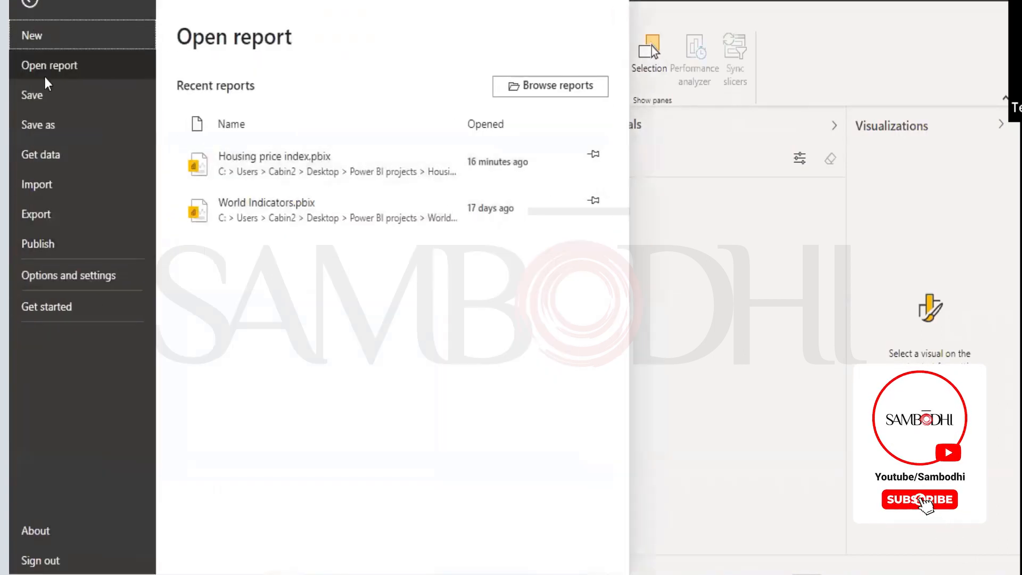
{"action": "left_click", "coordinate": [27, 4]}
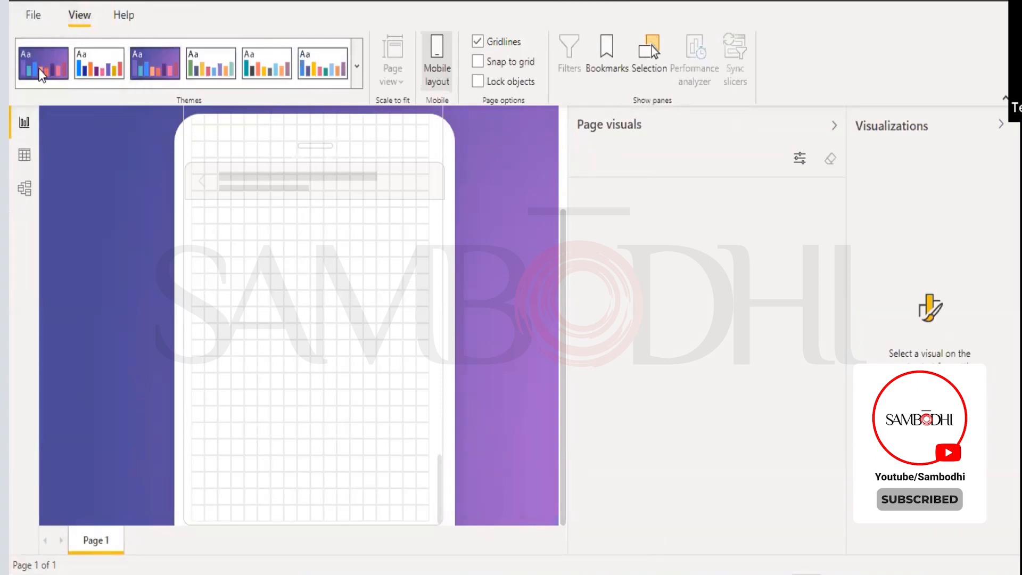
{"action": "left_click", "coordinate": [24, 155]}
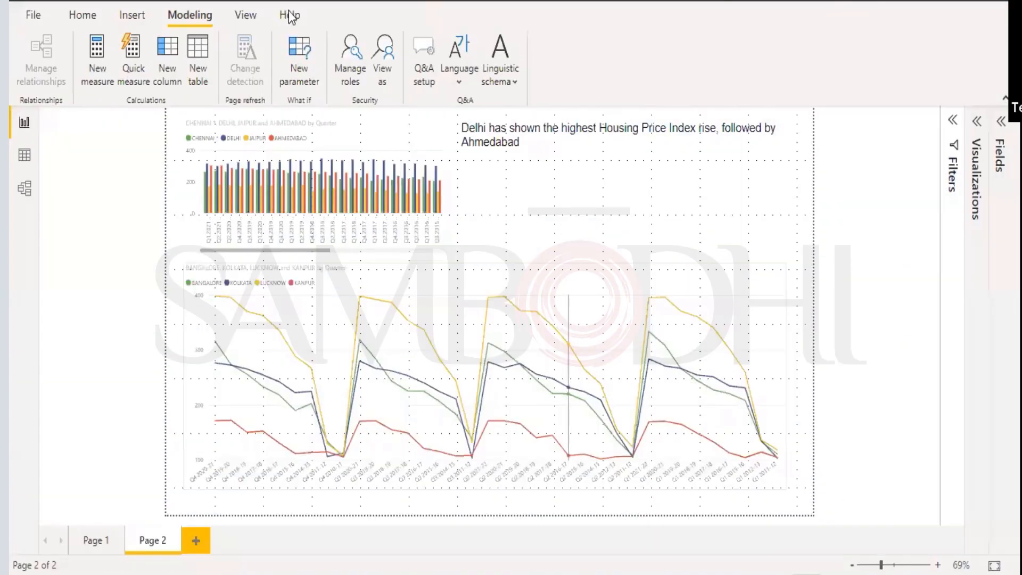
Launch a new blank Power BI Desktop report and dismiss its start screen
{"action": "left_click", "coordinate": [290, 15]}
{"action": "key", "text": "super+s"}
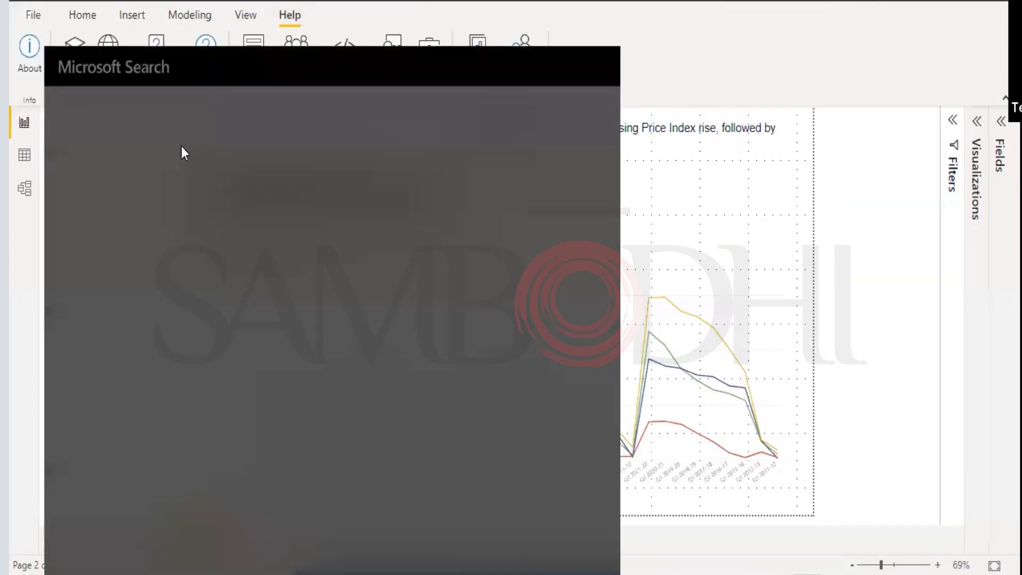
{"action": "left_click", "coordinate": [130, 453]}
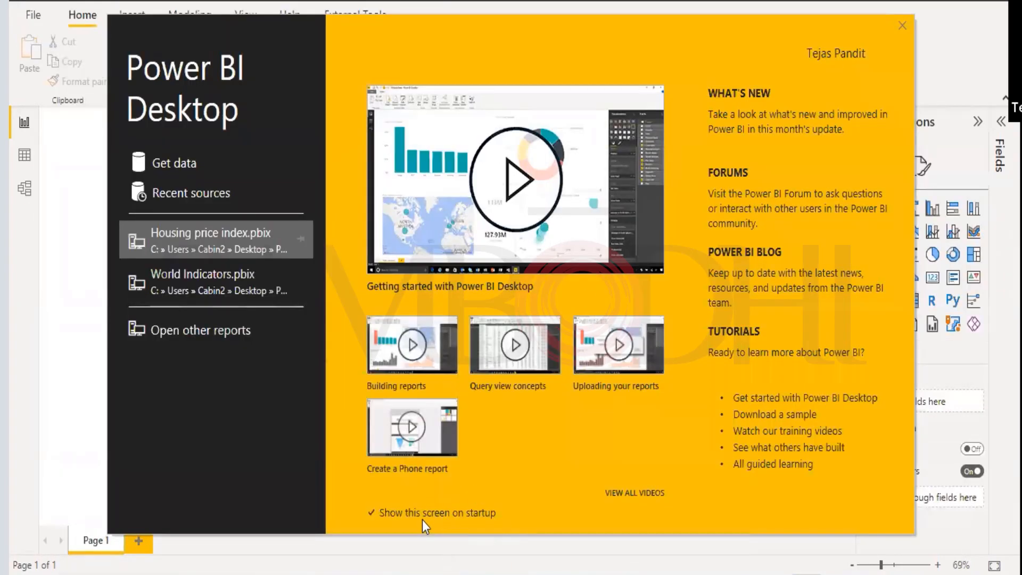
{"action": "left_click", "coordinate": [422, 517]}
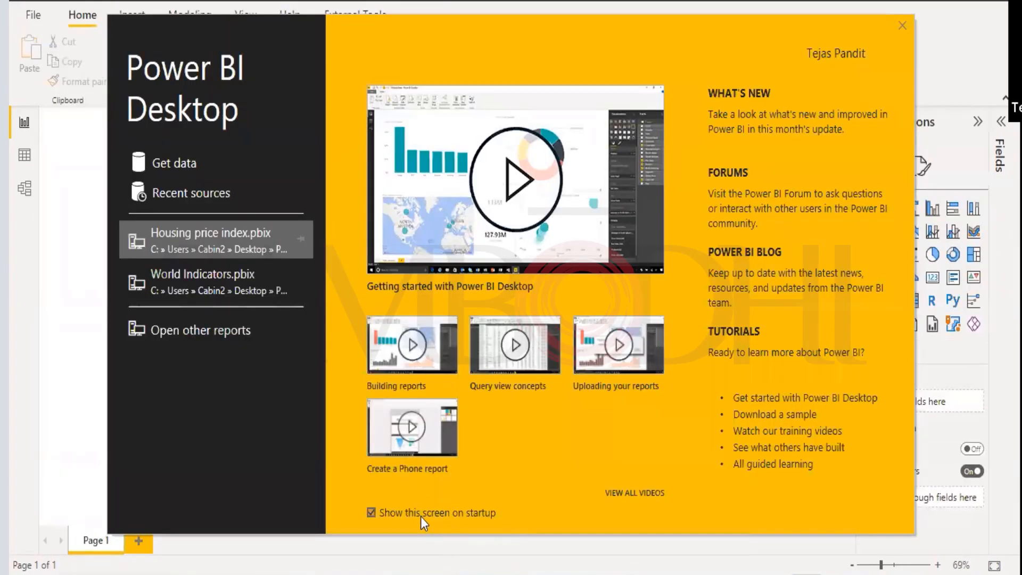
{"action": "left_click", "coordinate": [902, 25]}
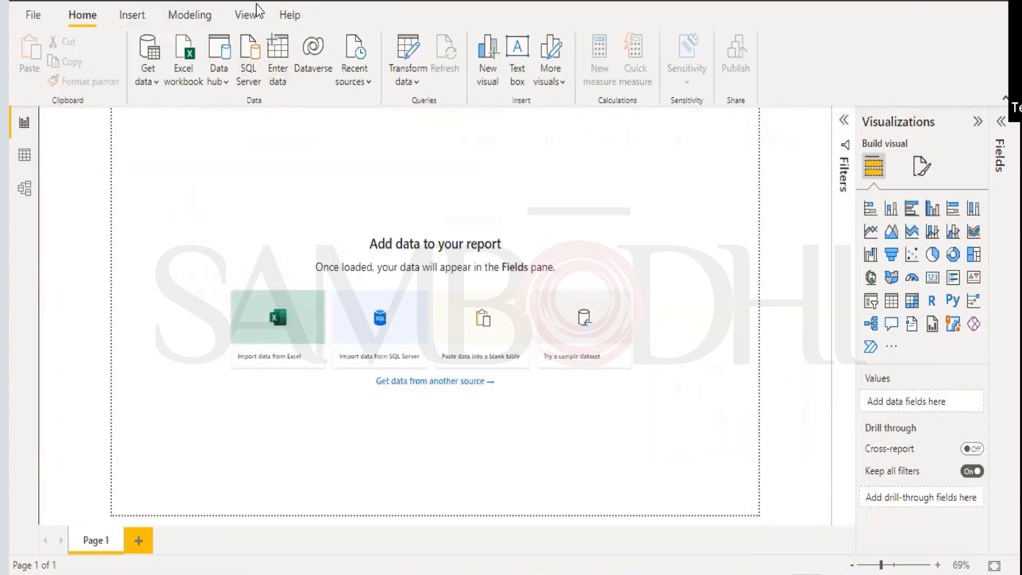
Show the Performance analyzer pane in the blank report, look it over and close it
{"action": "left_click", "coordinate": [290, 16]}
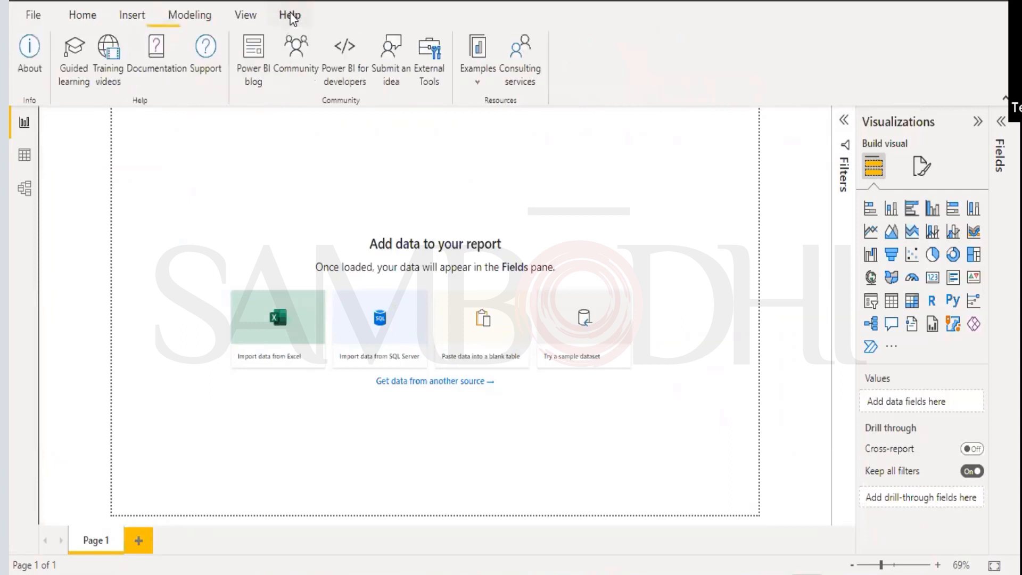
{"action": "left_click", "coordinate": [245, 16]}
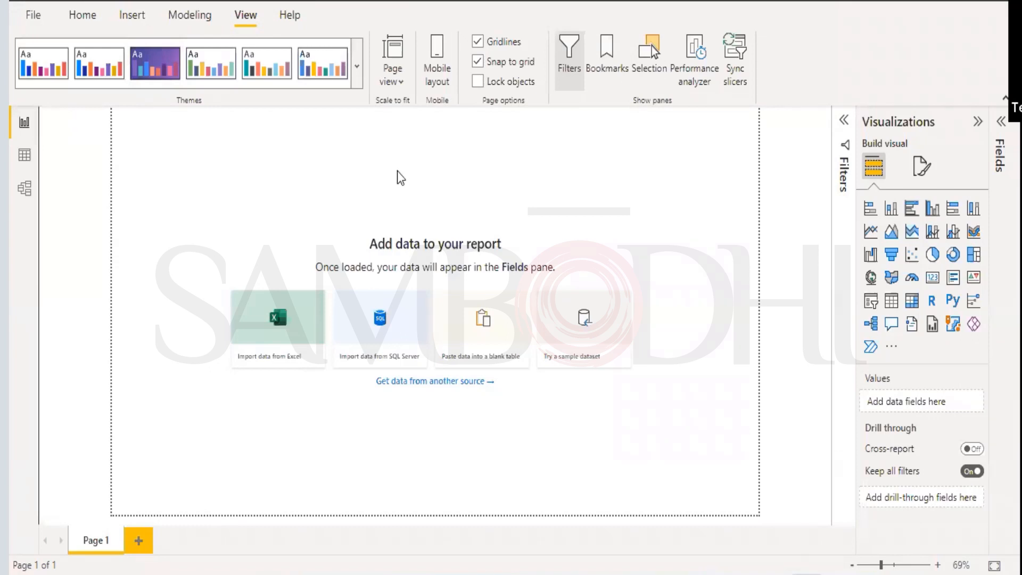
{"action": "left_click", "coordinate": [700, 53]}
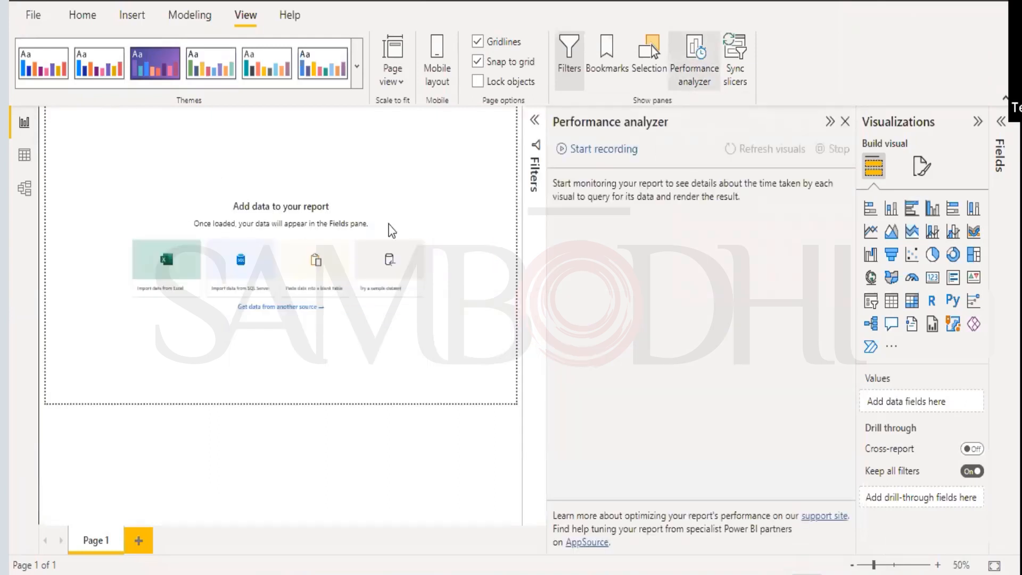
{"action": "left_click", "coordinate": [846, 122]}
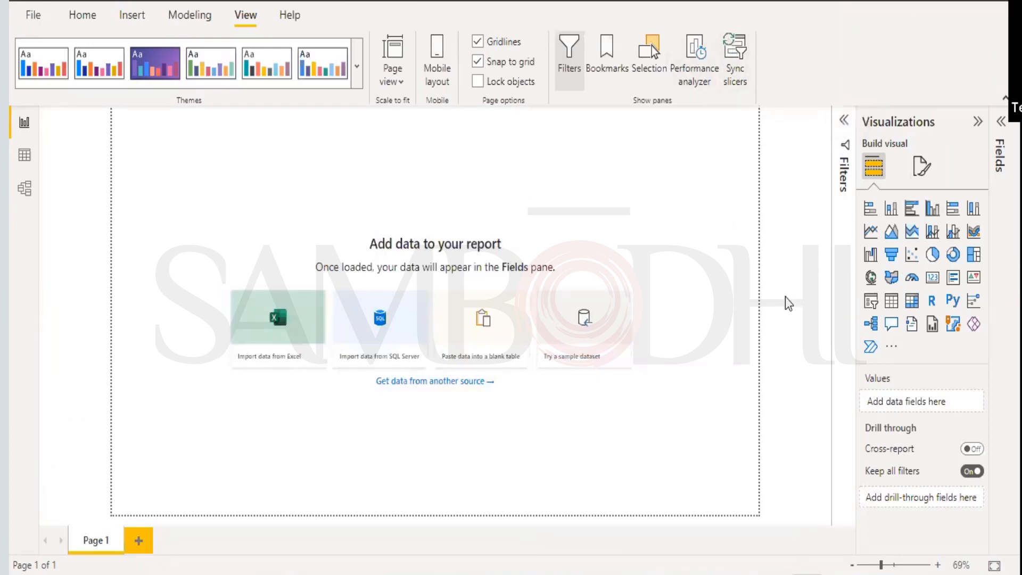
View the product information for Microsoft Power BI Desktop and close it
{"action": "left_click", "coordinate": [288, 16]}
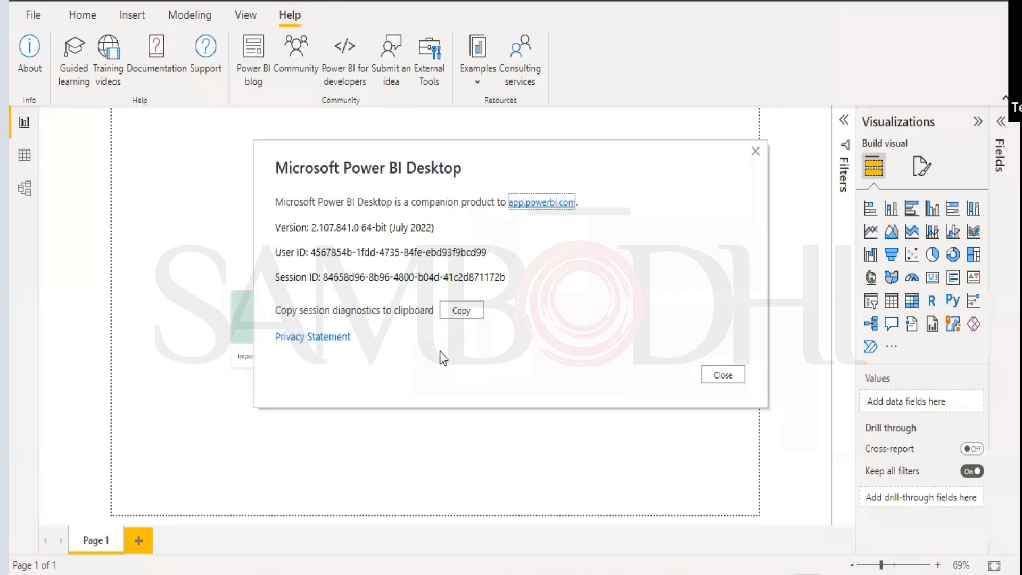
{"action": "left_click", "coordinate": [726, 376]}
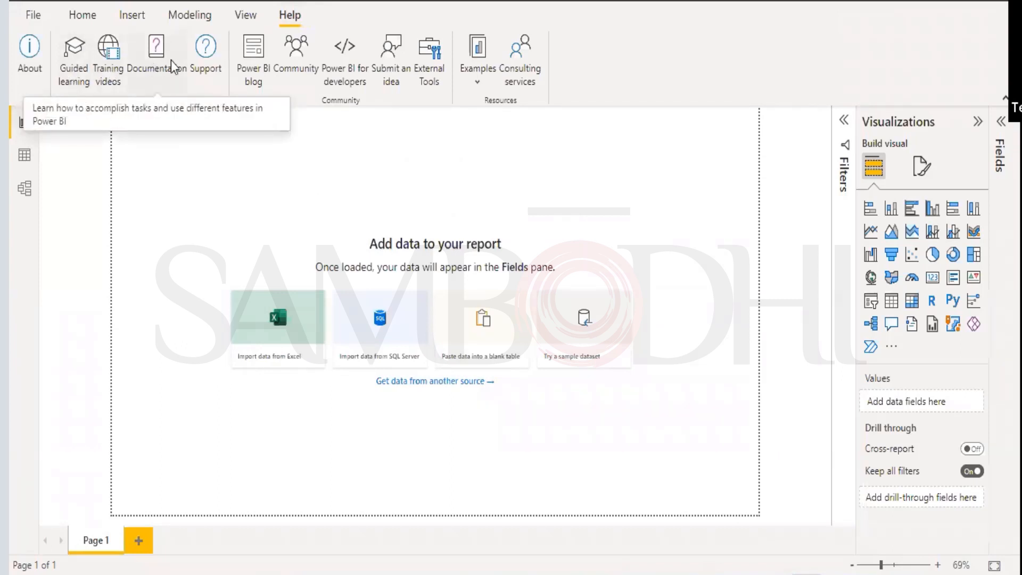
Open the online Power BI documentation and look through the article list beside Get started with Power BI Desktop
{"action": "left_click", "coordinate": [156, 54]}
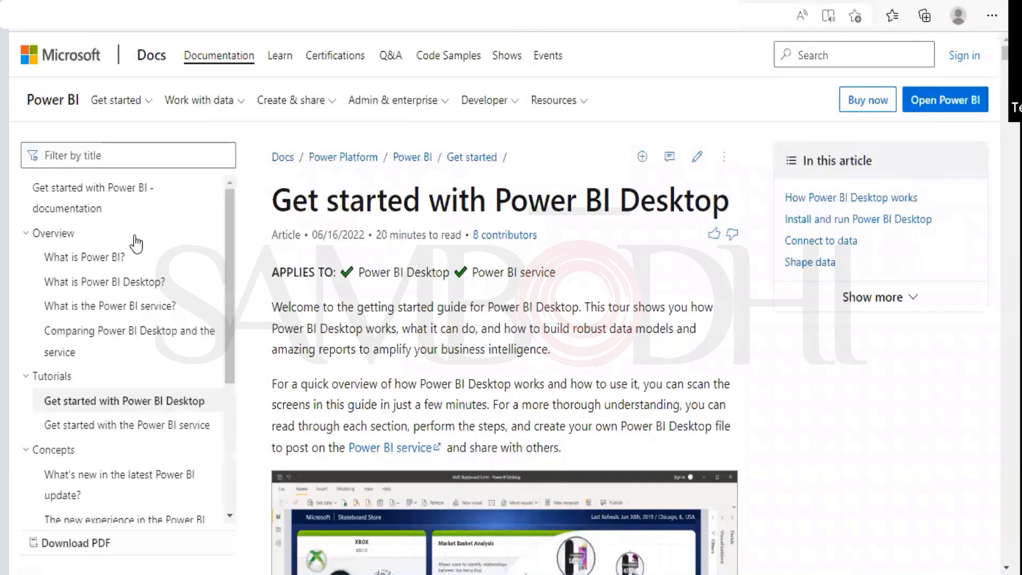
{"action": "scroll", "coordinate": [137, 244], "scroll_direction": "down", "scroll_amount": 4}
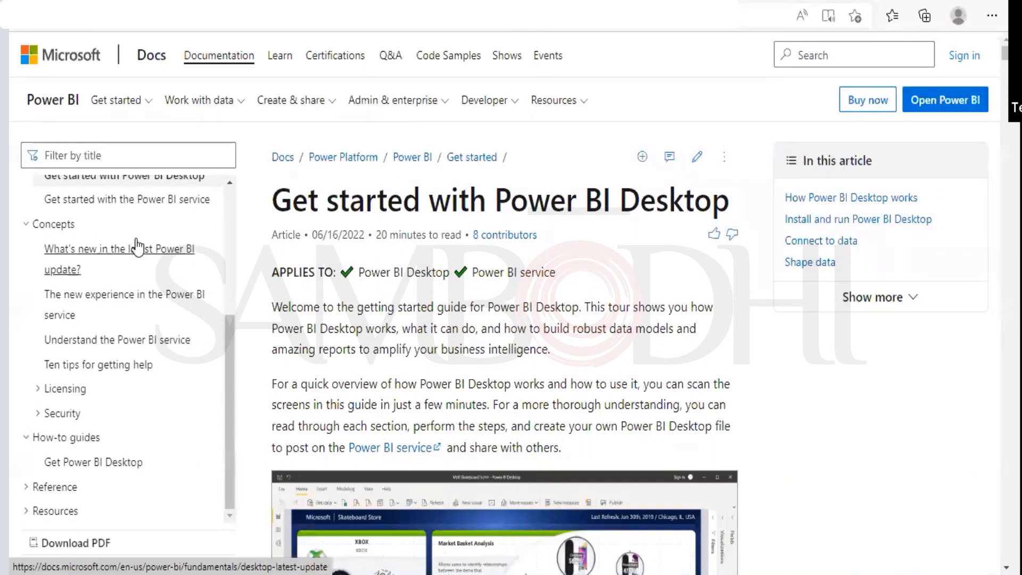
{"action": "scroll", "coordinate": [138, 247], "scroll_direction": "up", "scroll_amount": 4}
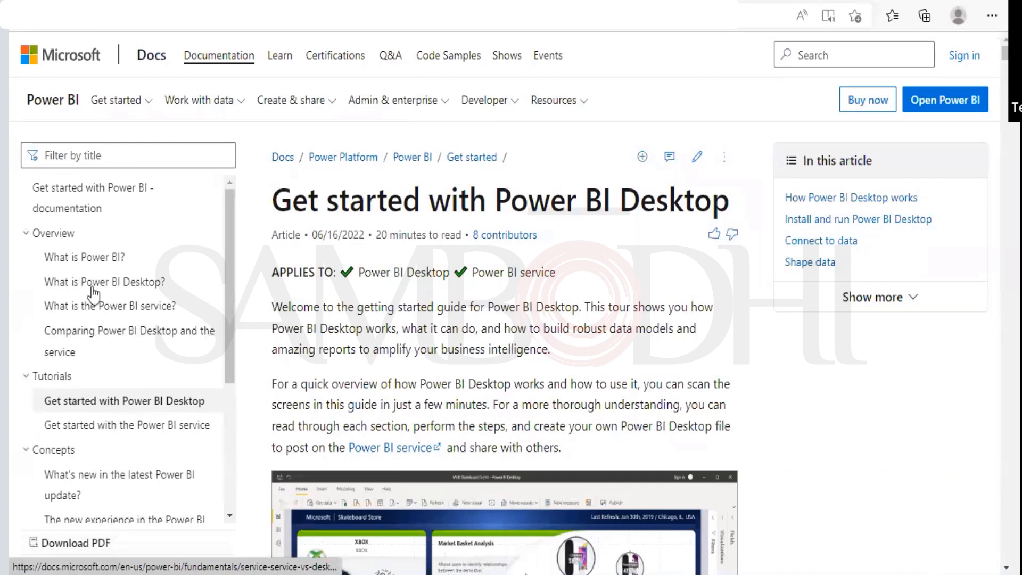
Read the Get started with Power BI Desktop article down to its Install and run Power BI Desktop section
{"action": "scroll", "coordinate": [487, 378], "scroll_direction": "down", "scroll_amount": 10}
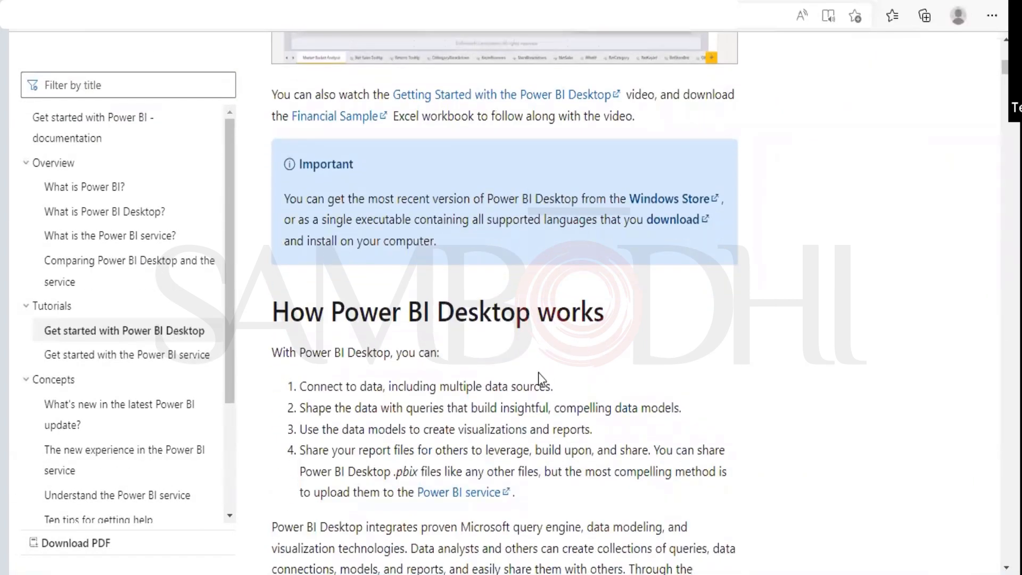
{"action": "scroll", "coordinate": [538, 372], "scroll_direction": "down", "scroll_amount": 10}
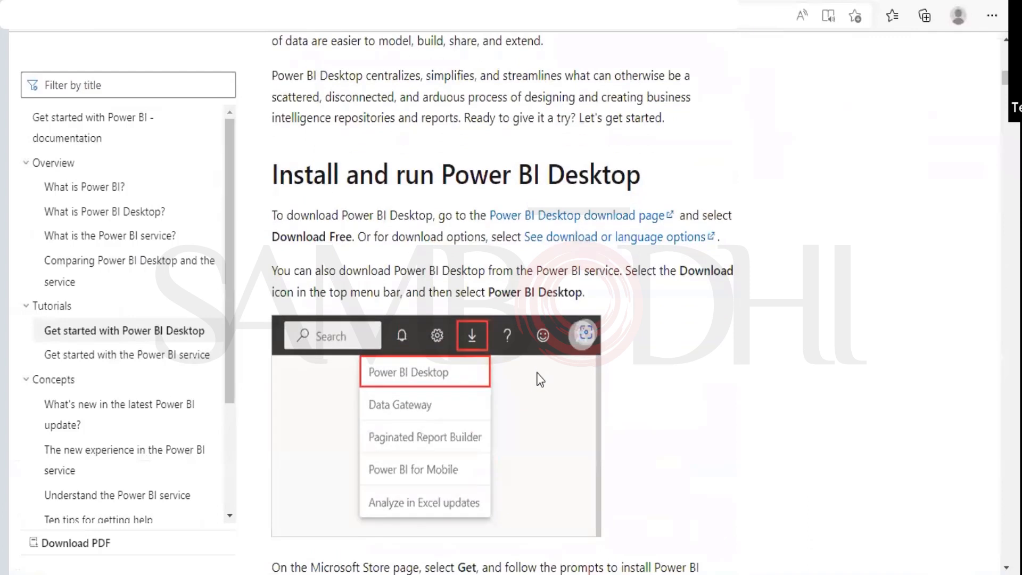
{"action": "scroll", "coordinate": [540, 379], "scroll_direction": "down", "scroll_amount": 2}
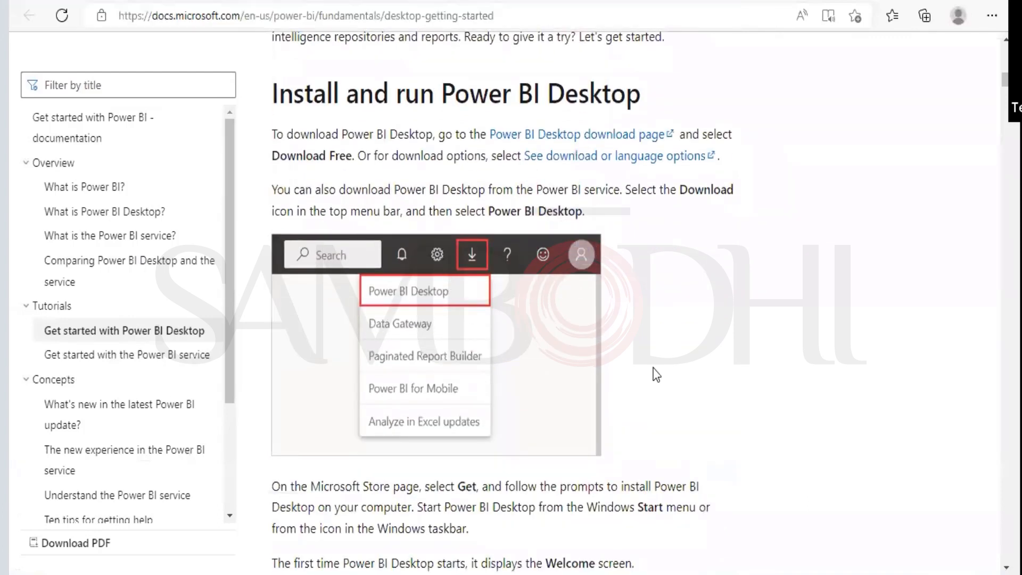
Search Windows for Power BI, look through the result categories including apps and web, and dismiss the search
{"action": "key", "text": "super+s"}
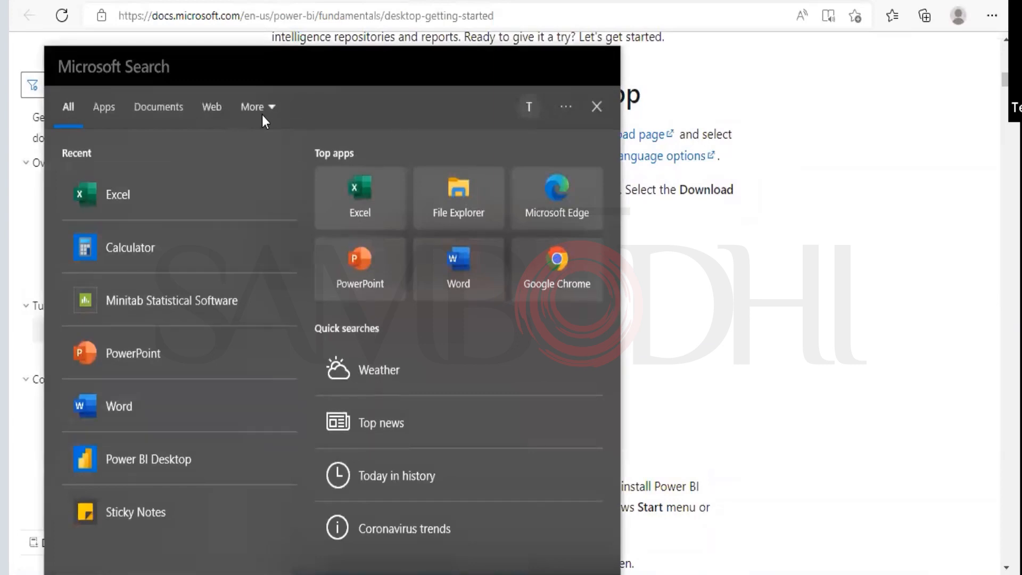
{"action": "left_click", "coordinate": [262, 113]}
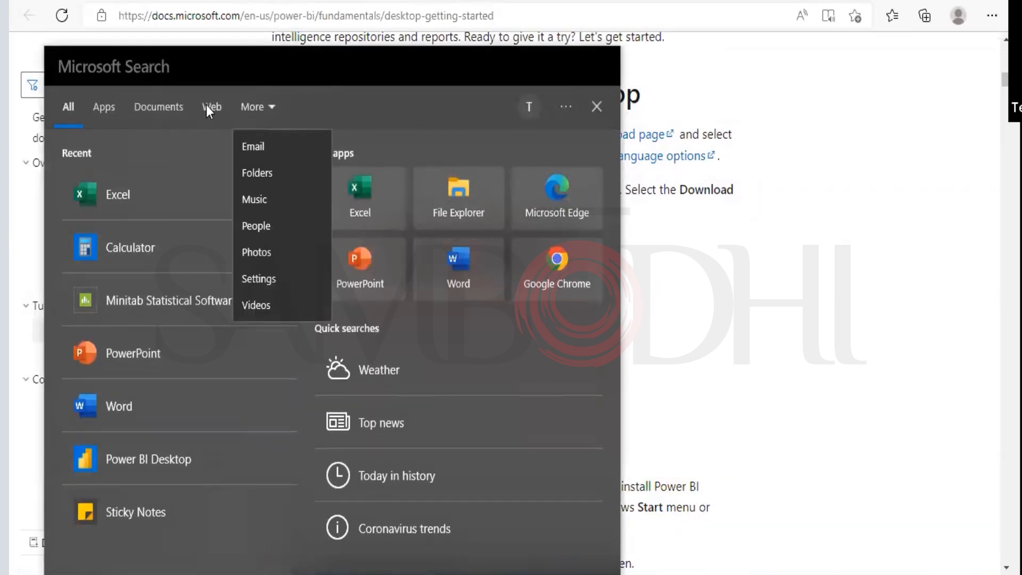
{"action": "left_click", "coordinate": [101, 109]}
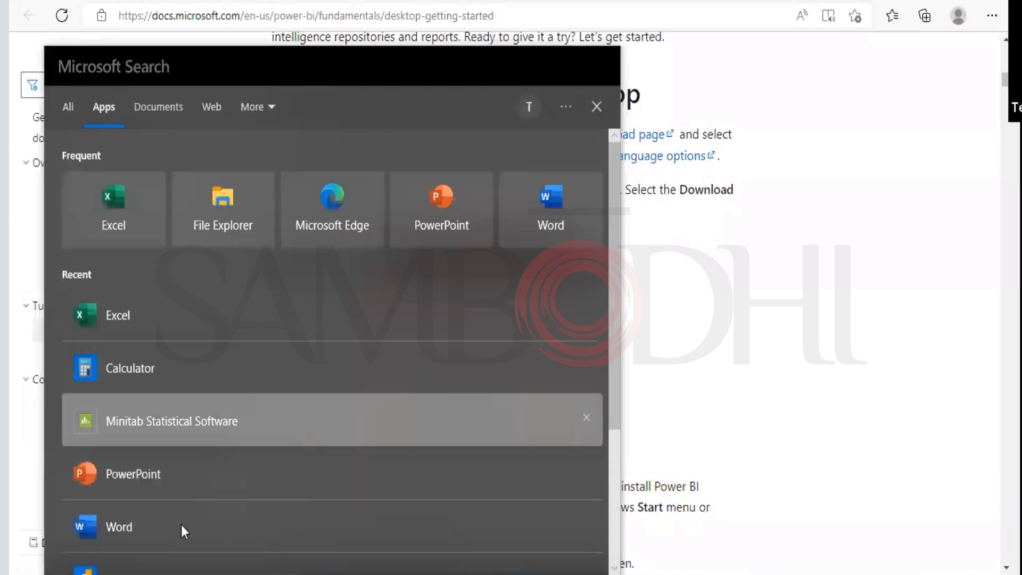
{"action": "left_click", "coordinate": [165, 109]}
{"action": "left_click", "coordinate": [211, 105]}
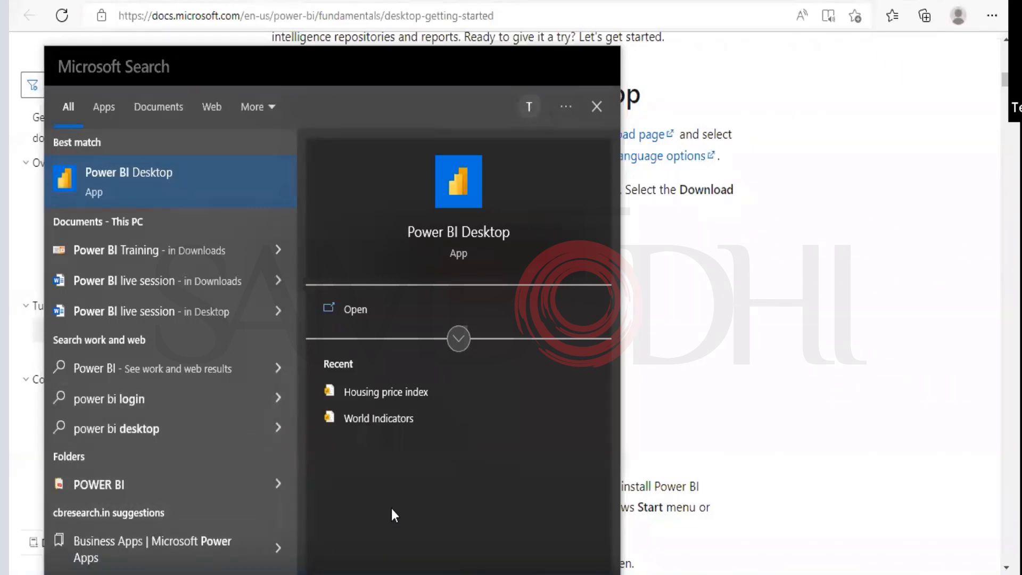
{"action": "left_click", "coordinate": [211, 105]}
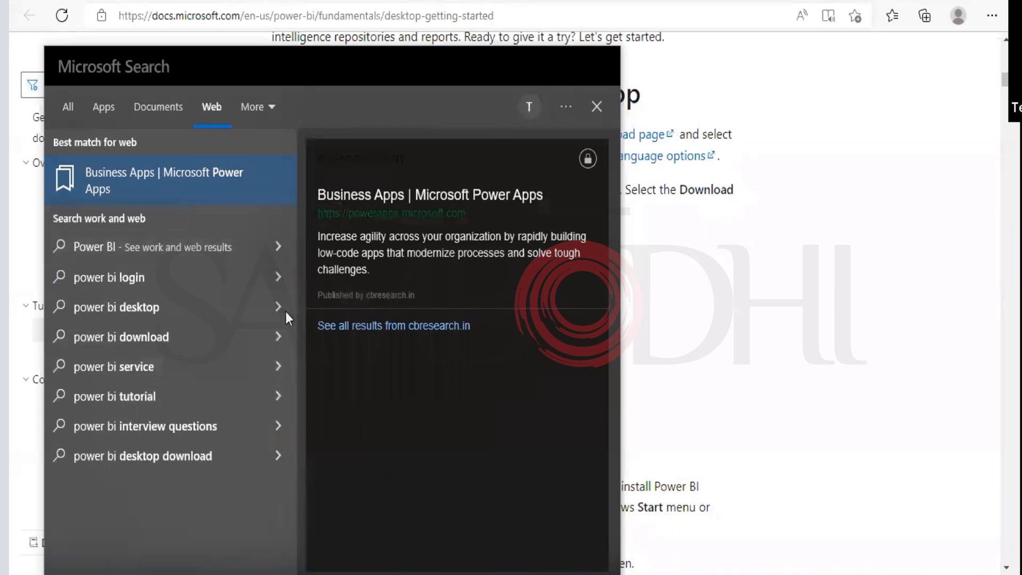
{"action": "left_click", "coordinate": [751, 301]}
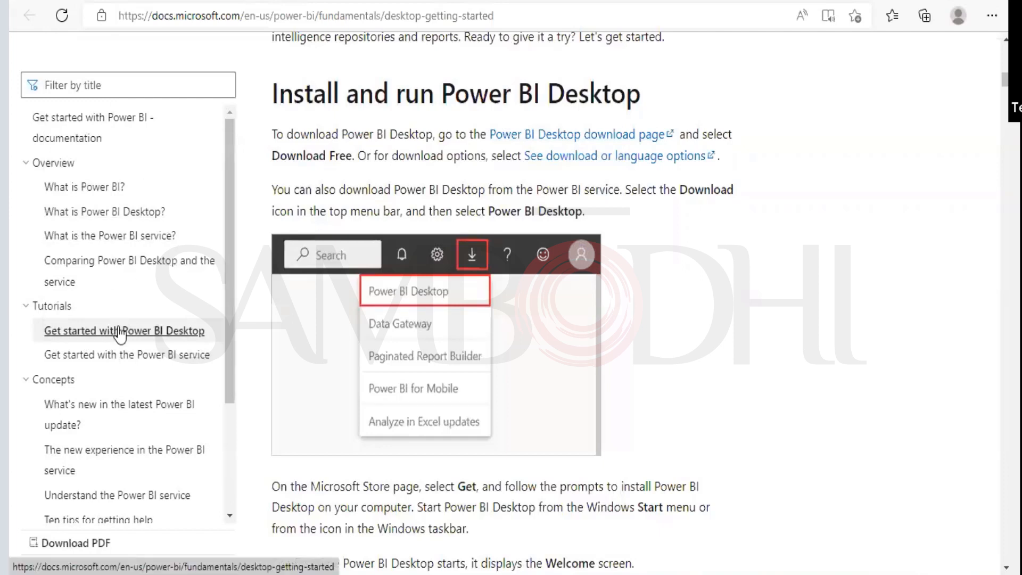
Look through the article's welcome screen and web data connection sections, close the documentation and switch back to Power BI Desktop
{"action": "scroll", "coordinate": [362, 199], "scroll_direction": "down", "scroll_amount": 8}
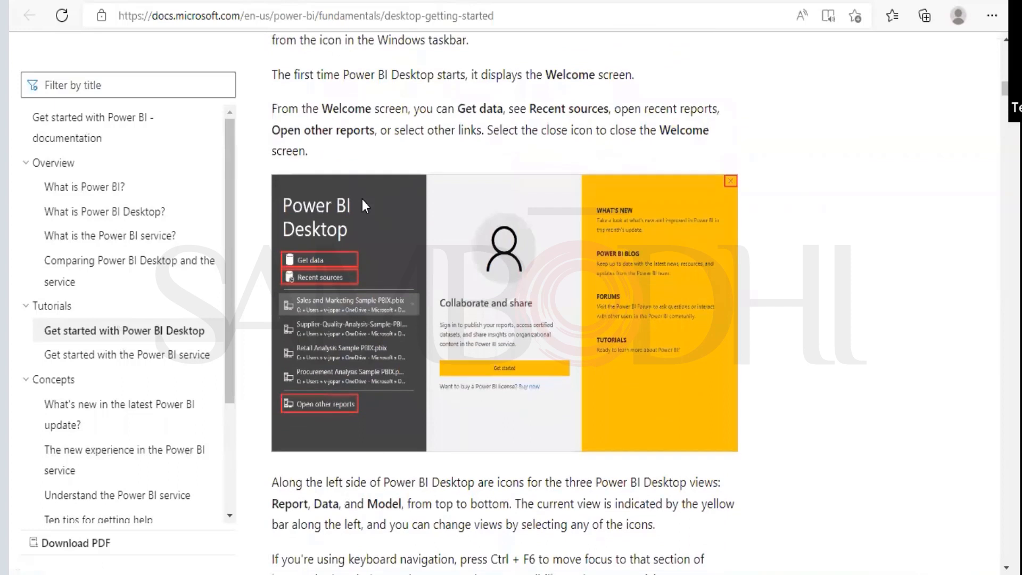
{"action": "scroll", "coordinate": [361, 199], "scroll_direction": "down", "scroll_amount": 20}
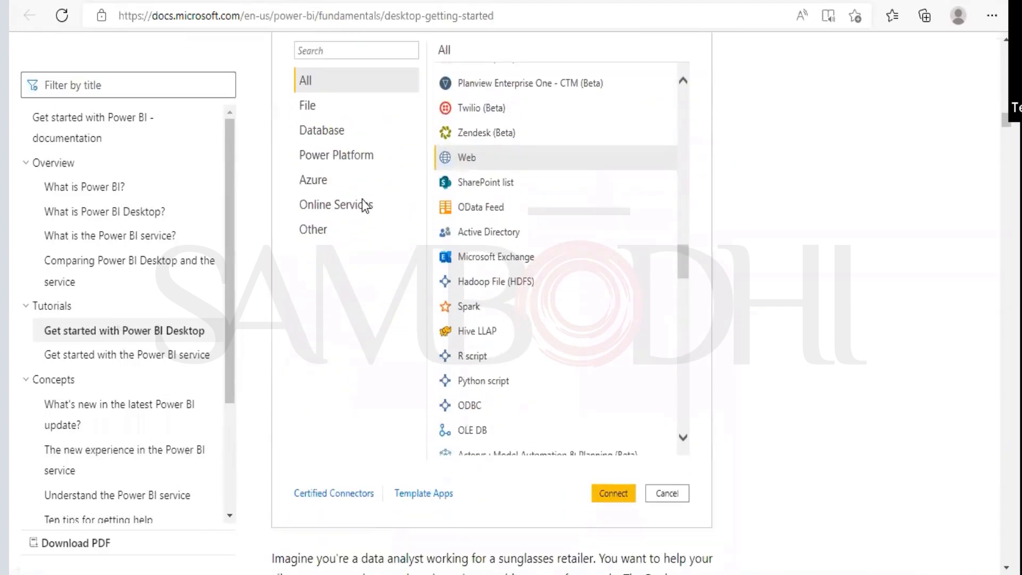
{"action": "scroll", "coordinate": [362, 199], "scroll_direction": "down", "scroll_amount": 20}
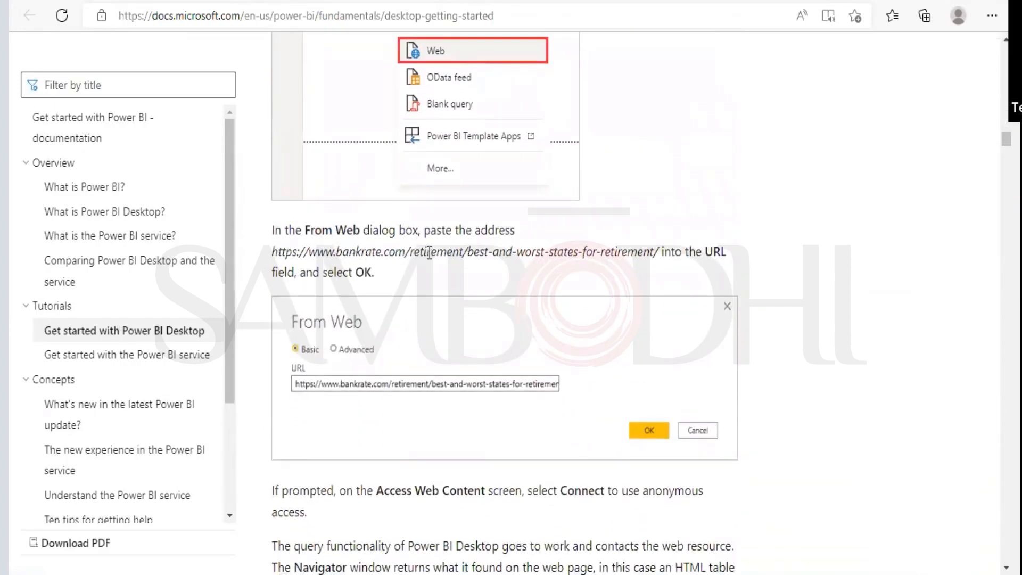
{"action": "scroll", "coordinate": [751, 283], "scroll_direction": "down", "scroll_amount": 10}
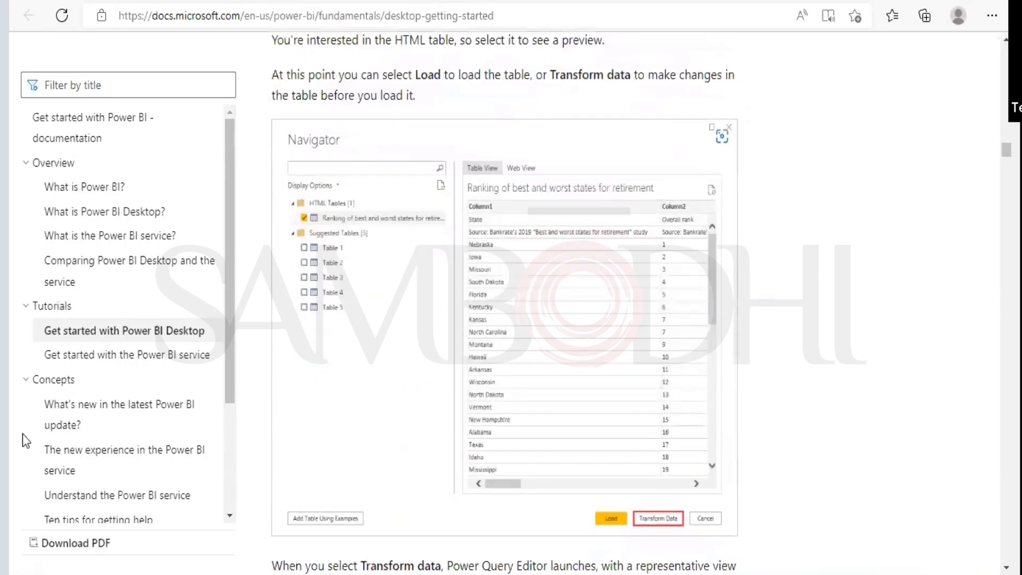
{"action": "scroll", "coordinate": [96, 310], "scroll_direction": "down", "scroll_amount": 3}
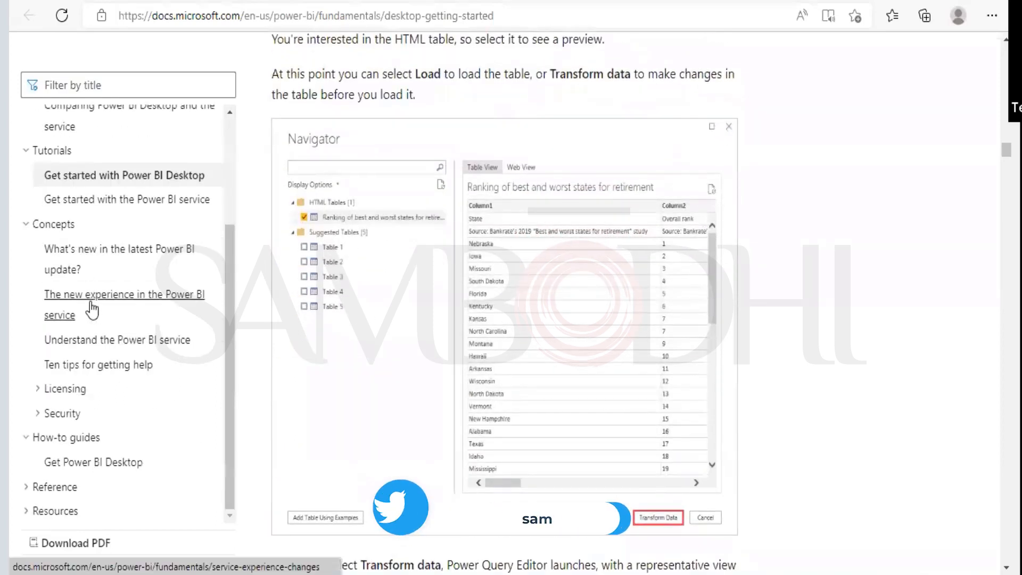
{"action": "scroll", "coordinate": [92, 310], "scroll_direction": "up", "scroll_amount": 3}
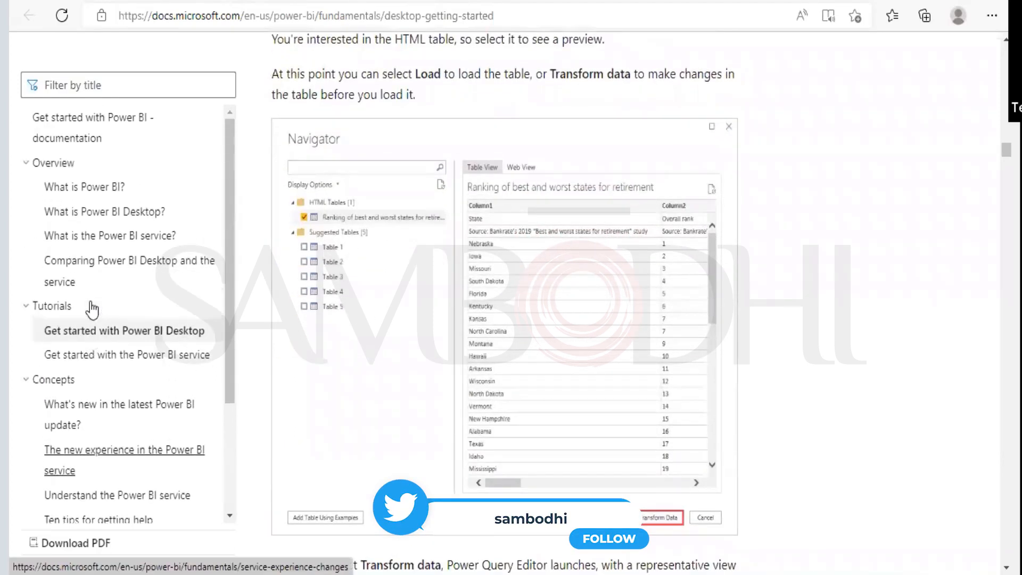
{"action": "scroll", "coordinate": [765, 251], "scroll_direction": "up", "scroll_amount": 15}
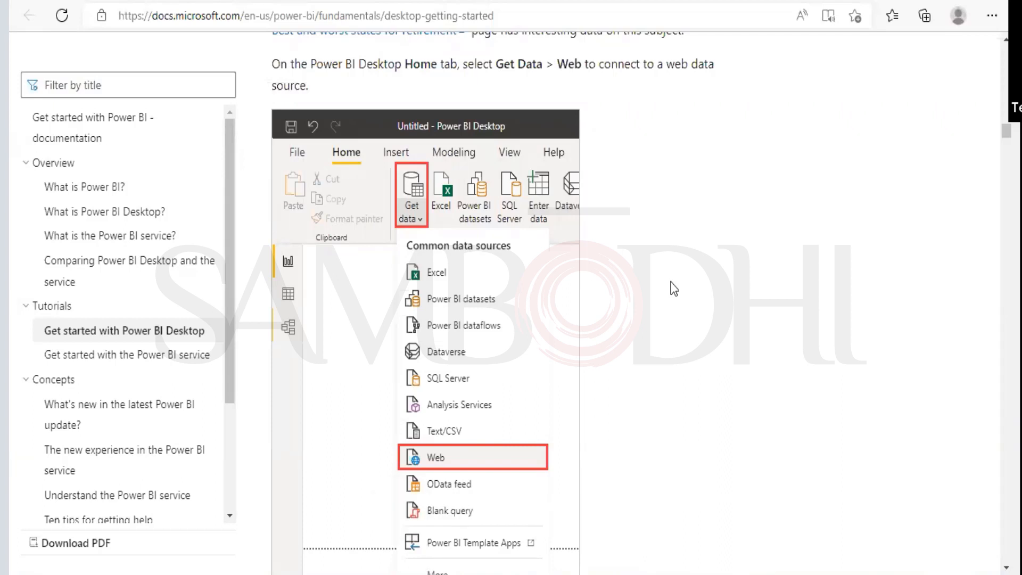
{"action": "scroll", "coordinate": [673, 288], "scroll_direction": "up", "scroll_amount": 15}
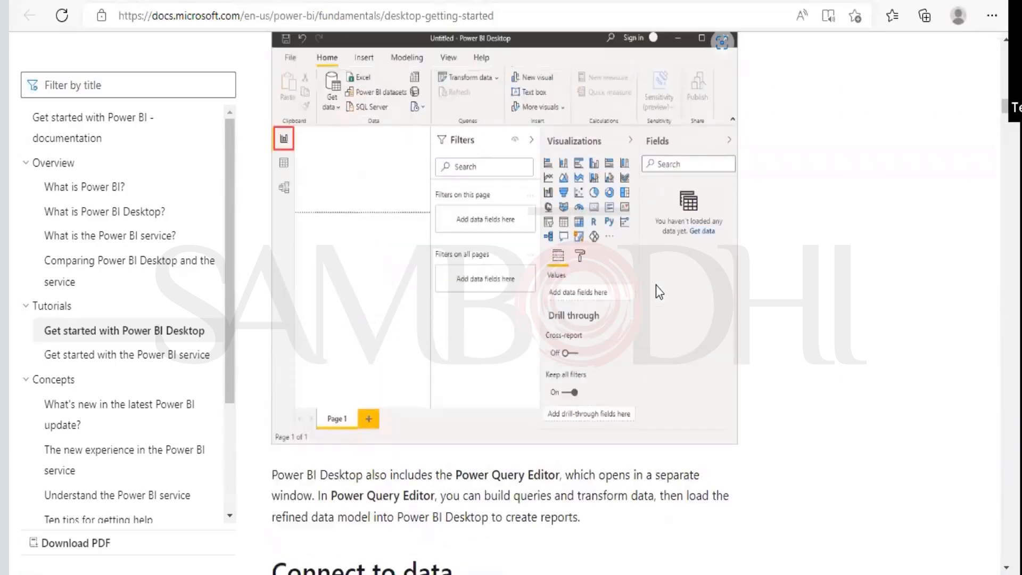
{"action": "scroll", "coordinate": [656, 285], "scroll_direction": "up", "scroll_amount": 15}
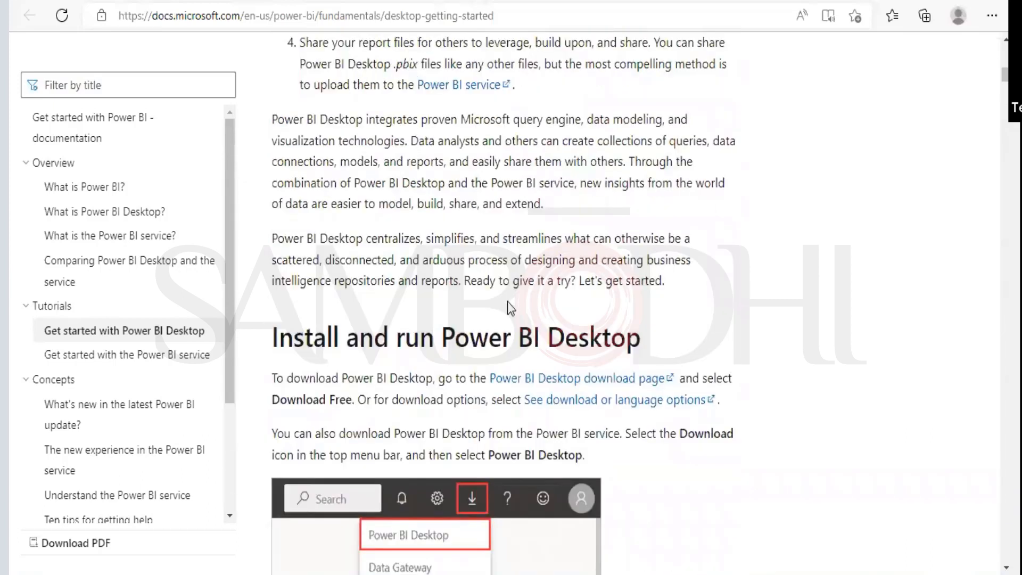
{"action": "key", "text": "ctrl+w"}
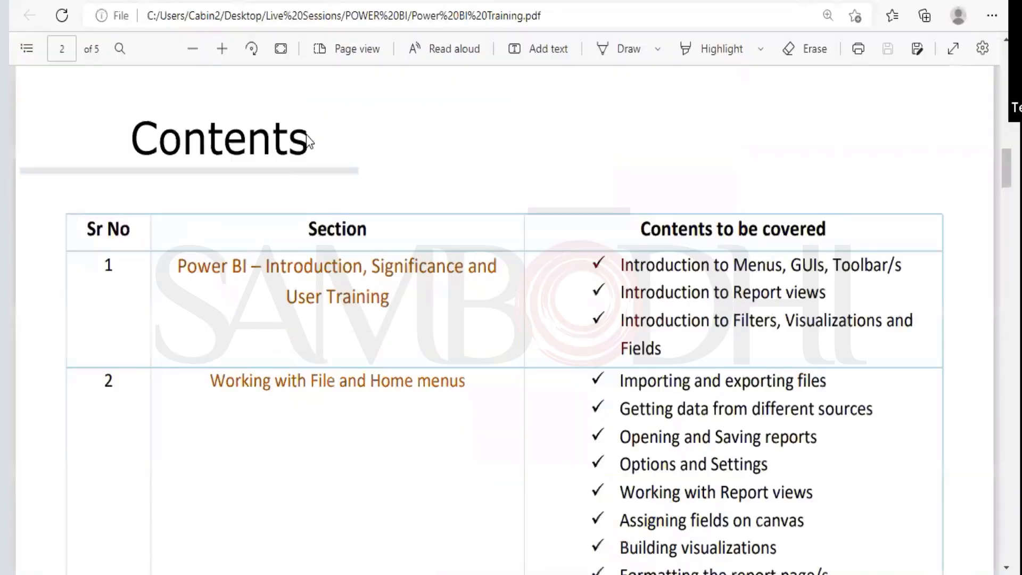
{"action": "key", "text": "alt+Tab"}
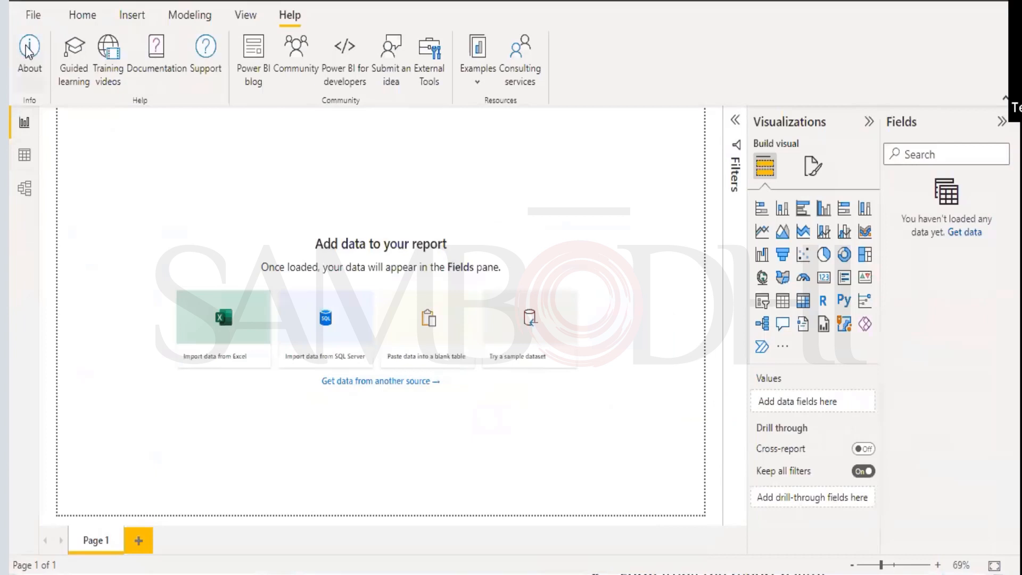
Get data from a Text/CSV source and open the gold file for import
{"action": "left_click", "coordinate": [32, 16]}
{"action": "key", "text": "Escape"}
{"action": "left_click", "coordinate": [148, 75]}
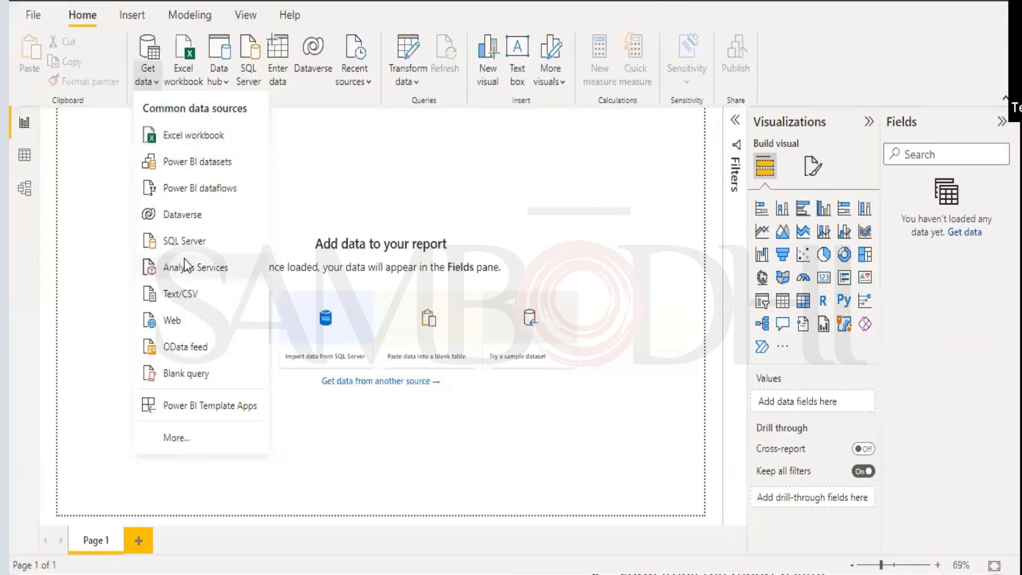
{"action": "left_click", "coordinate": [201, 295]}
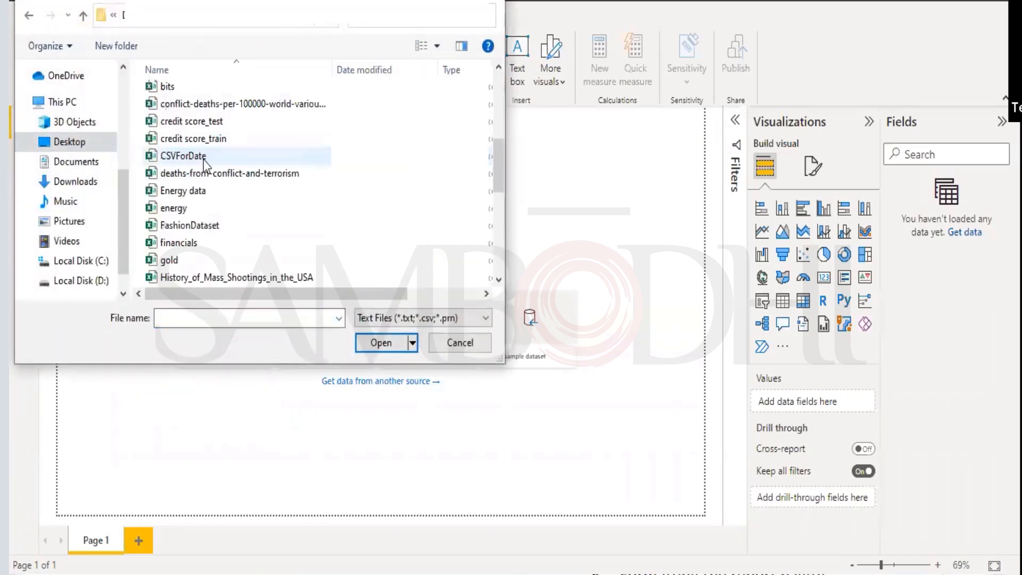
{"action": "scroll", "coordinate": [203, 157], "scroll_direction": "down", "scroll_amount": 2}
{"action": "left_click", "coordinate": [204, 155]}
{"action": "left_click", "coordinate": [380, 343]}
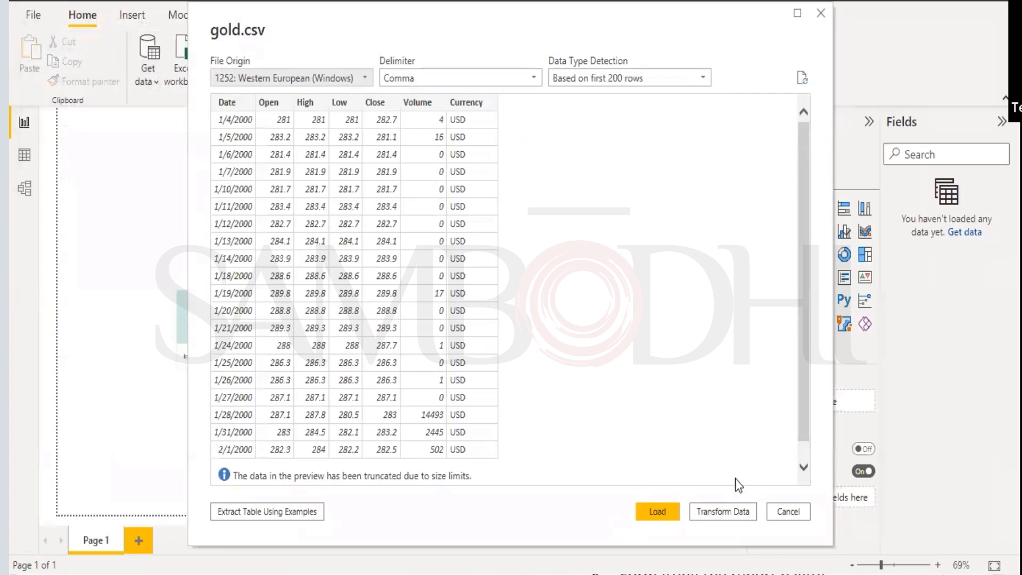
Set the data type detection for gold.csv to Based on entire dataset, review the preview rows and load the data
{"action": "left_click", "coordinate": [628, 82]}
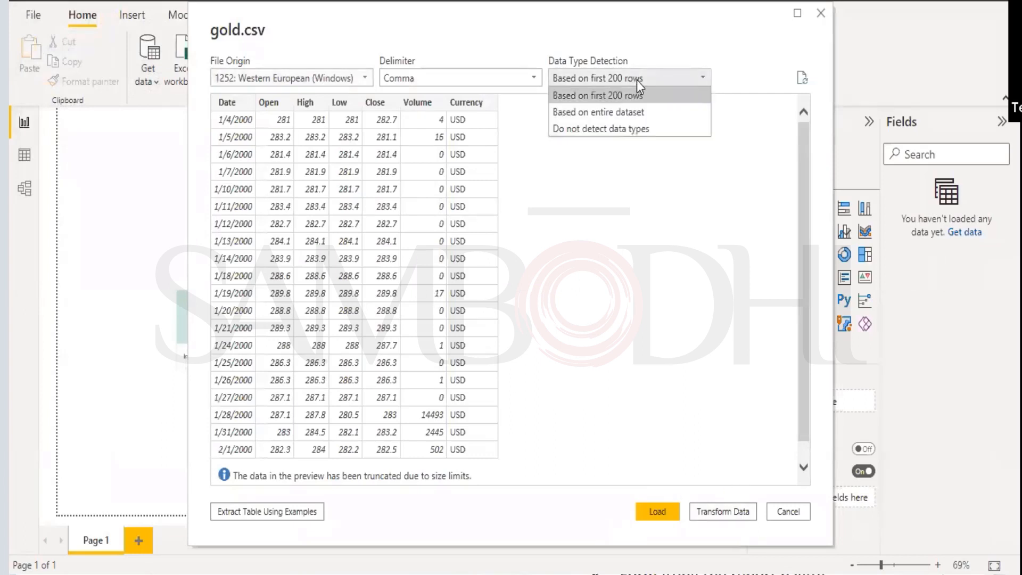
{"action": "left_click", "coordinate": [628, 113]}
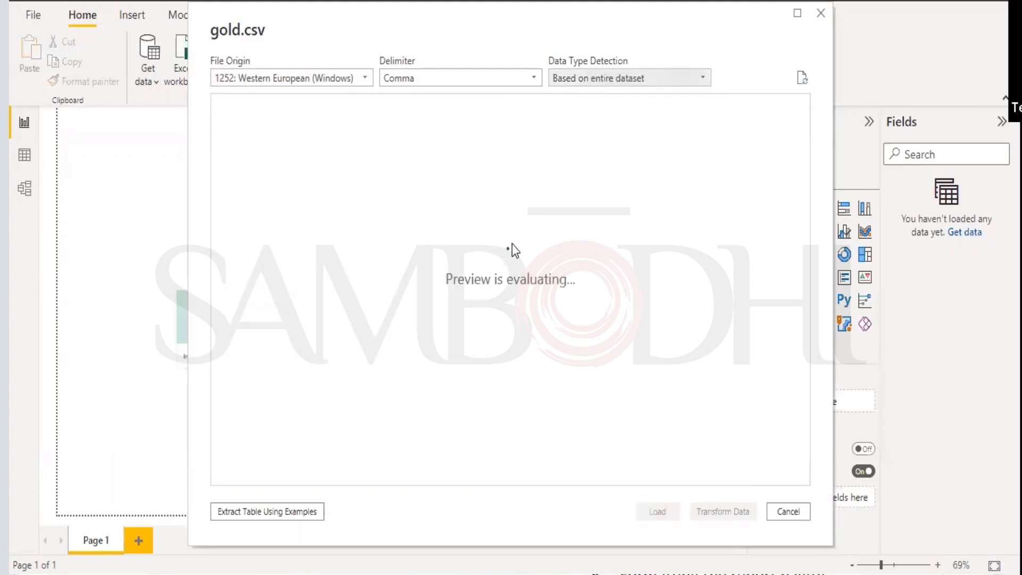
{"action": "scroll", "coordinate": [525, 250], "scroll_direction": "down", "scroll_amount": 20}
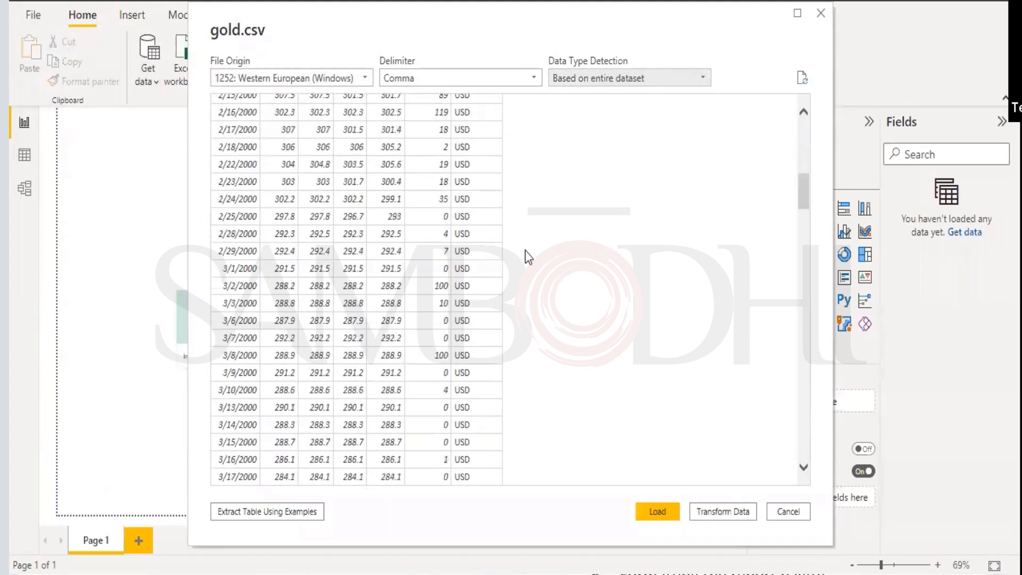
{"action": "scroll", "coordinate": [536, 308], "scroll_direction": "down", "scroll_amount": 20}
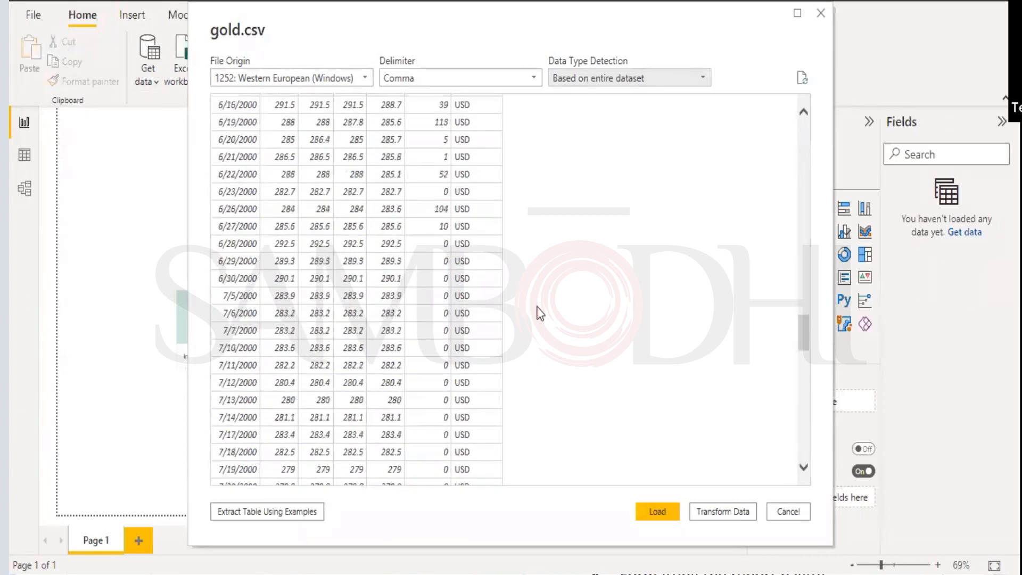
{"action": "scroll", "coordinate": [540, 314], "scroll_direction": "up", "scroll_amount": 20}
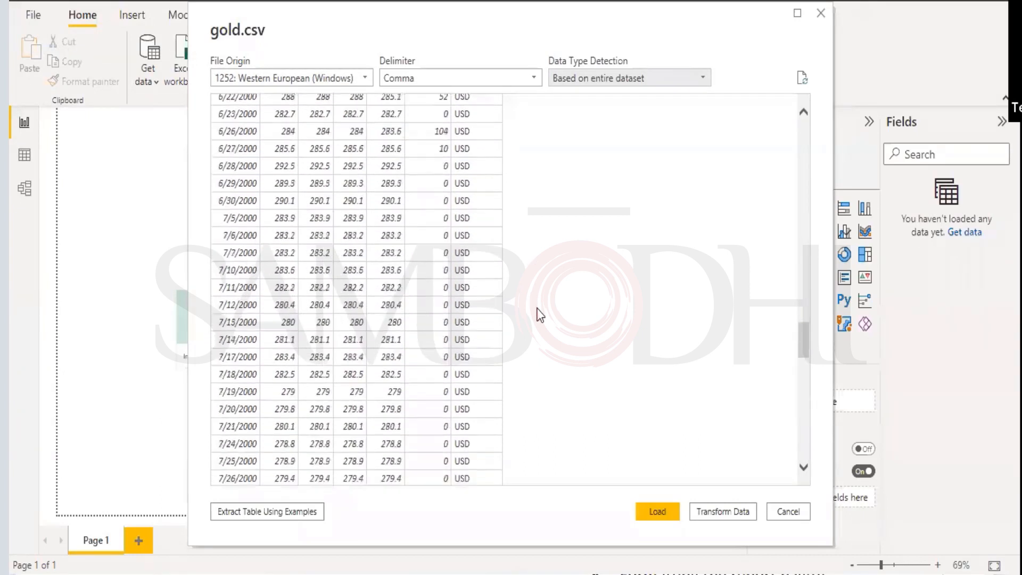
{"action": "scroll", "coordinate": [539, 314], "scroll_direction": "up", "scroll_amount": 10}
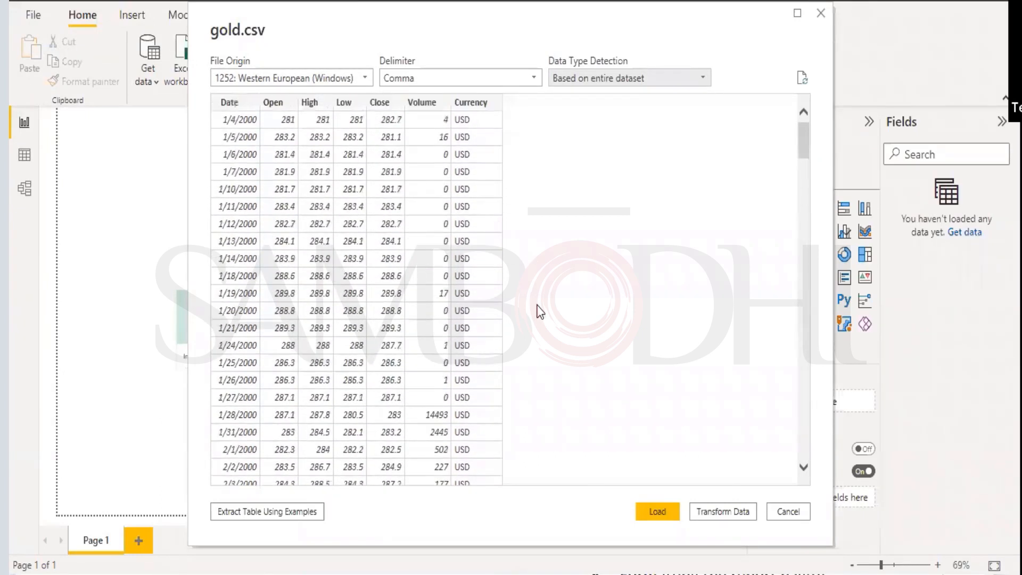
{"action": "left_click", "coordinate": [627, 74]}
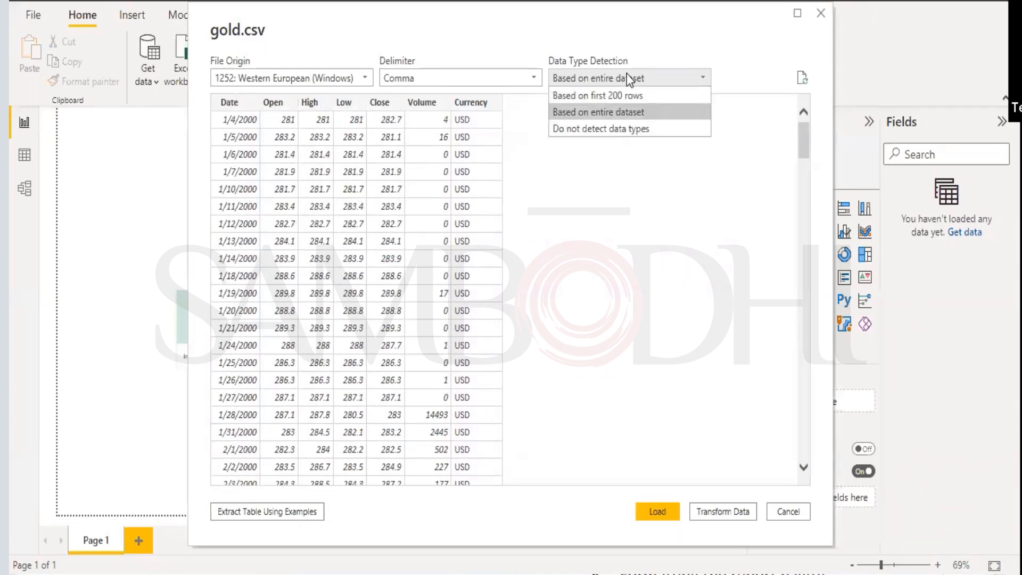
{"action": "left_click", "coordinate": [627, 75]}
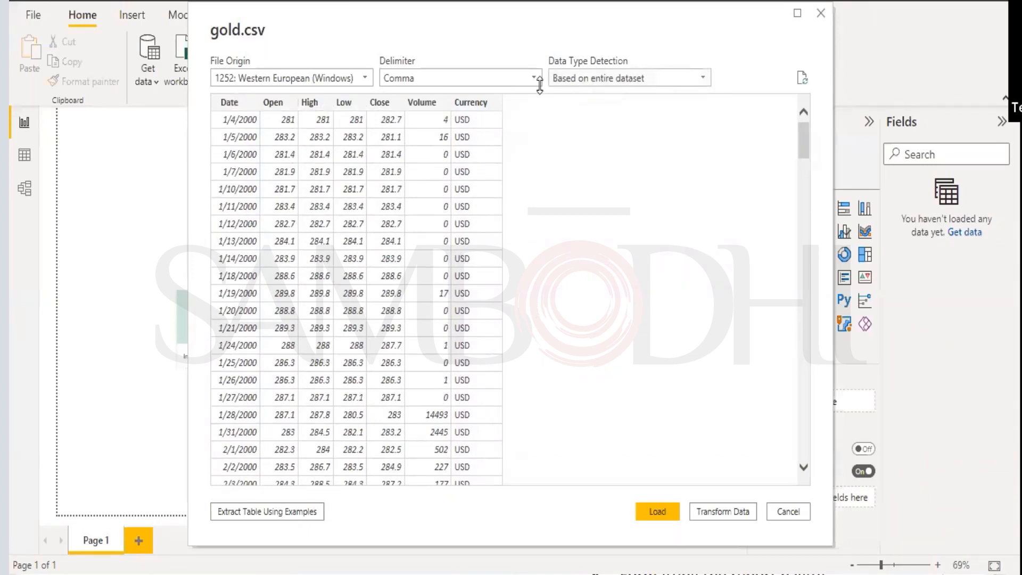
{"action": "left_click", "coordinate": [658, 511]}
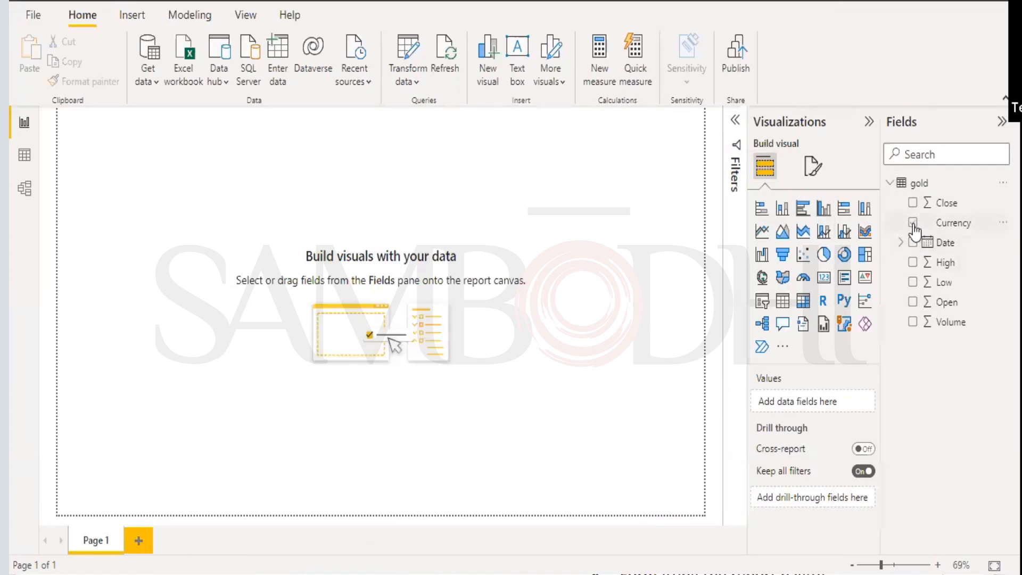
Build a table visual from the gold fields Currency, Date, Close, High, Low, Open and Volume, and enlarge it across most of the page
{"action": "left_click", "coordinate": [912, 223]}
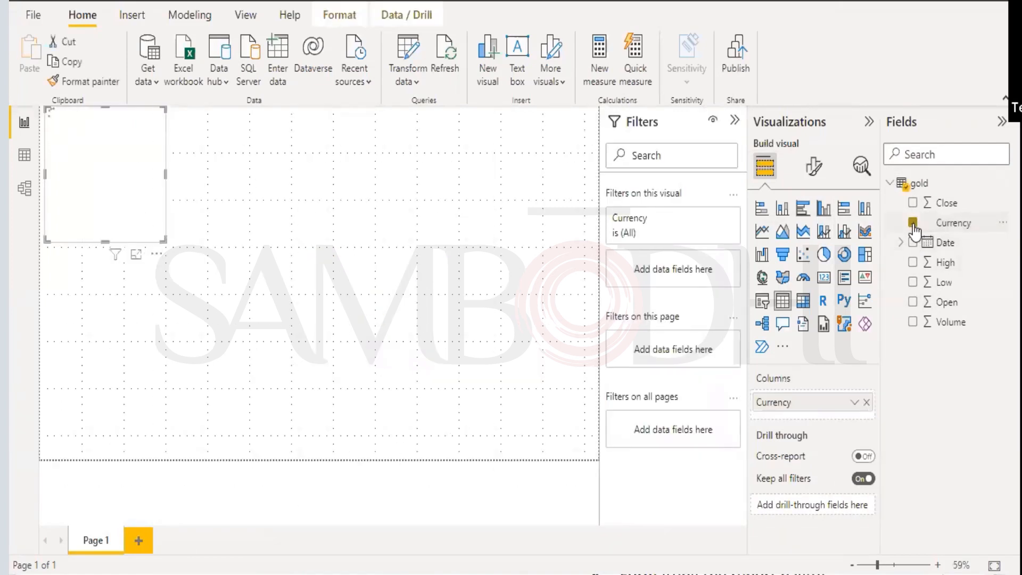
{"action": "left_click", "coordinate": [913, 243]}
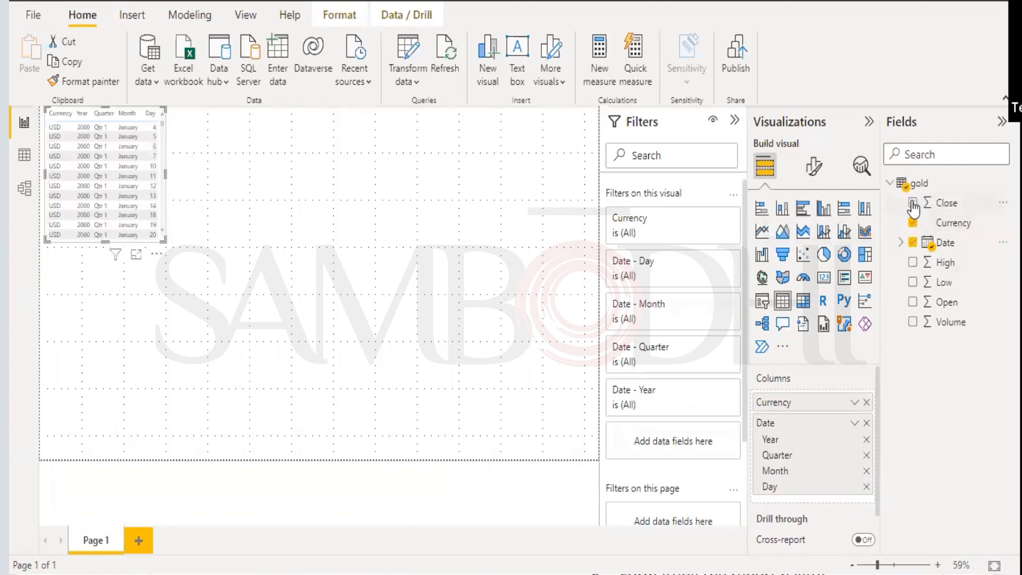
{"action": "left_click", "coordinate": [912, 204]}
{"action": "left_click", "coordinate": [912, 262]}
{"action": "left_click", "coordinate": [912, 282]}
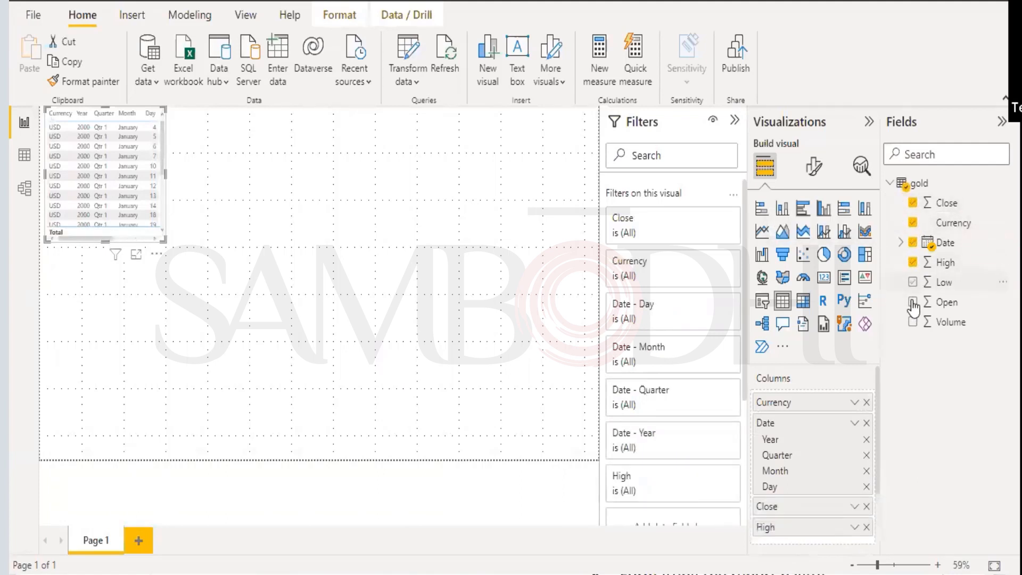
{"action": "left_click", "coordinate": [912, 302]}
{"action": "left_click", "coordinate": [913, 322]}
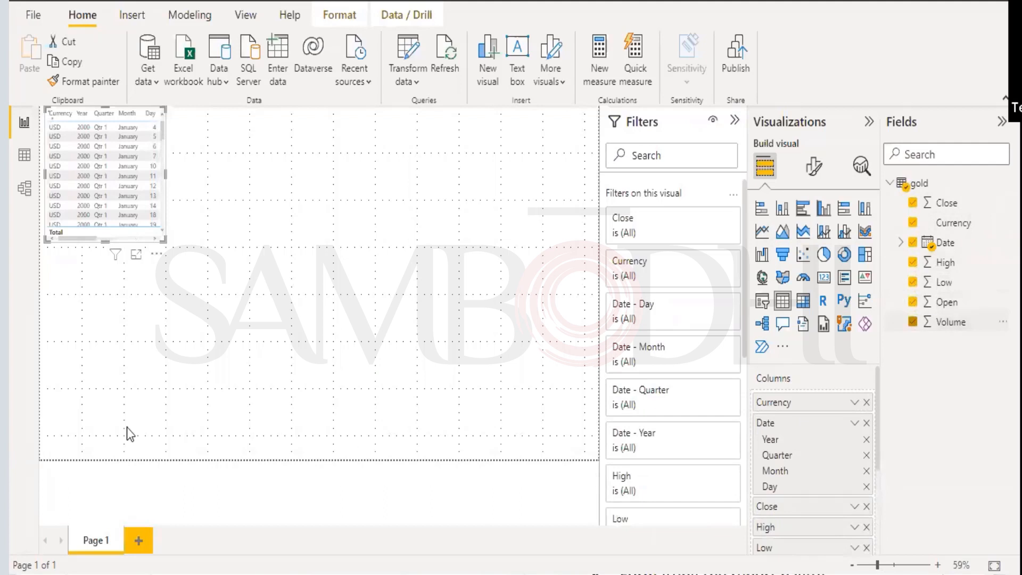
{"action": "left_click_drag", "start_coordinate": [482, 359], "coordinate": [586, 426]}
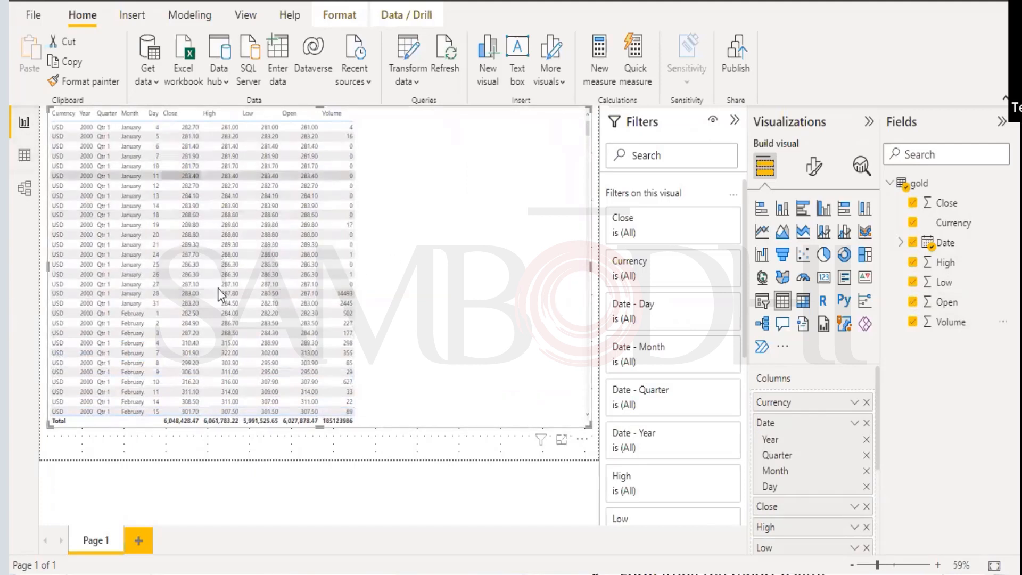
Review the gold table's rows in Data view and return to the report
{"action": "left_click", "coordinate": [21, 158]}
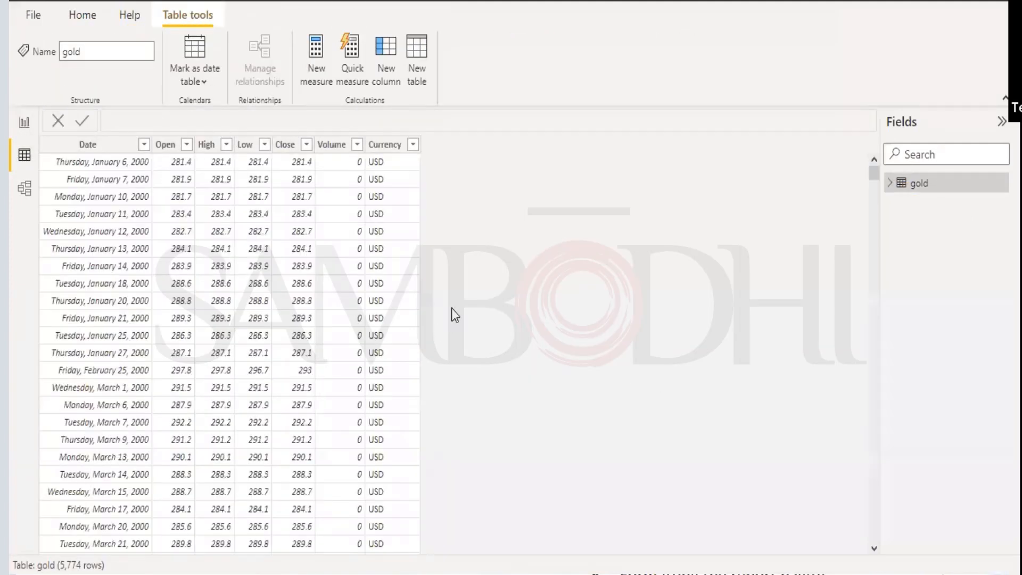
{"action": "left_click", "coordinate": [23, 128]}
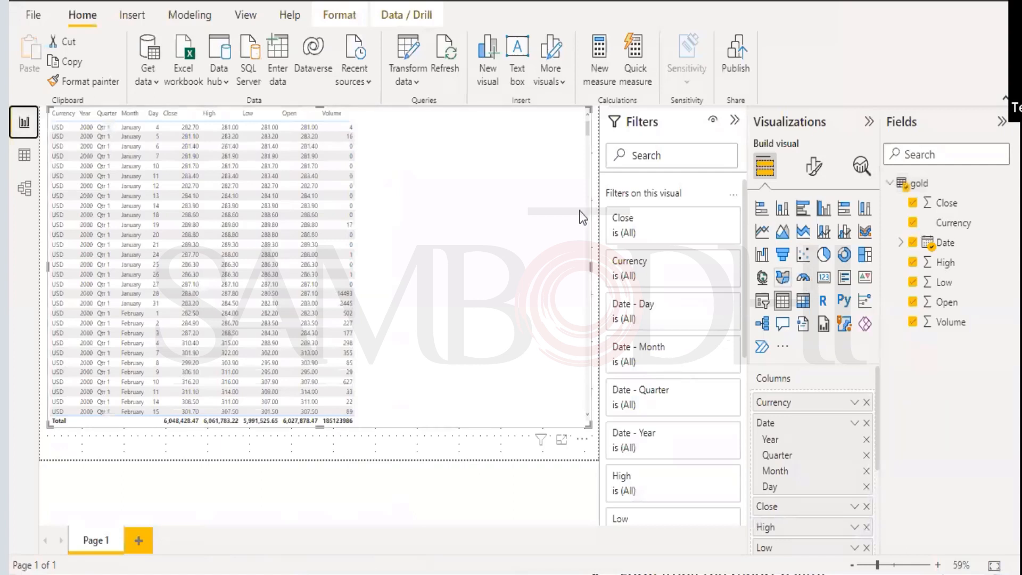
Try the visual as a clustered bar chart and a line chart, make it a stacked column chart, and open it in focus mode
{"action": "left_click", "coordinate": [804, 210]}
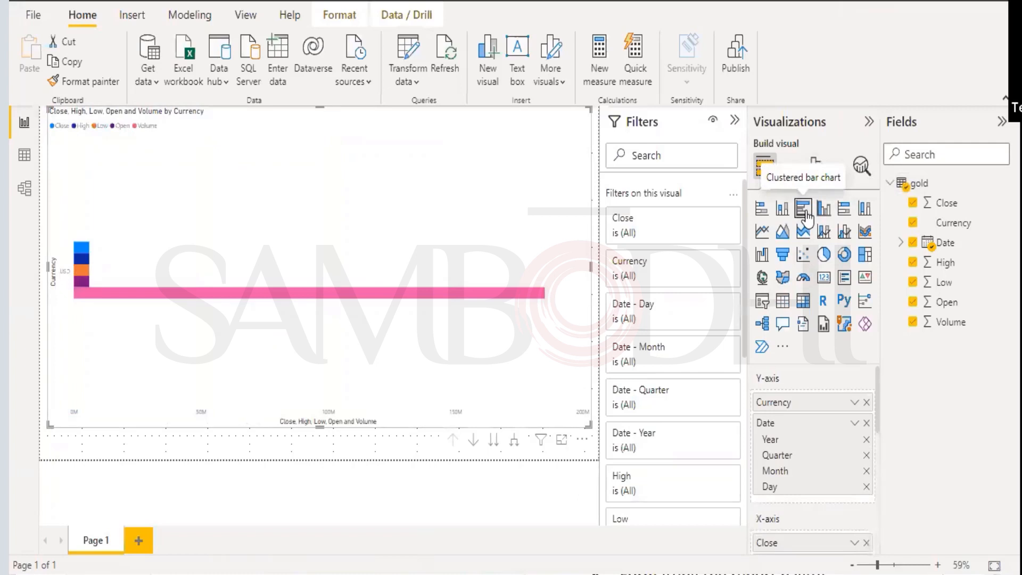
{"action": "left_click", "coordinate": [764, 233]}
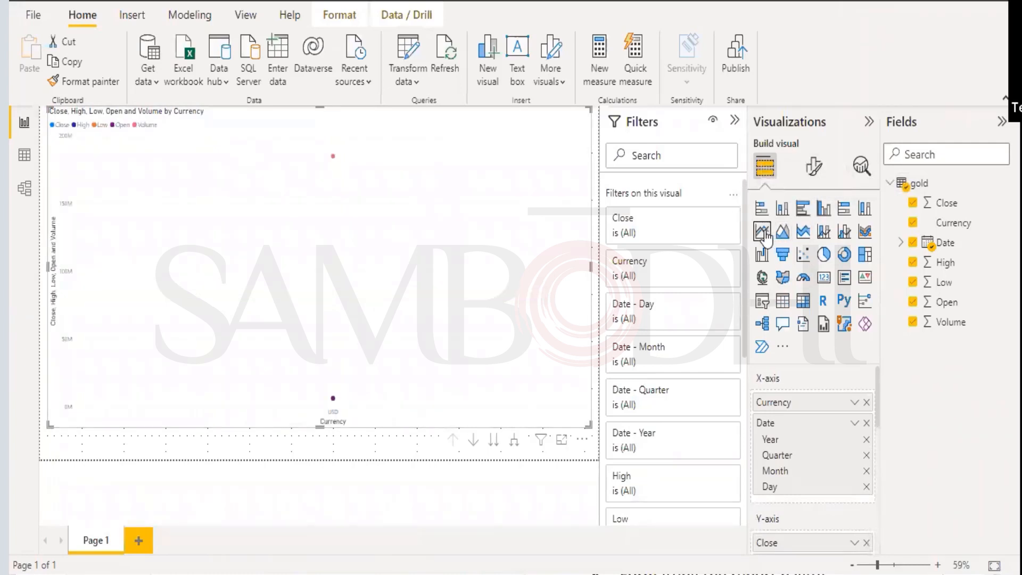
{"action": "left_click", "coordinate": [781, 208]}
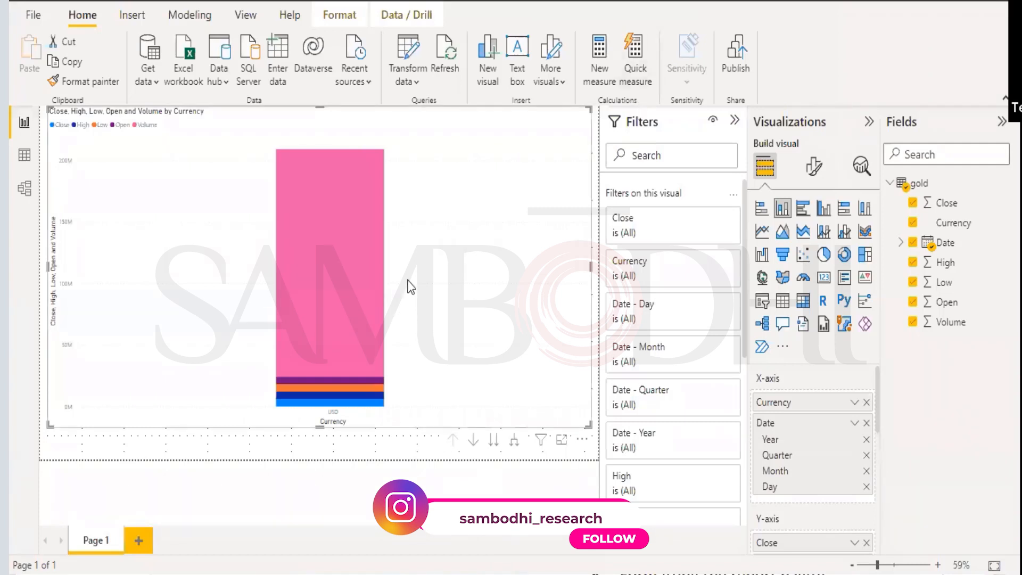
{"action": "left_click", "coordinate": [562, 439]}
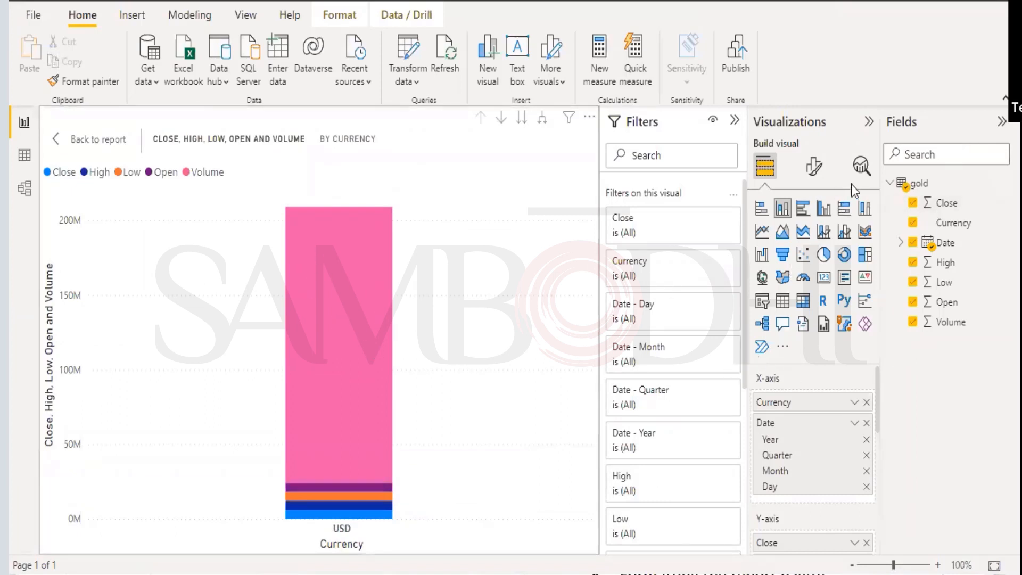
Try the focused visual as a stacked bar, funnel and line chart, and convert it to a line and clustered column chart
{"action": "left_click", "coordinate": [763, 214]}
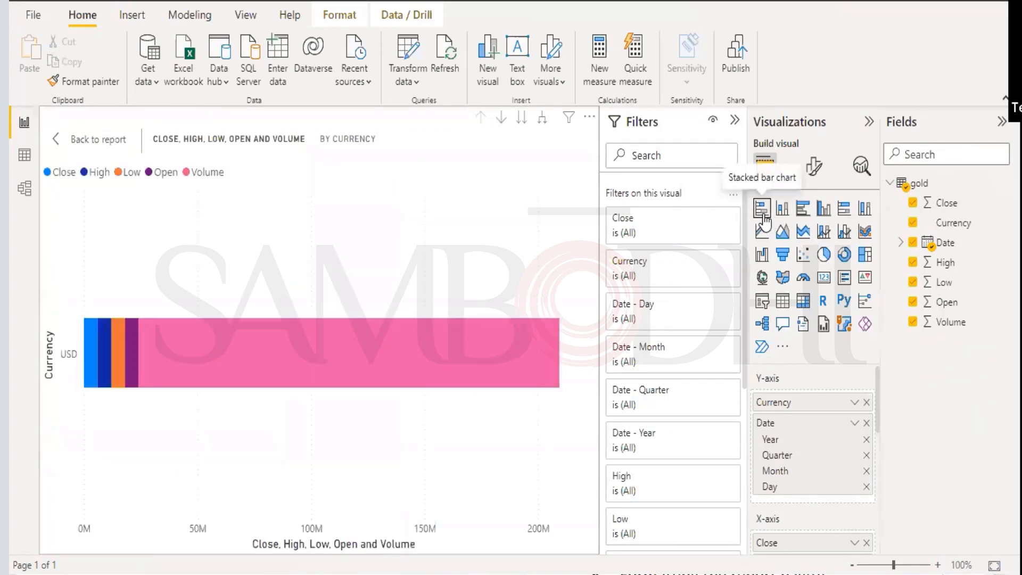
{"action": "left_click", "coordinate": [783, 252]}
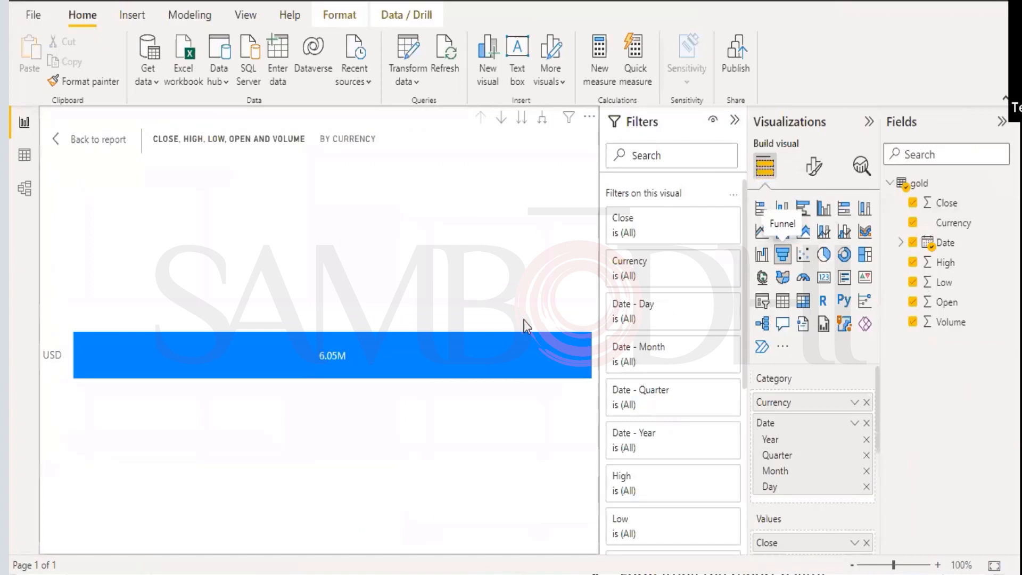
{"action": "left_click", "coordinate": [760, 233]}
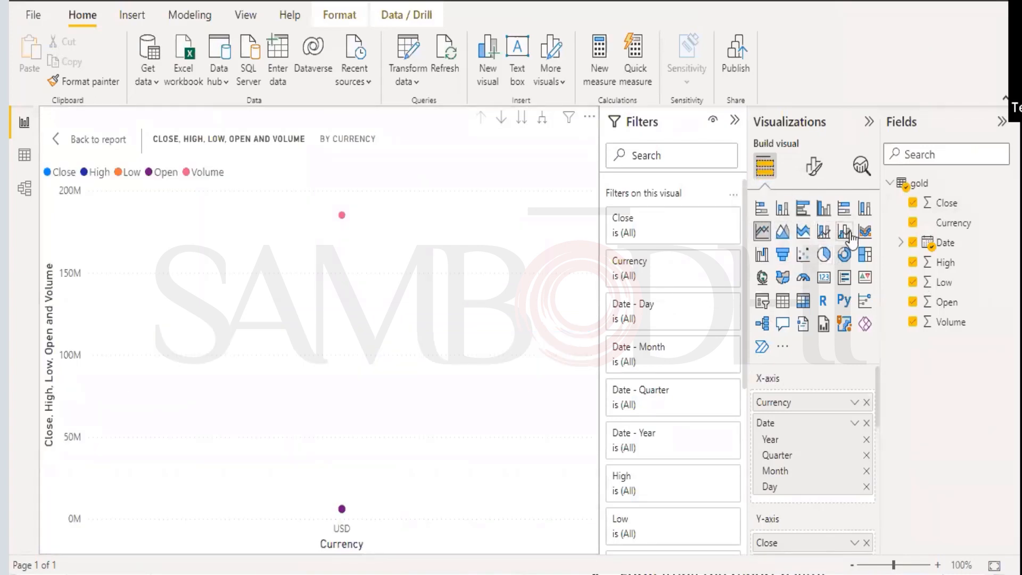
{"action": "left_click", "coordinate": [845, 234]}
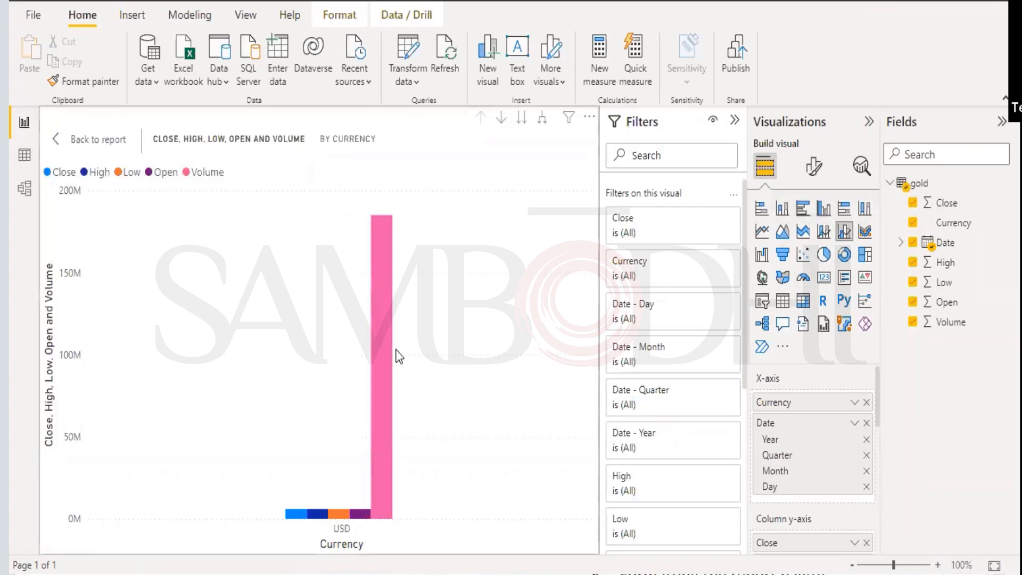
Remove Volume, Date, Close and Open from the chart, keeping only High and Low by Currency
{"action": "mouse_move", "coordinate": [381, 271]}
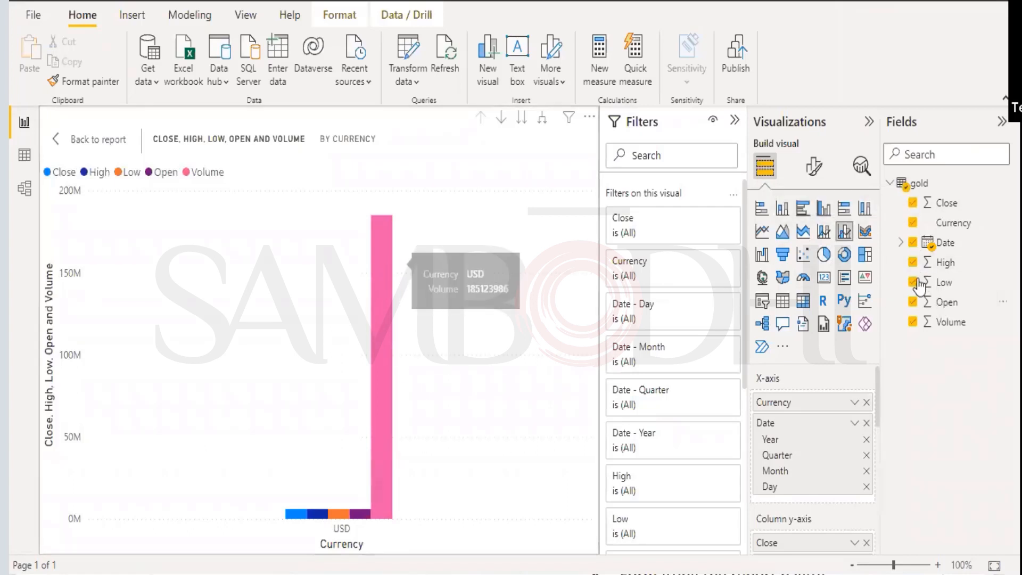
{"action": "left_click", "coordinate": [913, 322]}
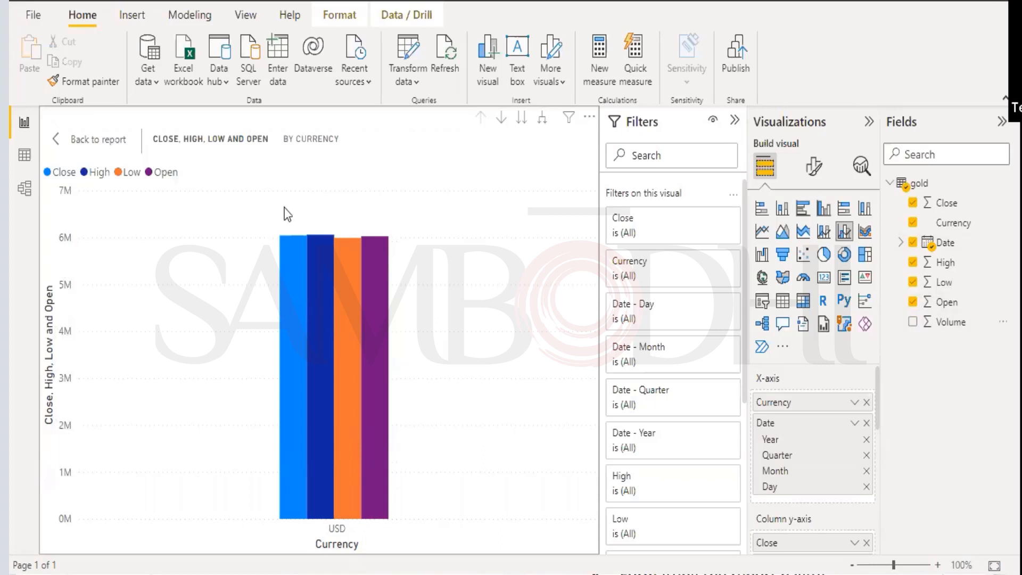
{"action": "left_click", "coordinate": [913, 243]}
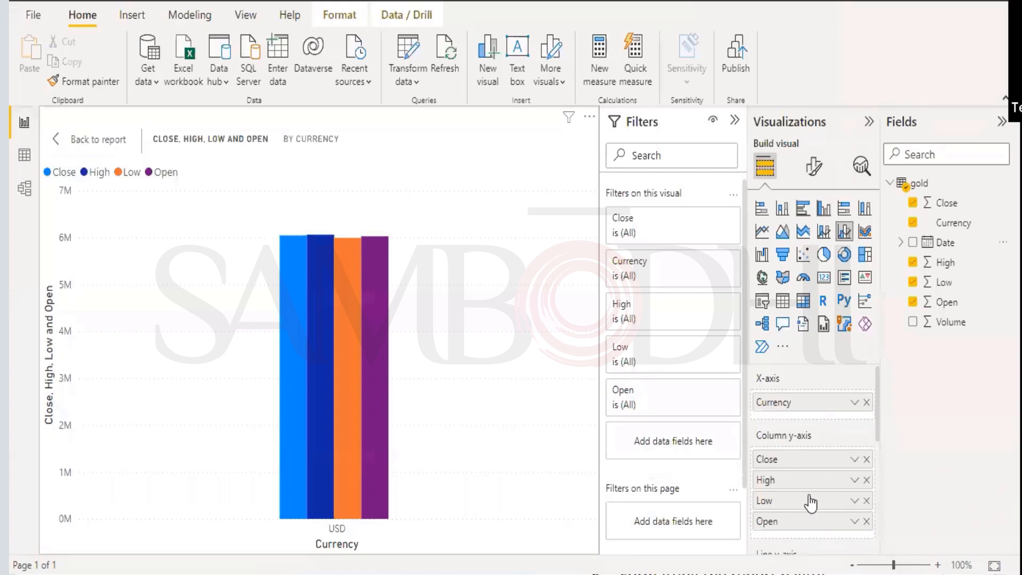
{"action": "left_click", "coordinate": [867, 459]}
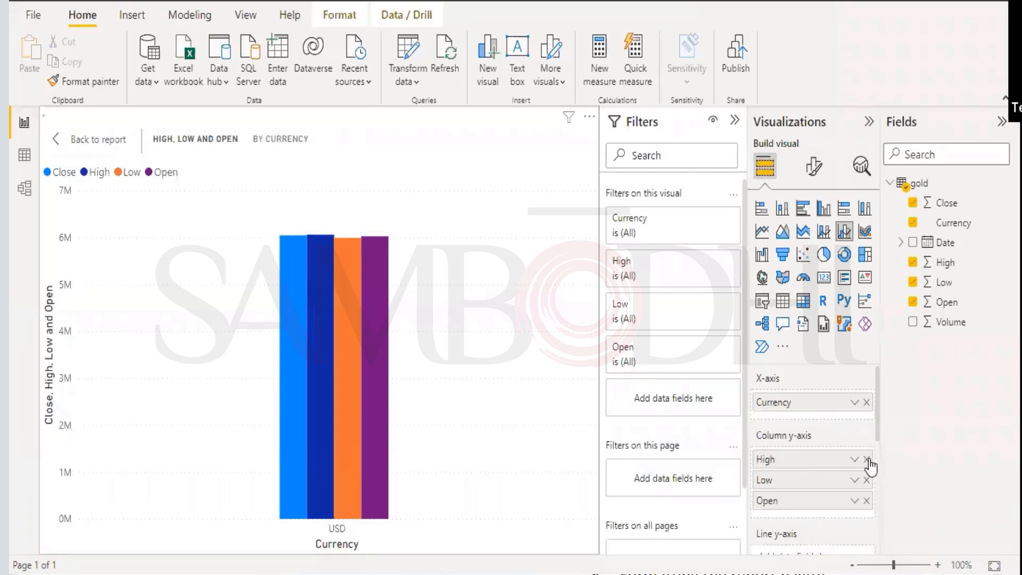
{"action": "left_click", "coordinate": [866, 501]}
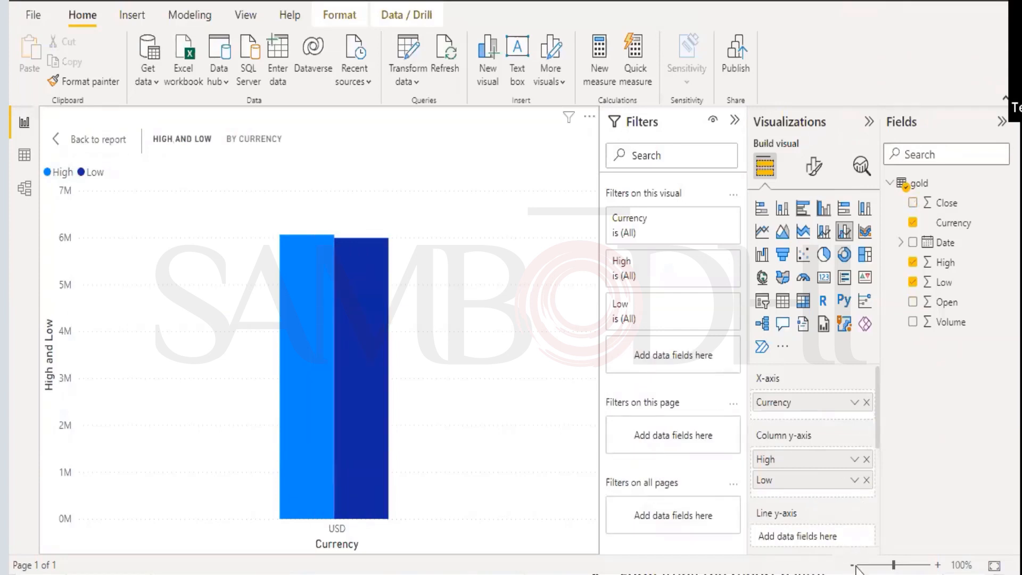
Examine the options for Currency on the X-axis, including its Move to targets, and look through the chart's remaining field wells
{"action": "left_click", "coordinate": [855, 403]}
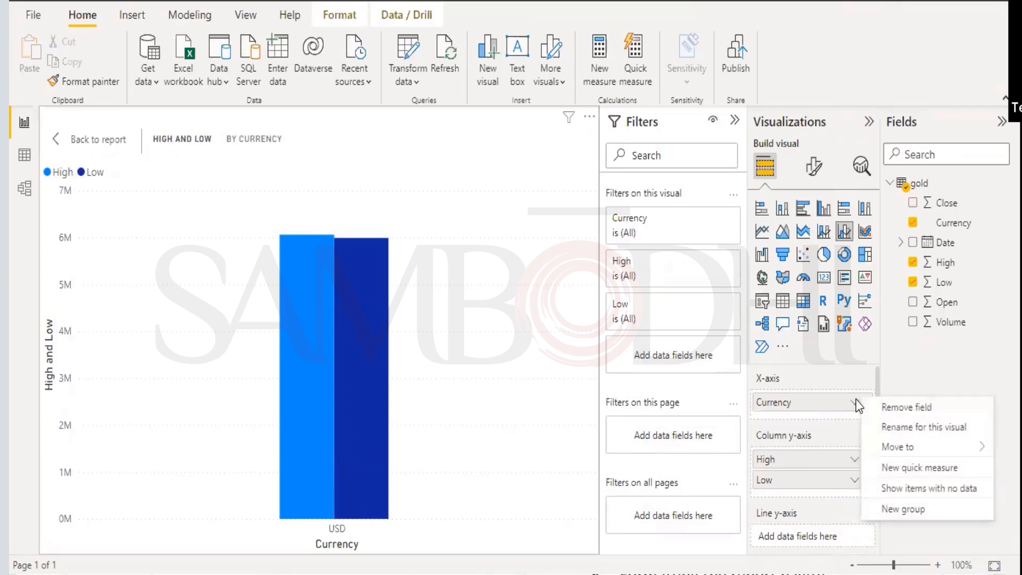
{"action": "mouse_move", "coordinate": [899, 449]}
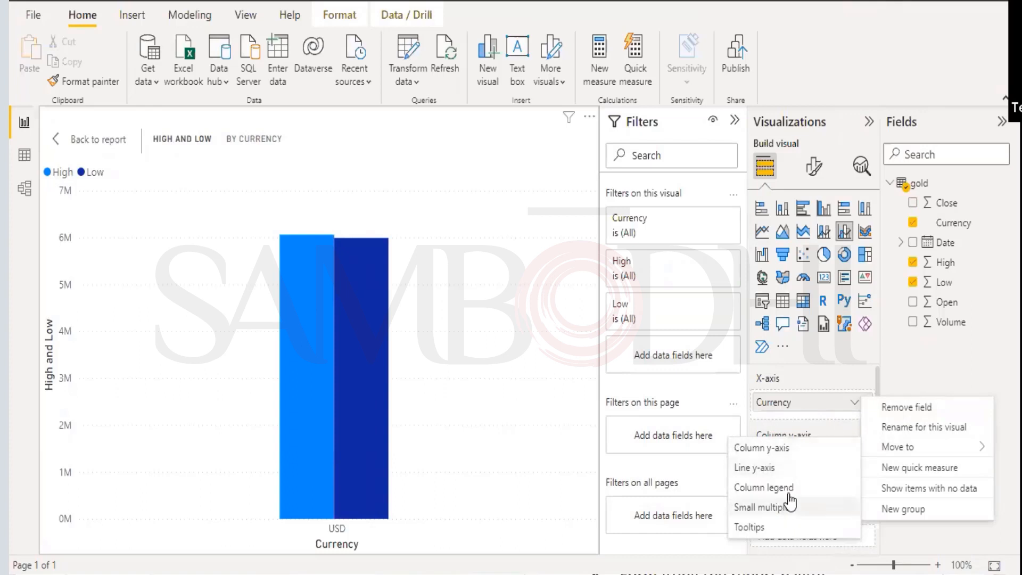
{"action": "left_click", "coordinate": [925, 357]}
{"action": "left_click_drag", "start_coordinate": [877, 417], "coordinate": [890, 506]}
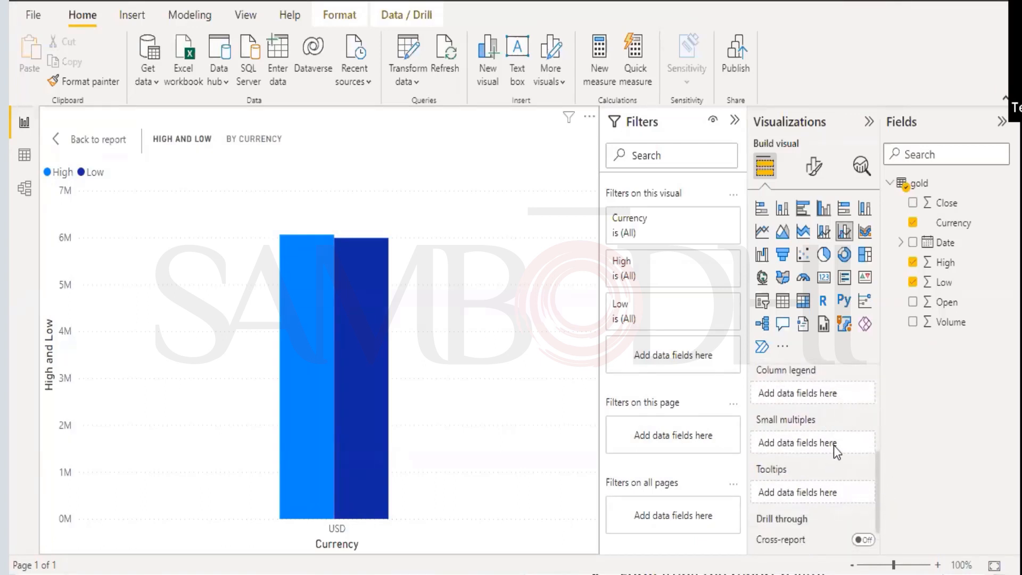
{"action": "scroll", "coordinate": [803, 488], "scroll_direction": "down", "scroll_amount": 1}
{"action": "scroll", "coordinate": [803, 489], "scroll_direction": "down", "scroll_amount": 2}
{"action": "scroll", "coordinate": [803, 488], "scroll_direction": "up", "scroll_amount": 10}
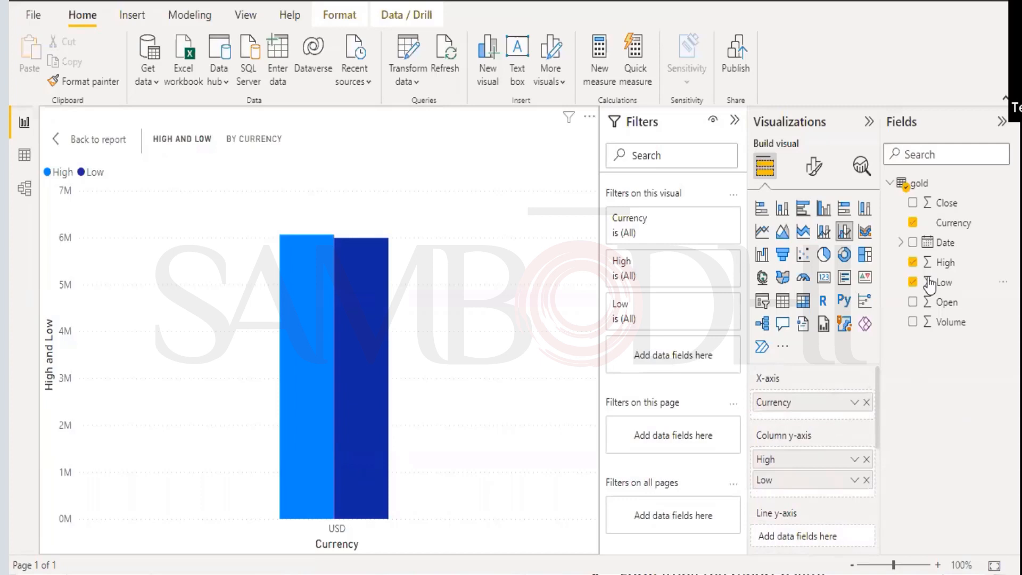
Add Volume to the chart's column values and add it as a report-level filter
{"action": "left_click", "coordinate": [913, 322]}
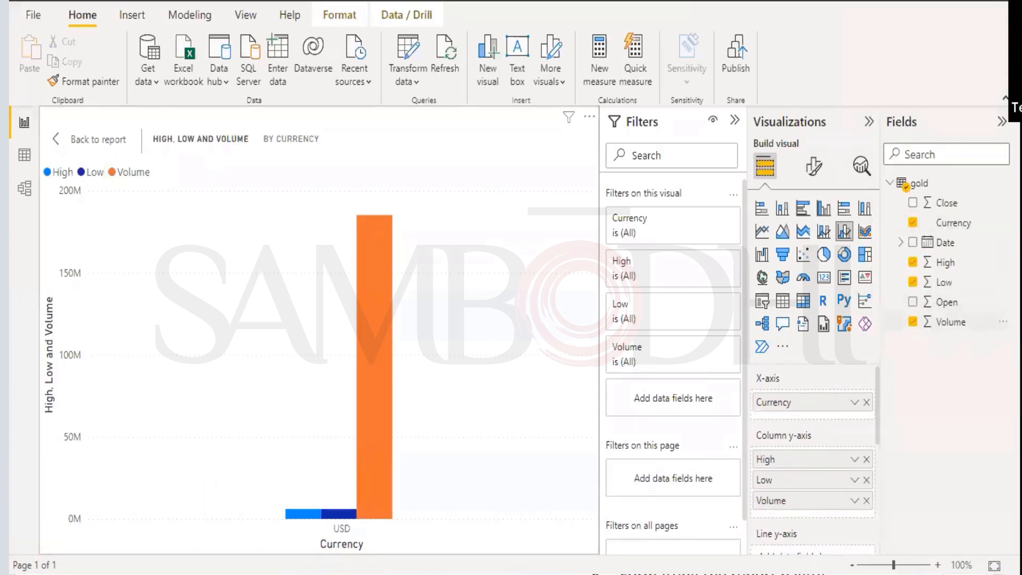
{"action": "left_click", "coordinate": [1003, 321]}
{"action": "mouse_move", "coordinate": [911, 295]}
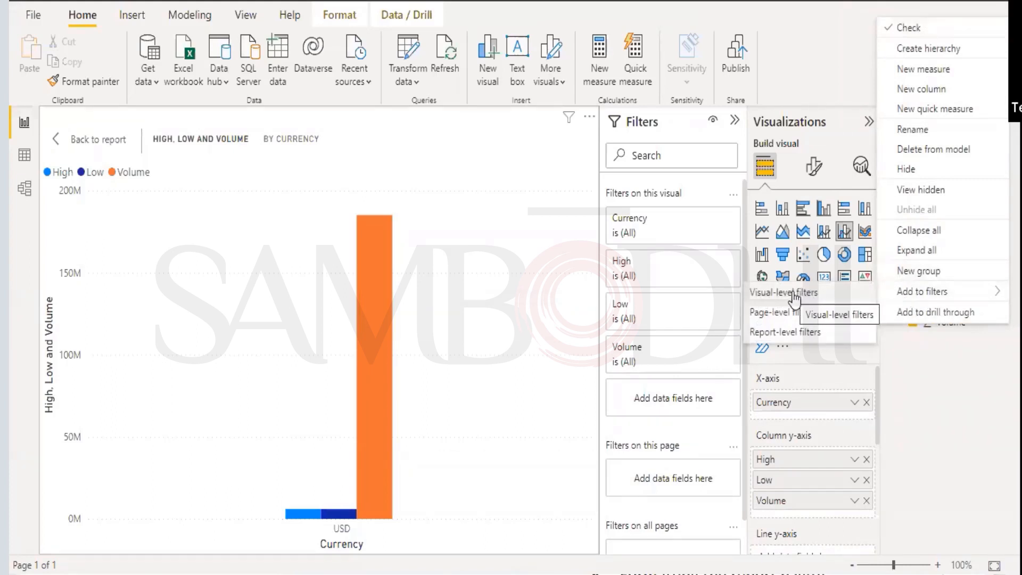
{"action": "left_click", "coordinate": [786, 332]}
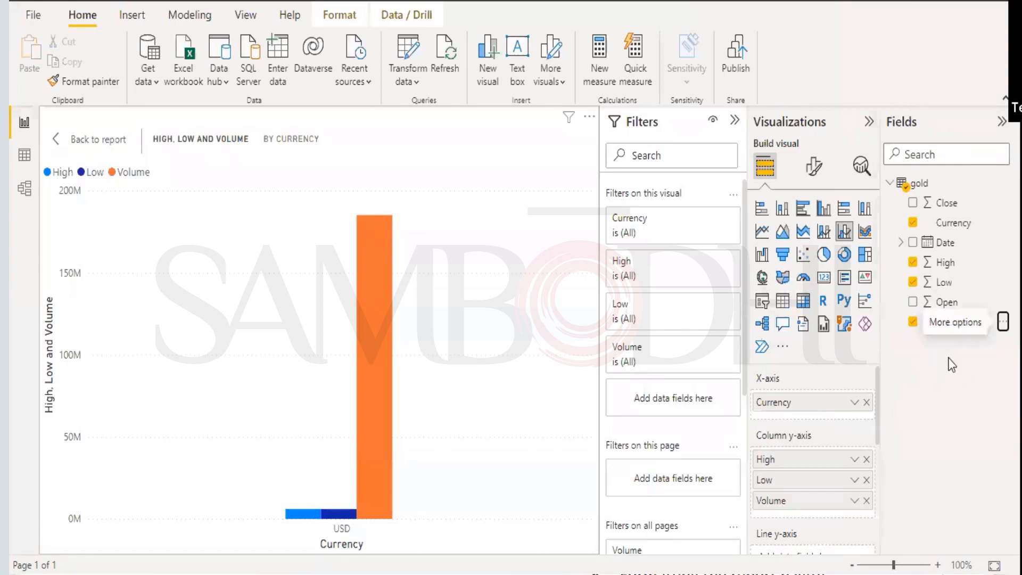
Replace the chart's Volume column with a visual-level Volume filter using advanced filtering and the condition "is less than"
{"action": "left_click_drag", "start_coordinate": [951, 322], "coordinate": [669, 364]}
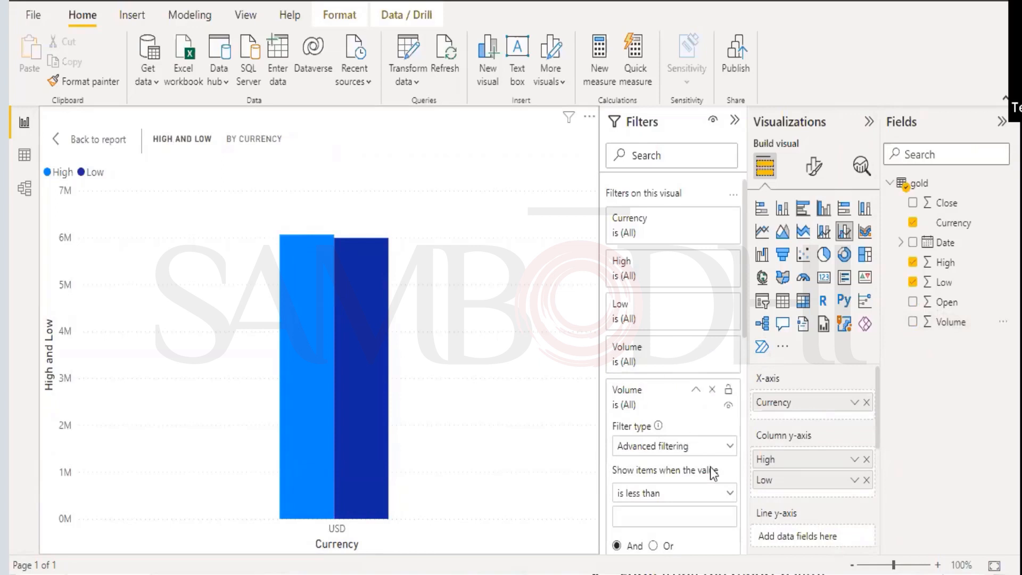
{"action": "left_click_drag", "start_coordinate": [745, 309], "coordinate": [753, 404]}
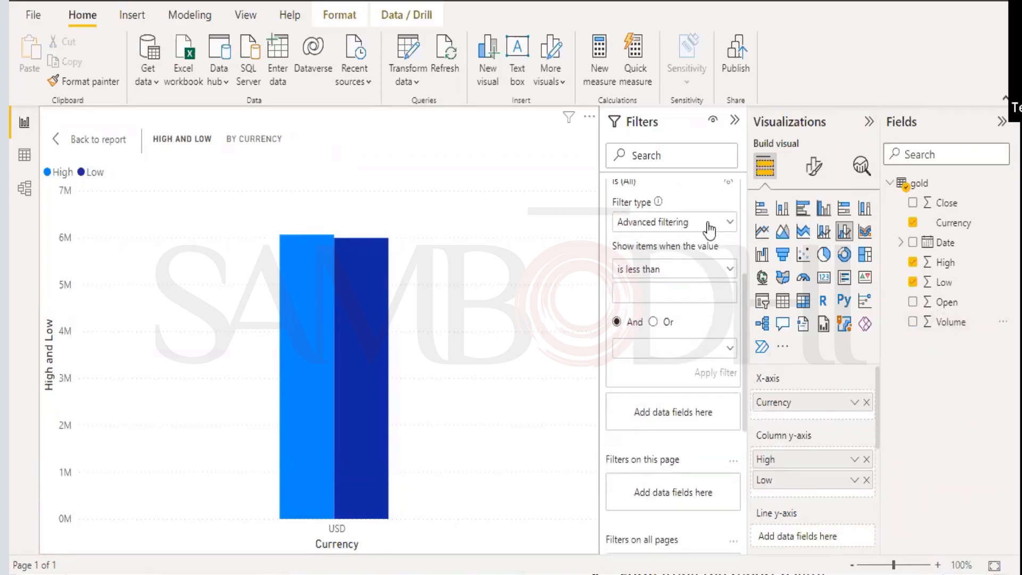
{"action": "left_click", "coordinate": [679, 269]}
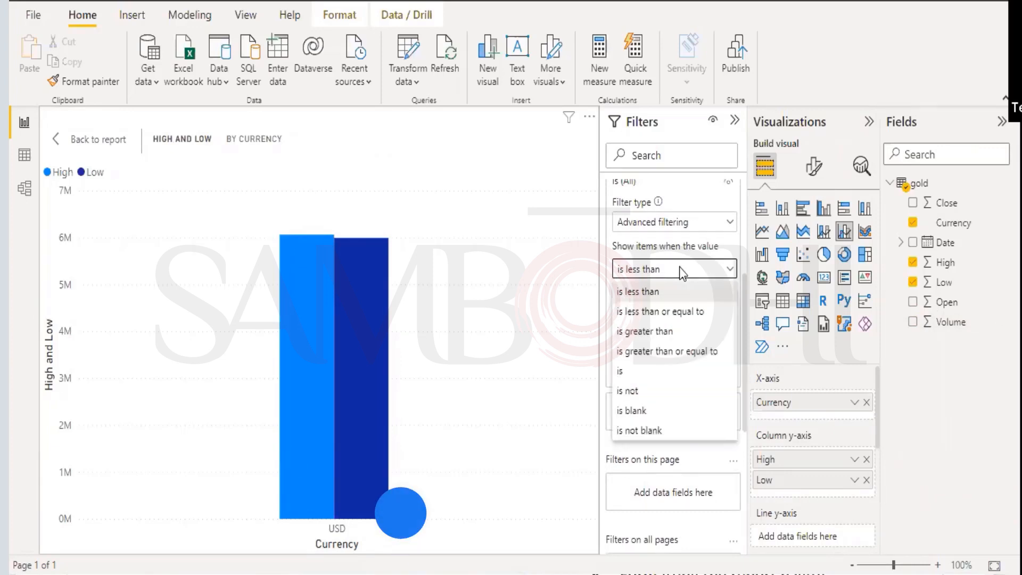
{"action": "left_click", "coordinate": [666, 292]}
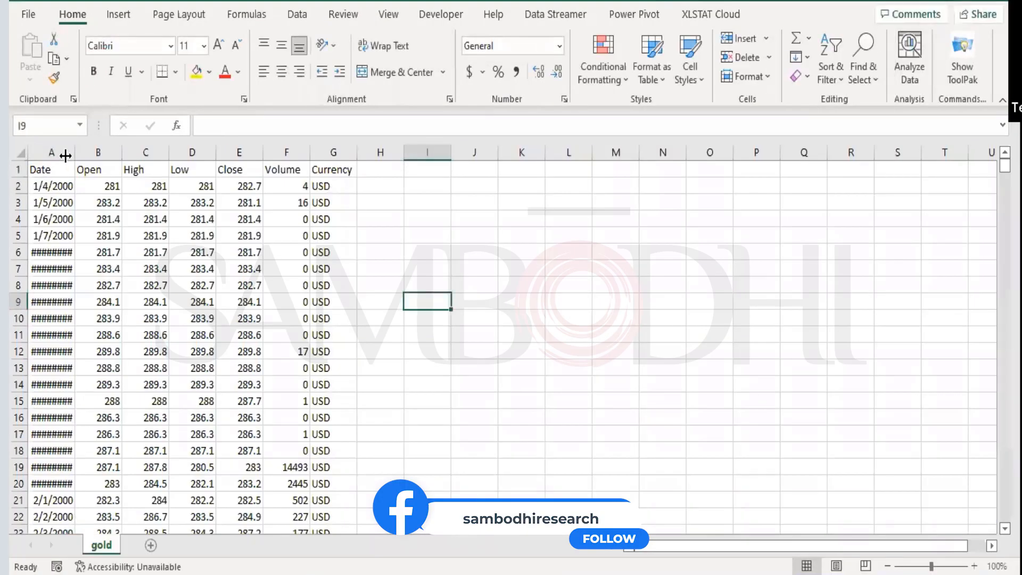
In the gold worksheet in Excel, auto-fit the width of all columns and look over the rows
{"action": "left_click", "coordinate": [20, 153]}
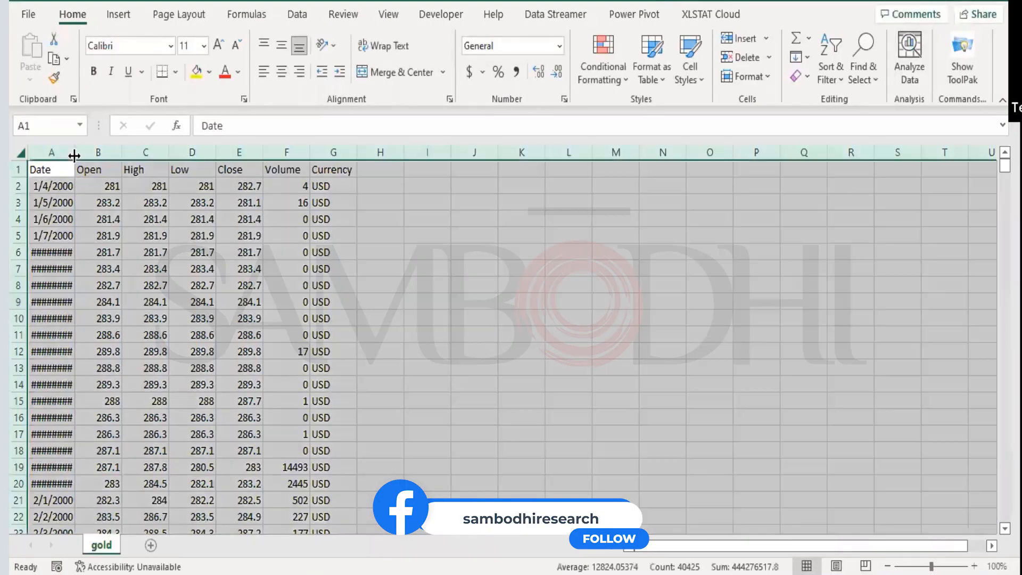
{"action": "double_click", "coordinate": [74, 156]}
{"action": "scroll", "coordinate": [114, 200], "scroll_direction": "down", "scroll_amount": 7}
{"action": "scroll", "coordinate": [79, 181], "scroll_direction": "up", "scroll_amount": 7}
Turn on filtering for the gold worksheet's header row and look through the values in the Volume column's filter list
{"action": "left_click", "coordinate": [17, 169]}
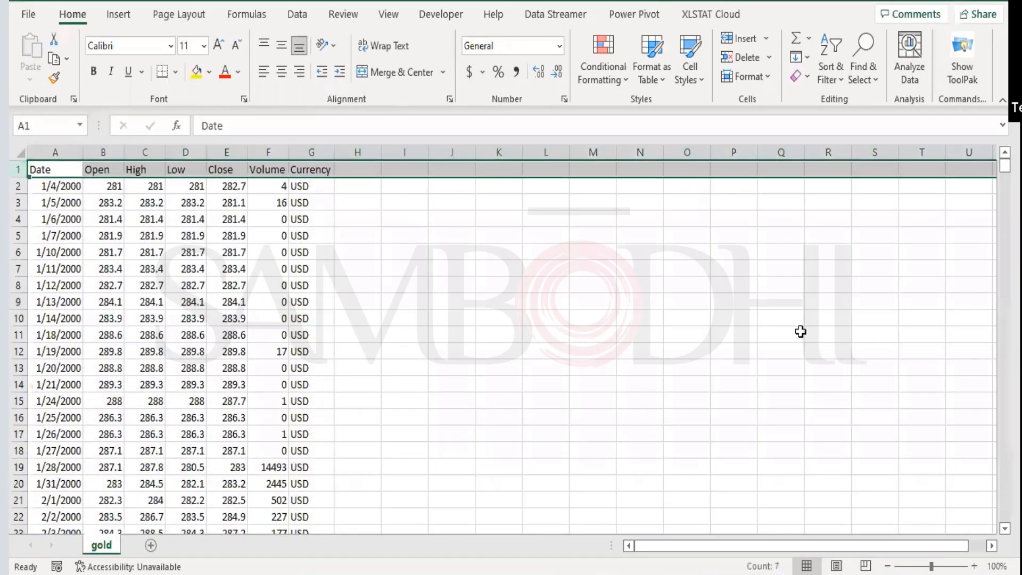
{"action": "left_click", "coordinate": [831, 64]}
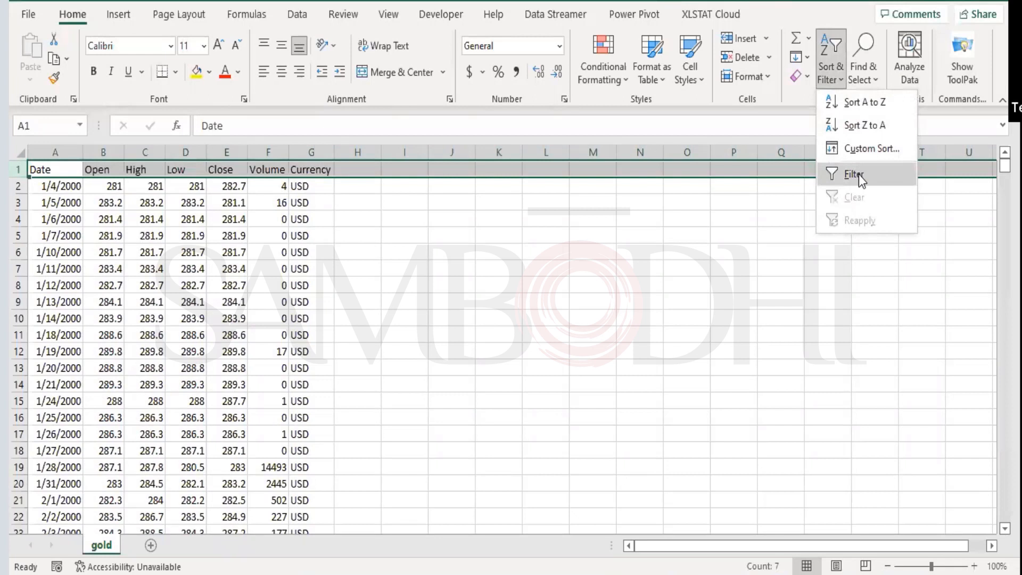
{"action": "left_click", "coordinate": [858, 174]}
{"action": "left_click", "coordinate": [282, 169]}
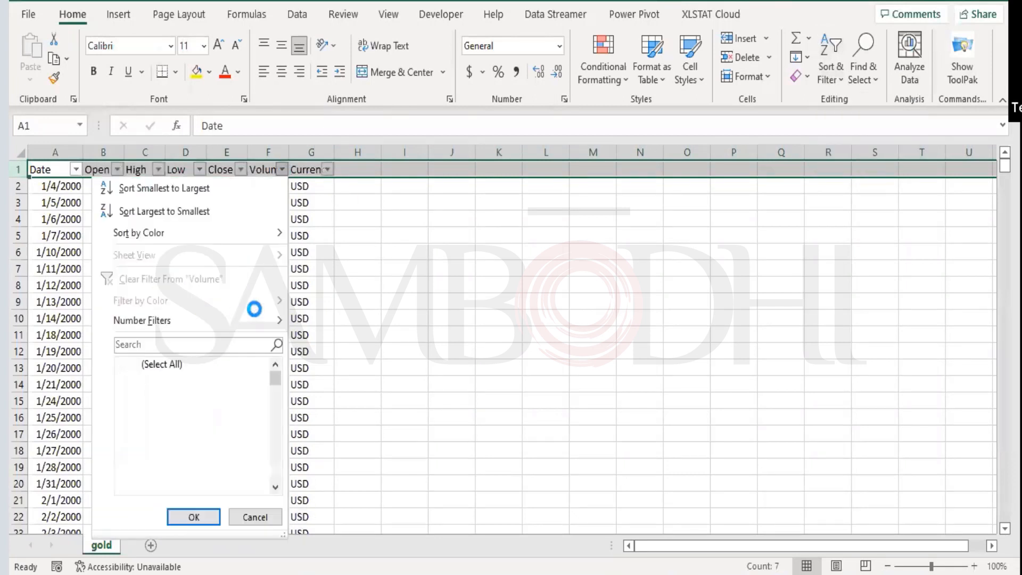
{"action": "scroll", "coordinate": [221, 404], "scroll_direction": "down", "scroll_amount": 15}
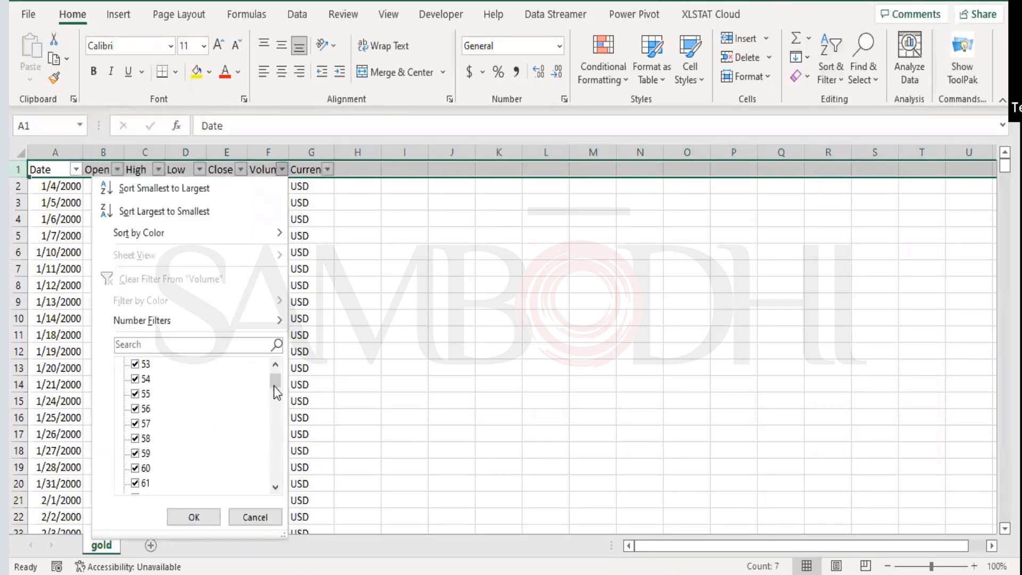
{"action": "left_click_drag", "start_coordinate": [273, 386], "coordinate": [275, 474]}
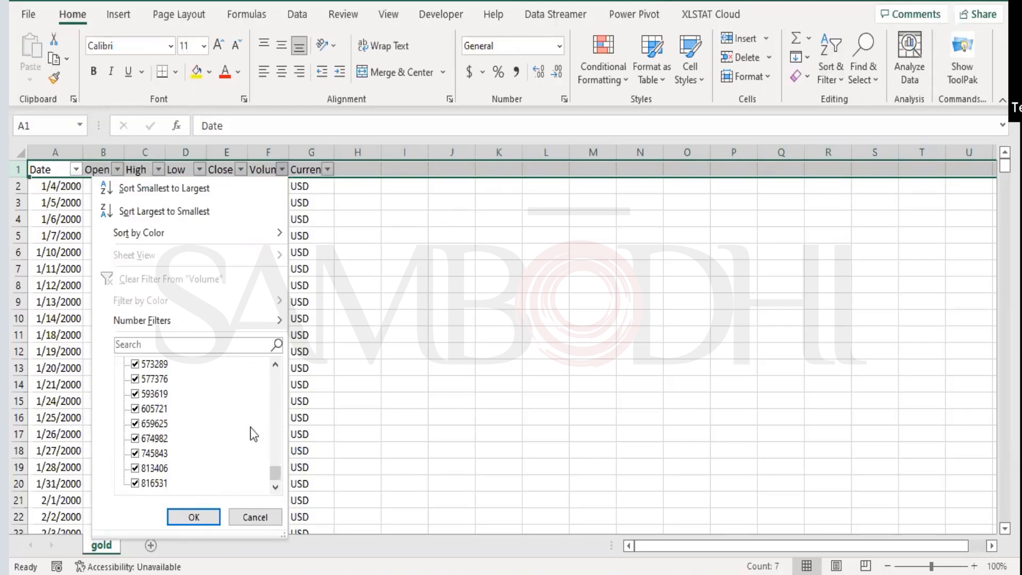
{"action": "scroll", "coordinate": [213, 418], "scroll_direction": "up", "scroll_amount": 10}
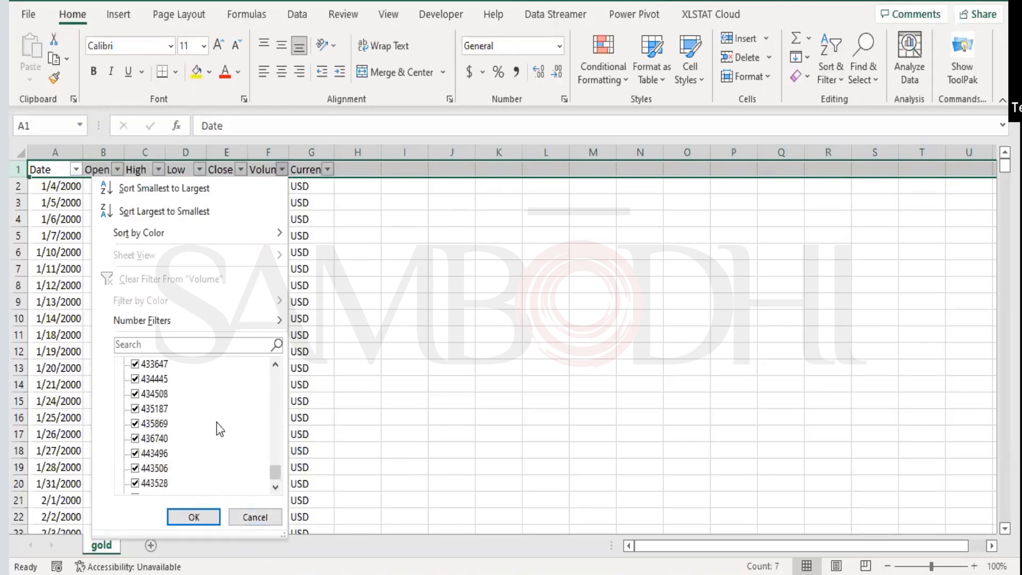
{"action": "left_click", "coordinate": [267, 516]}
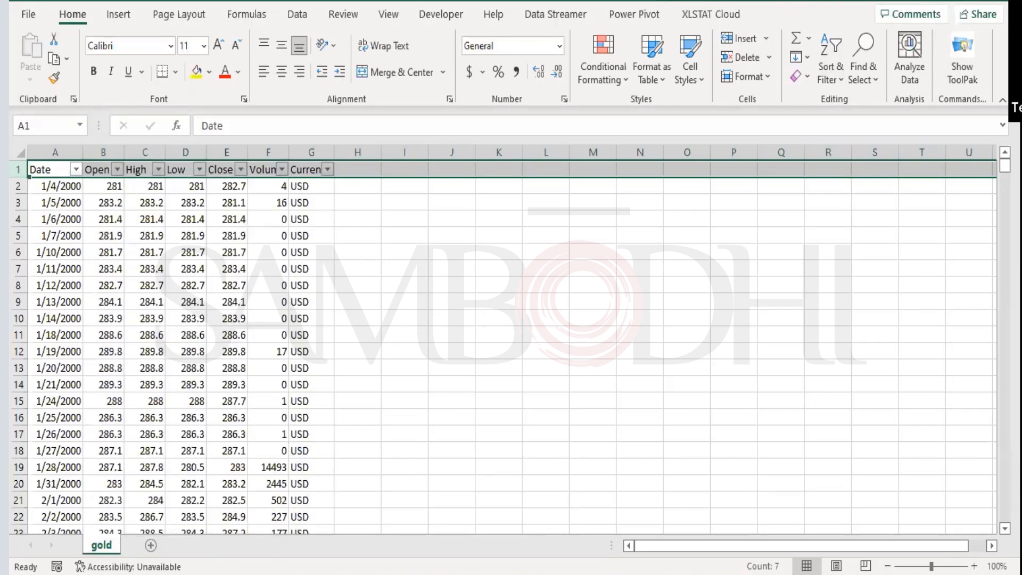
Back in Power BI, apply the chart's Volume filter with the conditions "is less than" 5000 or "is greater than" 7000
{"action": "left_click", "coordinate": [656, 515]}
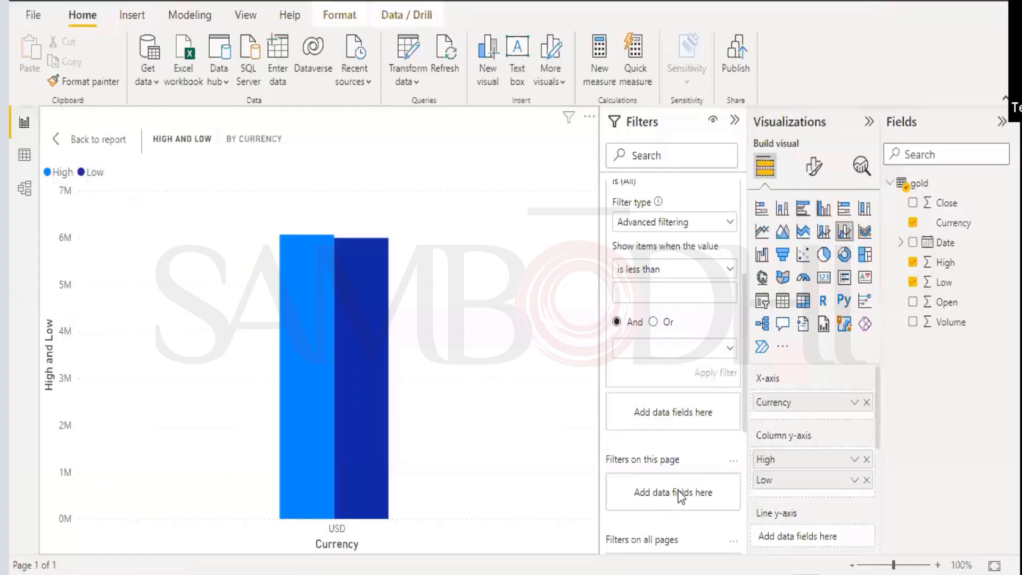
{"action": "left_click", "coordinate": [666, 292]}
{"action": "type", "text": "5000"}
{"action": "left_click", "coordinate": [663, 349]}
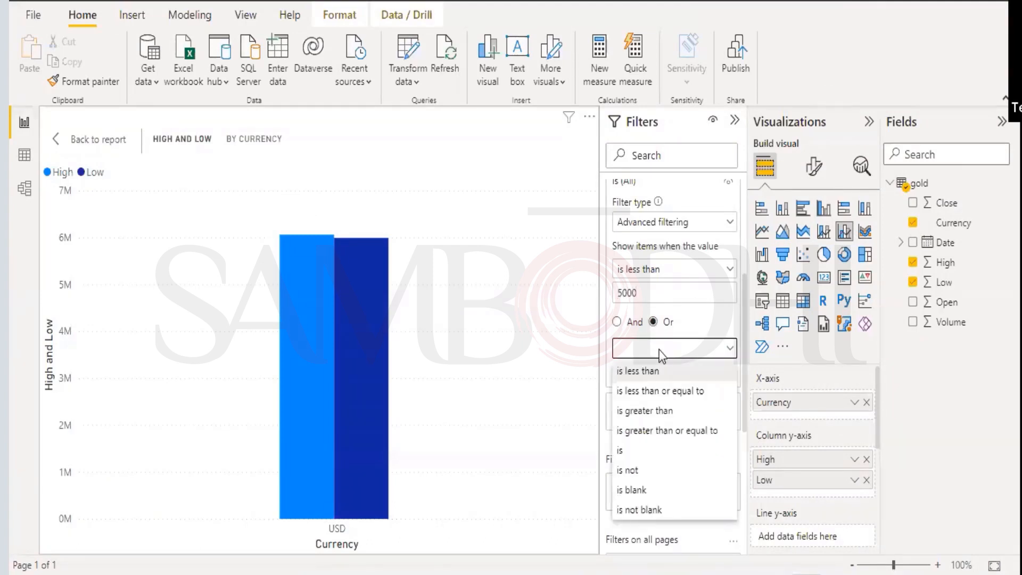
{"action": "left_click", "coordinate": [652, 412]}
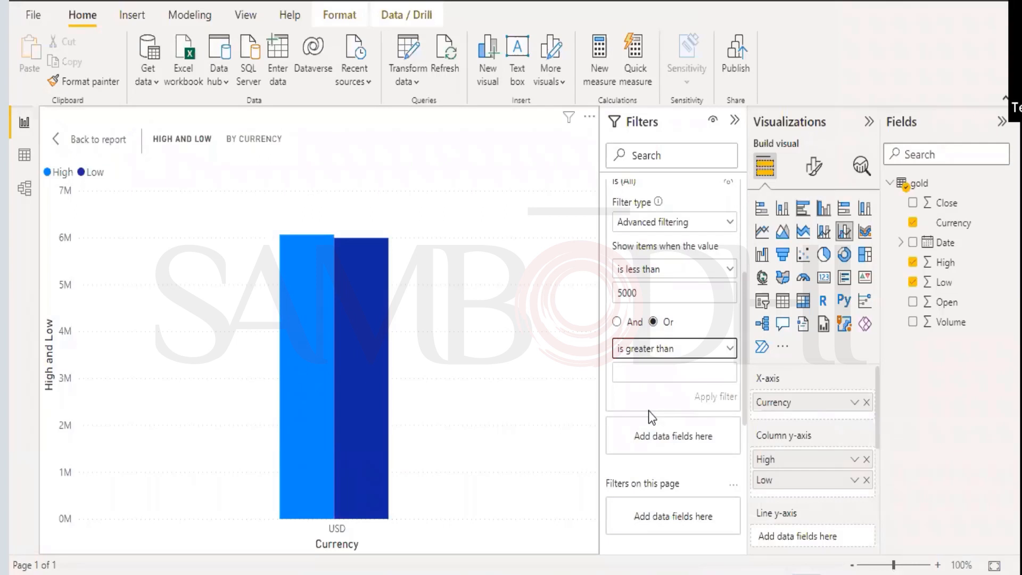
{"action": "left_click", "coordinate": [635, 373]}
{"action": "type", "text": "7000"}
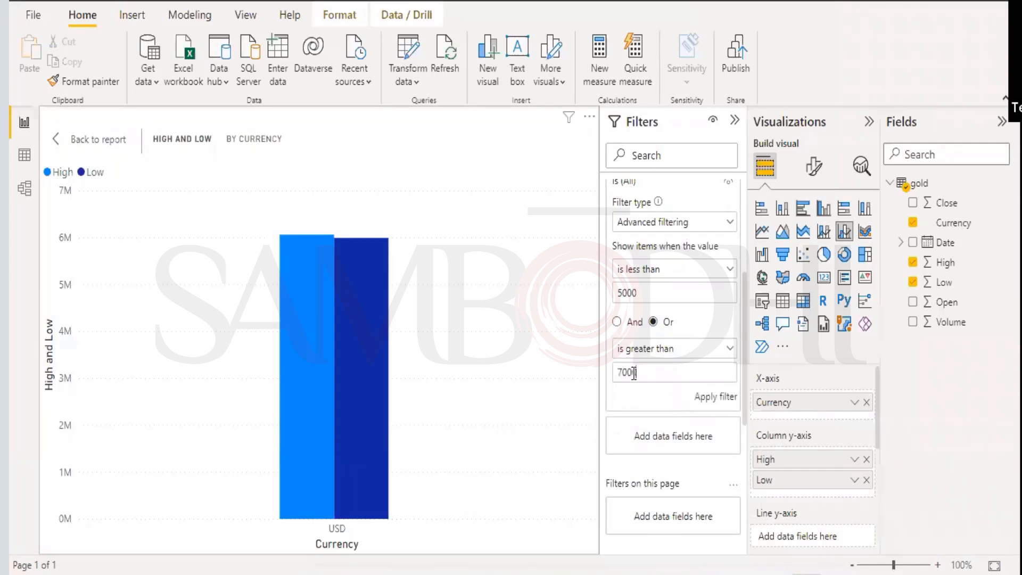
{"action": "left_click", "coordinate": [705, 403]}
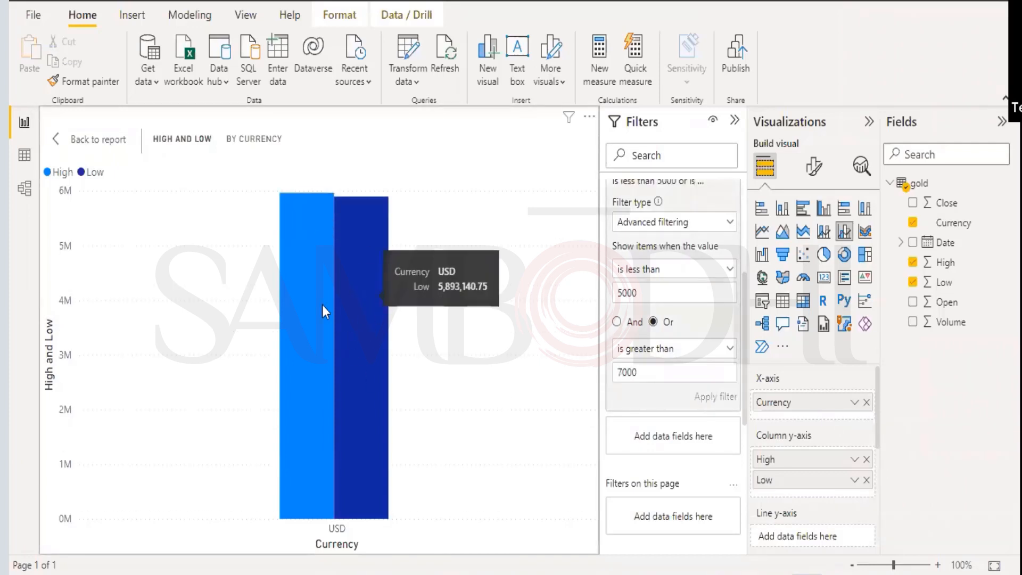
{"action": "mouse_move", "coordinate": [327, 283]}
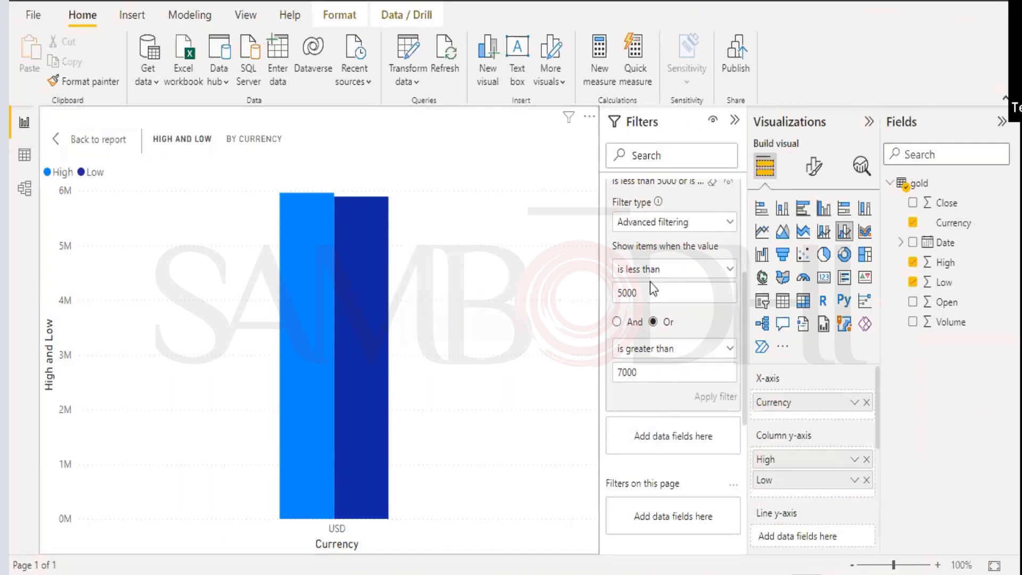
Restrict the chart's visual-level Currency filter to USD using basic filtering
{"action": "scroll", "coordinate": [649, 282], "scroll_direction": "down", "scroll_amount": 3}
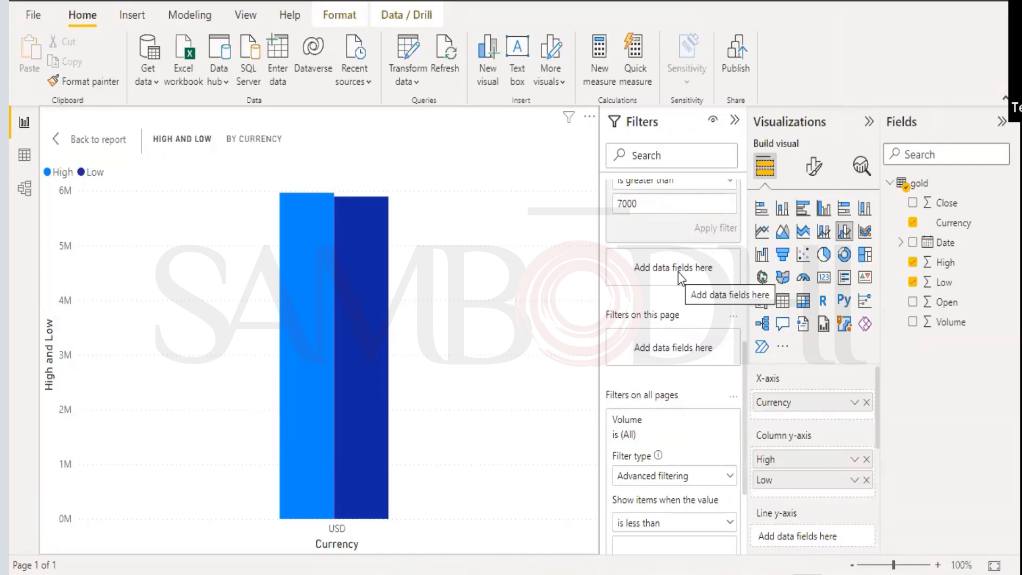
{"action": "scroll", "coordinate": [679, 275], "scroll_direction": "up", "scroll_amount": 7}
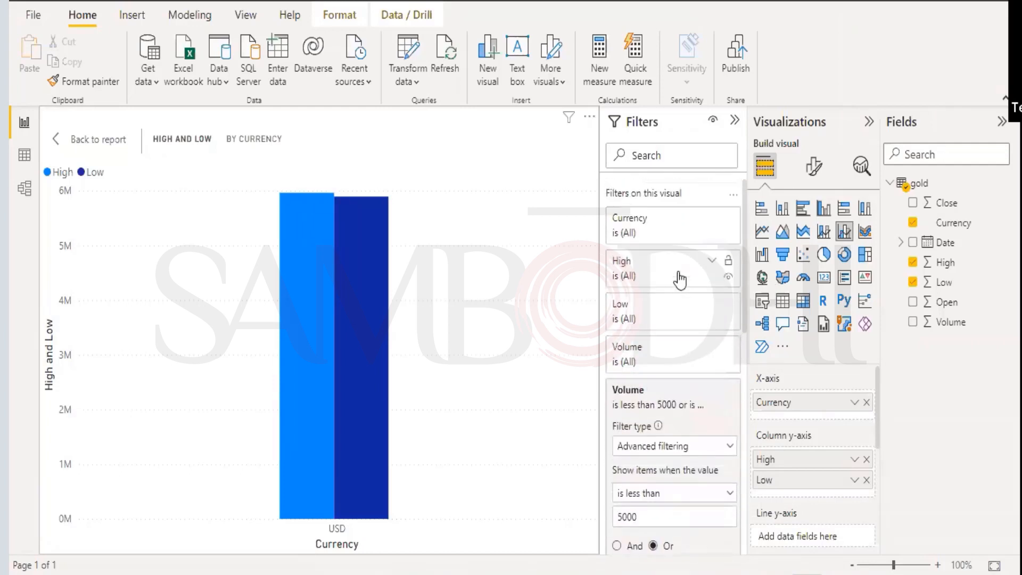
{"action": "left_click", "coordinate": [713, 219]}
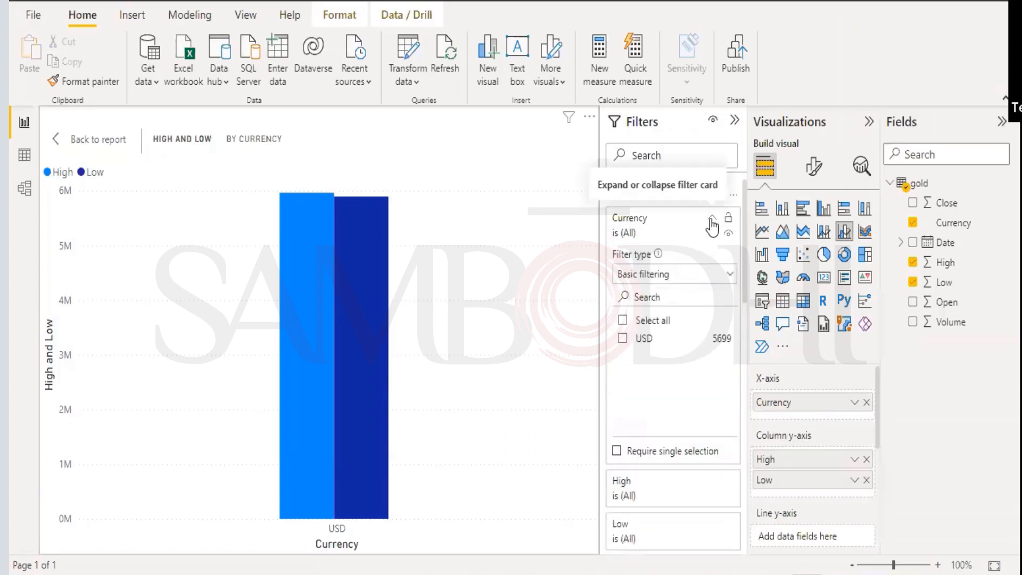
{"action": "left_click", "coordinate": [622, 340]}
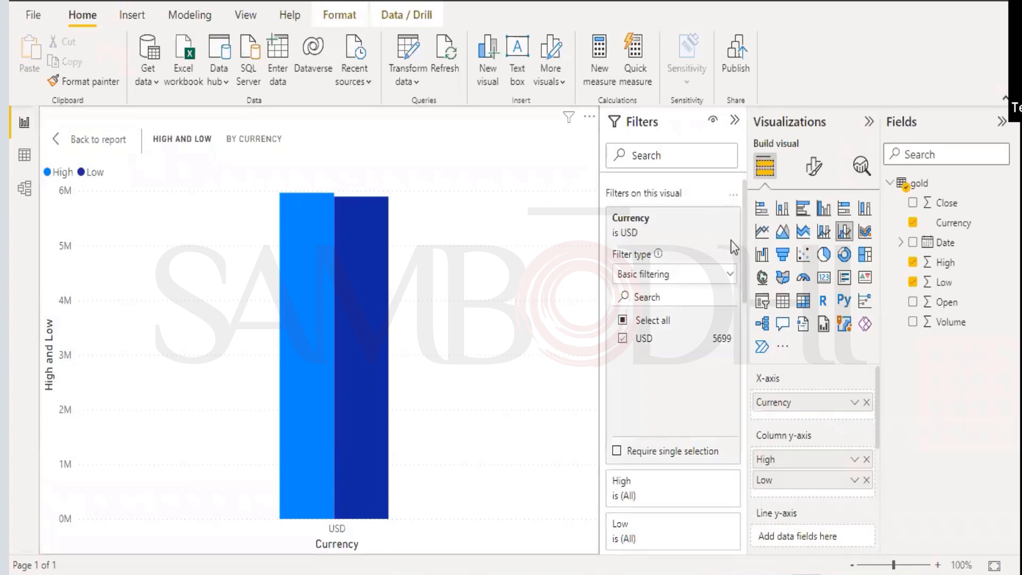
{"action": "left_click", "coordinate": [712, 218]}
Look at the High filter's conditions and remove the unused duplicate Volume filter from the visual
{"action": "left_click", "coordinate": [712, 262]}
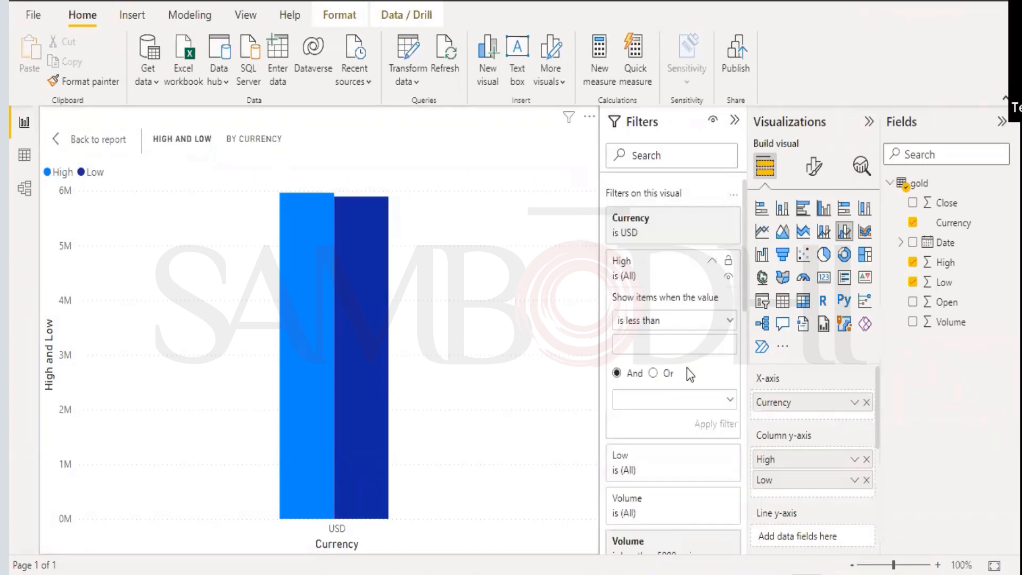
{"action": "left_click", "coordinate": [711, 262]}
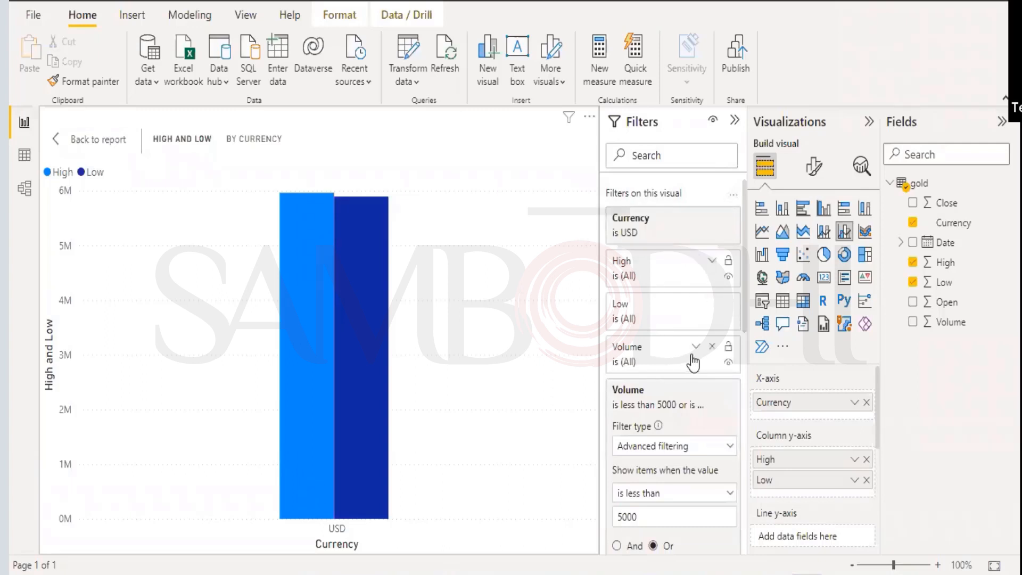
{"action": "left_click", "coordinate": [711, 347]}
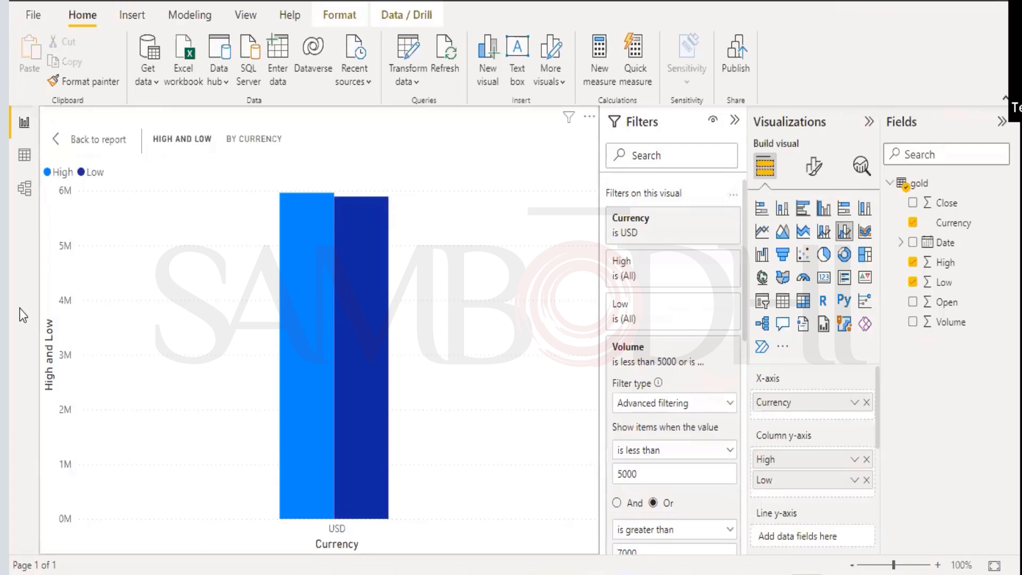
Hide the Close field of the gold table and remove Currency from the chart
{"action": "mouse_move", "coordinate": [282, 392]}
{"action": "left_click", "coordinate": [1002, 202]}
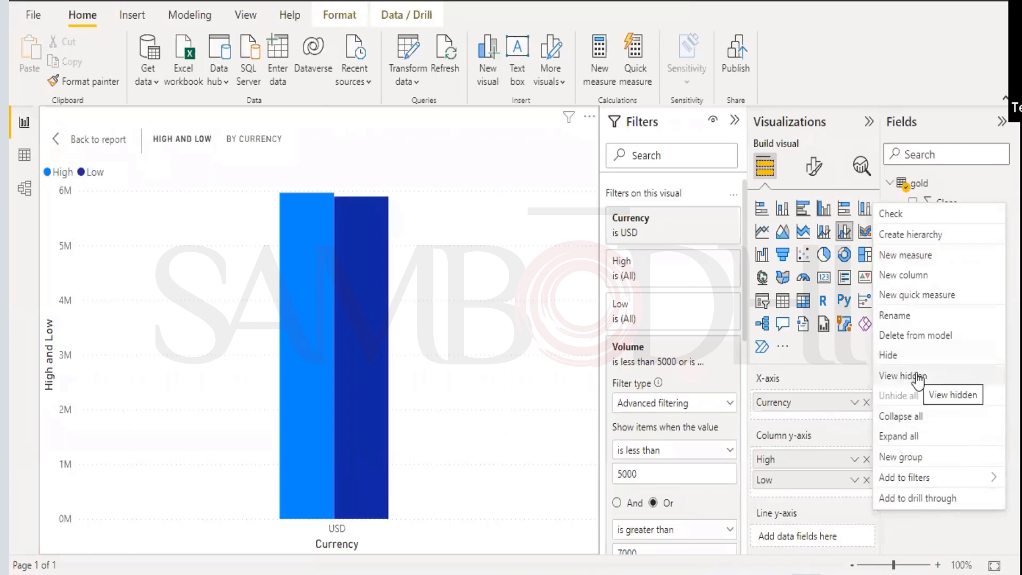
{"action": "left_click", "coordinate": [908, 352]}
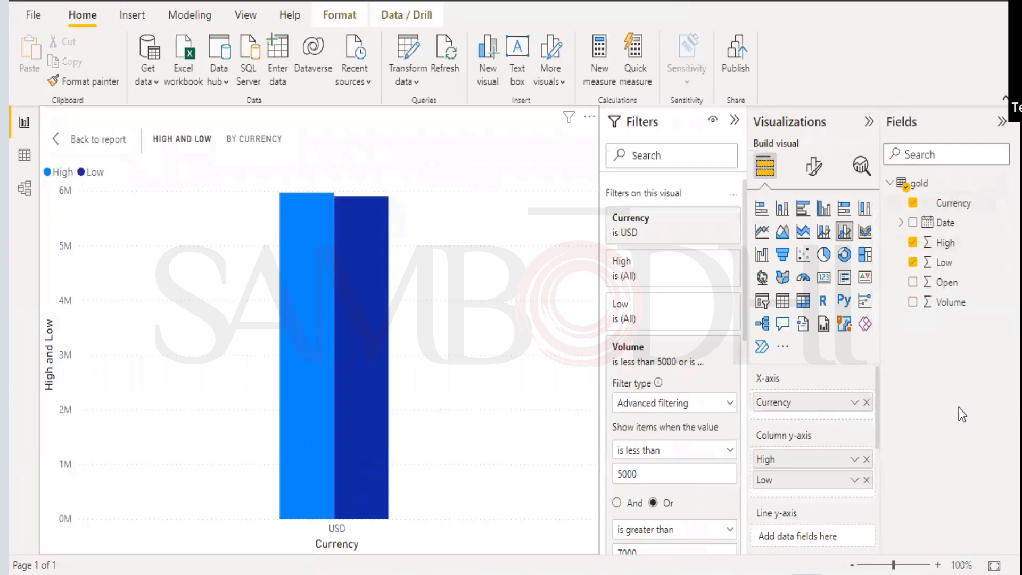
{"action": "left_click", "coordinate": [1003, 202]}
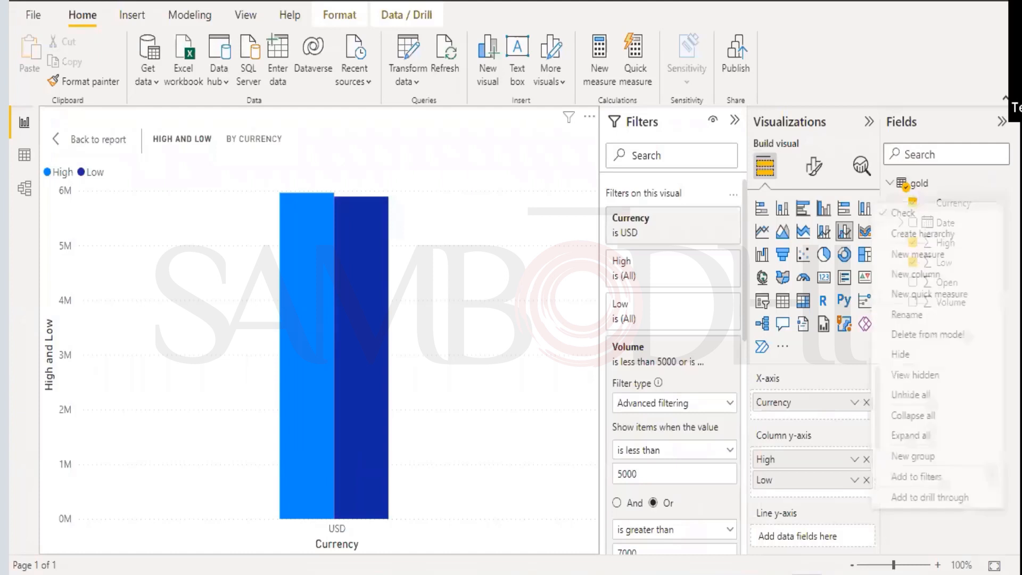
{"action": "left_click", "coordinate": [897, 213]}
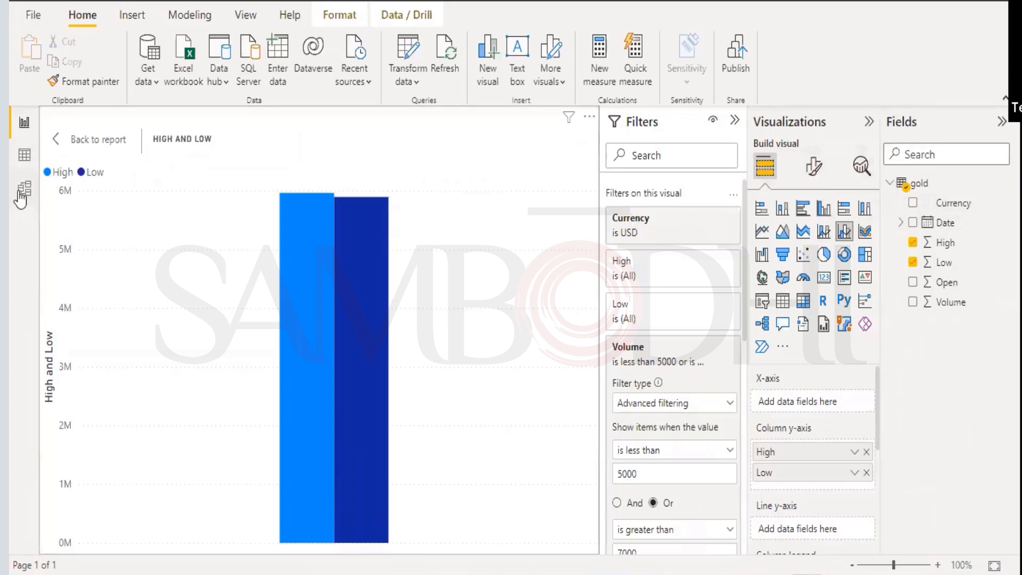
Check the visibility of the Close field on the gold table card in the model view and return to the report view
{"action": "left_click", "coordinate": [23, 189]}
{"action": "left_click", "coordinate": [237, 215]}
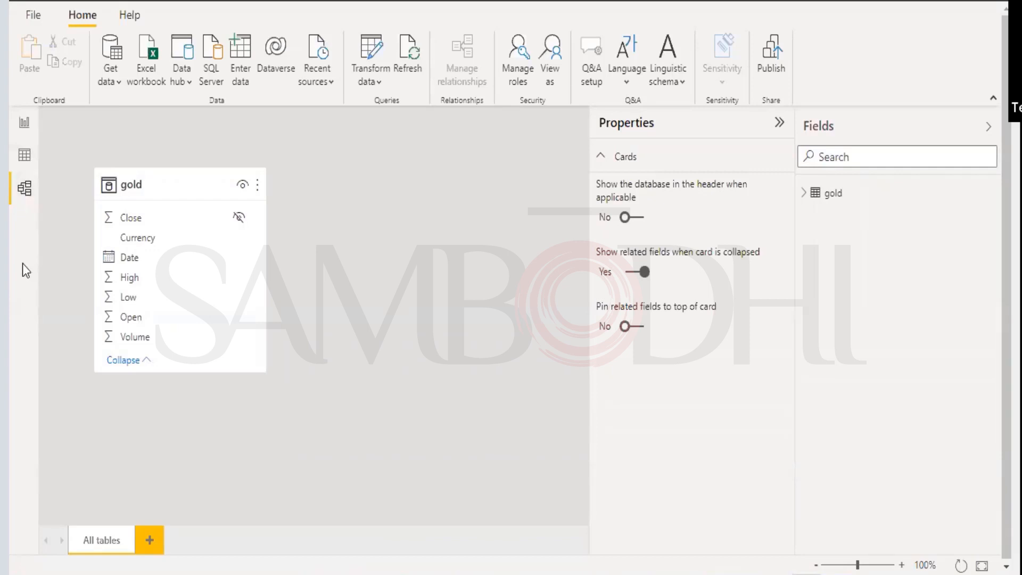
{"action": "left_click", "coordinate": [27, 125]}
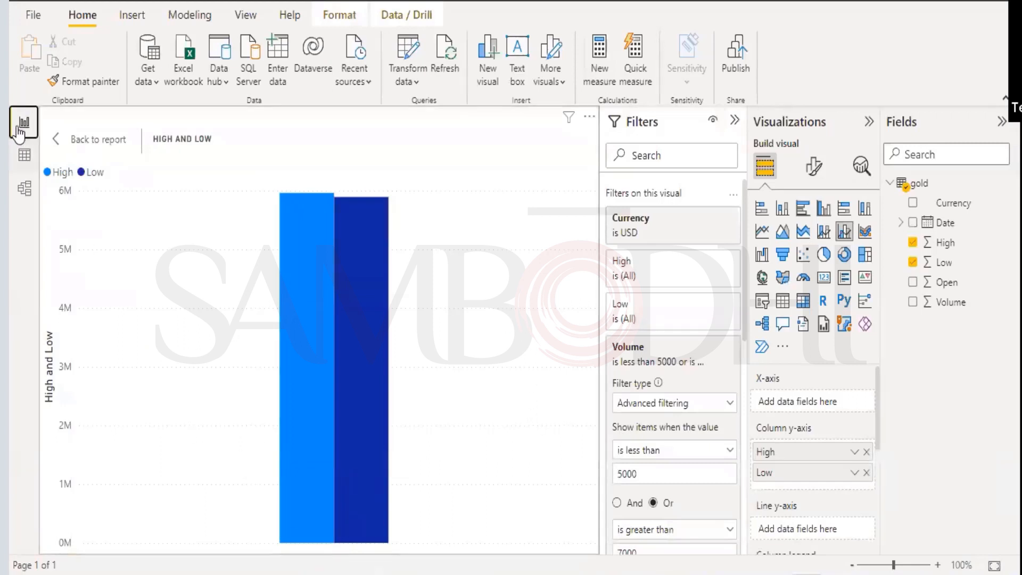
Leave the chart's focus mode and shrink the High and Low chart into the upper-left part of the report page
{"action": "left_click", "coordinate": [85, 141]}
{"action": "left_click", "coordinate": [508, 527]}
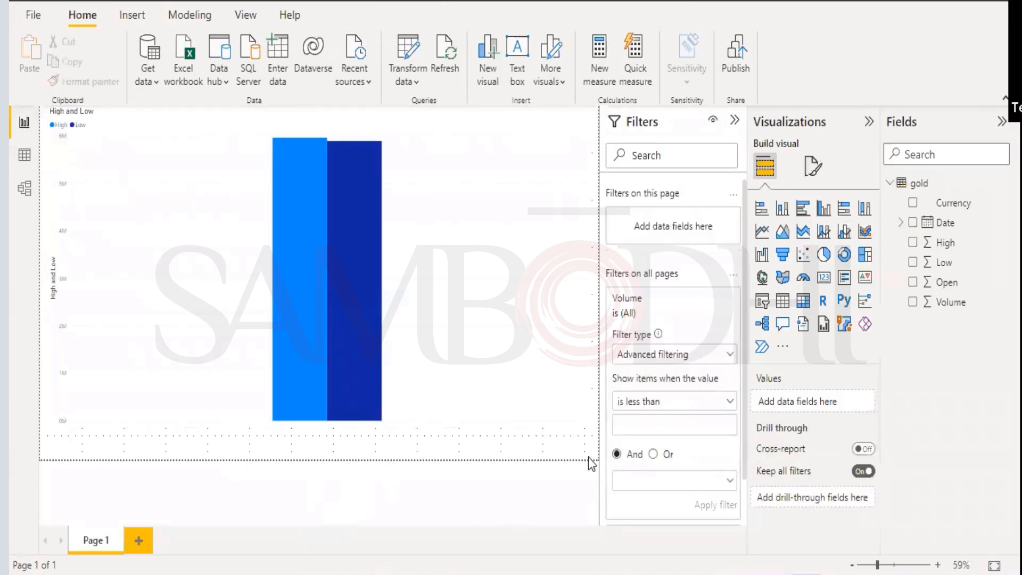
{"action": "left_click", "coordinate": [570, 405]}
{"action": "left_click_drag", "start_coordinate": [589, 425], "coordinate": [229, 306]}
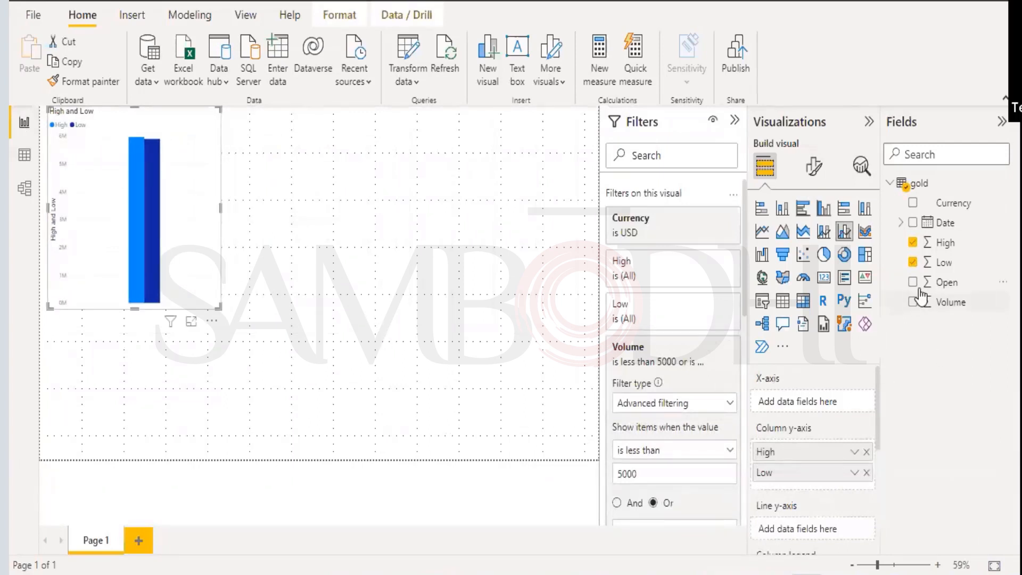
Create a second column chart from Open and Volume, place it beside the High and Low chart, and enlarge it
{"action": "left_click", "coordinate": [478, 202]}
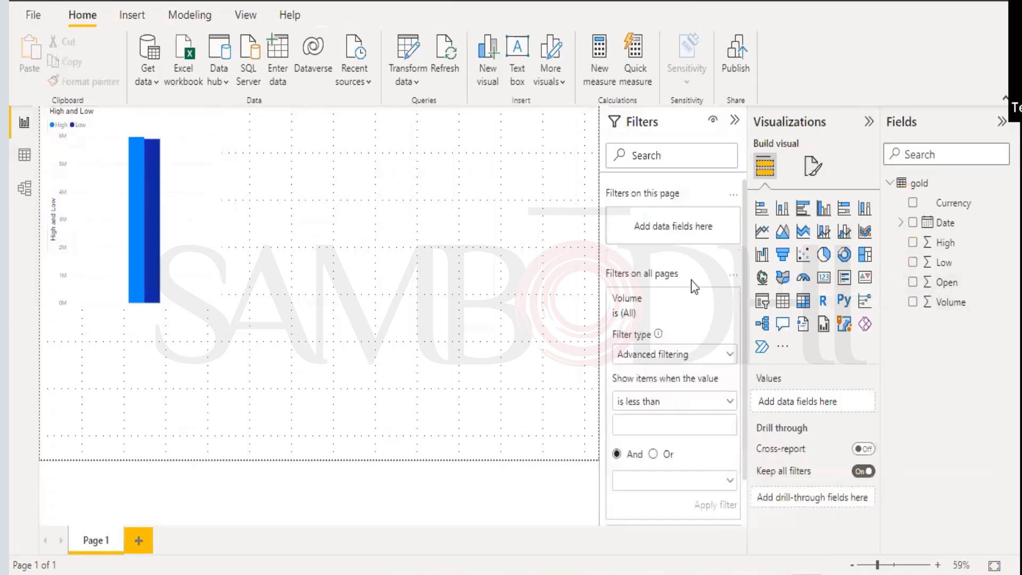
{"action": "left_click", "coordinate": [913, 282]}
{"action": "left_click", "coordinate": [913, 302]}
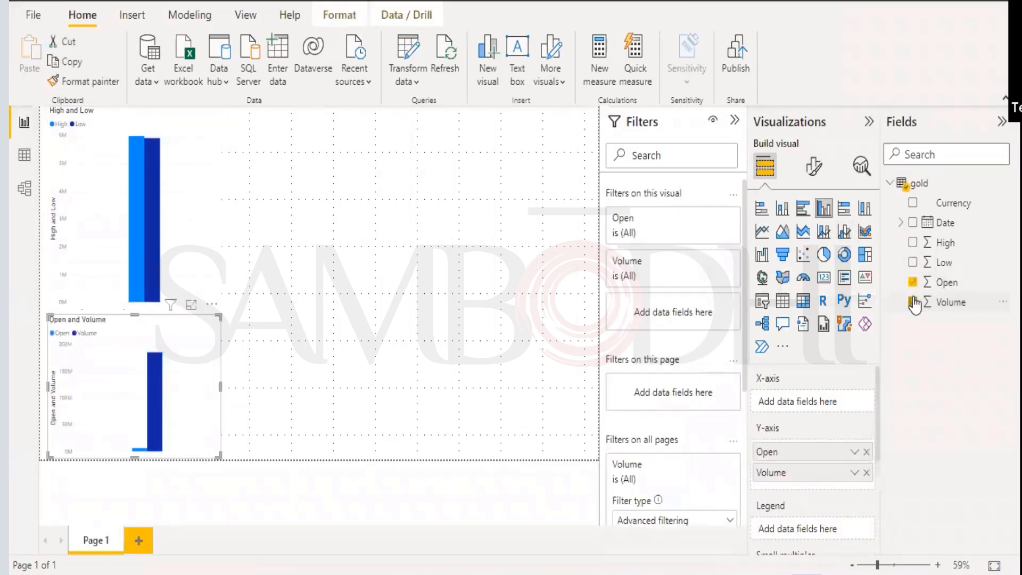
{"action": "left_click_drag", "start_coordinate": [202, 362], "coordinate": [421, 161]}
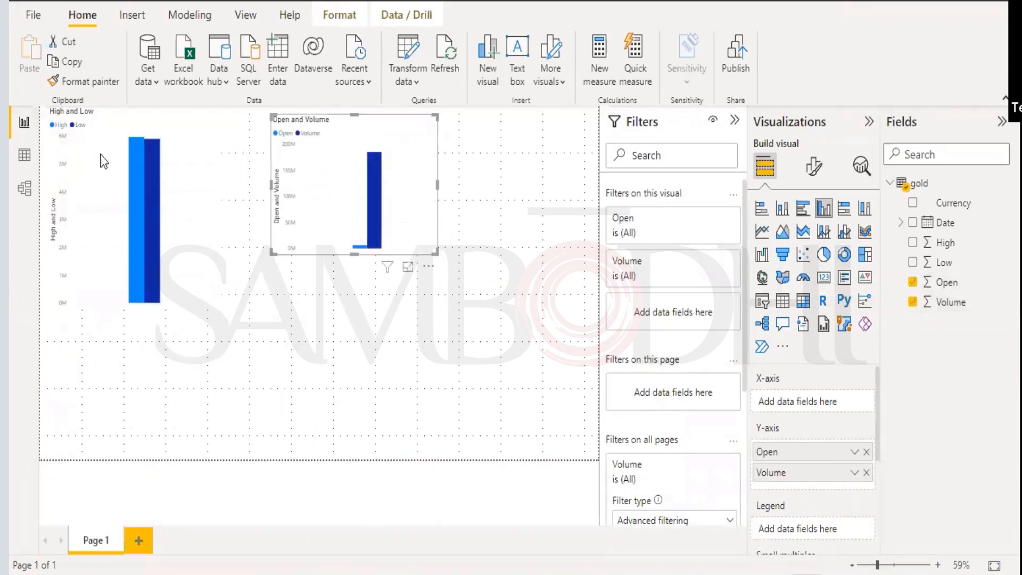
{"action": "left_click_drag", "start_coordinate": [435, 250], "coordinate": [489, 293]}
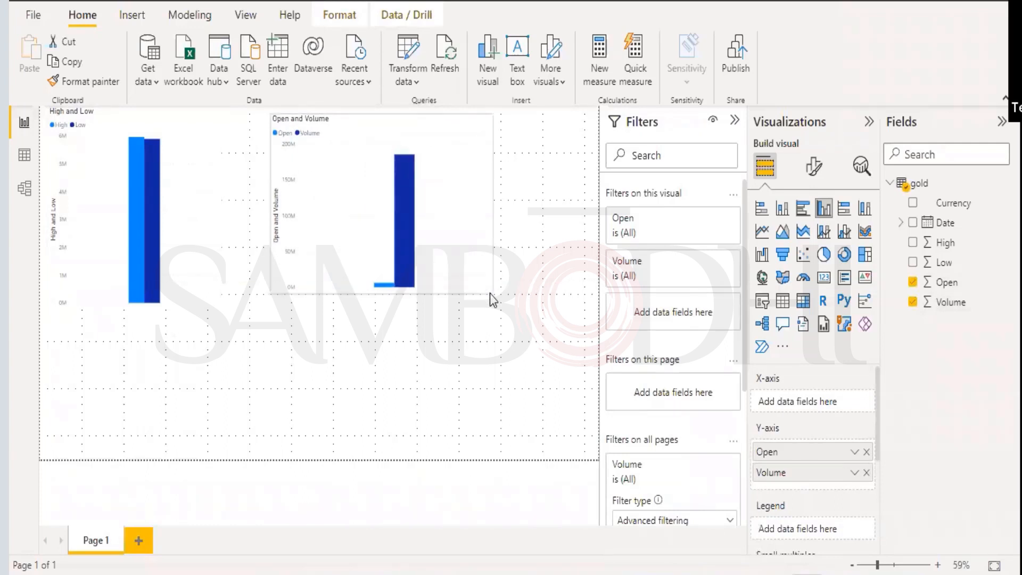
Remove Volume from the second chart and inspect the value of its Open column
{"action": "left_click", "coordinate": [912, 302]}
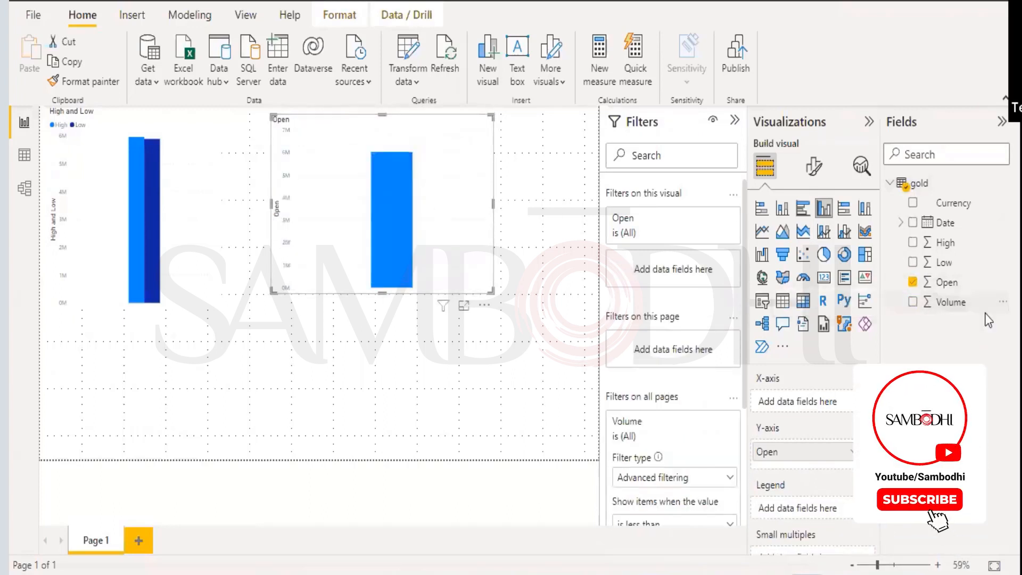
{"action": "mouse_move", "coordinate": [430, 273]}
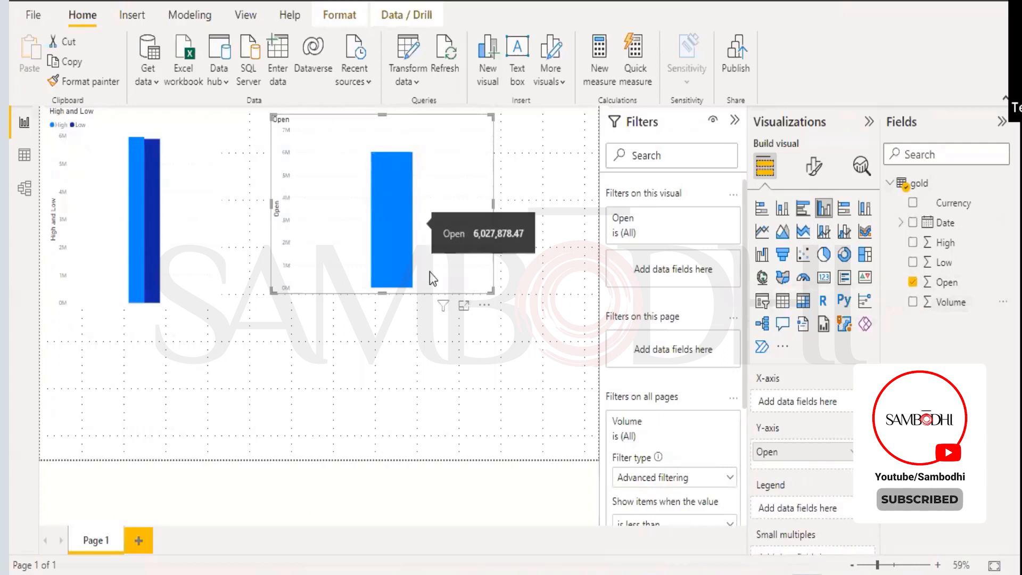
{"action": "mouse_move", "coordinate": [402, 208]}
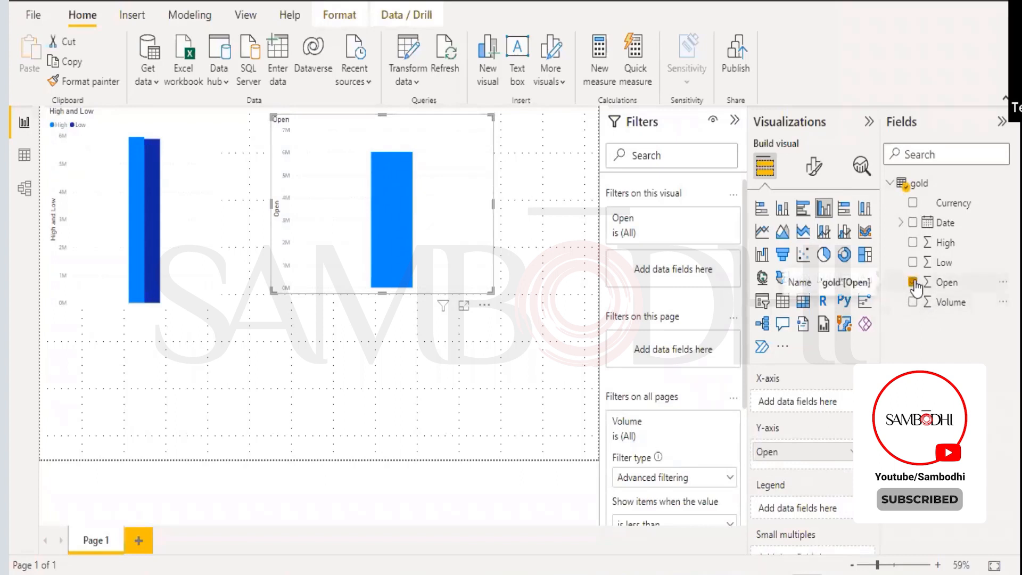
Add Open to the High and Low chart, and move the separate Open chart to the right edge of the page
{"action": "left_click", "coordinate": [213, 166]}
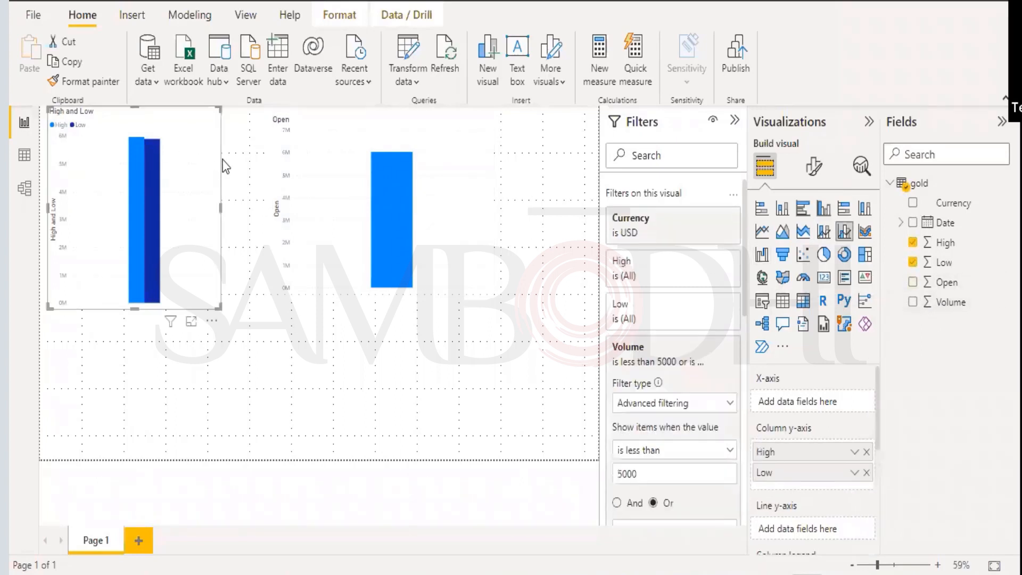
{"action": "left_click", "coordinate": [912, 282]}
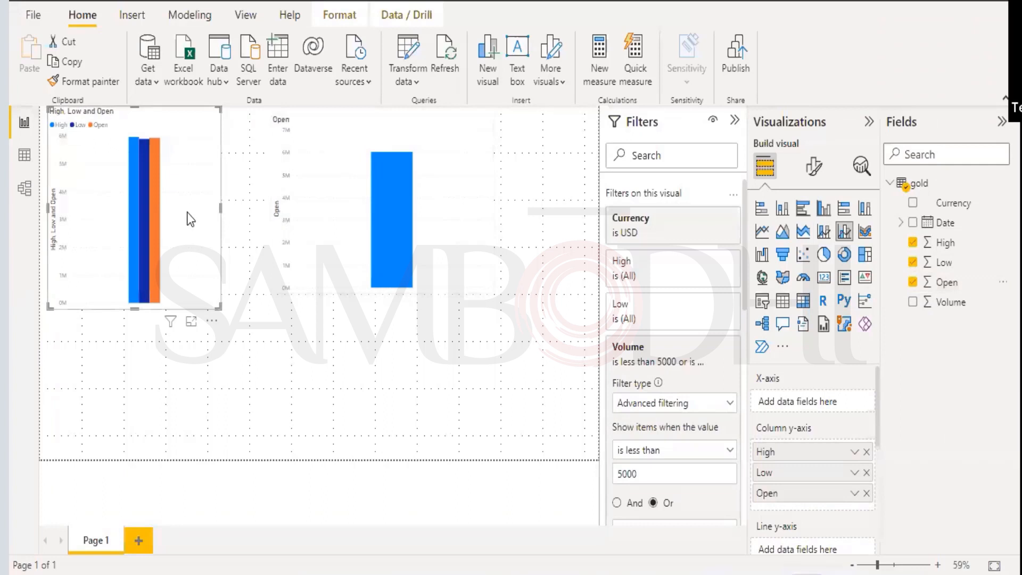
{"action": "left_click", "coordinate": [466, 211]}
{"action": "left_click_drag", "start_coordinate": [471, 197], "coordinate": [564, 197]}
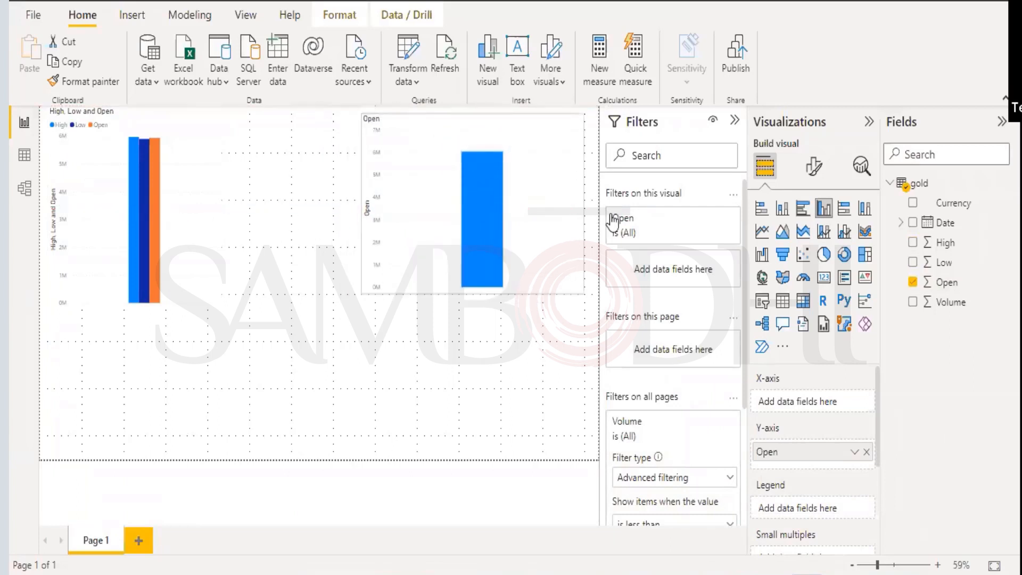
Add a second page to the report
{"action": "left_click", "coordinate": [142, 538]}
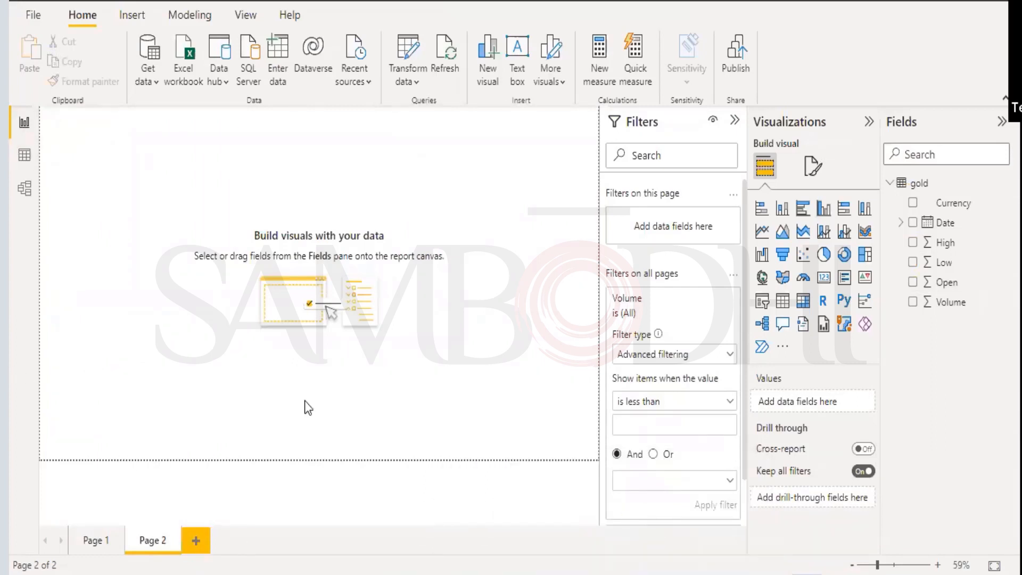
{"action": "left_click", "coordinate": [147, 80]}
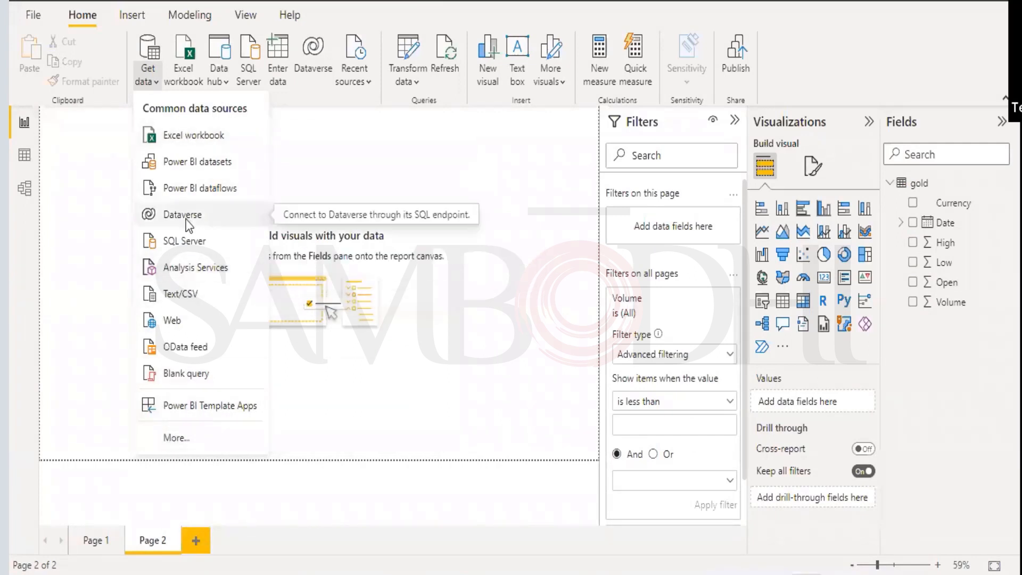
{"action": "left_click", "coordinate": [195, 131]}
{"action": "scroll", "coordinate": [196, 216], "scroll_direction": "down", "scroll_amount": 2}
{"action": "left_click", "coordinate": [460, 343]}
{"action": "left_click", "coordinate": [229, 88]}
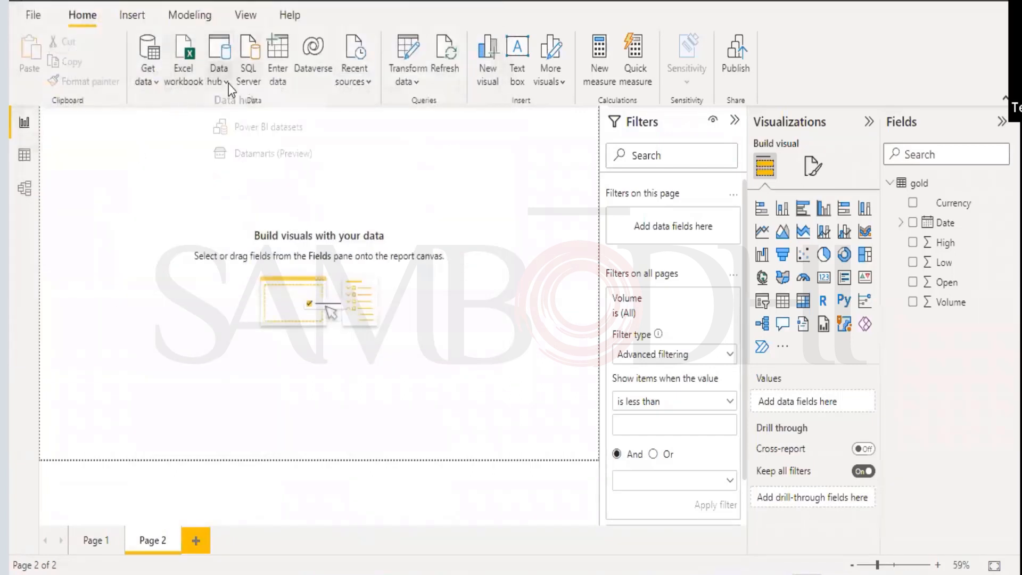
{"action": "left_click", "coordinate": [444, 206]}
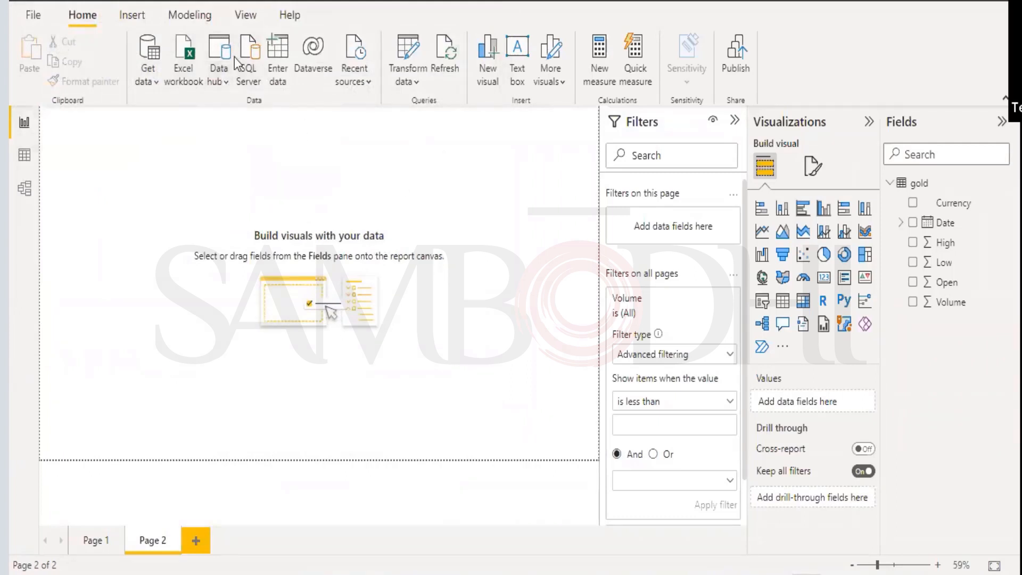
Load unece.json from the recently used data sources and apply the pending query changes
{"action": "left_click", "coordinate": [362, 84]}
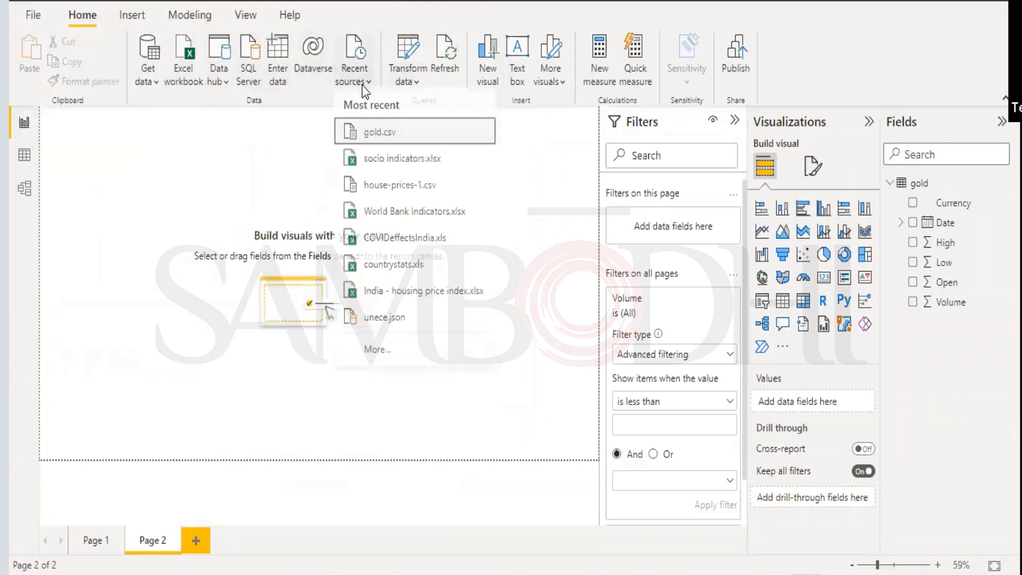
{"action": "left_click", "coordinate": [414, 321]}
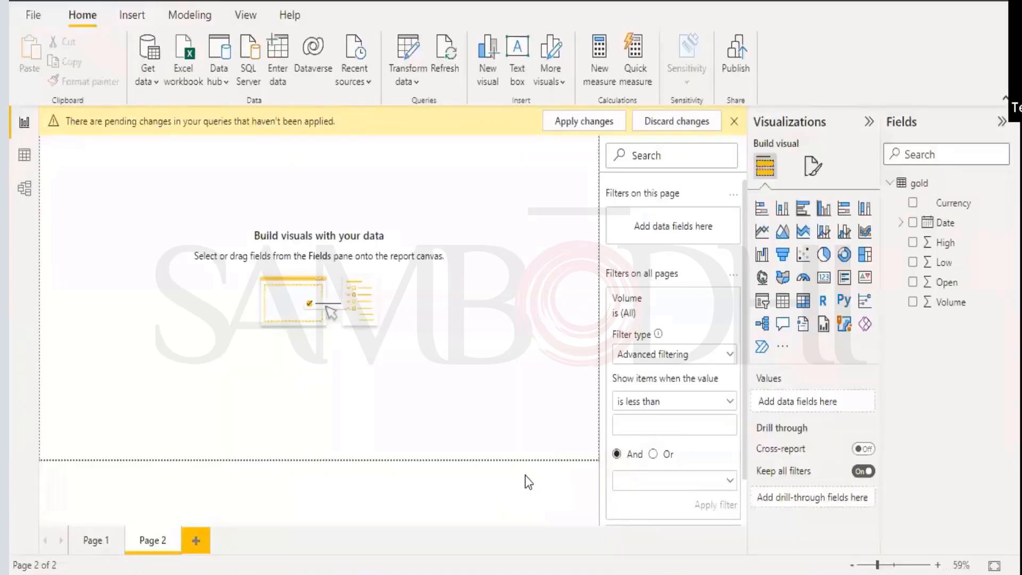
{"action": "left_click", "coordinate": [580, 122]}
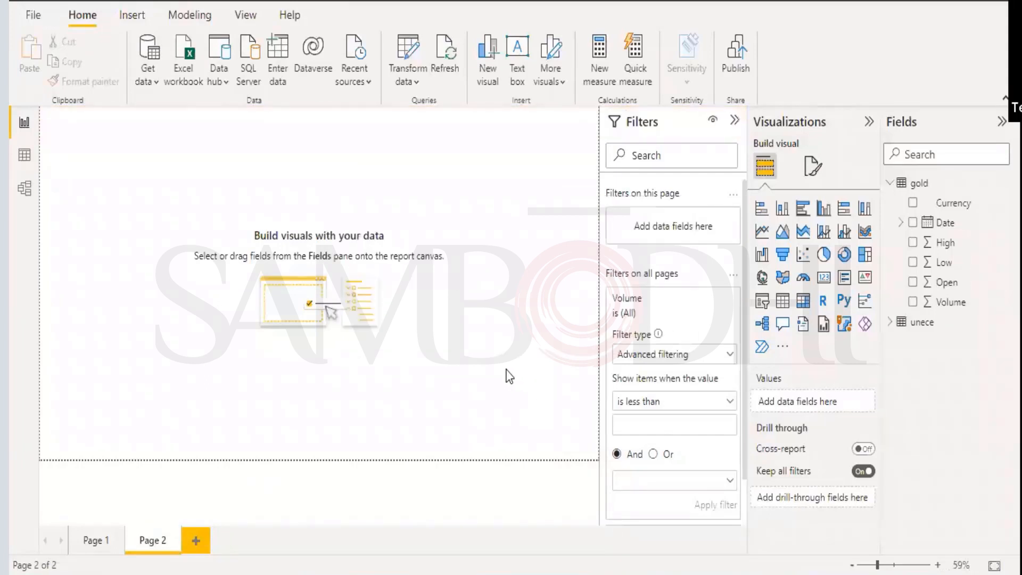
Examine the fields of the unece table, widening the field list so their full names can be read
{"action": "left_click", "coordinate": [897, 326]}
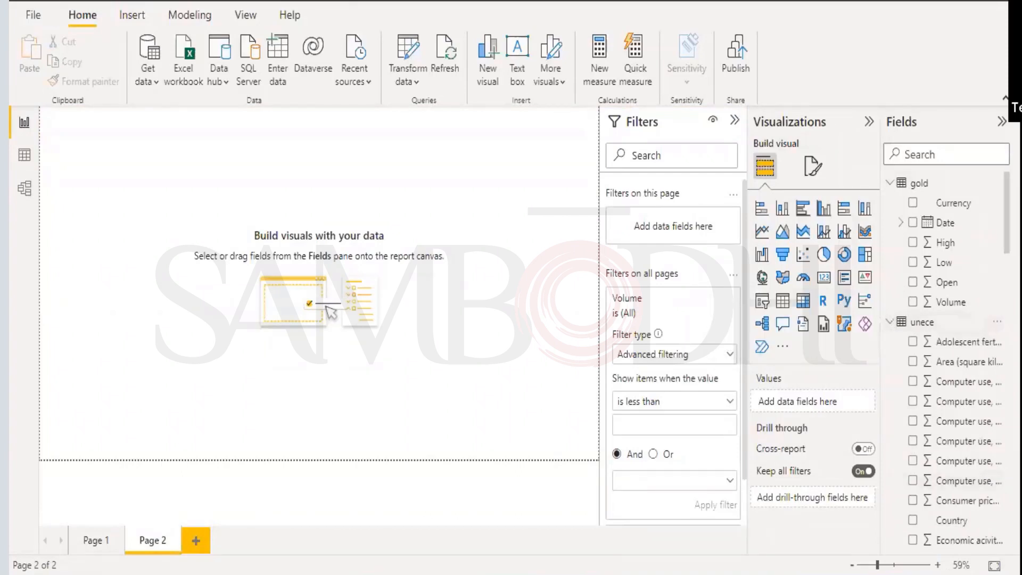
{"action": "scroll", "coordinate": [952, 362], "scroll_direction": "down", "scroll_amount": 10}
{"action": "scroll", "coordinate": [952, 362], "scroll_direction": "up", "scroll_amount": 5}
{"action": "scroll", "coordinate": [953, 362], "scroll_direction": "up", "scroll_amount": 5}
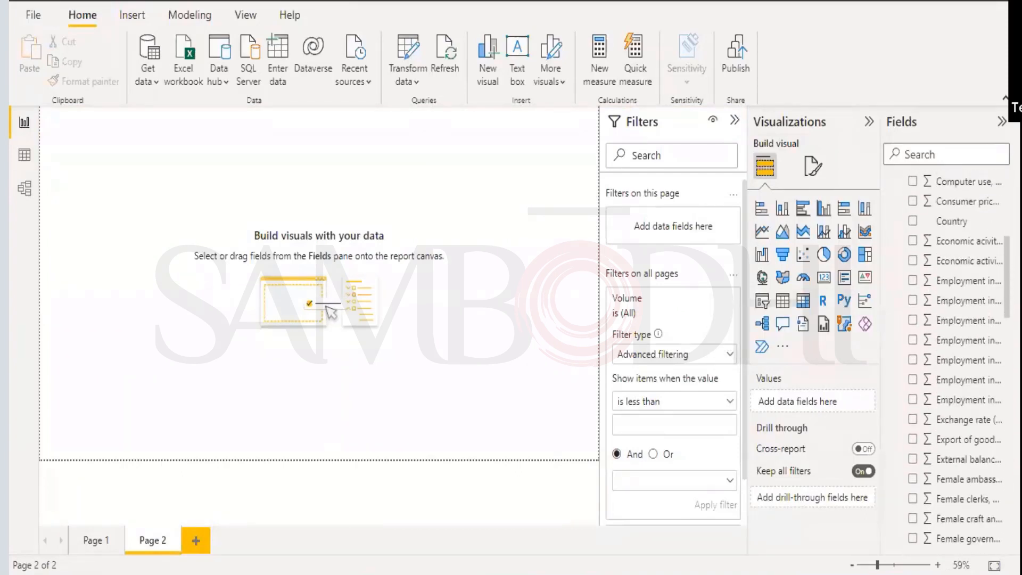
{"action": "scroll", "coordinate": [952, 362], "scroll_direction": "up", "scroll_amount": 2}
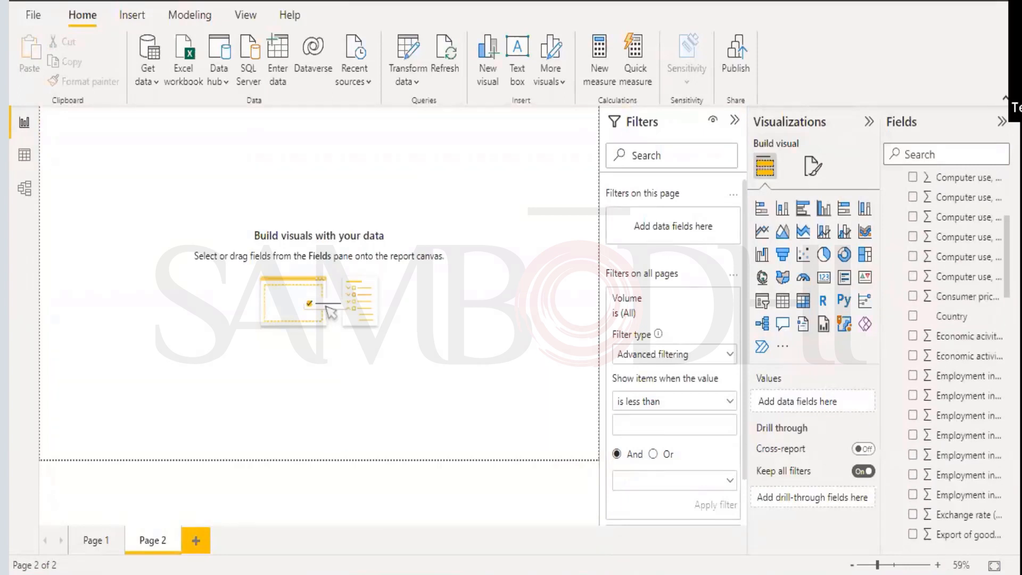
{"action": "scroll", "coordinate": [942, 381], "scroll_direction": "down", "scroll_amount": 3}
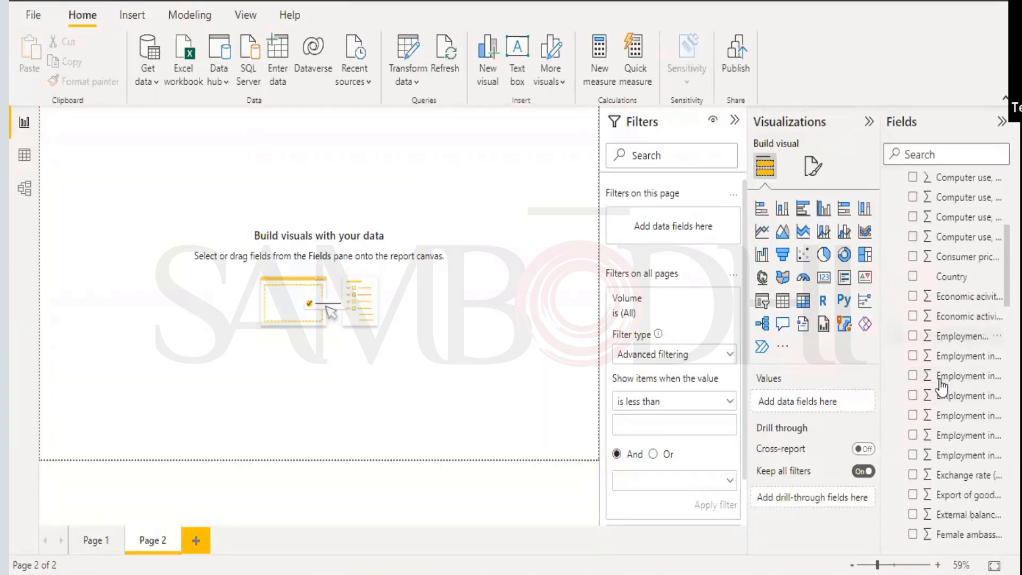
{"action": "left_click_drag", "start_coordinate": [880, 290], "coordinate": [704, 298]}
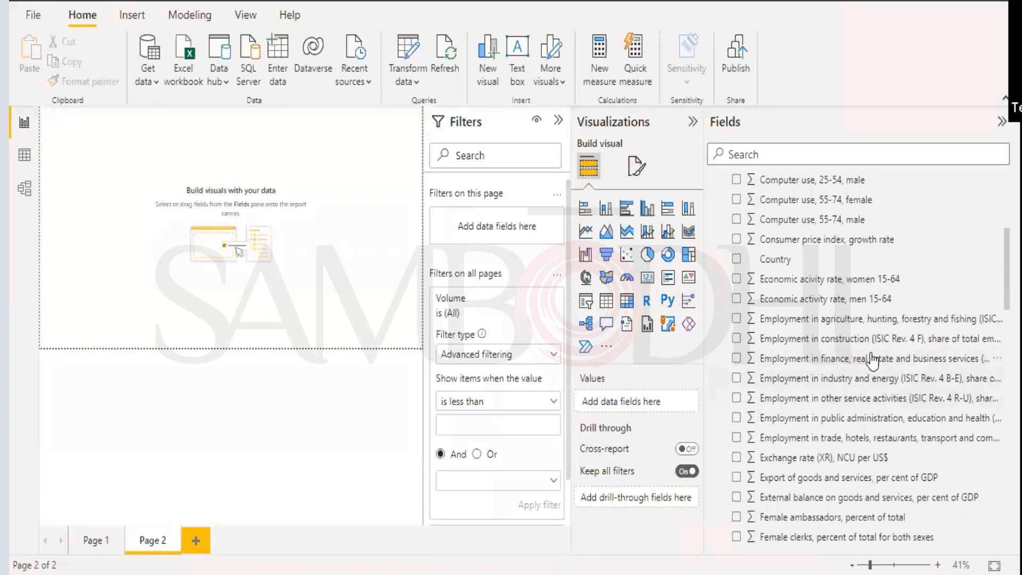
{"action": "scroll", "coordinate": [851, 320], "scroll_direction": "up", "scroll_amount": 3}
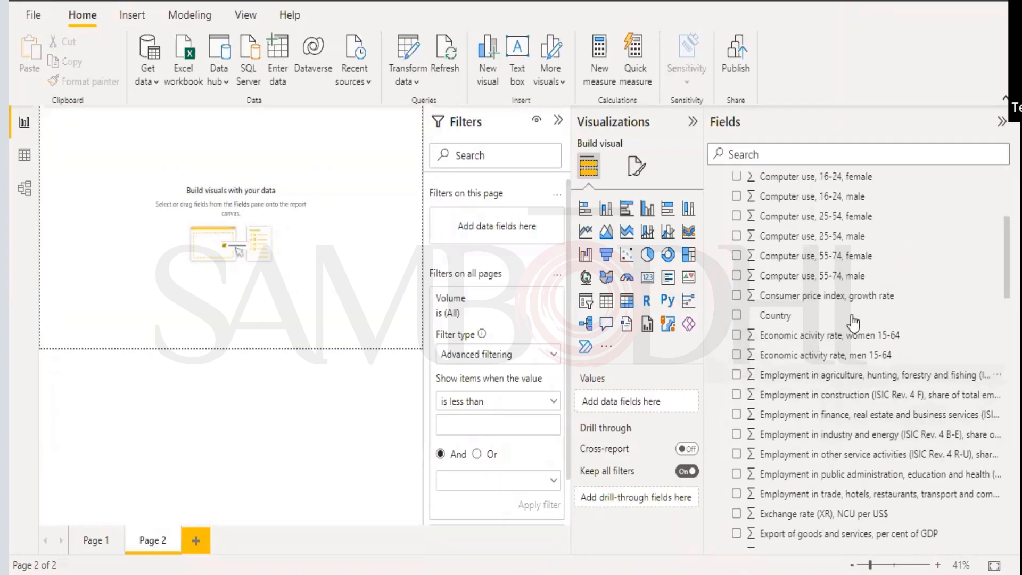
{"action": "scroll", "coordinate": [852, 320], "scroll_direction": "up", "scroll_amount": 3}
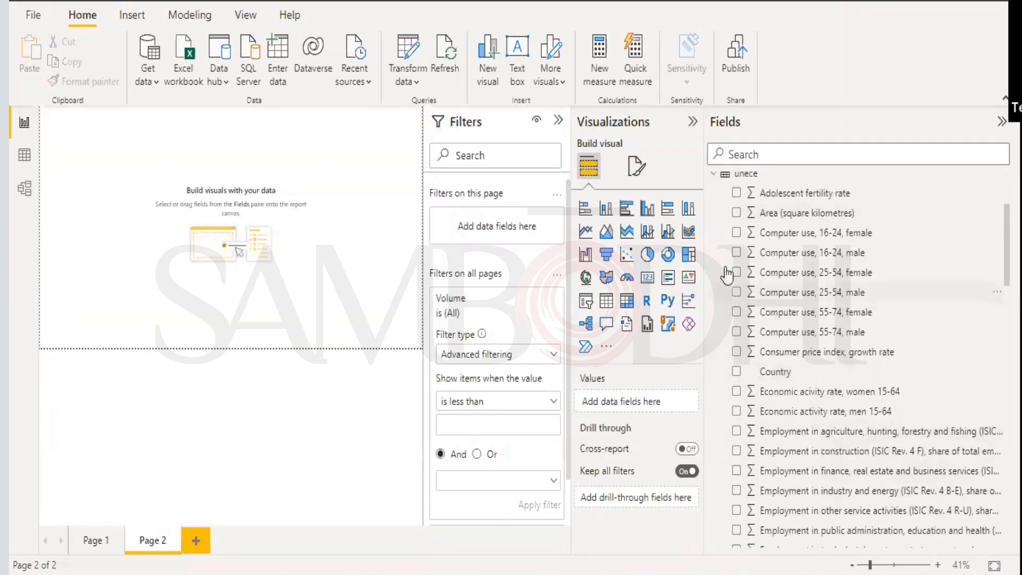
Create a column chart on Page 2 from the unece fields Computer use, 16-24, female and Computer use, 16-24, male
{"action": "left_click", "coordinate": [737, 233]}
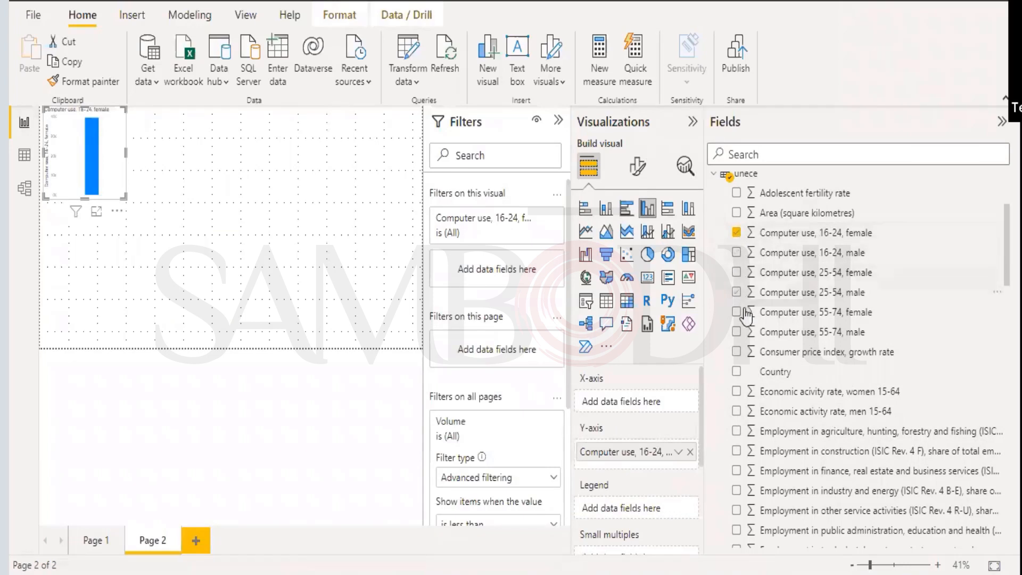
{"action": "left_click", "coordinate": [736, 252]}
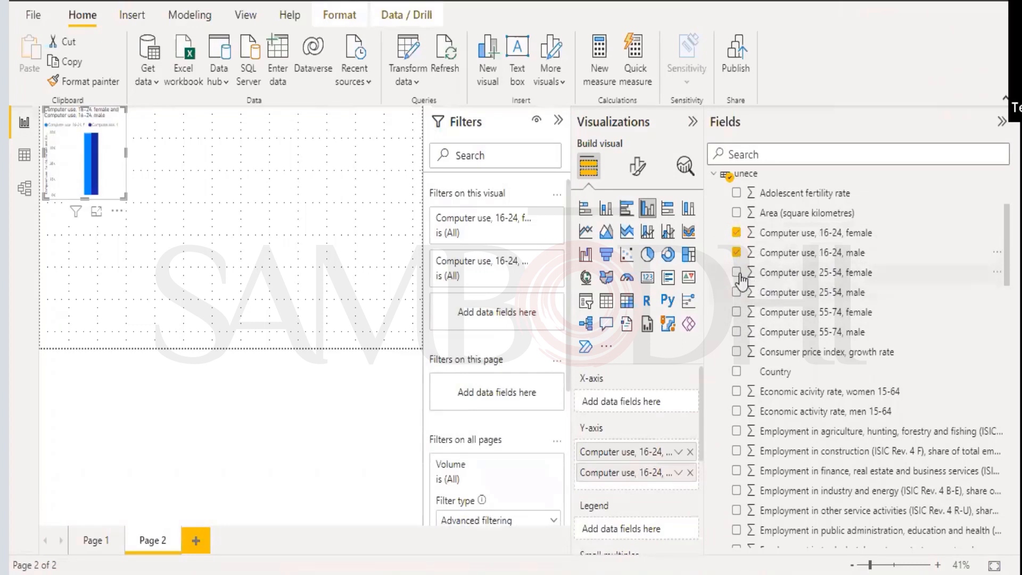
{"action": "left_click", "coordinate": [267, 225]}
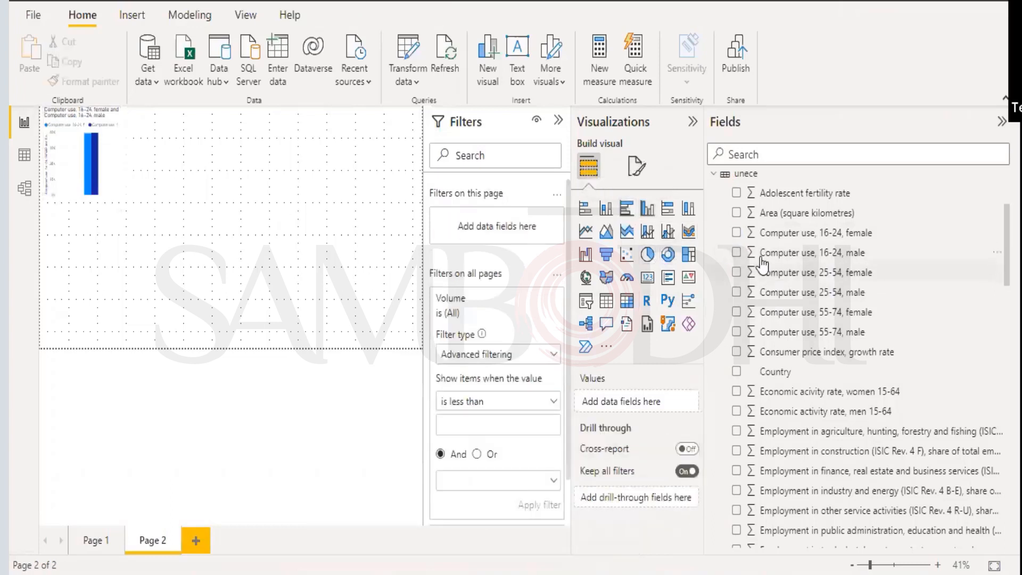
Create a second column chart from Computer use, 25-54, male and female, and place it beside the 16-24 chart
{"action": "left_click", "coordinate": [736, 272]}
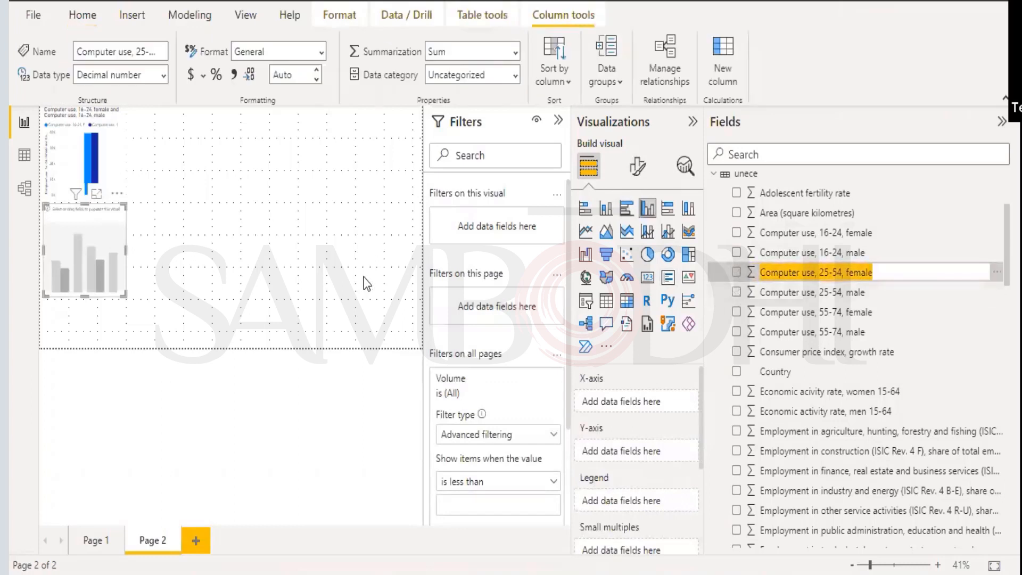
{"action": "left_click", "coordinate": [736, 292]}
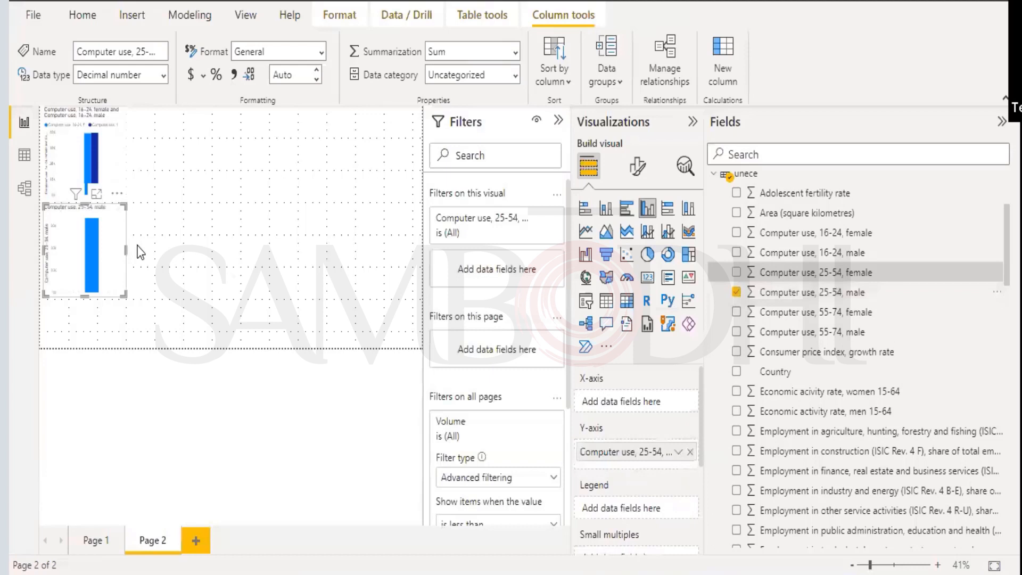
{"action": "left_click", "coordinate": [737, 272]}
{"action": "left_click_drag", "start_coordinate": [108, 259], "coordinate": [210, 164]}
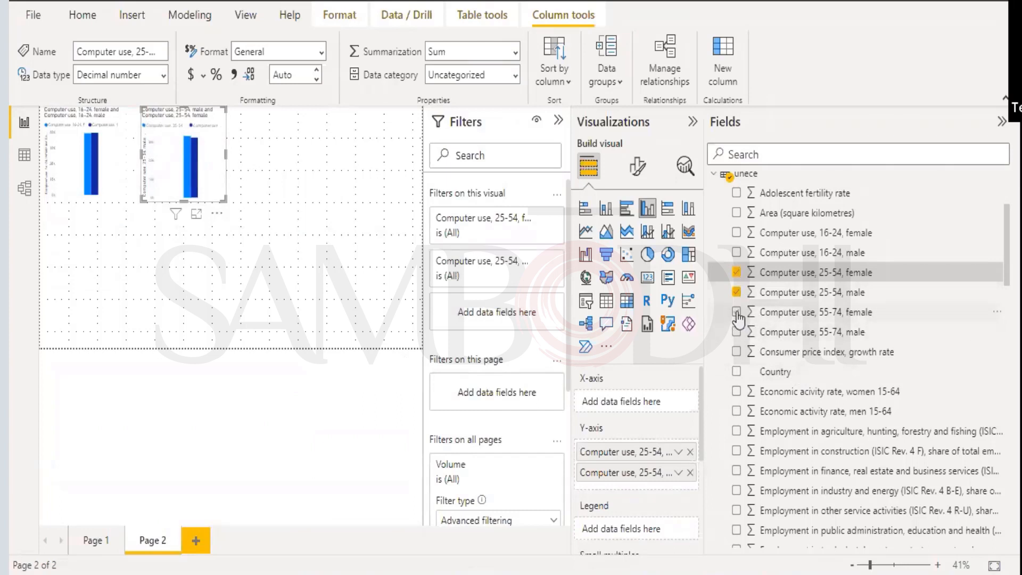
{"action": "left_click", "coordinate": [262, 198]}
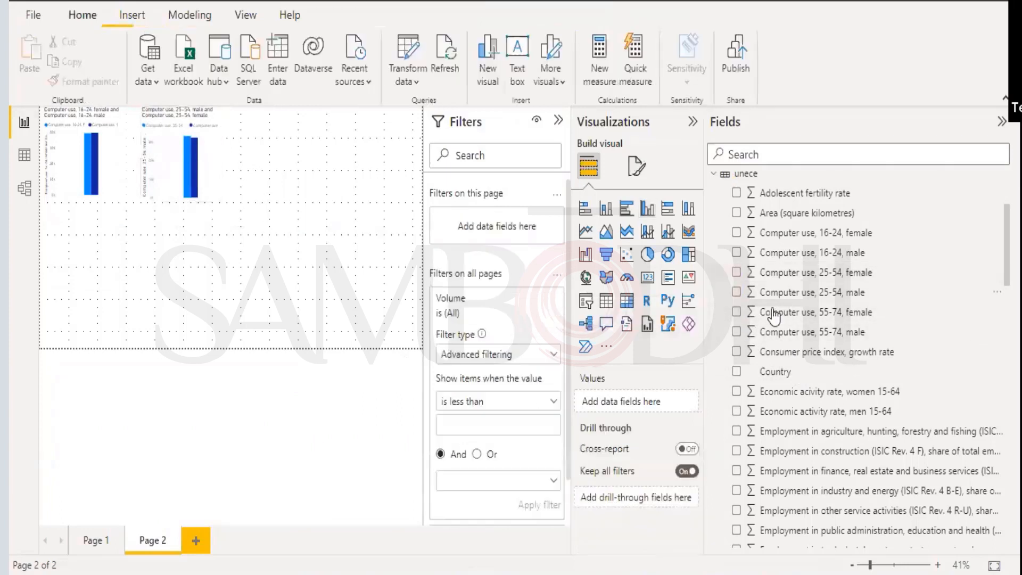
Create a third column chart from Computer use, 55-74, female and male, place it beside the 25-54 chart, and narrow the field list
{"action": "left_click", "coordinate": [737, 313]}
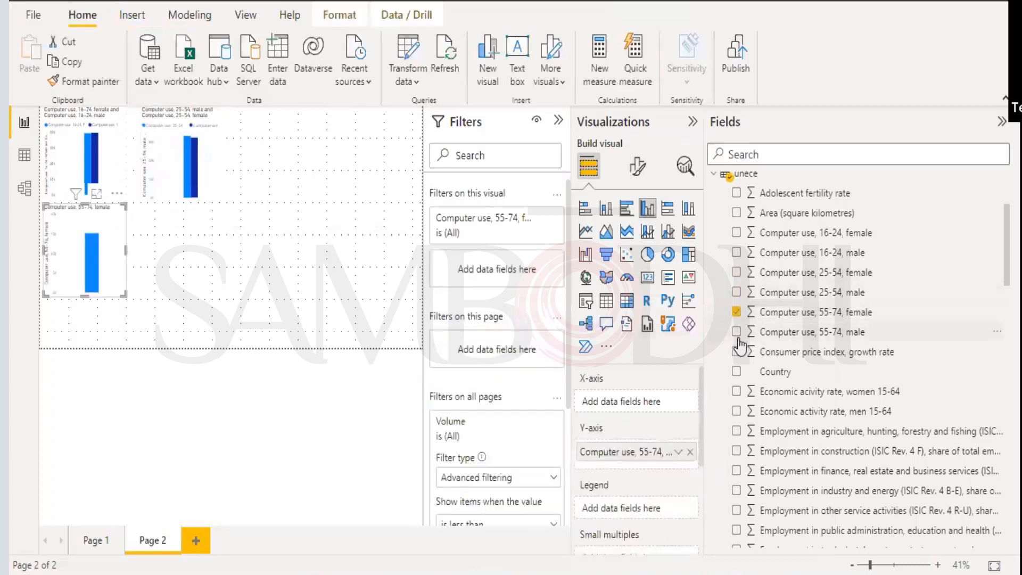
{"action": "left_click", "coordinate": [737, 332]}
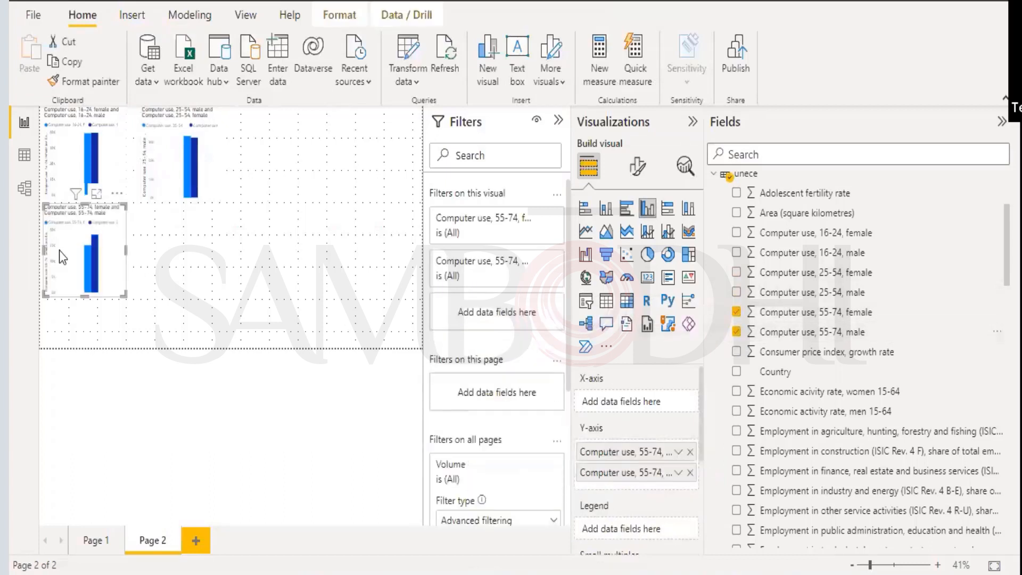
{"action": "left_click_drag", "start_coordinate": [117, 244], "coordinate": [328, 158]}
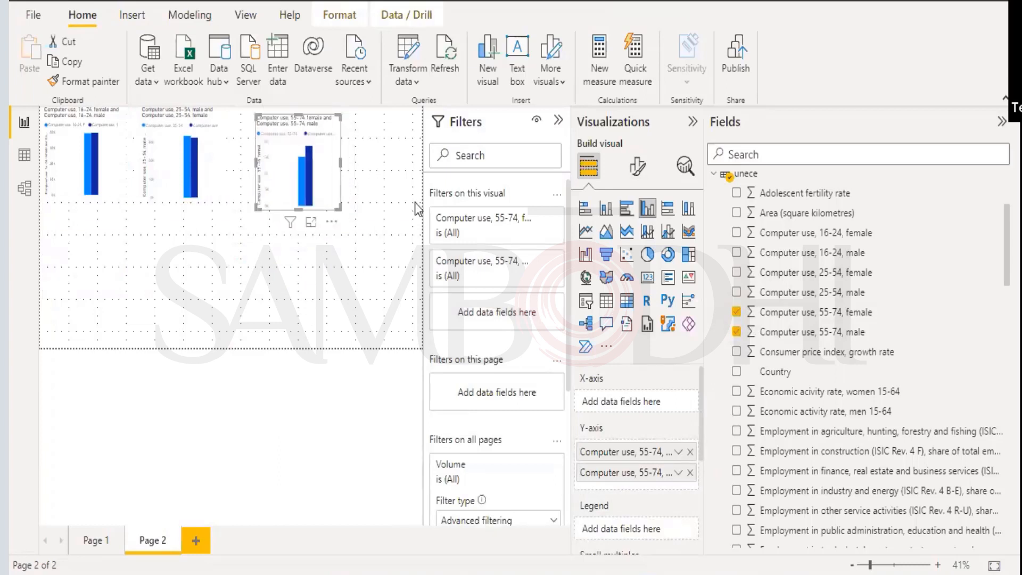
{"action": "left_click", "coordinate": [361, 450]}
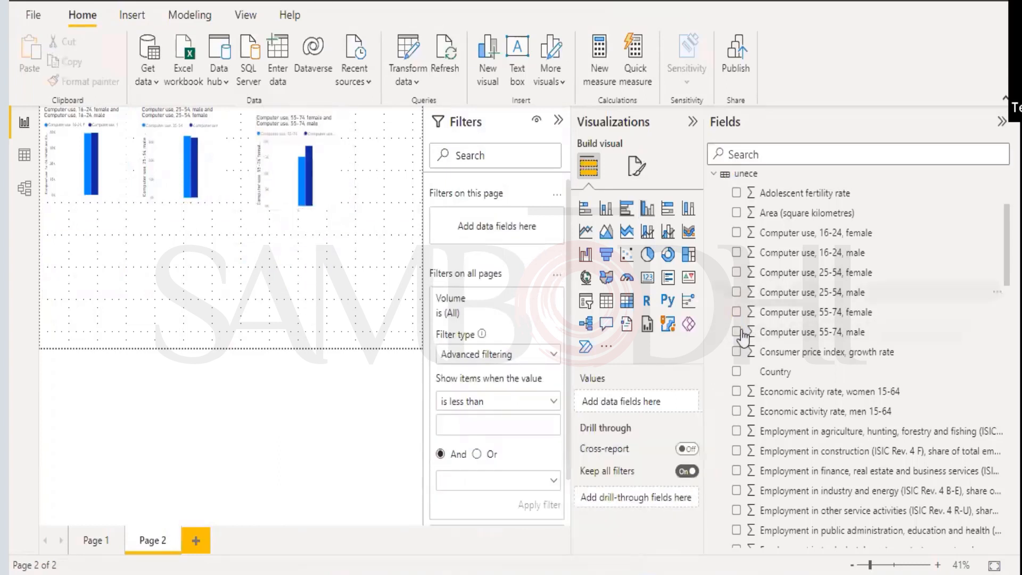
{"action": "left_click_drag", "start_coordinate": [703, 349], "coordinate": [890, 316]}
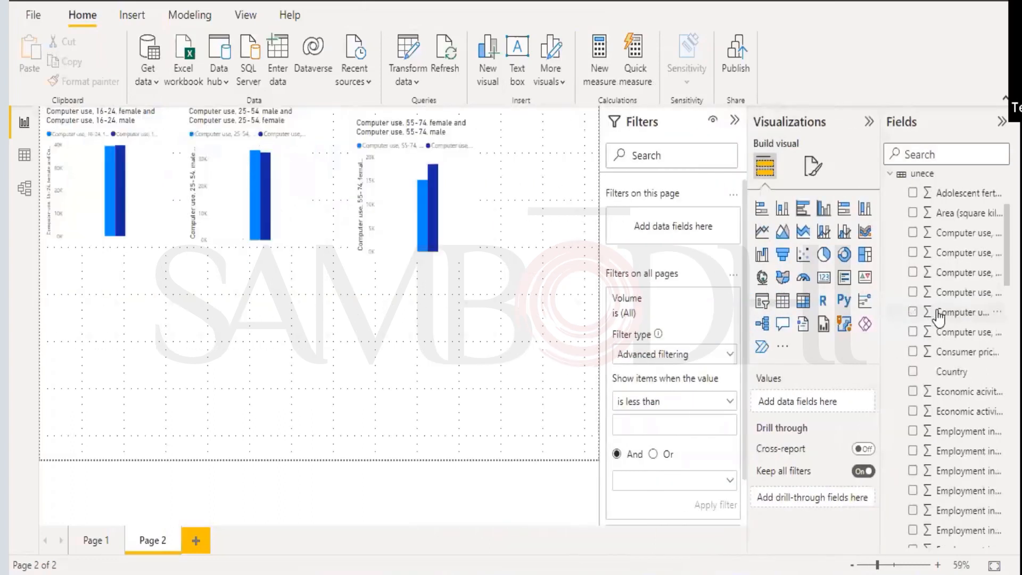
Inspect the male and female column values of the 55-74 computer use chart in focus mode, and return to the report
{"action": "left_click", "coordinate": [471, 221]}
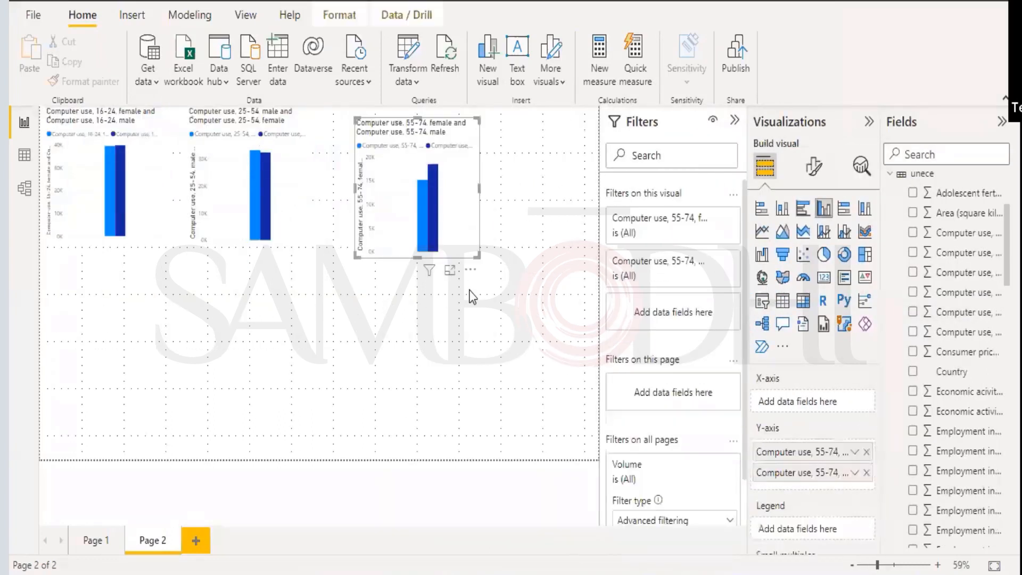
{"action": "left_click", "coordinate": [451, 270]}
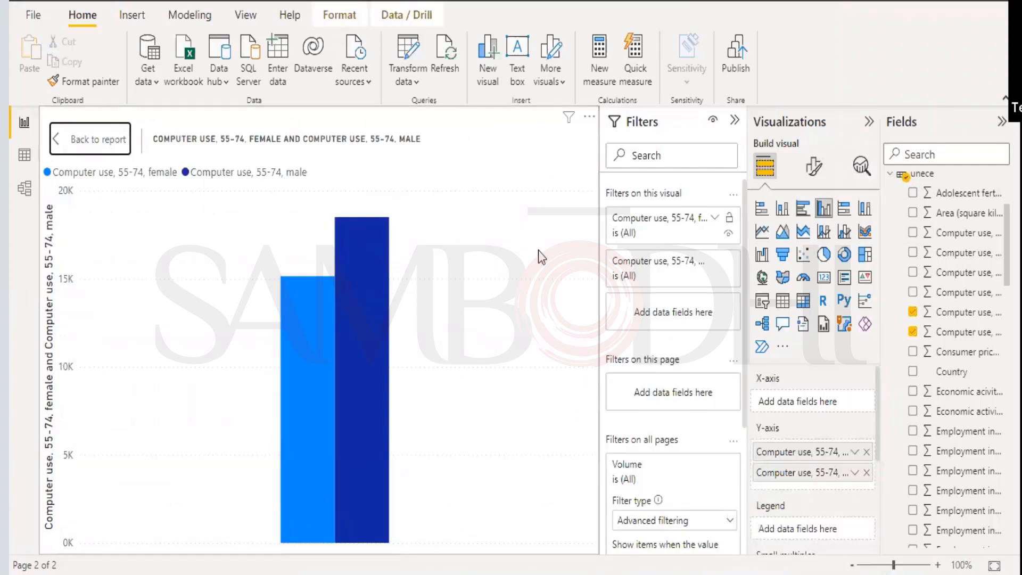
{"action": "mouse_move", "coordinate": [376, 370]}
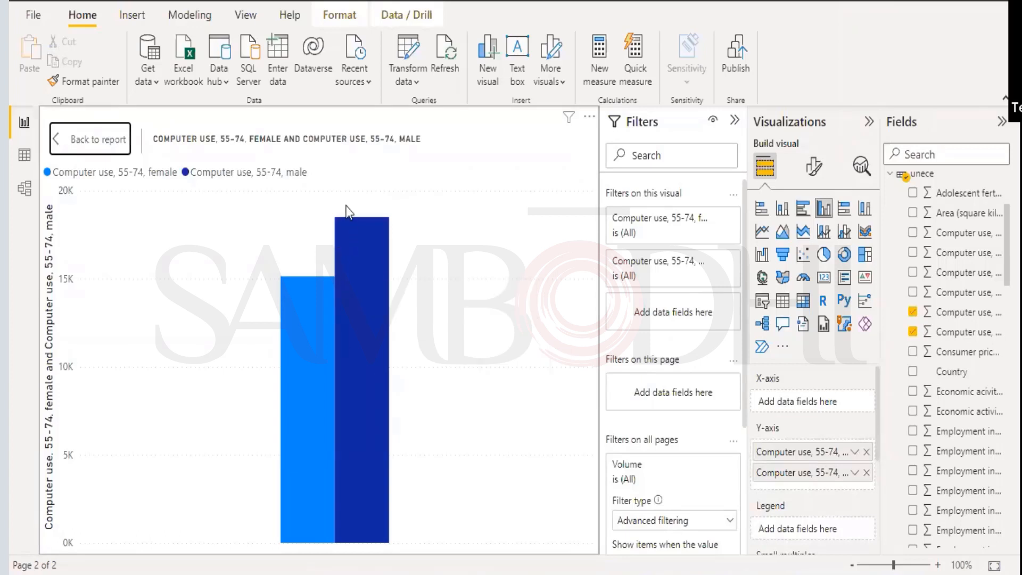
{"action": "mouse_move", "coordinate": [316, 292]}
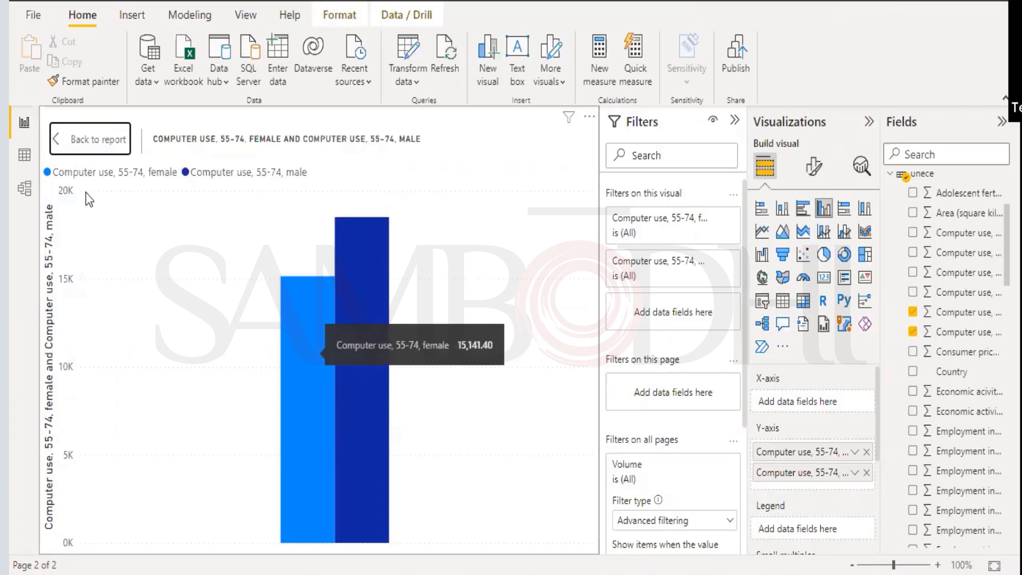
{"action": "left_click", "coordinate": [57, 143]}
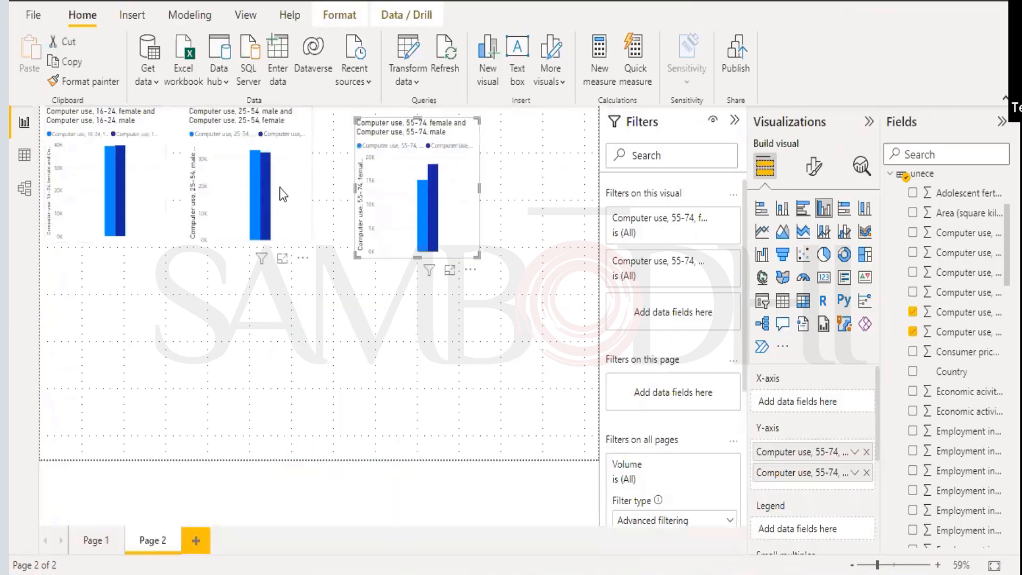
Inspect the male and female column values of the 25-54 computer use chart in focus mode, and return to the report
{"action": "left_click", "coordinate": [311, 197]}
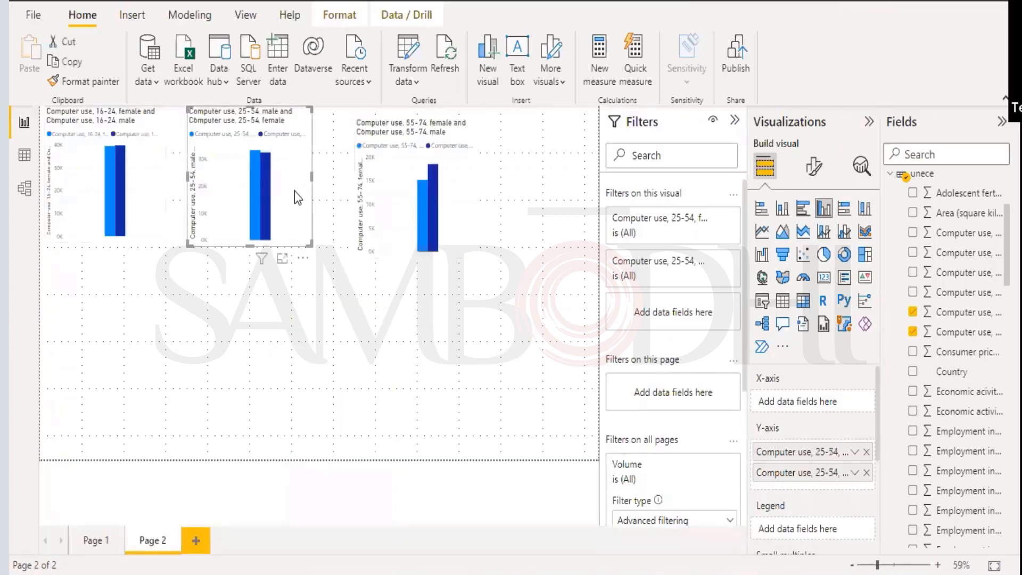
{"action": "left_click", "coordinate": [281, 260]}
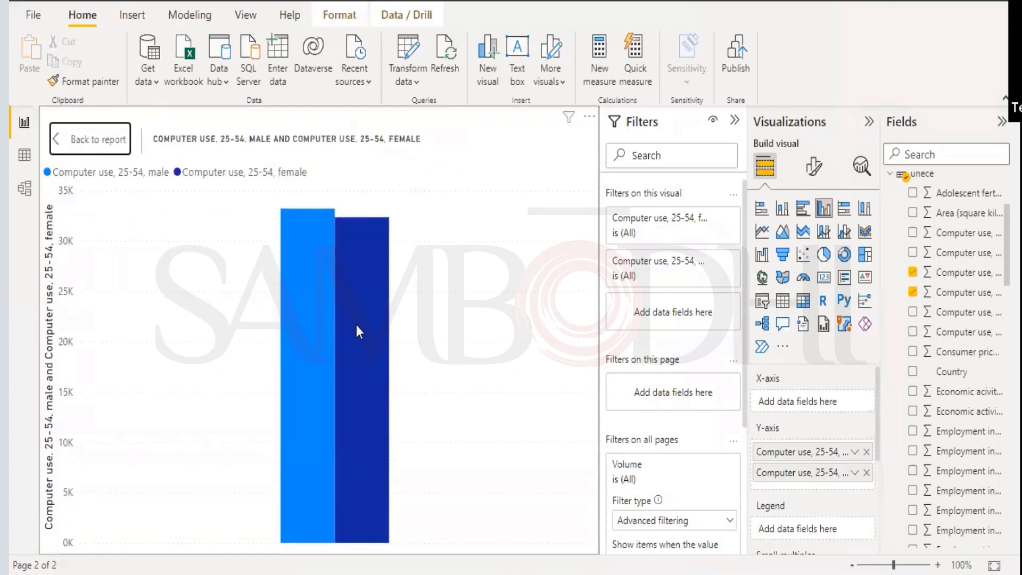
{"action": "mouse_move", "coordinate": [356, 326]}
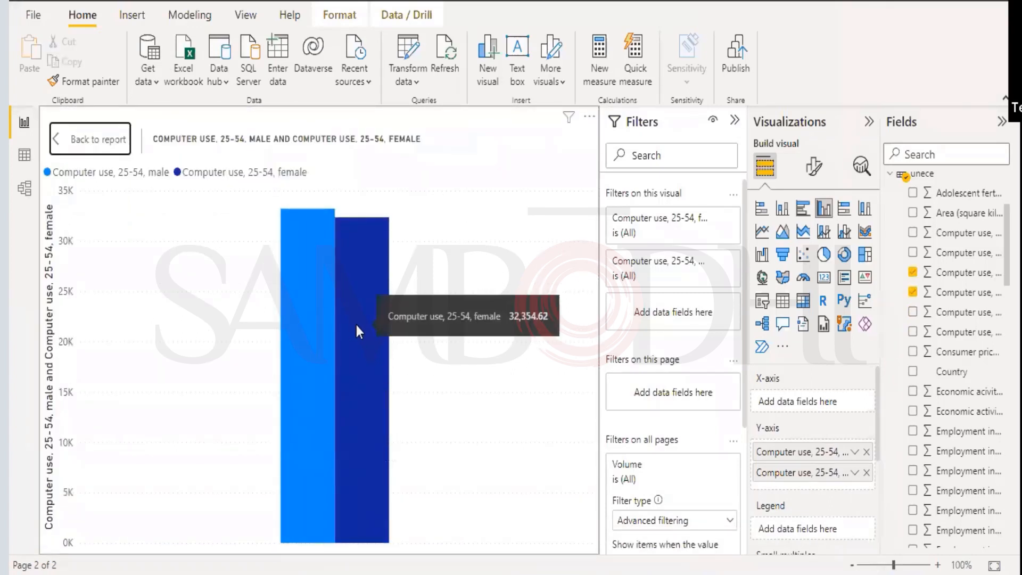
{"action": "mouse_move", "coordinate": [298, 313]}
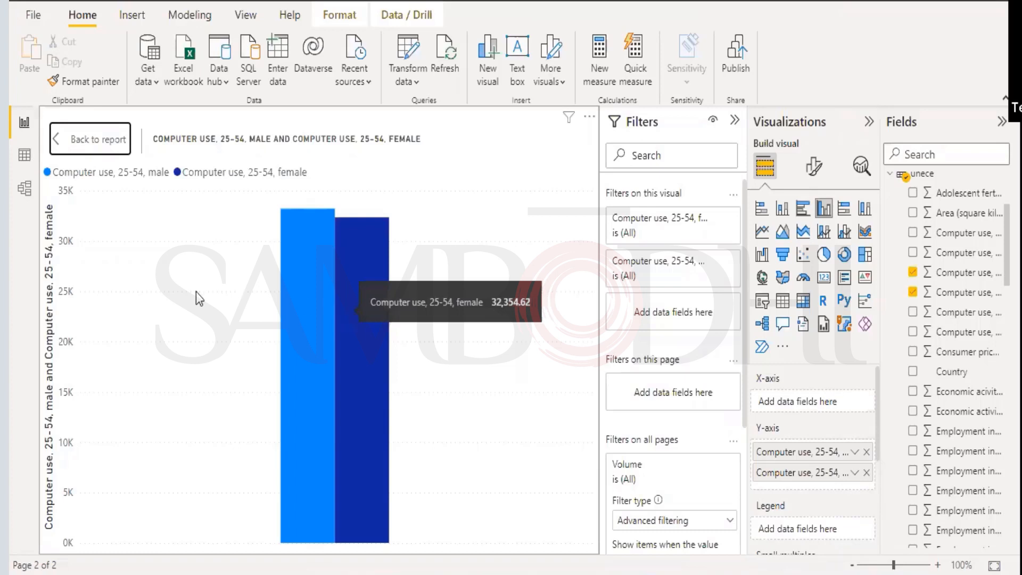
{"action": "left_click", "coordinate": [72, 137]}
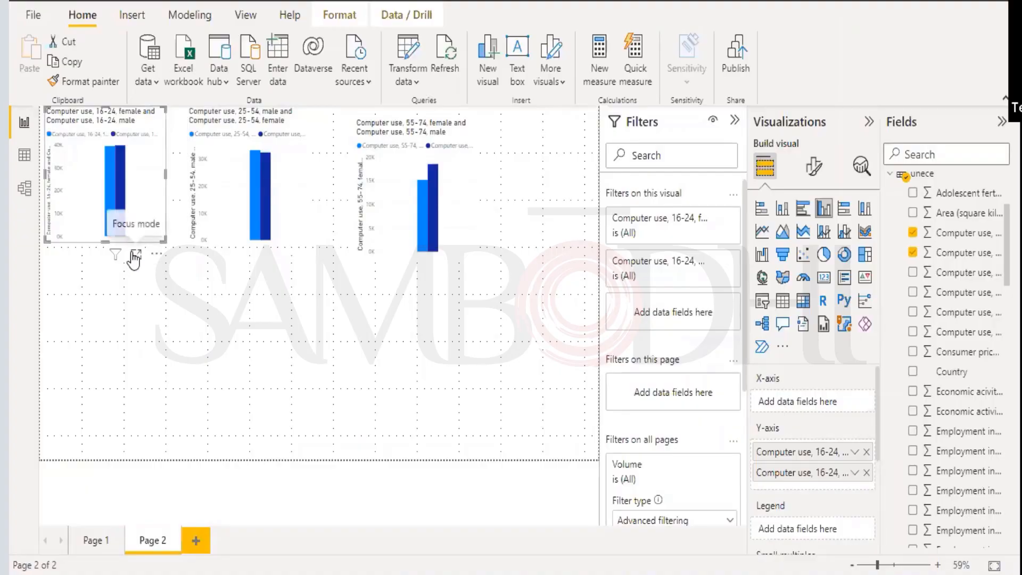
Inspect the female and male column values of the 16-24 computer use chart in focus mode, and return to the report
{"action": "left_click", "coordinate": [137, 254]}
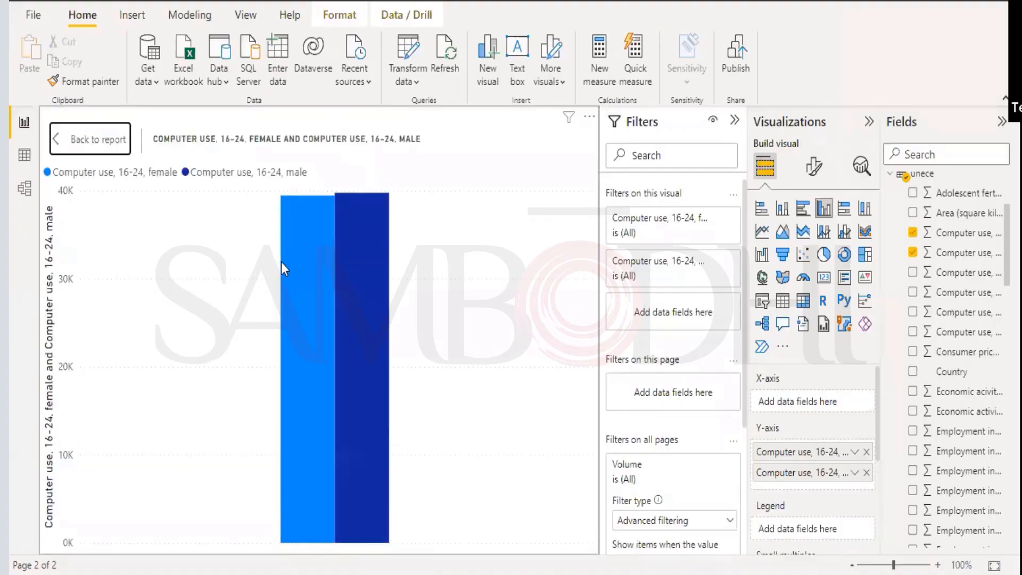
{"action": "mouse_move", "coordinate": [281, 262]}
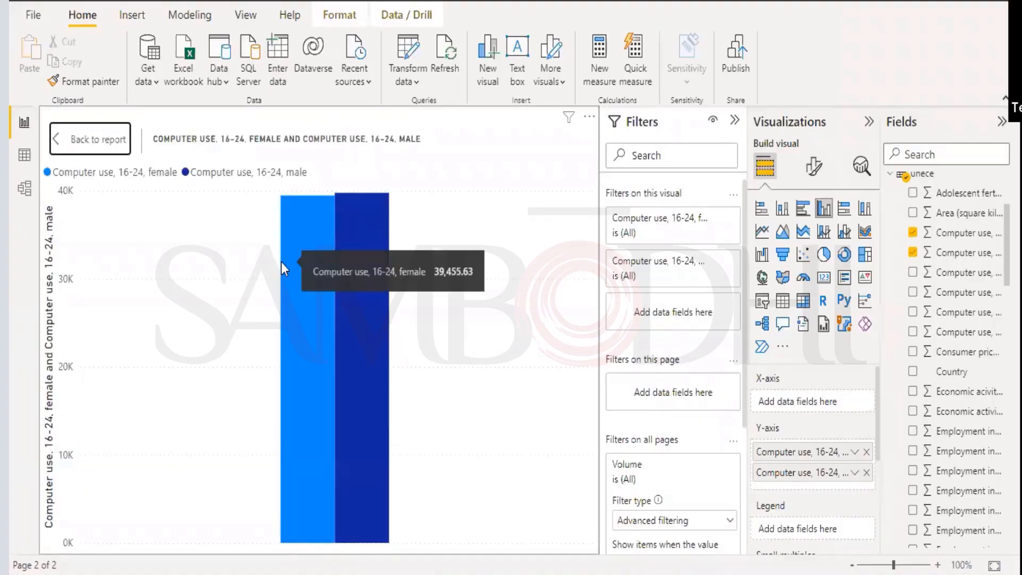
{"action": "mouse_move", "coordinate": [362, 226]}
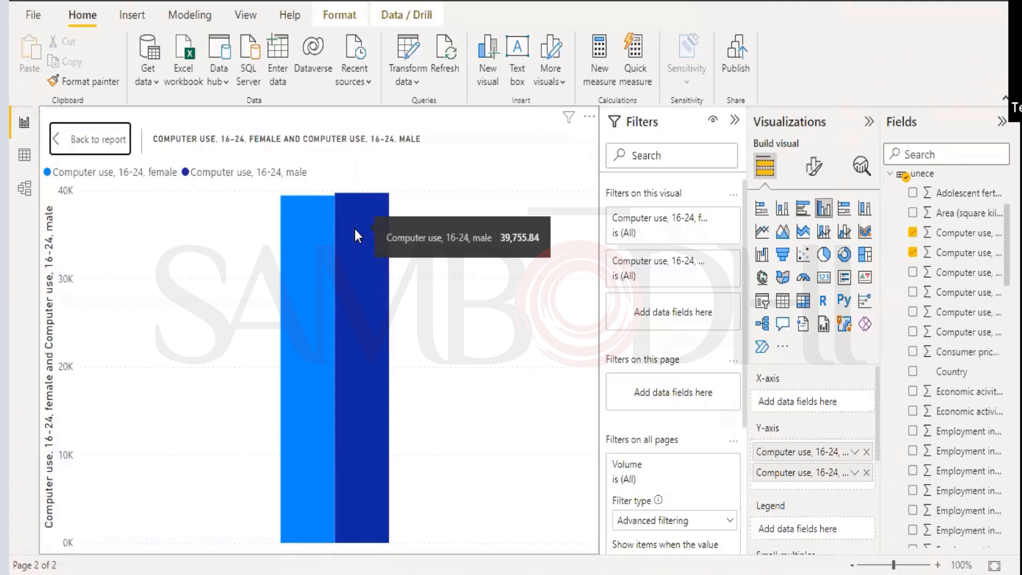
{"action": "mouse_move", "coordinate": [314, 228]}
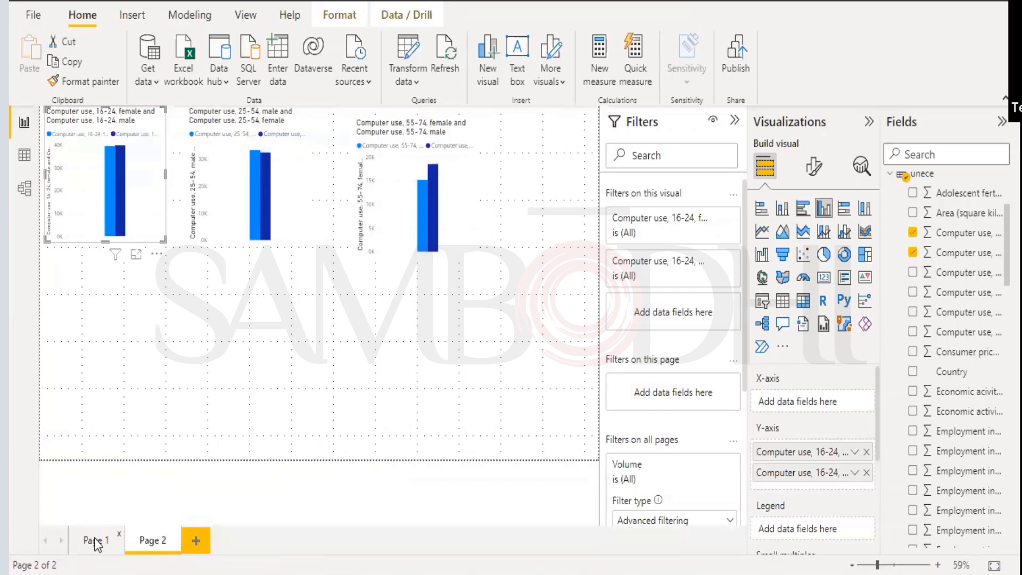
Collapse the unece table's field list and rename Page 2 as "Computer use analysis"
{"action": "left_click", "coordinate": [95, 541]}
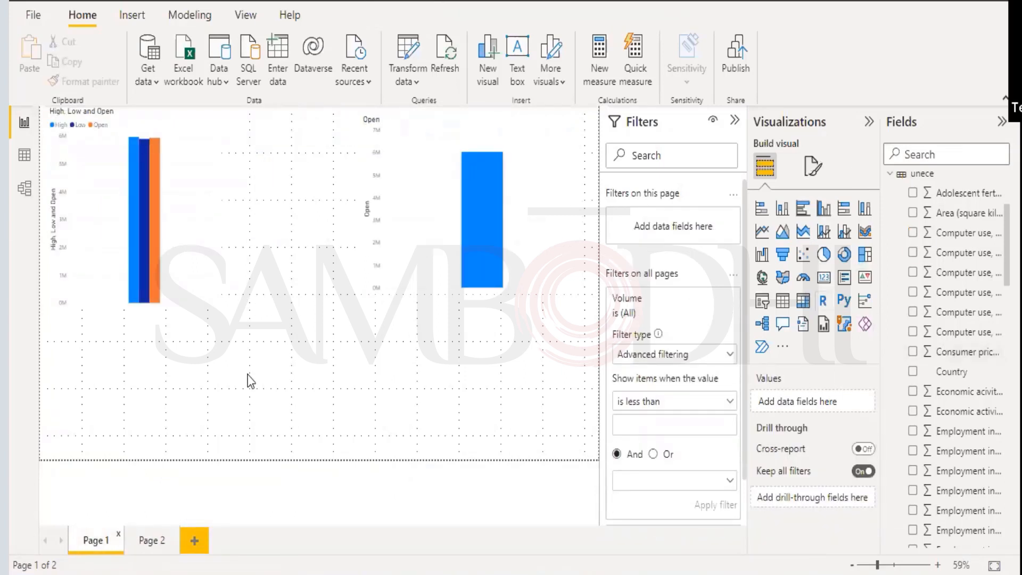
{"action": "left_click", "coordinate": [890, 176]}
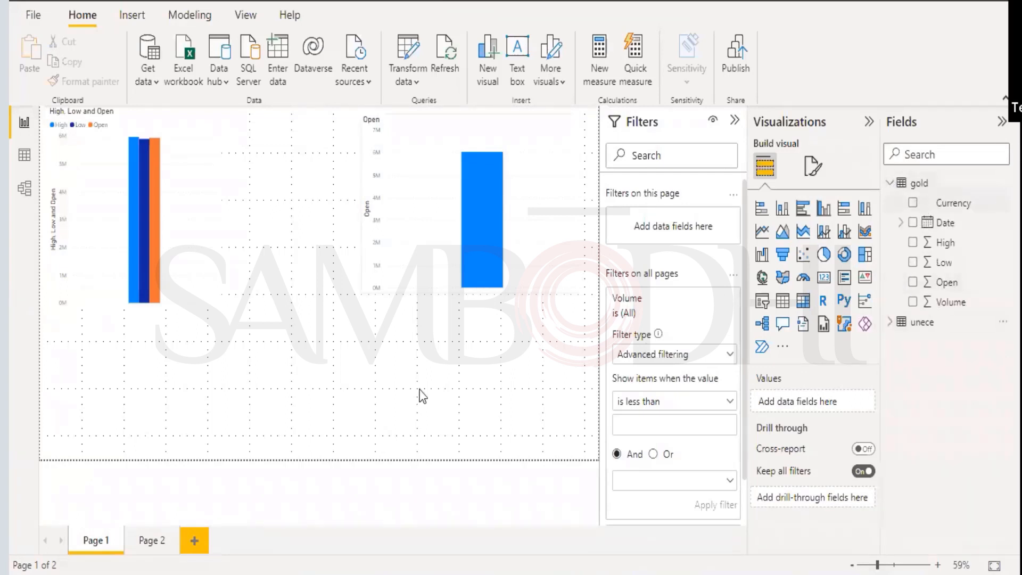
{"action": "left_click", "coordinate": [139, 540]}
{"action": "right_click", "coordinate": [148, 538]}
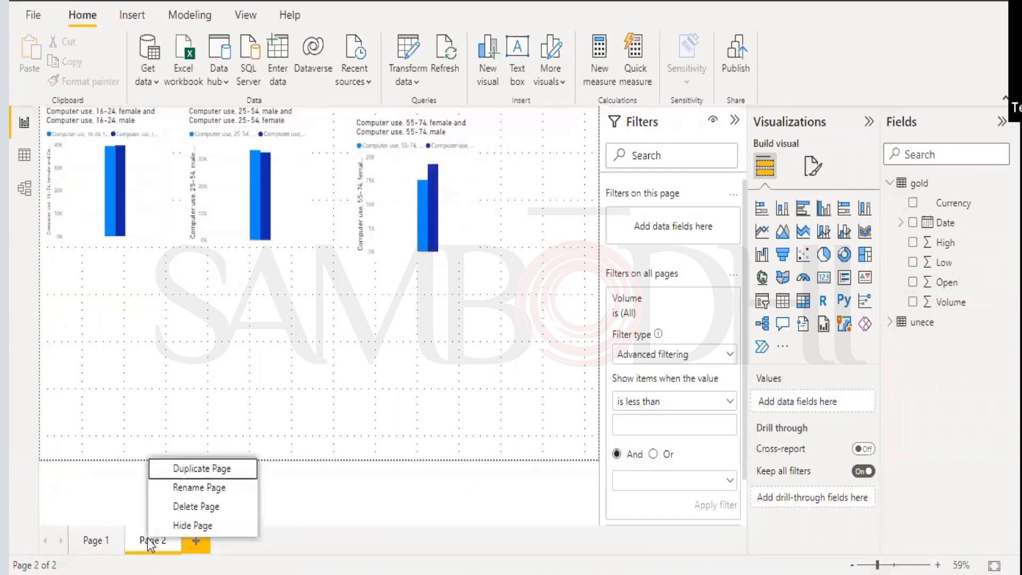
{"action": "left_click", "coordinate": [183, 488]}
{"action": "type", "text": "Analysis"}
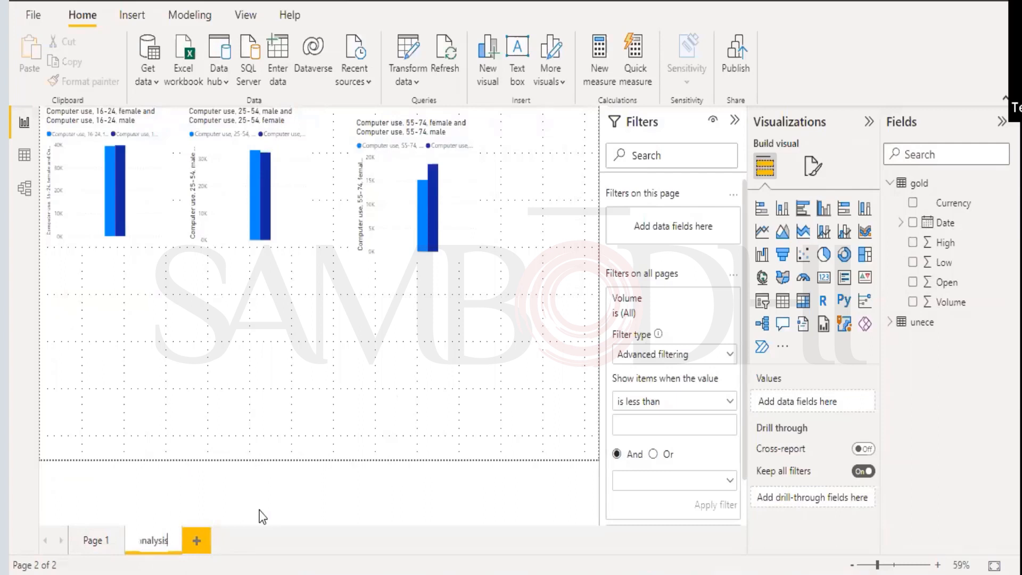
{"action": "key", "text": "Return"}
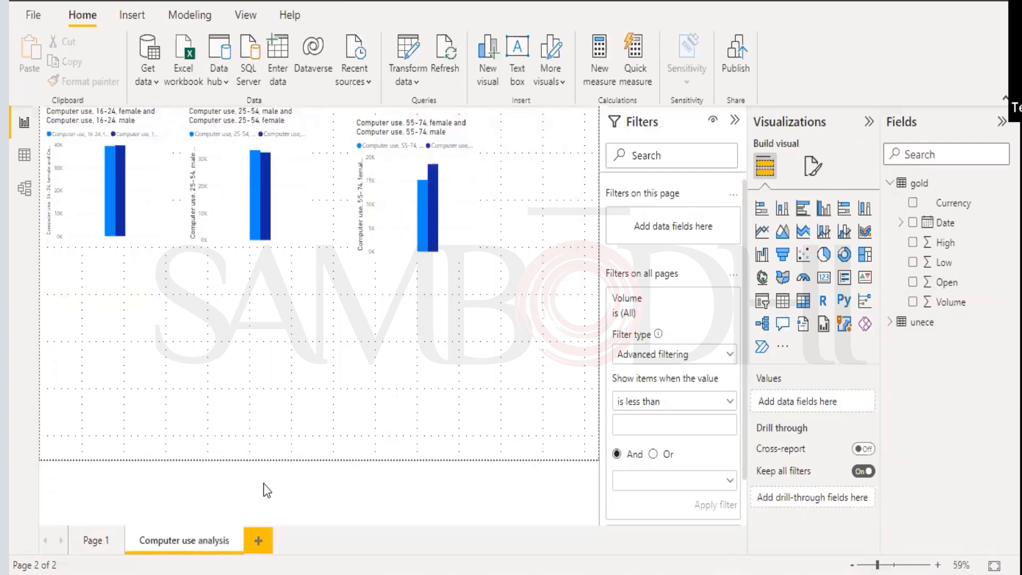
Rename Page 1 as "Asset analysis - Gold"
{"action": "left_click", "coordinate": [92, 544]}
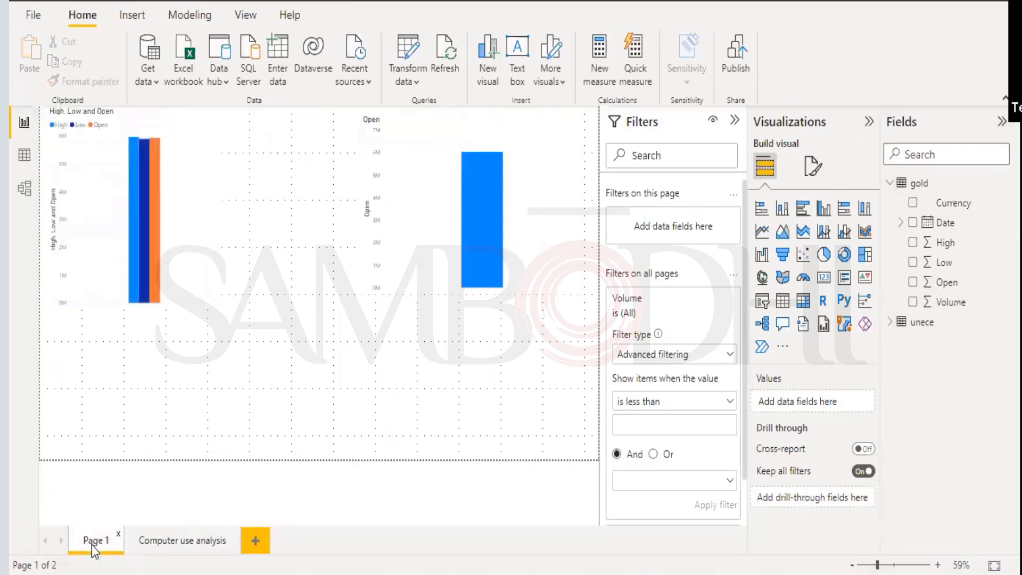
{"action": "right_click", "coordinate": [91, 545]}
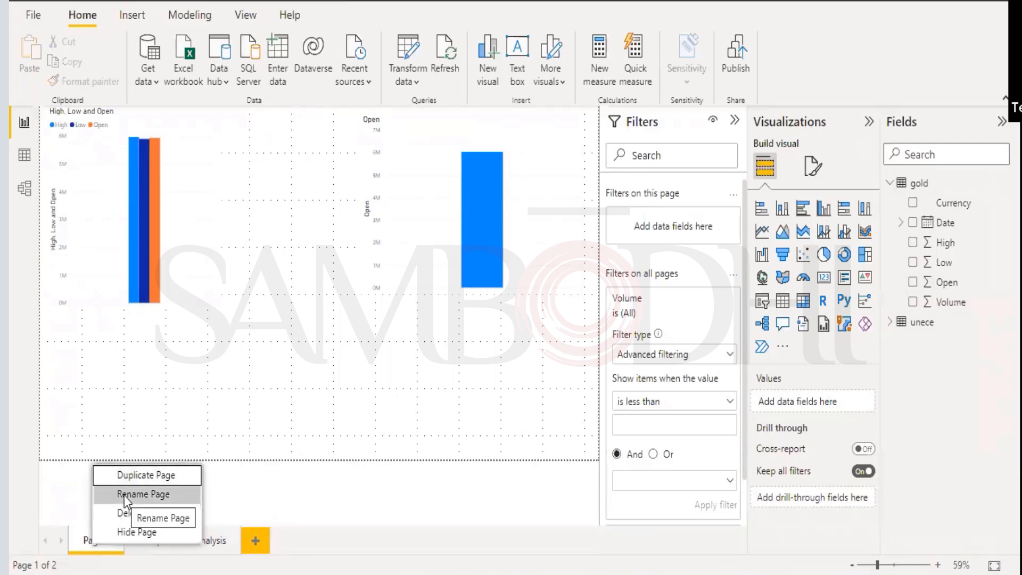
{"action": "left_click", "coordinate": [123, 494]}
{"action": "type", "text": "Cost analysis -"}
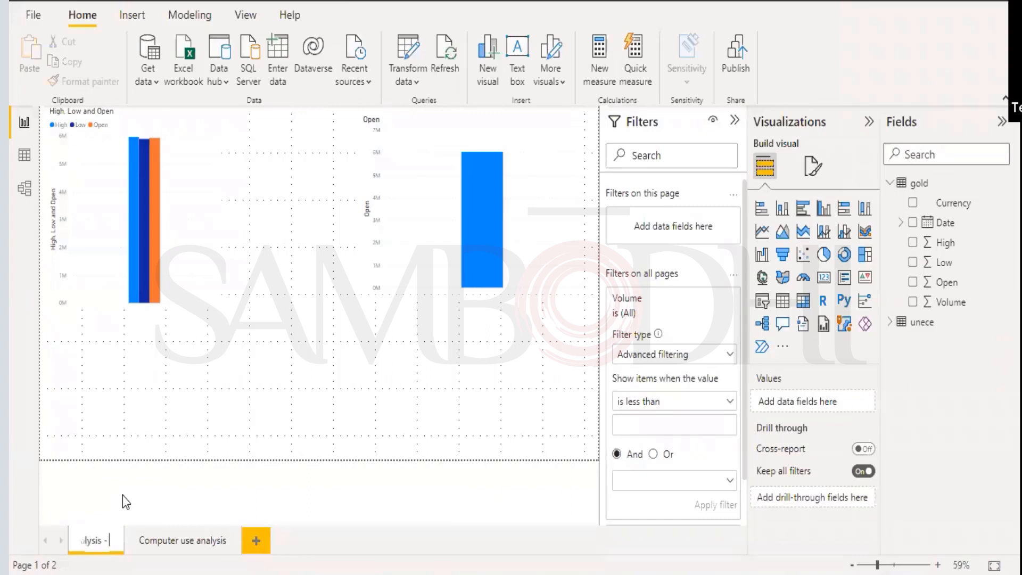
{"action": "type", "text": " Gold"}
{"action": "key", "text": "Return"}
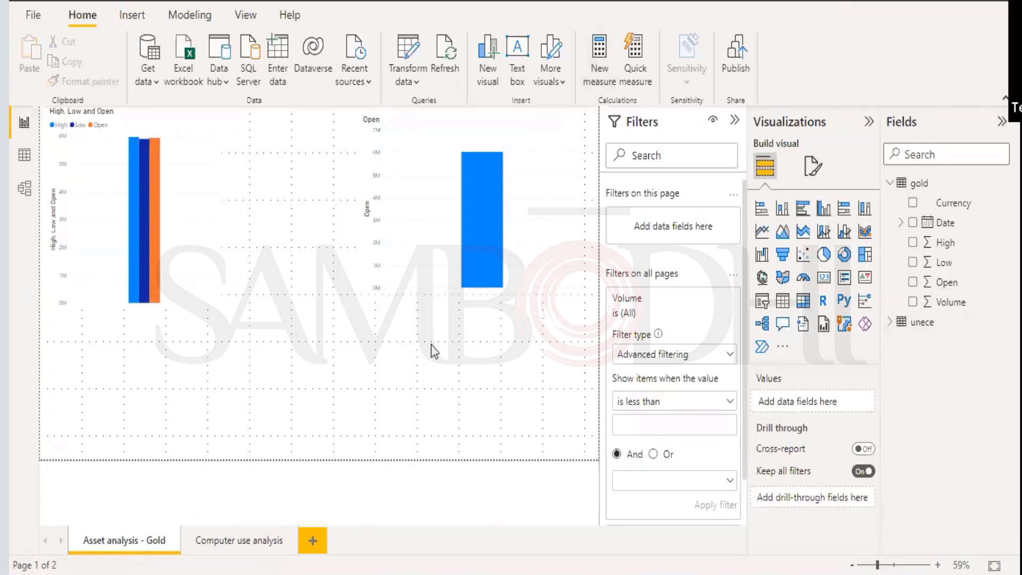
{"action": "left_click", "coordinate": [125, 16]}
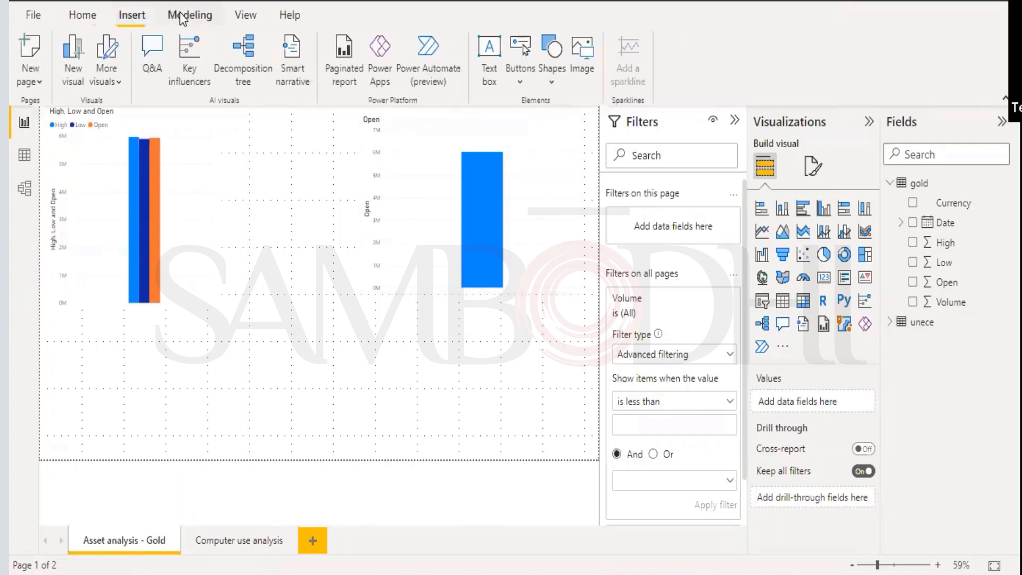
{"action": "left_click", "coordinate": [190, 14]}
{"action": "left_click", "coordinate": [246, 15]}
{"action": "left_click", "coordinate": [289, 15]}
{"action": "left_click", "coordinate": [29, 10]}
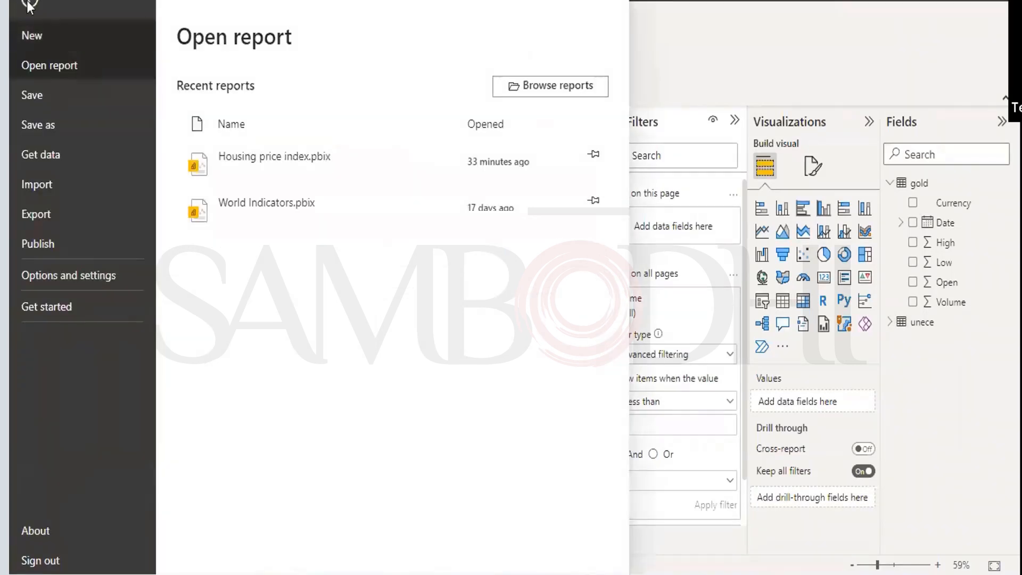
{"action": "left_click", "coordinate": [29, 6]}
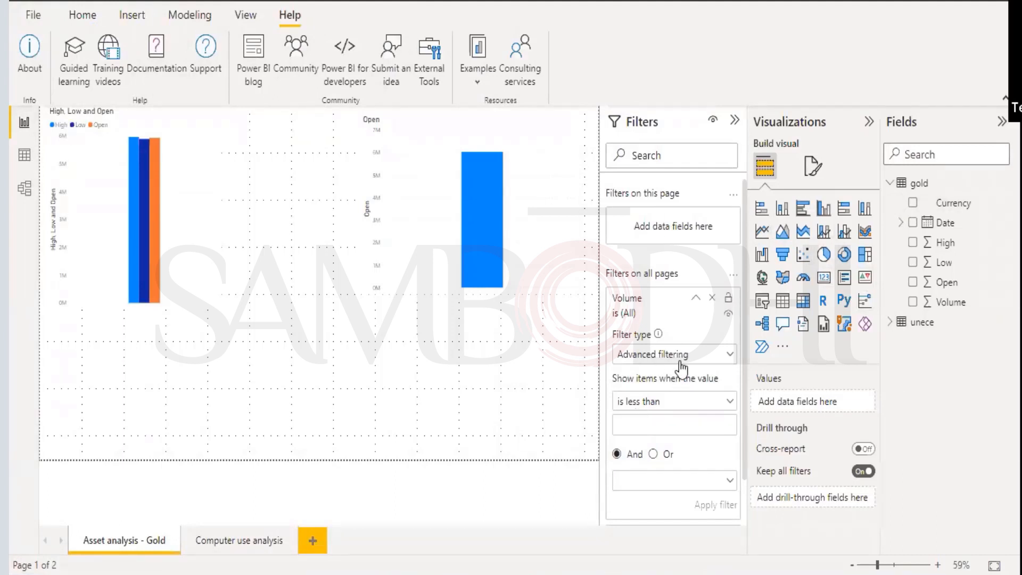
{"action": "scroll", "coordinate": [681, 367], "scroll_direction": "down", "scroll_amount": 2}
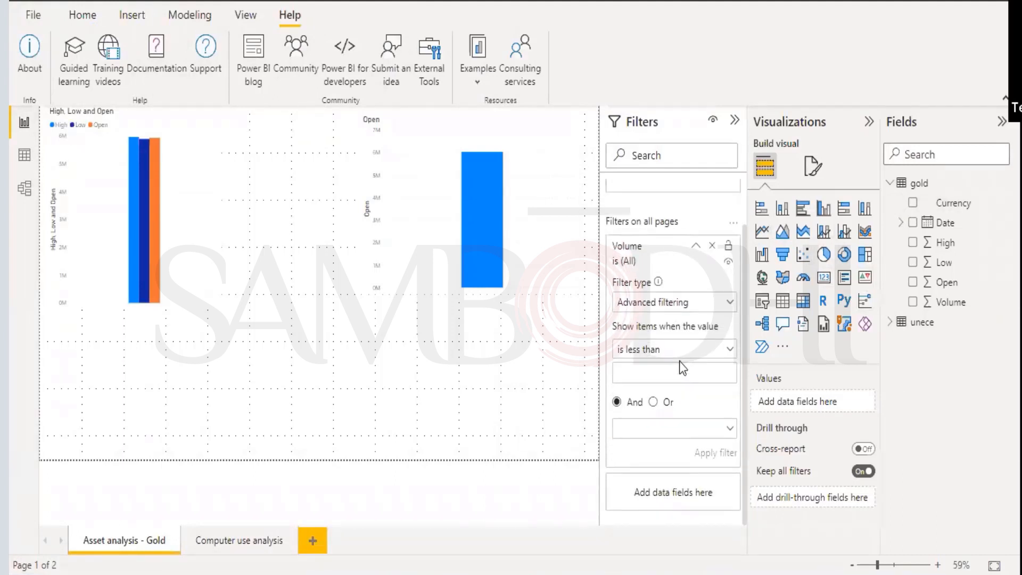